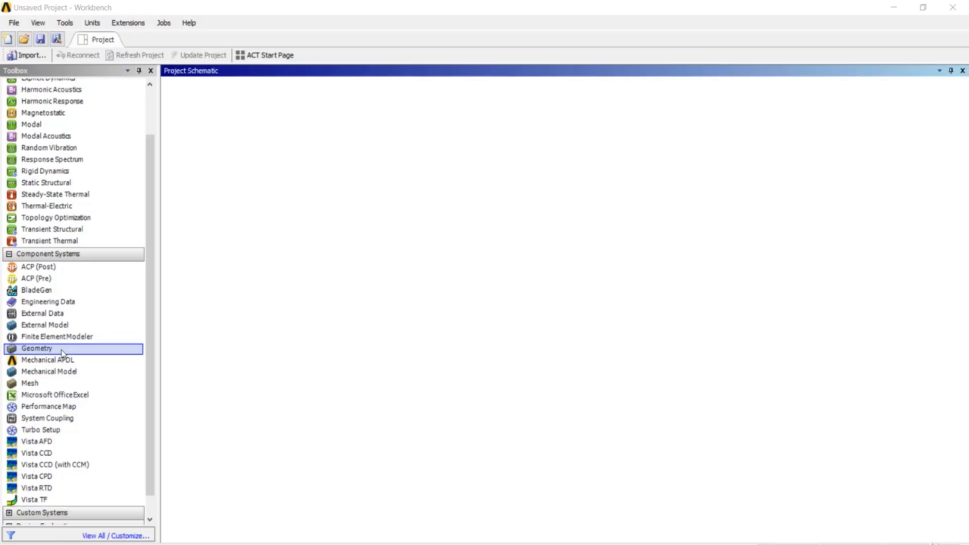
Add a standalone Geometry component system to the project schematic and open its geometry in DesignModeler
{"action": "left_click_drag", "start_coordinate": [62, 352], "coordinate": [274, 130]}
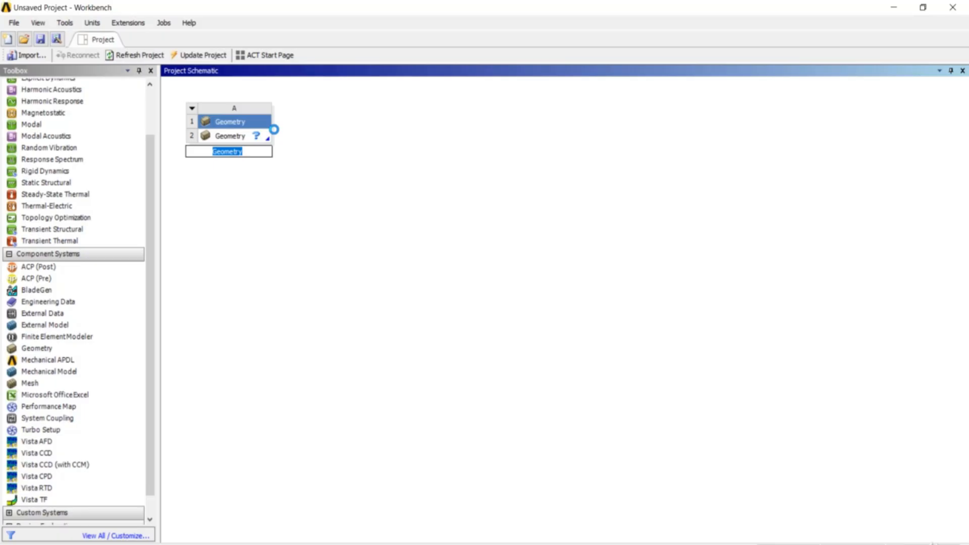
{"action": "right_click", "coordinate": [242, 142]}
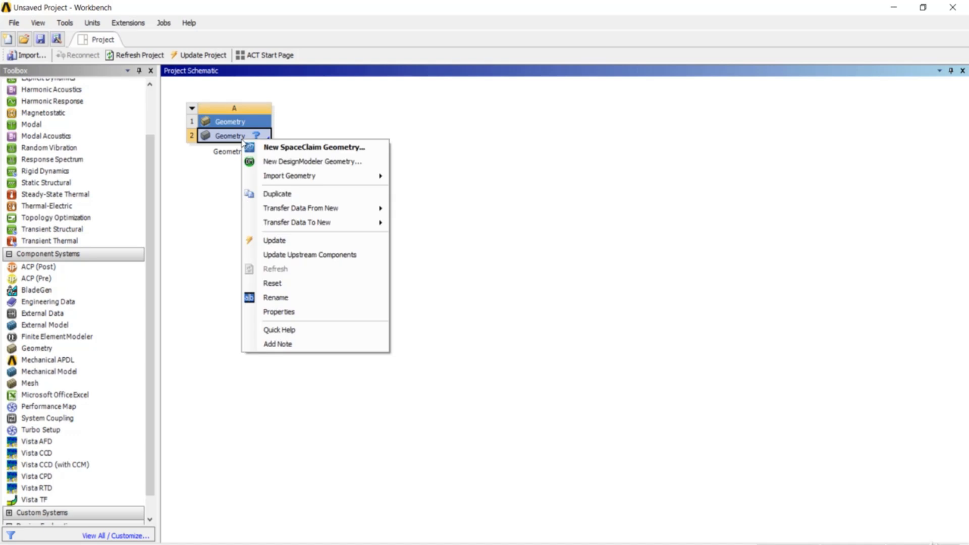
{"action": "left_click", "coordinate": [276, 164]}
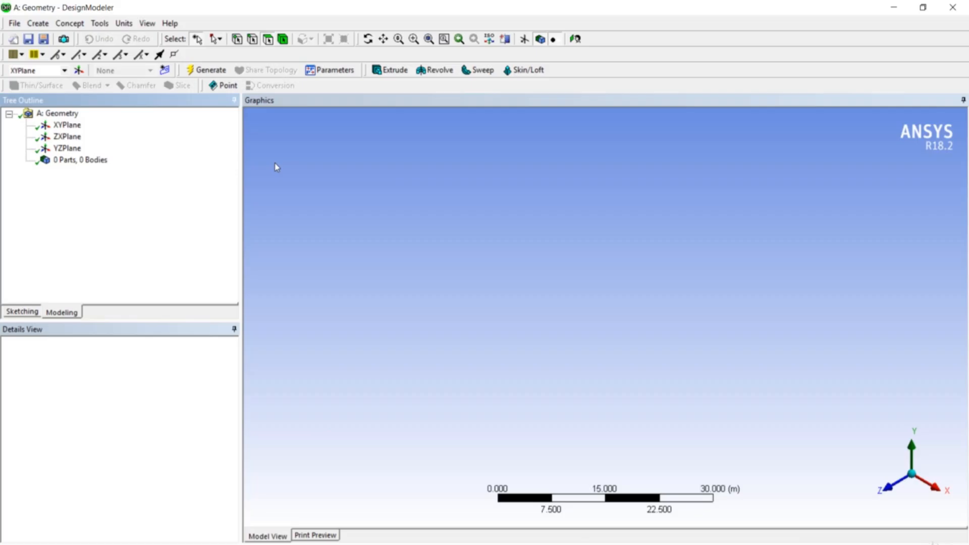
Examine the orientation of the XYPlane, ZXPlane and YZPlane one after another
{"action": "left_click", "coordinate": [69, 126]}
{"action": "left_click", "coordinate": [69, 138]}
{"action": "left_click", "coordinate": [70, 148]}
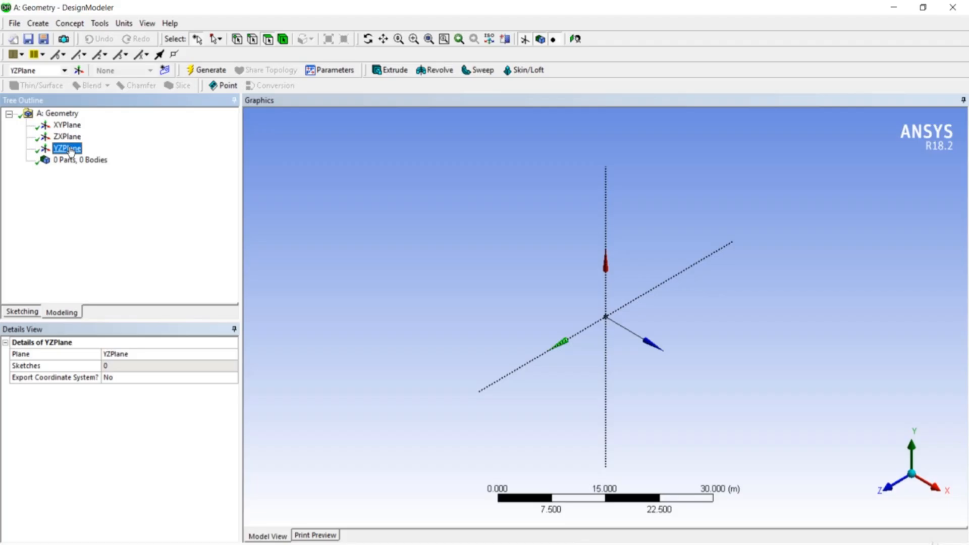
{"action": "left_click", "coordinate": [347, 161]}
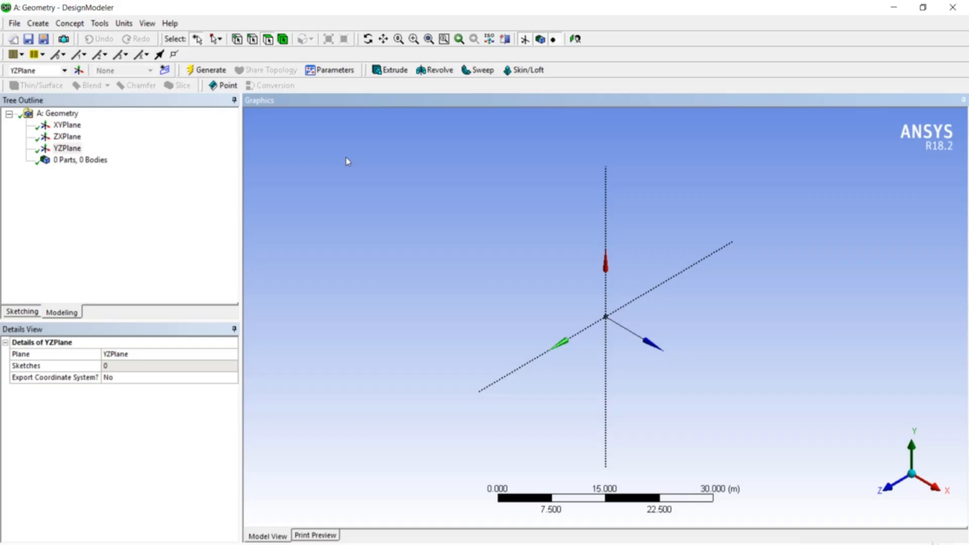
Create a sphere primitive on the XYPlane at the origin with a radius of 5 m and generate it
{"action": "left_click", "coordinate": [38, 23]}
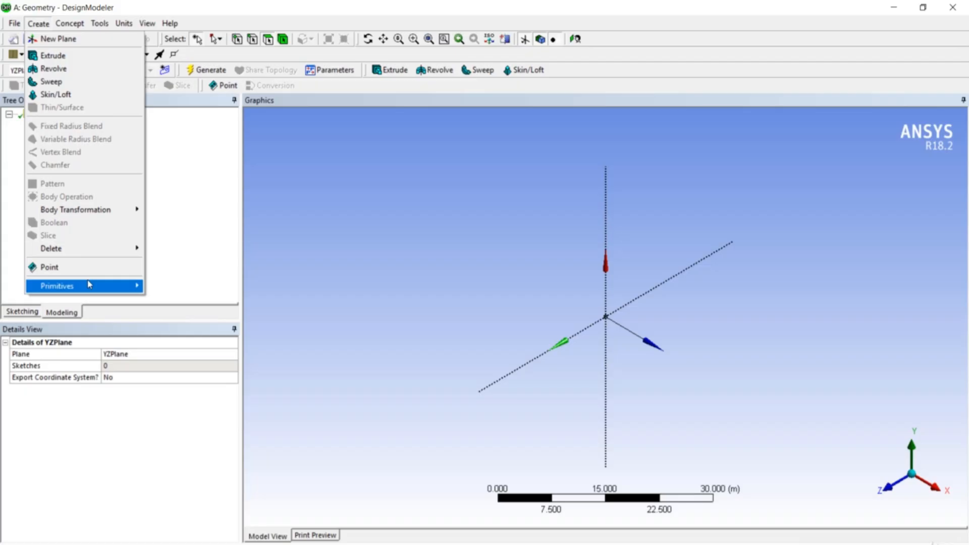
{"action": "mouse_move", "coordinate": [89, 284]}
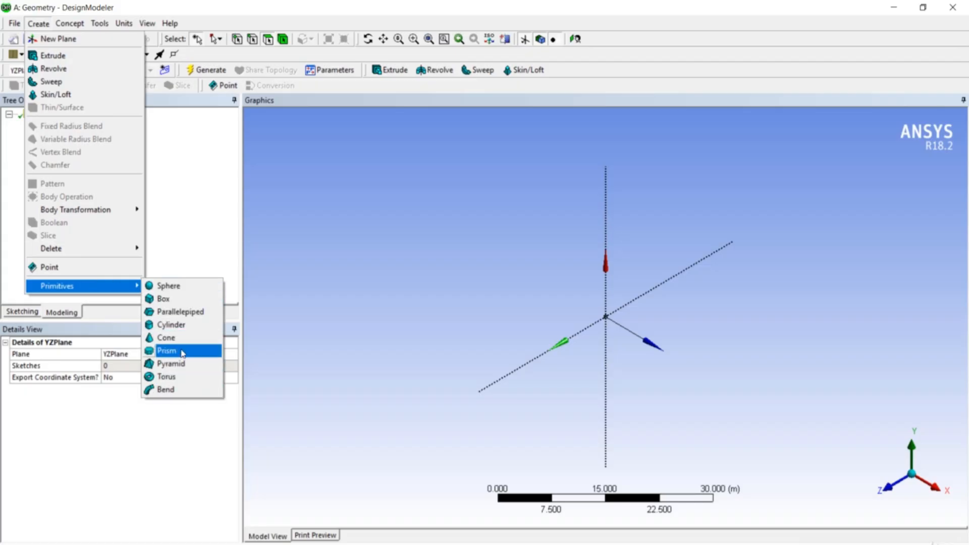
{"action": "left_click", "coordinate": [186, 292]}
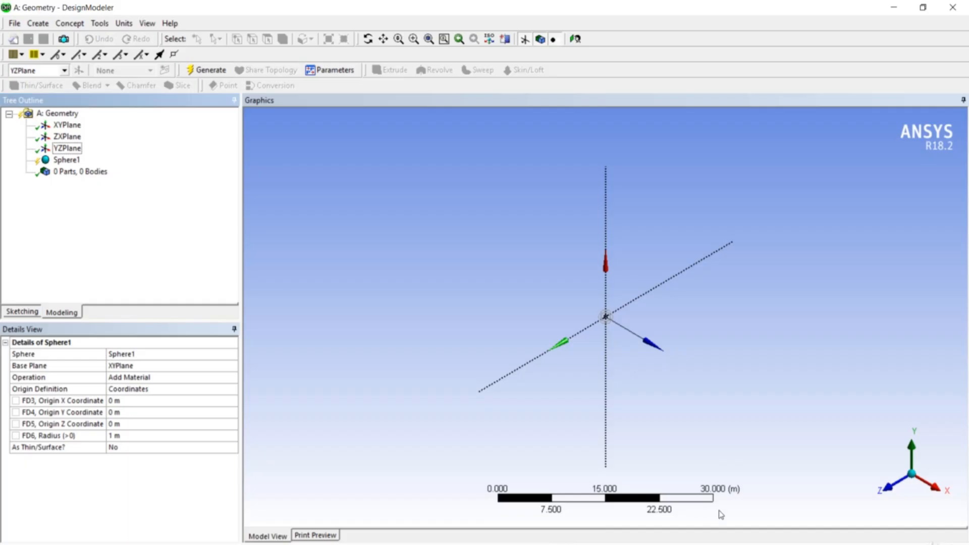
{"action": "left_click", "coordinate": [123, 436]}
{"action": "type", "text": "5"}
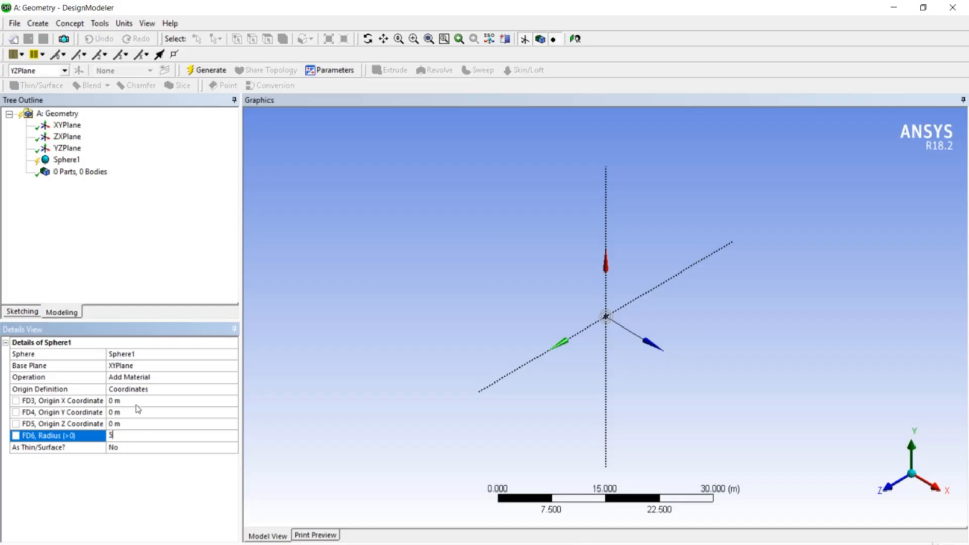
{"action": "left_click", "coordinate": [143, 265]}
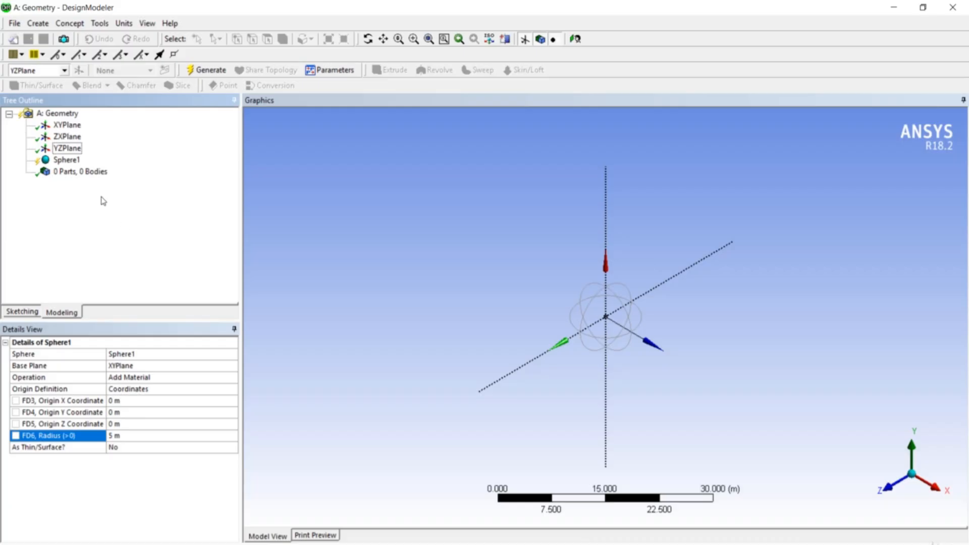
{"action": "right_click", "coordinate": [74, 163]}
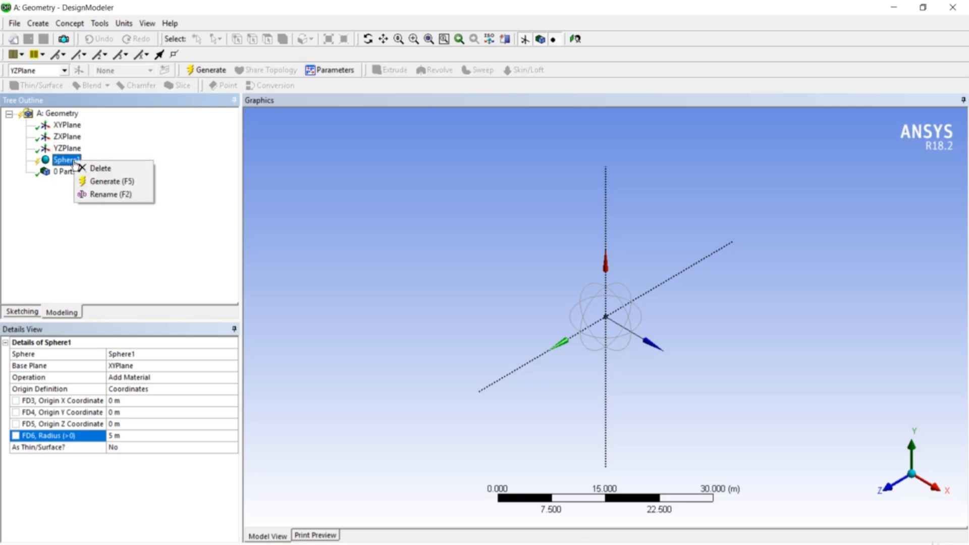
{"action": "left_click", "coordinate": [92, 182]}
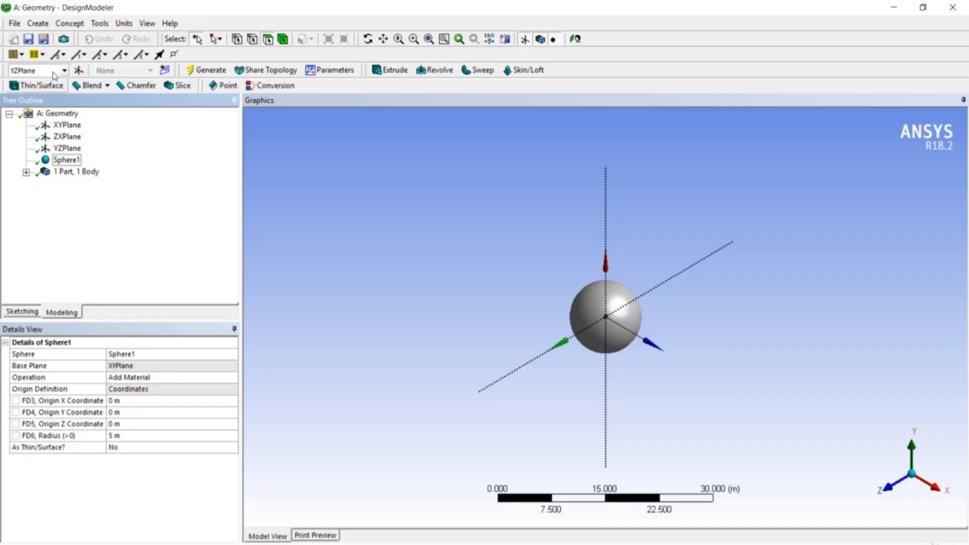
Add a box primitive starting at the origin with diagonal X, Y and Z components of 5 m each
{"action": "left_click", "coordinate": [44, 26]}
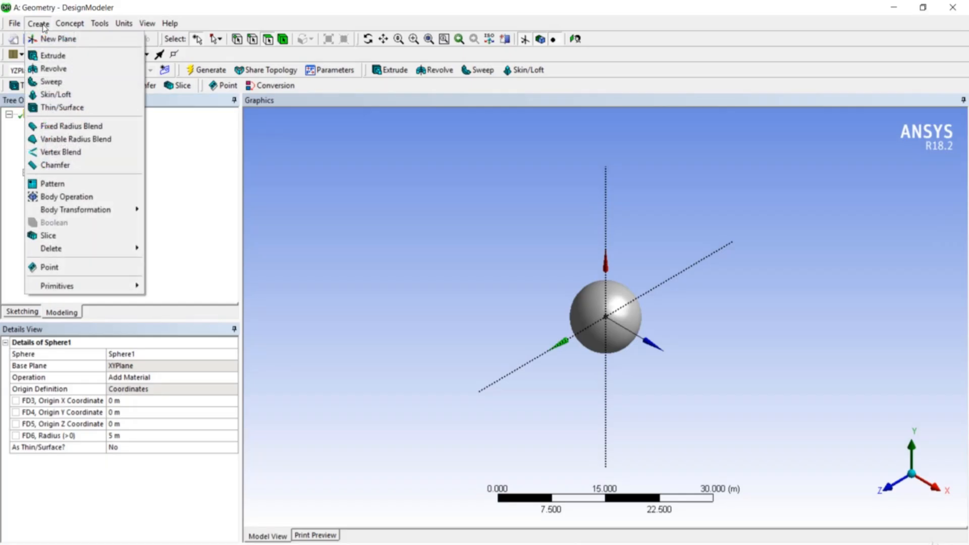
{"action": "mouse_move", "coordinate": [54, 291]}
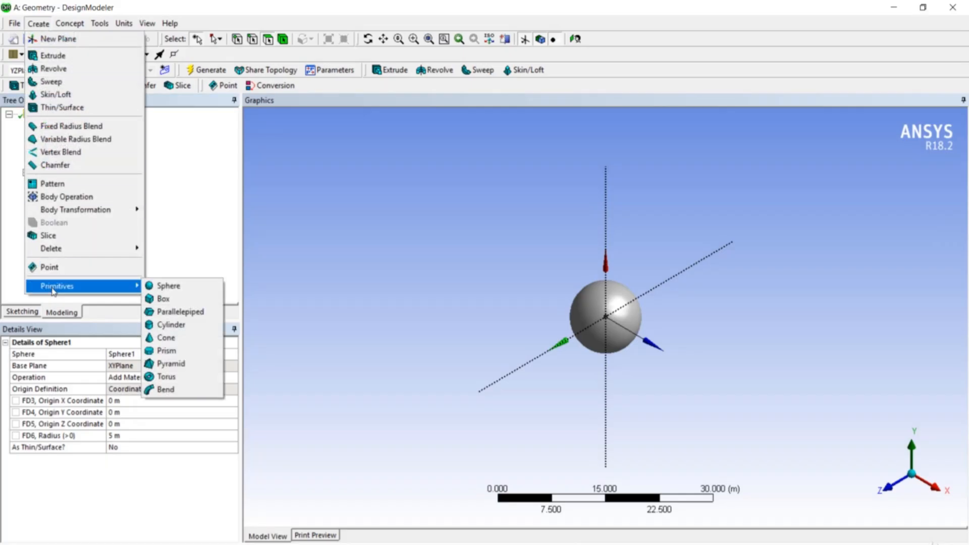
{"action": "left_click", "coordinate": [180, 301]}
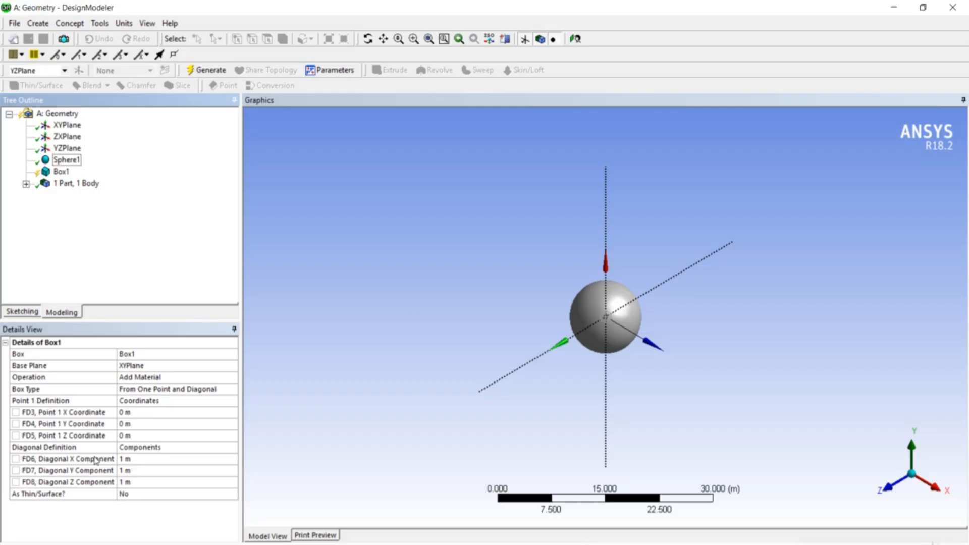
{"action": "left_click", "coordinate": [137, 460]}
{"action": "type", "text": "5"}
{"action": "left_click", "coordinate": [136, 473]}
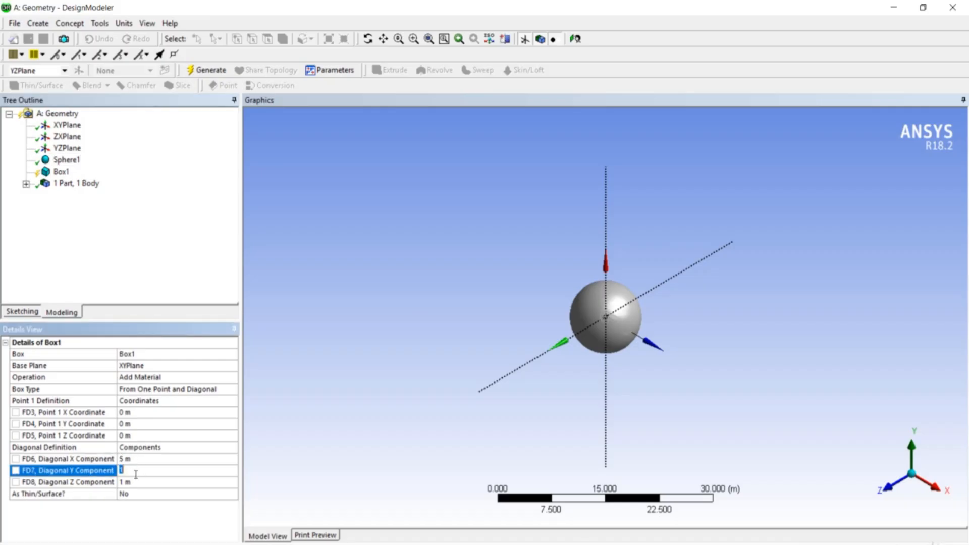
{"action": "type", "text": "5"}
{"action": "left_click", "coordinate": [136, 480]}
{"action": "type", "text": "5"}
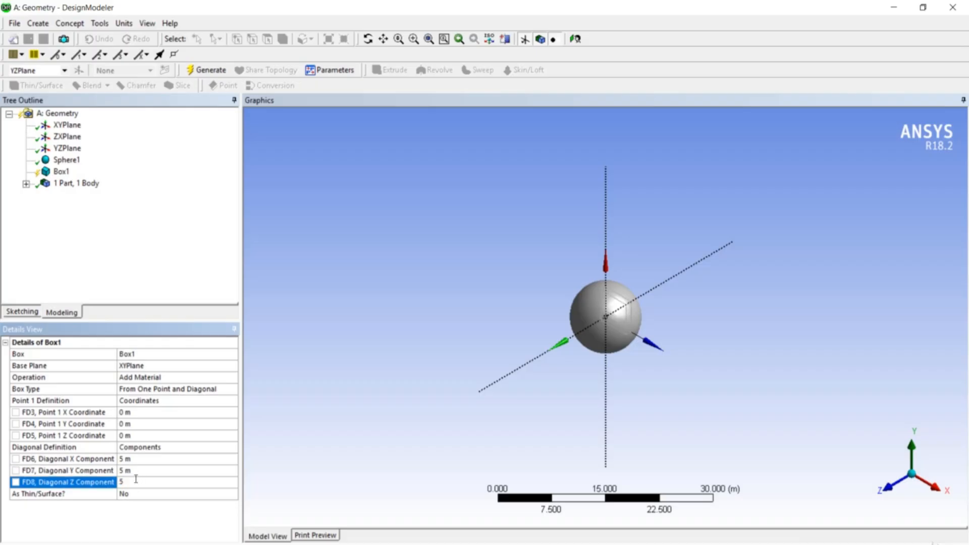
{"action": "key", "text": "Return"}
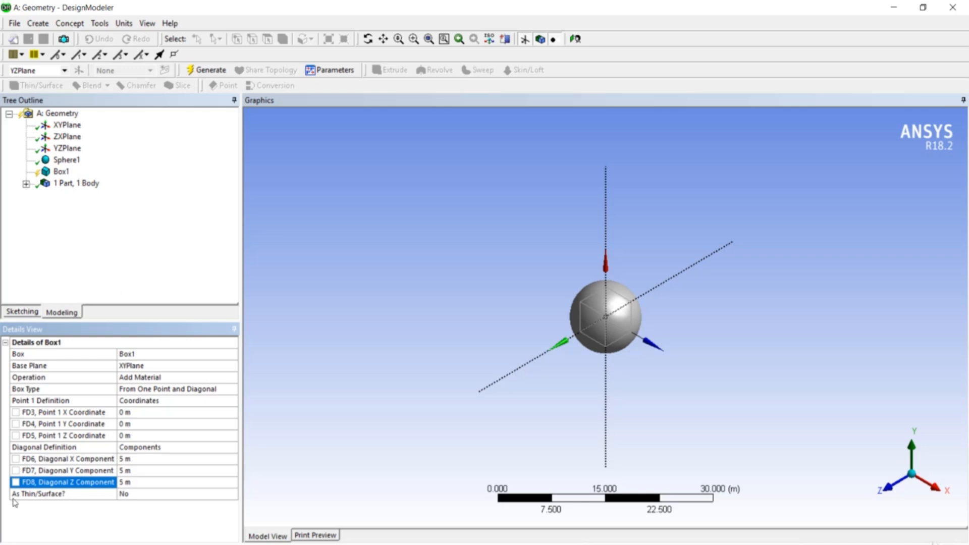
Set the box's As Thin/Surface option to Yes and generate the box
{"action": "left_click", "coordinate": [153, 495]}
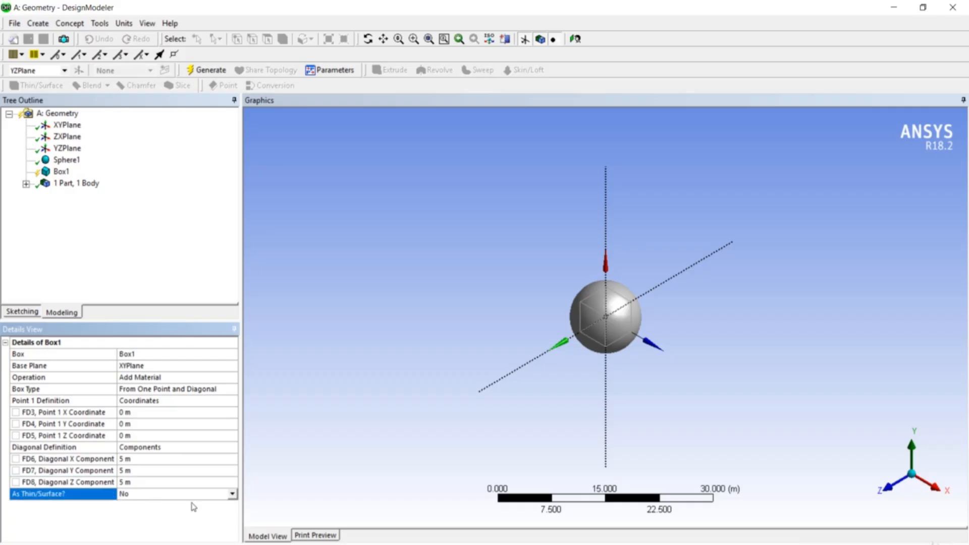
{"action": "left_click", "coordinate": [232, 494]}
{"action": "left_click", "coordinate": [230, 513]}
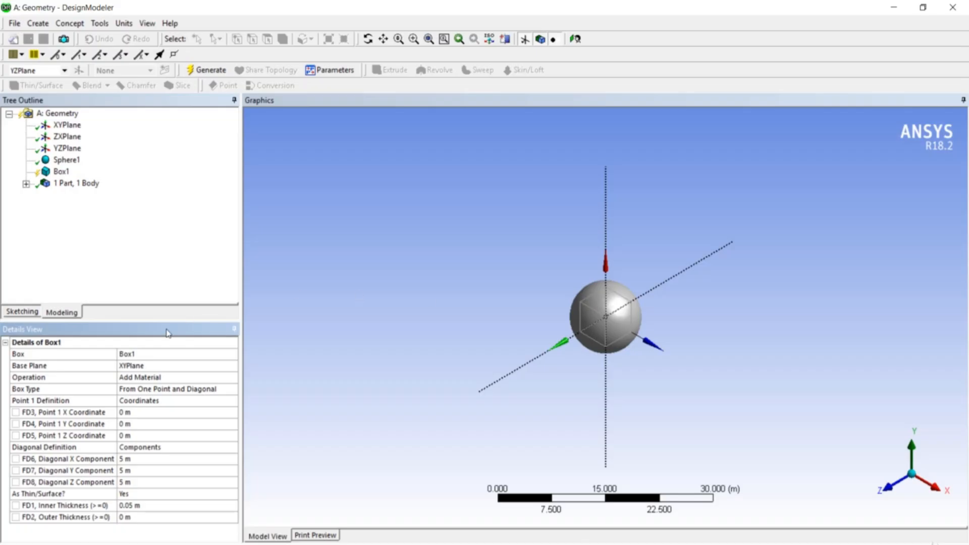
{"action": "left_click", "coordinate": [61, 172]}
{"action": "right_click", "coordinate": [61, 172]}
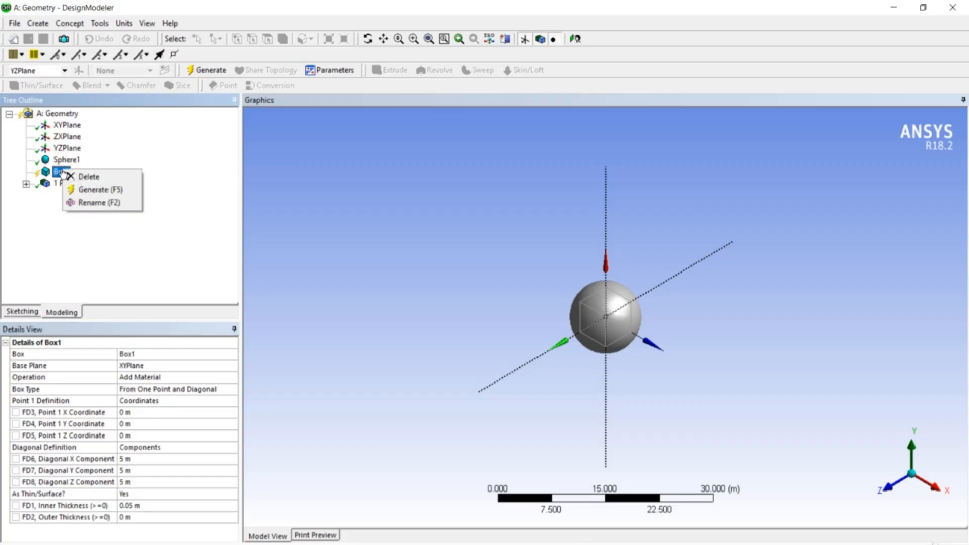
{"action": "left_click", "coordinate": [93, 189]}
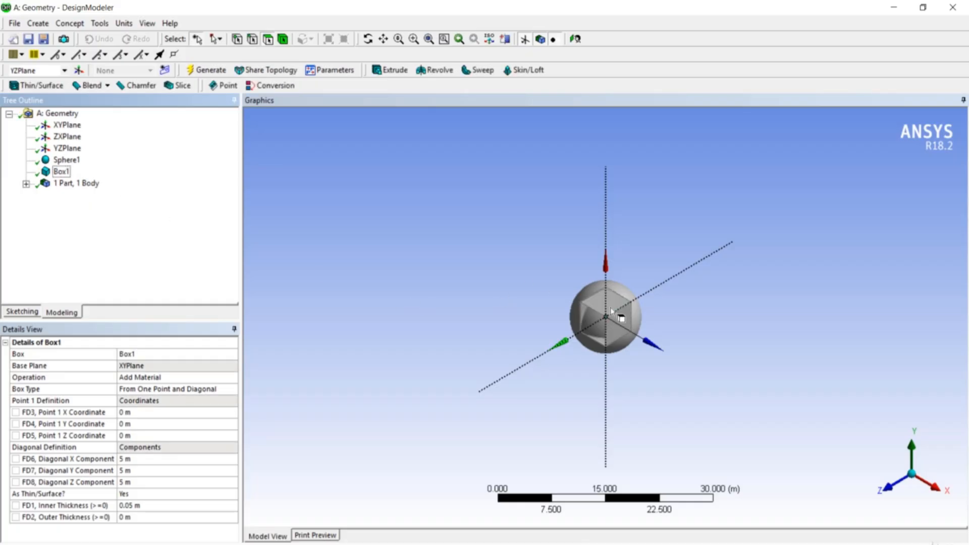
{"action": "scroll", "coordinate": [620, 313], "scroll_direction": "up", "scroll_amount": 3}
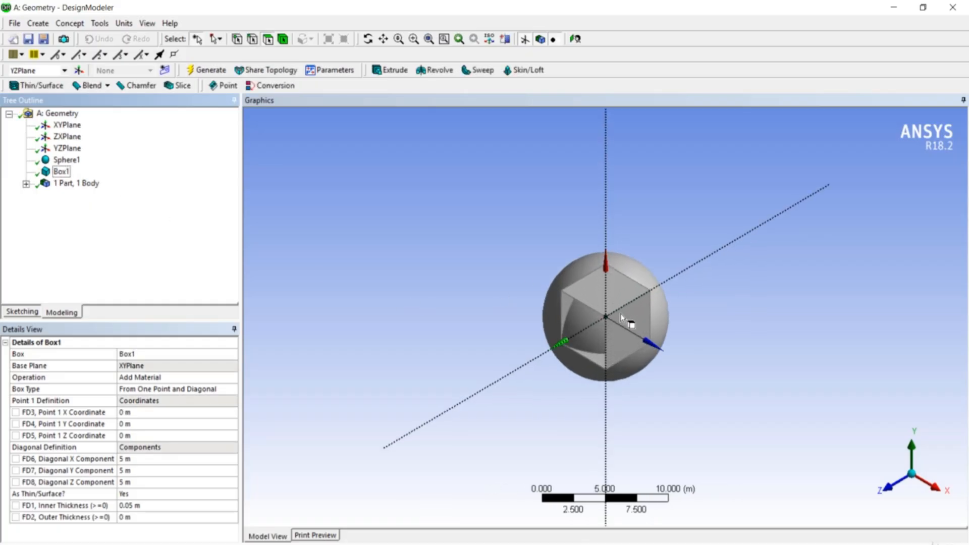
{"action": "scroll", "coordinate": [585, 274], "scroll_direction": "up", "scroll_amount": 2}
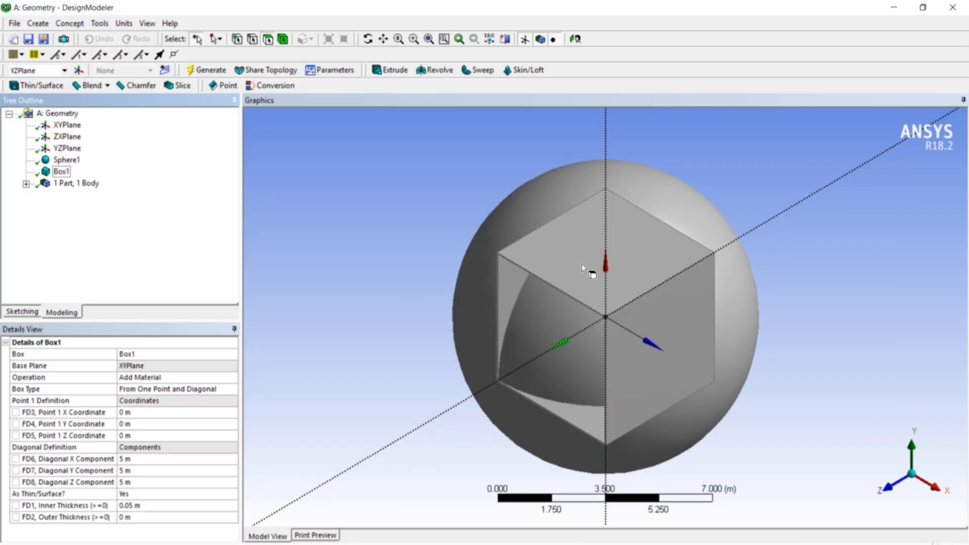
{"action": "scroll", "coordinate": [342, 259], "scroll_direction": "down", "scroll_amount": 1}
{"action": "scroll", "coordinate": [342, 255], "scroll_direction": "down", "scroll_amount": 1}
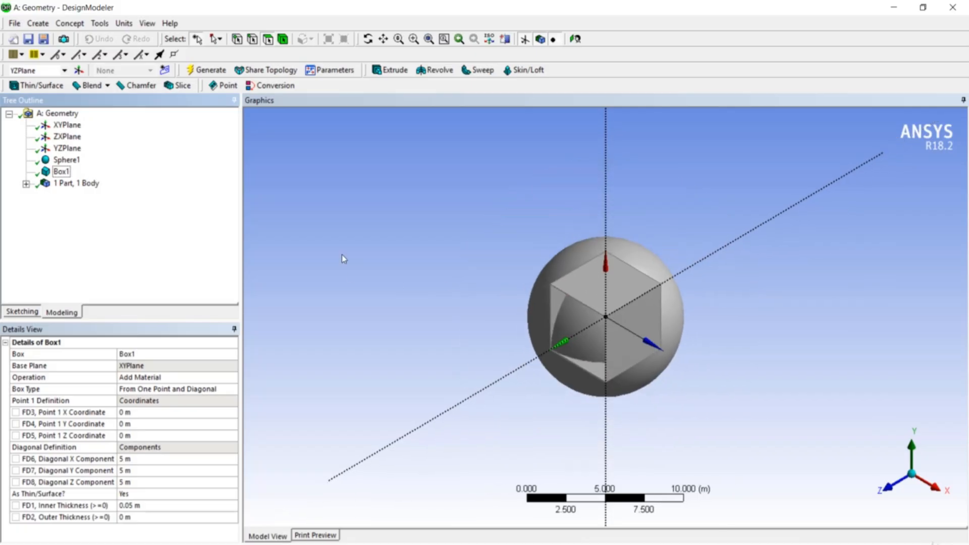
{"action": "scroll", "coordinate": [342, 255], "scroll_direction": "down", "scroll_amount": 1}
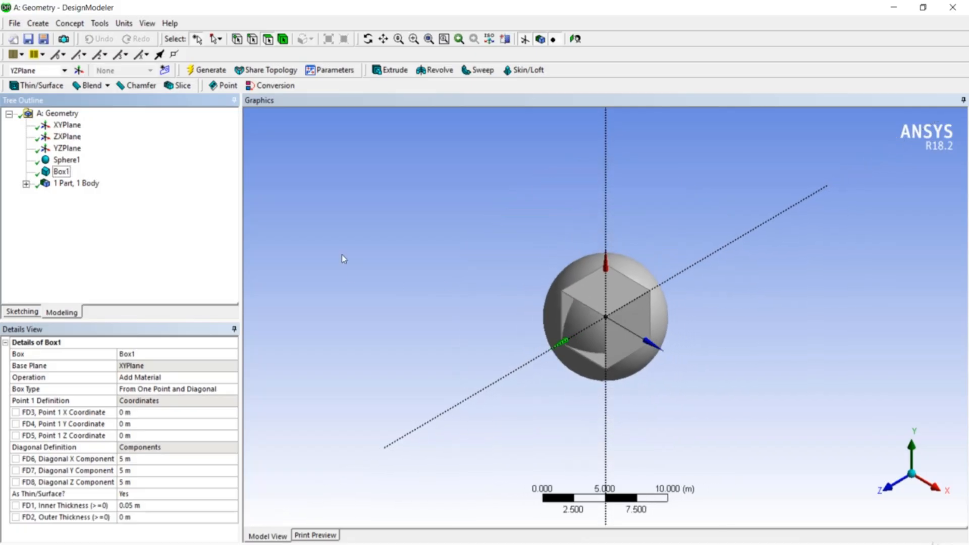
Delete the box and the sphere from the model, confirming both deletions
{"action": "left_click", "coordinate": [61, 172]}
{"action": "right_click", "coordinate": [61, 174]}
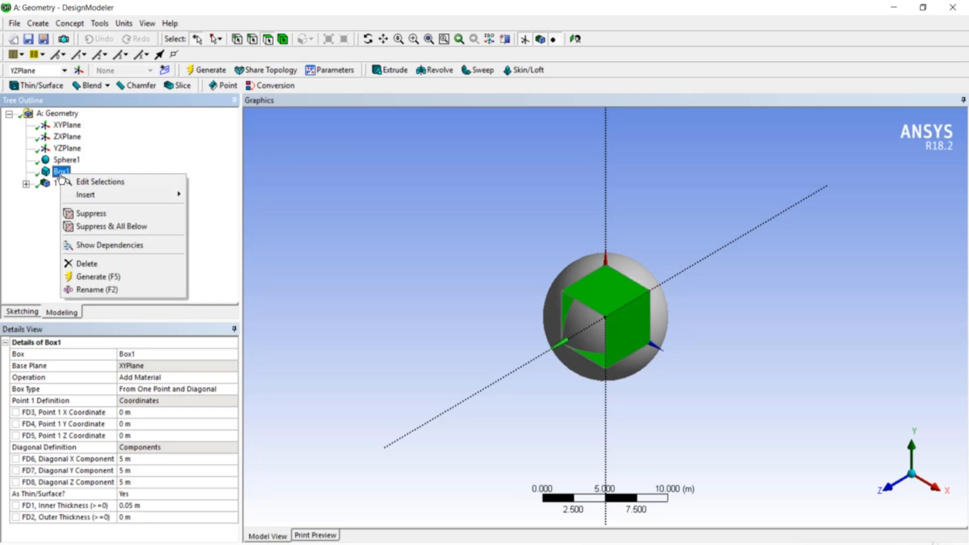
{"action": "left_click", "coordinate": [95, 266]}
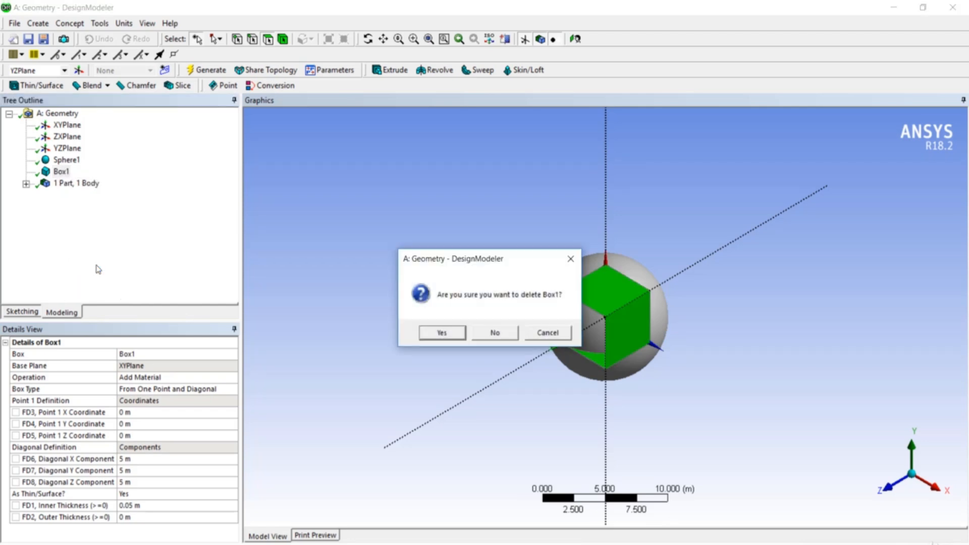
{"action": "left_click", "coordinate": [430, 336]}
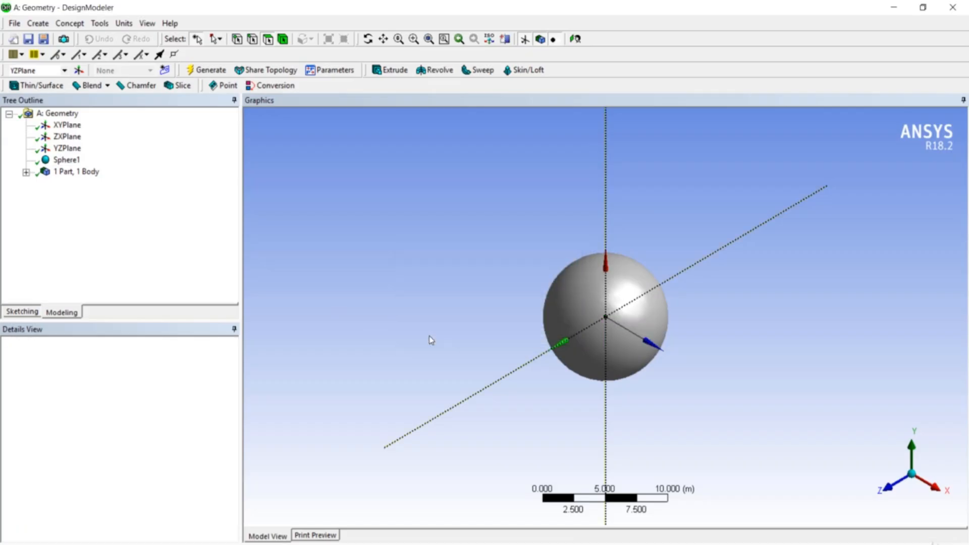
{"action": "right_click", "coordinate": [78, 162]}
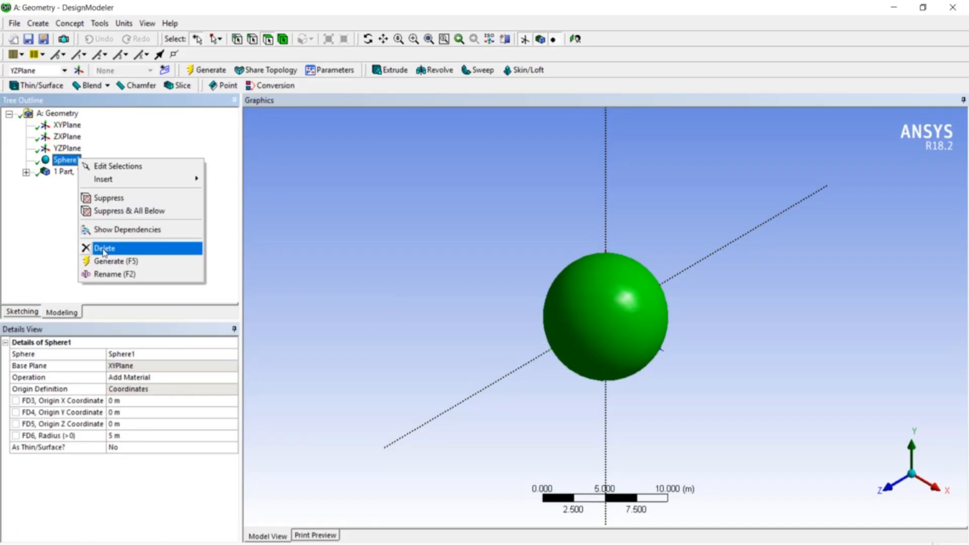
{"action": "left_click", "coordinate": [104, 250]}
{"action": "left_click", "coordinate": [438, 333]}
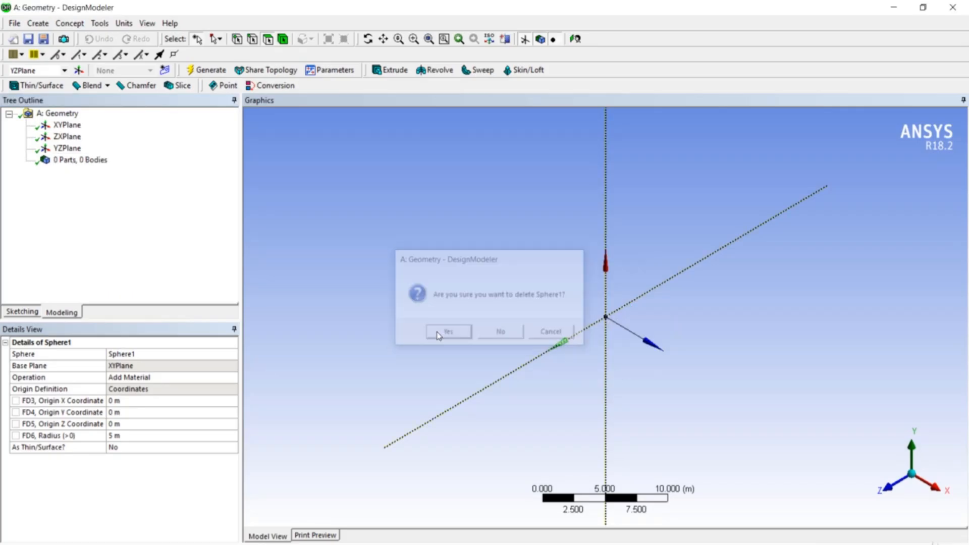
{"action": "left_click", "coordinate": [39, 24]}
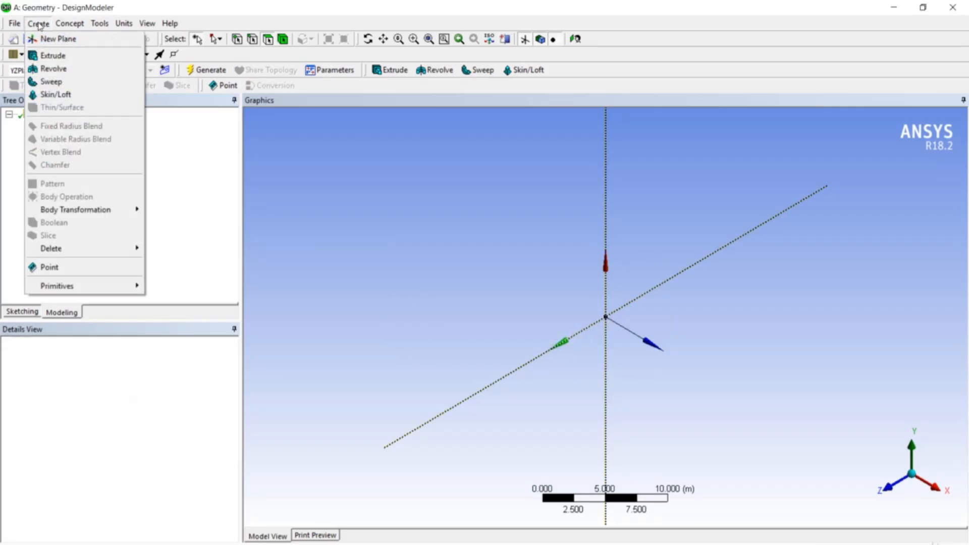
{"action": "mouse_move", "coordinate": [103, 290]}
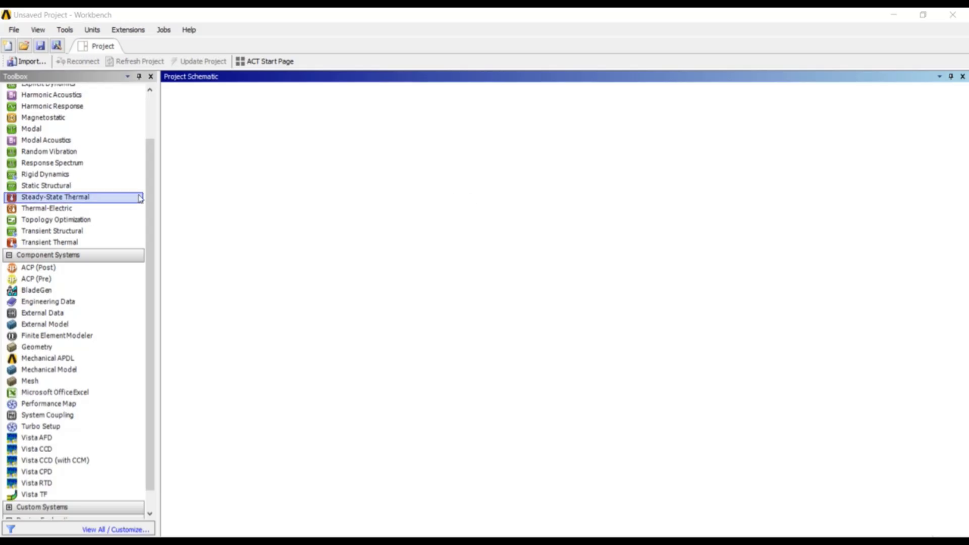
Add a standalone Geometry component system to the empty project schematic
{"action": "scroll", "coordinate": [154, 245], "scroll_direction": "down", "scroll_amount": 2}
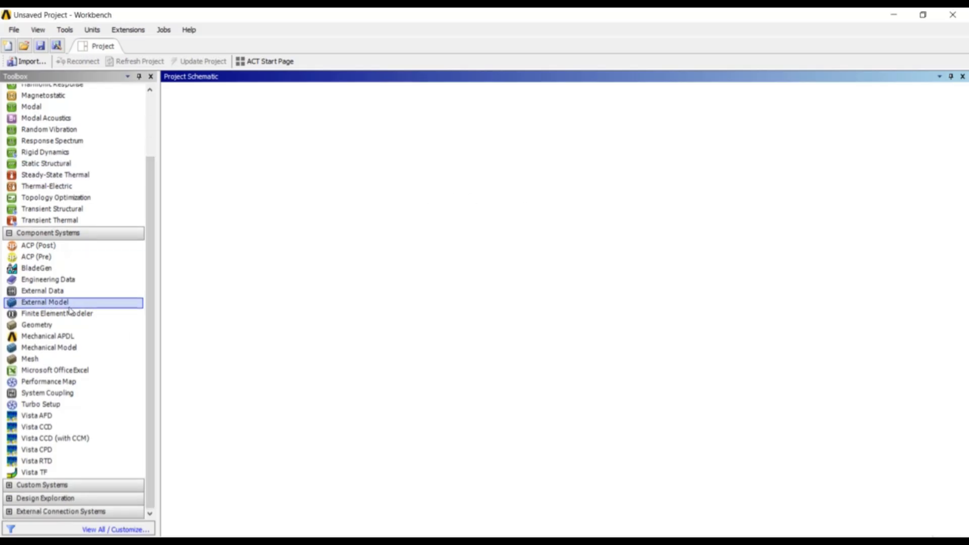
{"action": "left_click_drag", "start_coordinate": [66, 329], "coordinate": [243, 124]}
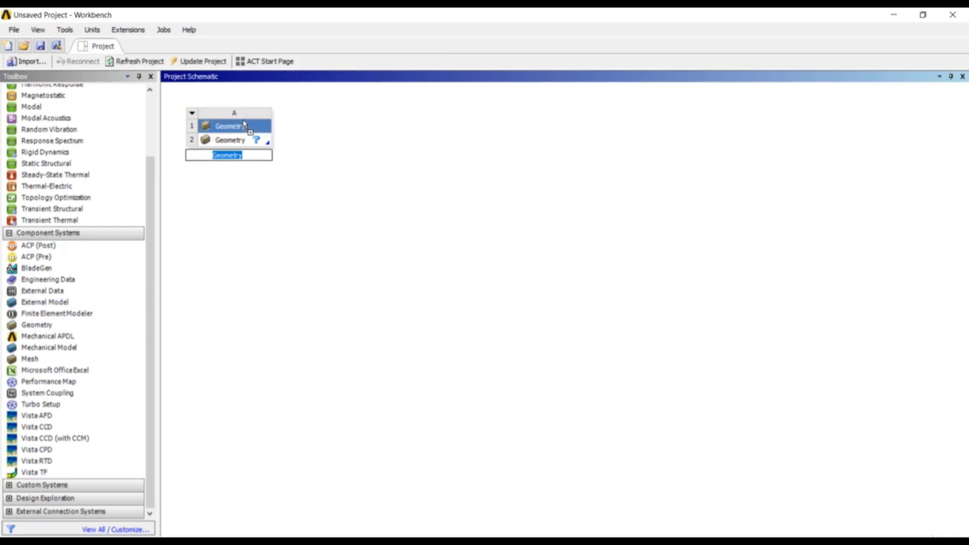
Set the preferred geometry editor to DesignModeler in the Workbench geometry import options
{"action": "left_click", "coordinate": [302, 136]}
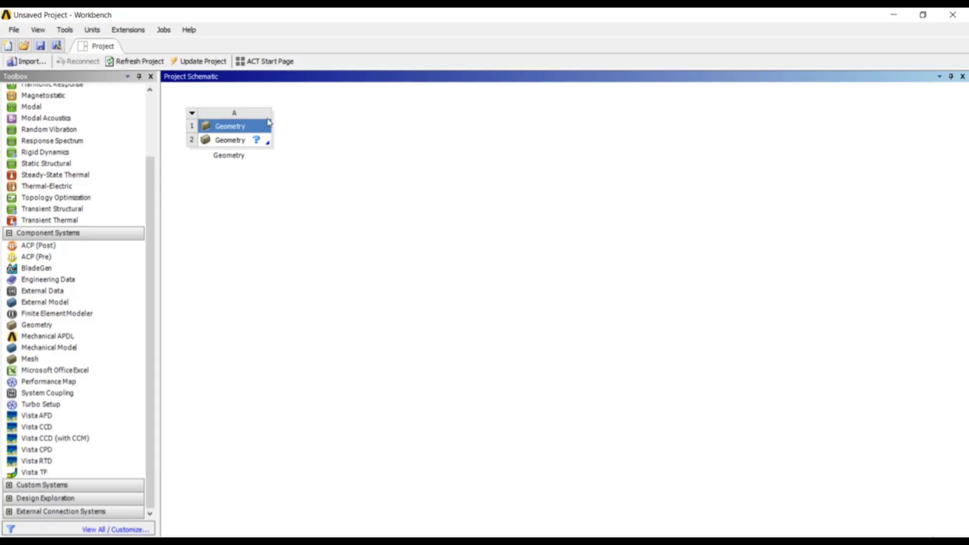
{"action": "left_click", "coordinate": [64, 30]}
{"action": "left_click", "coordinate": [83, 121]}
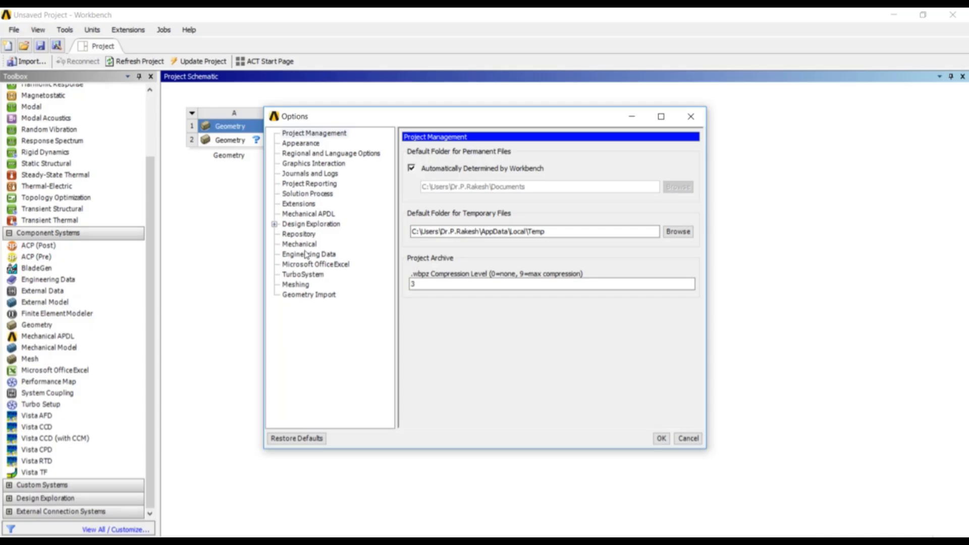
{"action": "left_click", "coordinate": [308, 294]}
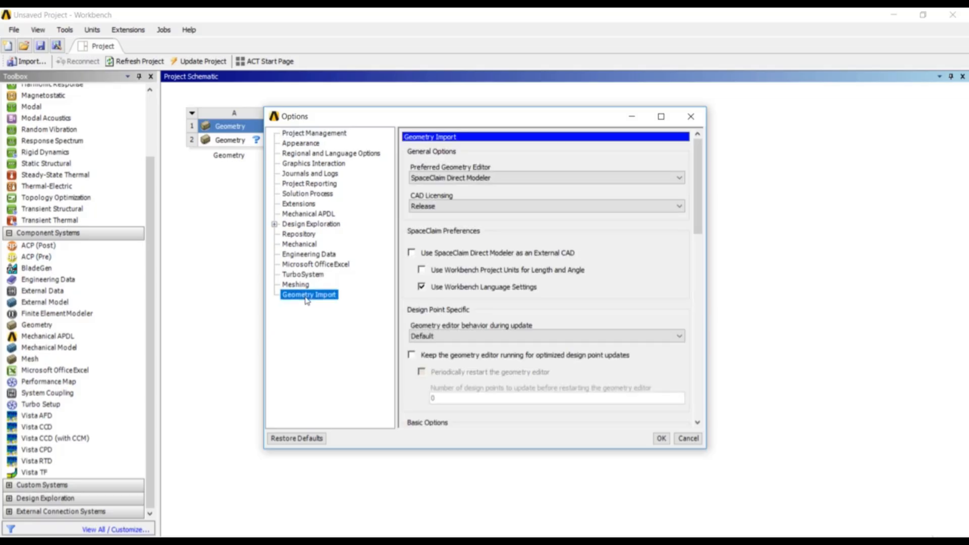
{"action": "left_click", "coordinate": [452, 177]}
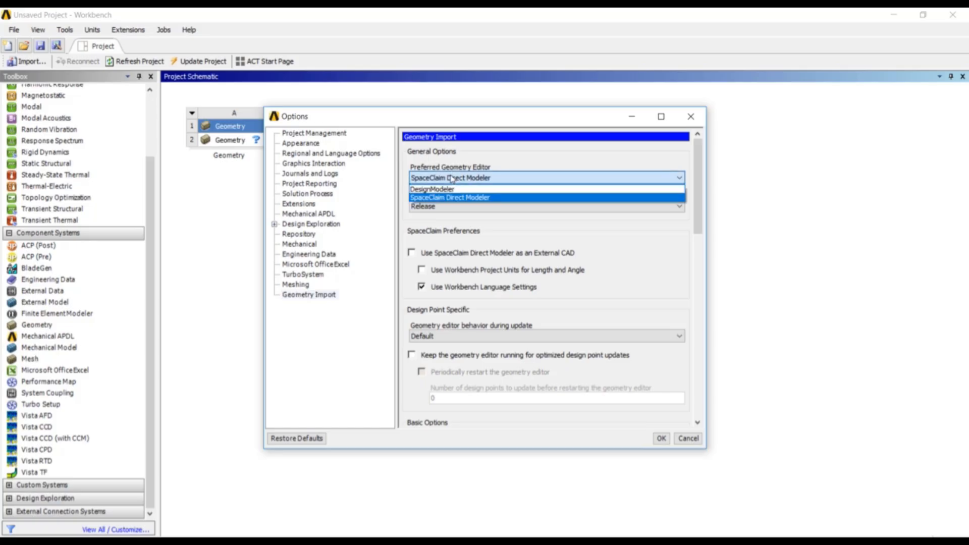
{"action": "left_click", "coordinate": [452, 191]}
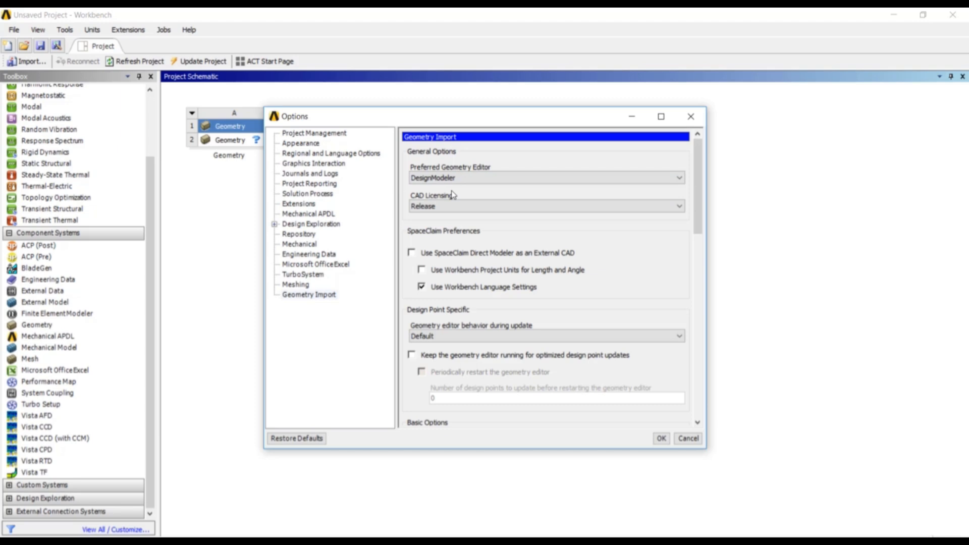
{"action": "left_click", "coordinate": [660, 439]}
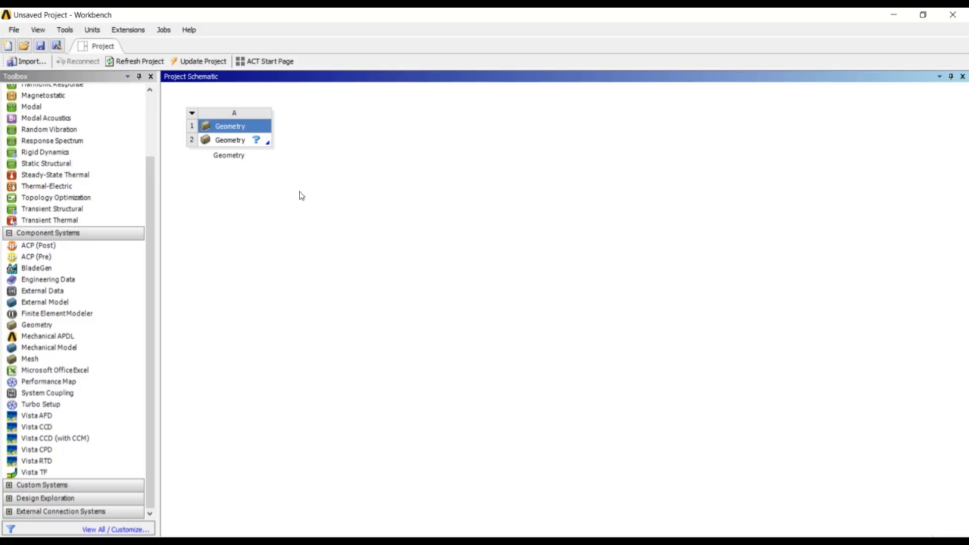
Create a new DesignModeler geometry from the Geometry cell and set its length unit to millimeter
{"action": "right_click", "coordinate": [246, 142]}
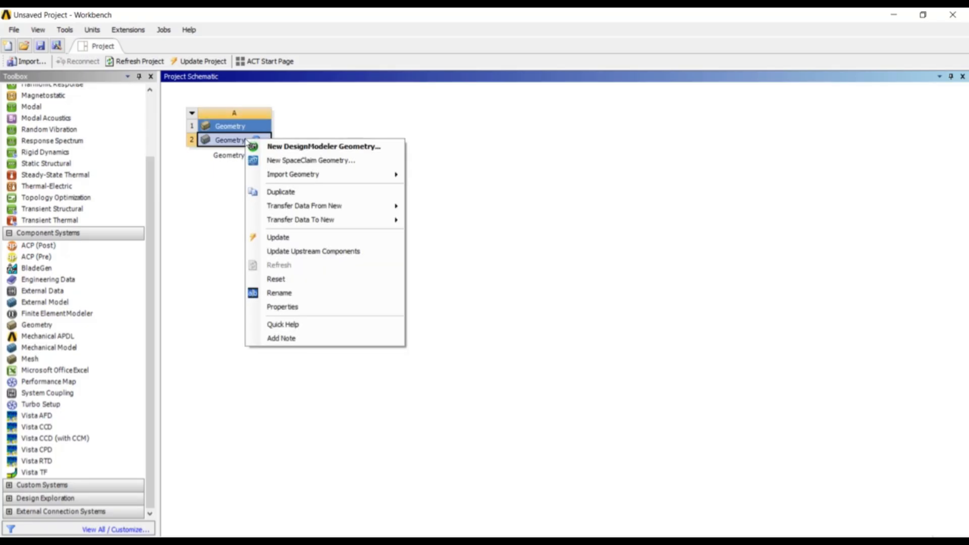
{"action": "left_click", "coordinate": [300, 147]}
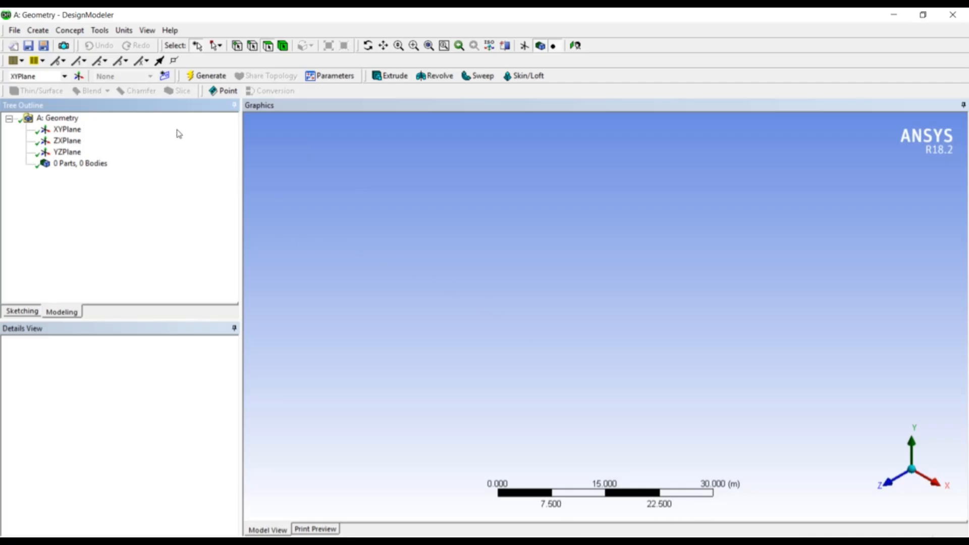
{"action": "left_click", "coordinate": [126, 30]}
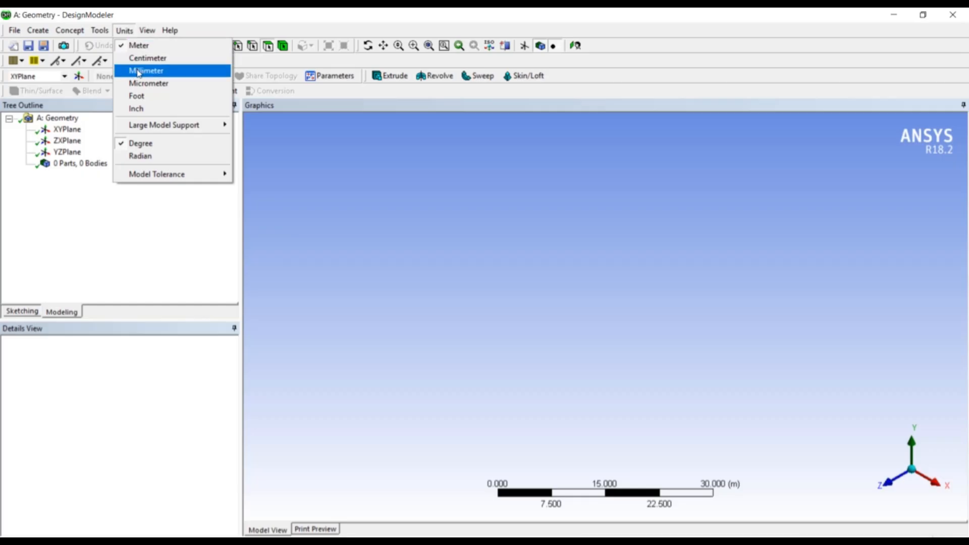
{"action": "left_click", "coordinate": [139, 71]}
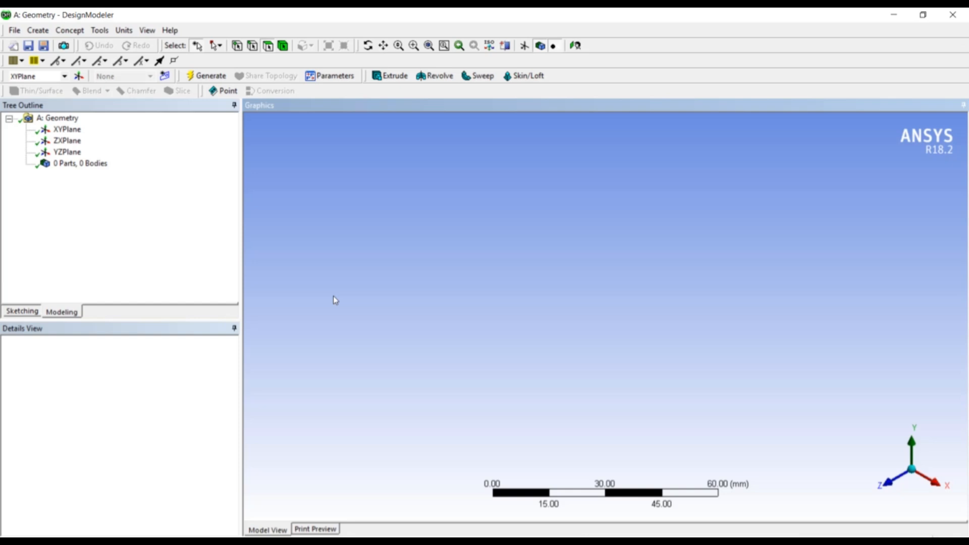
Make ZXPlane the active plane and switch to sketching on it
{"action": "left_click", "coordinate": [65, 132]}
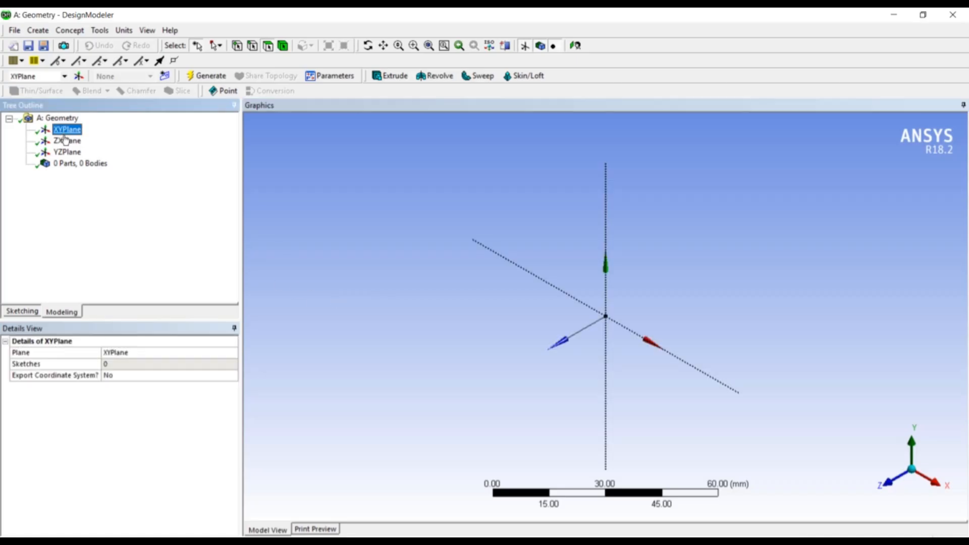
{"action": "left_click", "coordinate": [71, 140]}
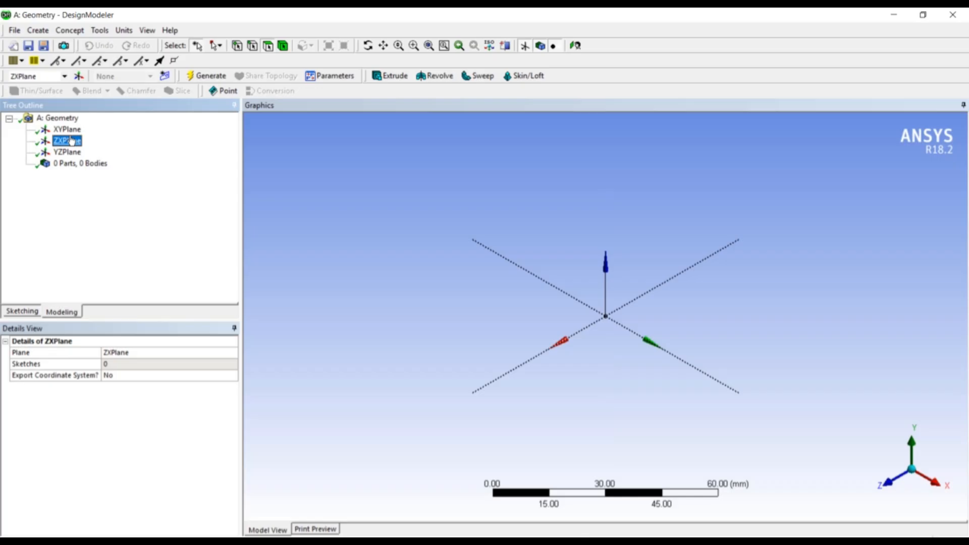
{"action": "left_click", "coordinate": [22, 311]}
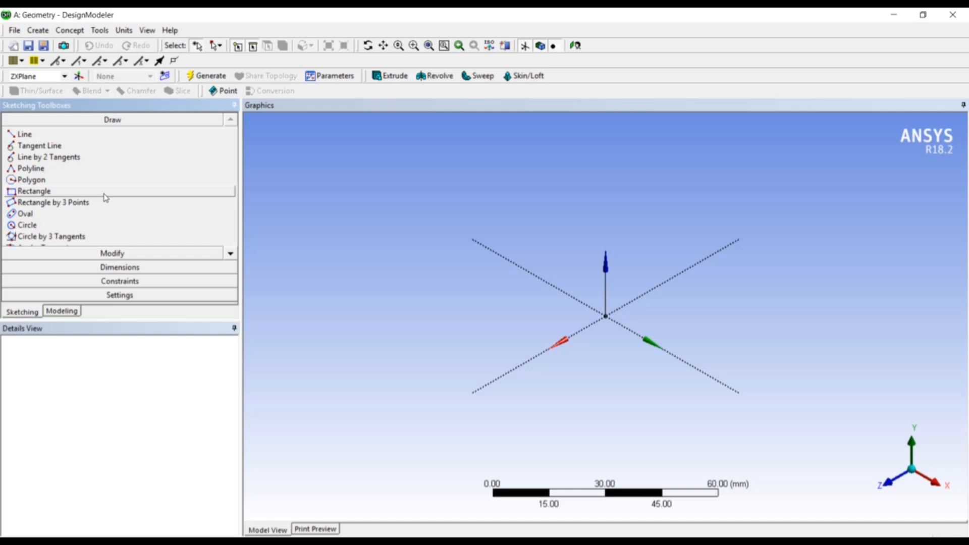
{"action": "left_click", "coordinate": [130, 256]}
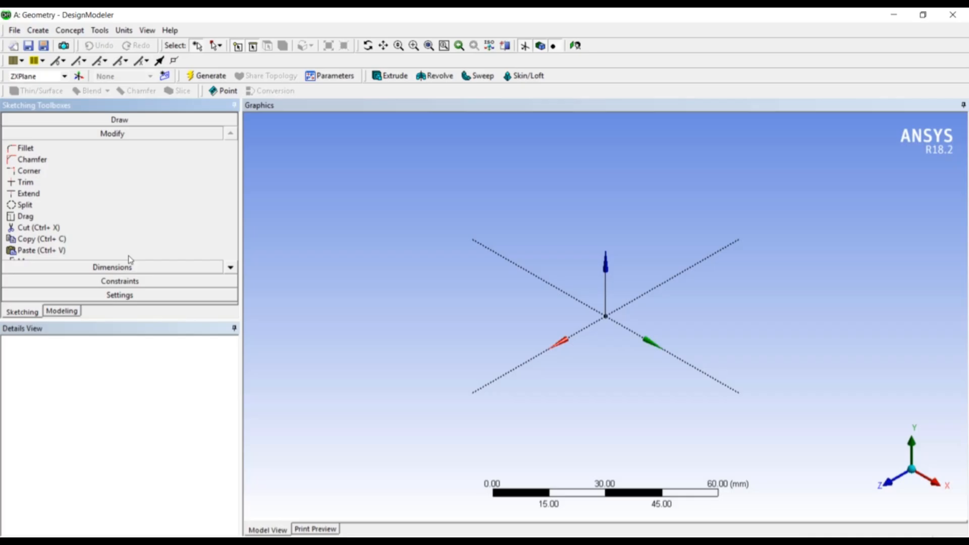
{"action": "left_click", "coordinate": [129, 259]}
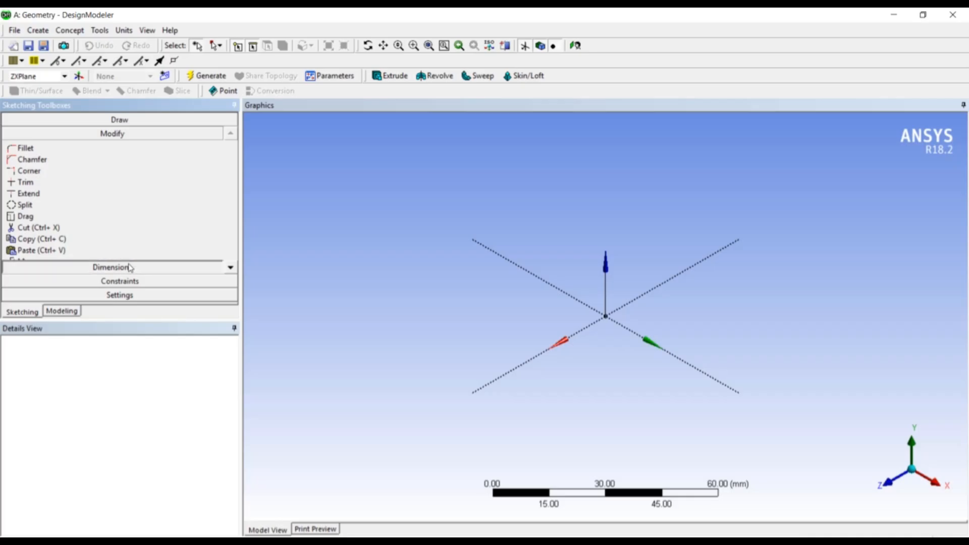
{"action": "left_click", "coordinate": [129, 284]}
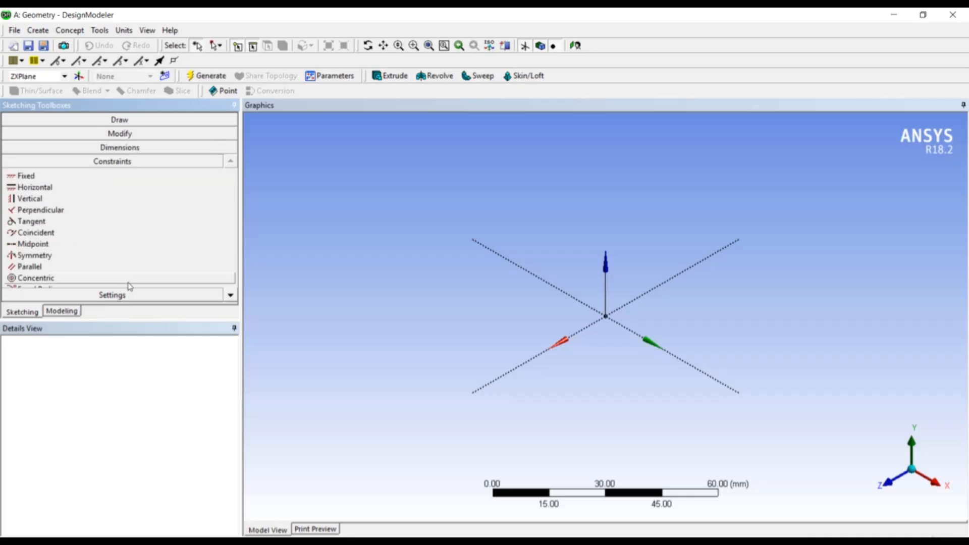
{"action": "left_click", "coordinate": [129, 295]}
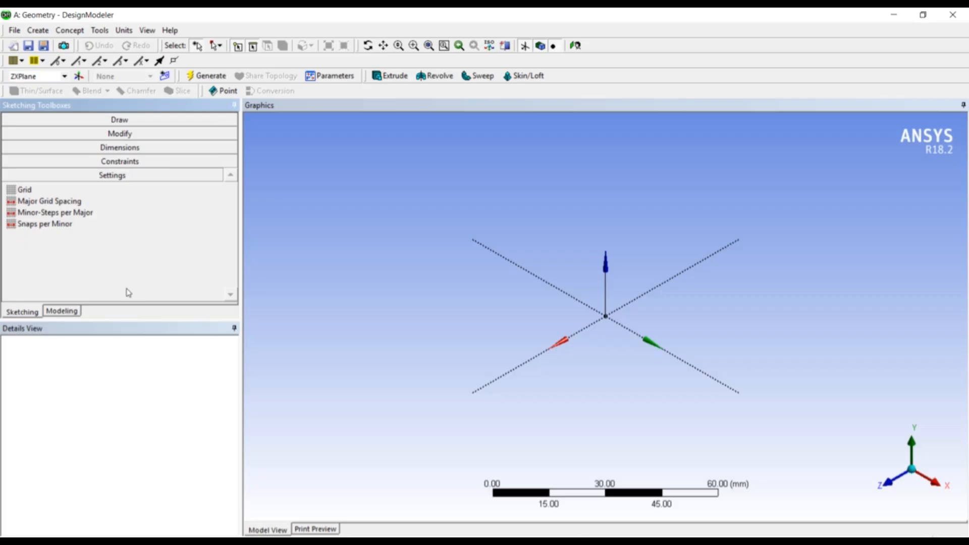
Sketch a rectangle about 39 mm by 39 mm on the ZXPlane with one corner at the origin
{"action": "left_click", "coordinate": [135, 120]}
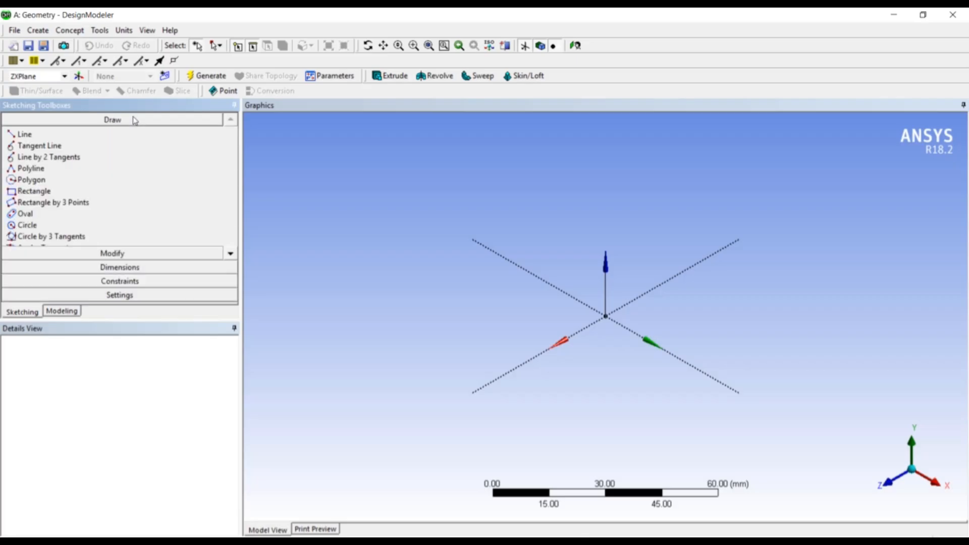
{"action": "left_click", "coordinate": [31, 191]}
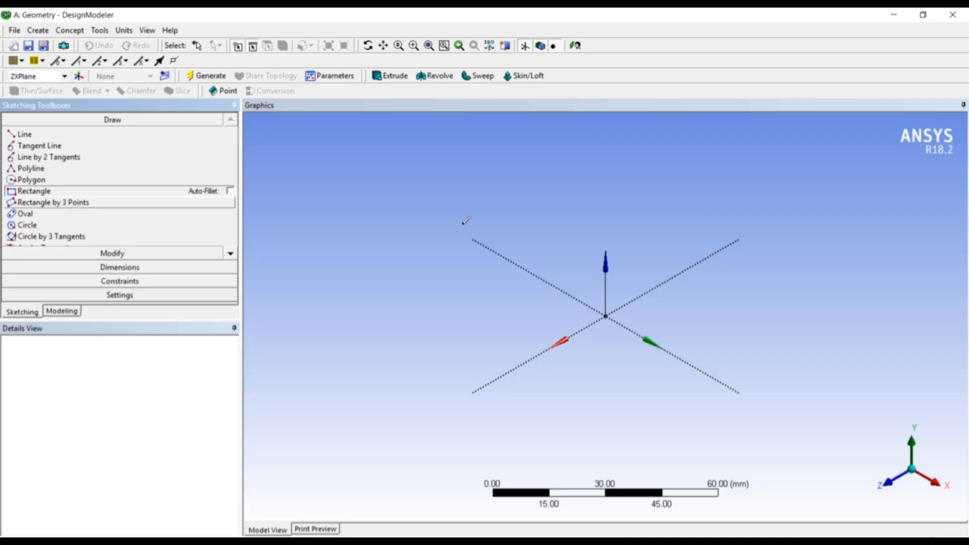
{"action": "left_click", "coordinate": [606, 317]}
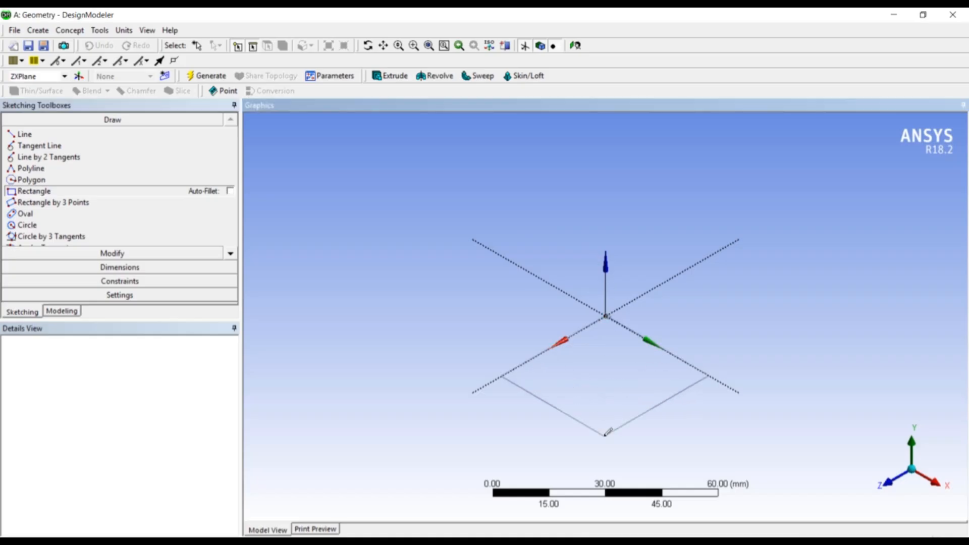
{"action": "left_click", "coordinate": [605, 434]}
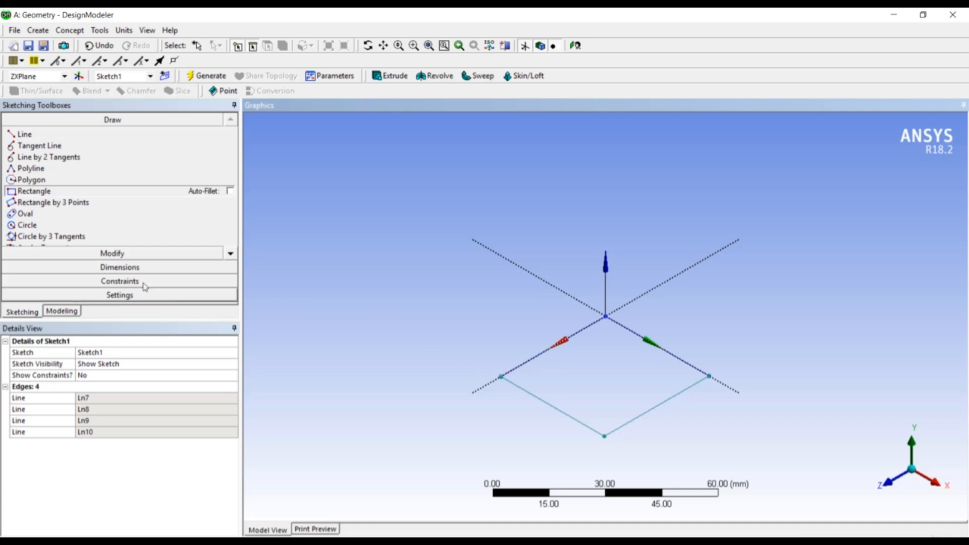
Add general dimensions to two adjacent sides of the rectangle
{"action": "left_click", "coordinate": [119, 267]}
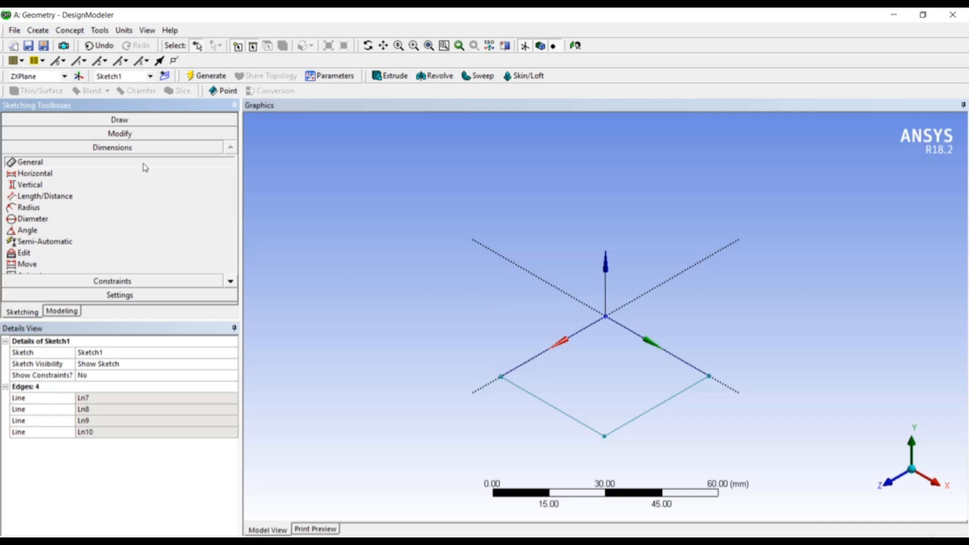
{"action": "left_click", "coordinate": [555, 346]}
{"action": "left_click", "coordinate": [519, 329]}
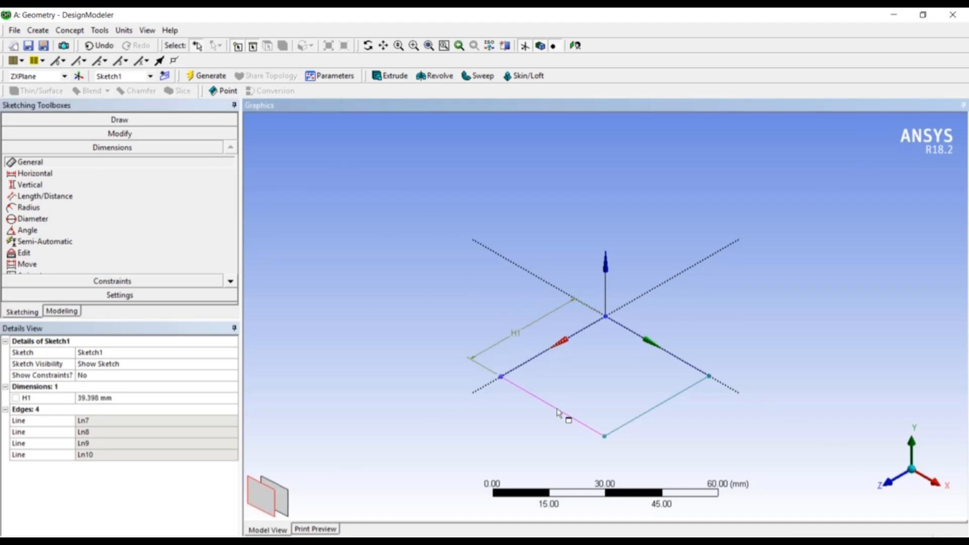
{"action": "left_click", "coordinate": [556, 407]}
{"action": "left_click", "coordinate": [529, 413]}
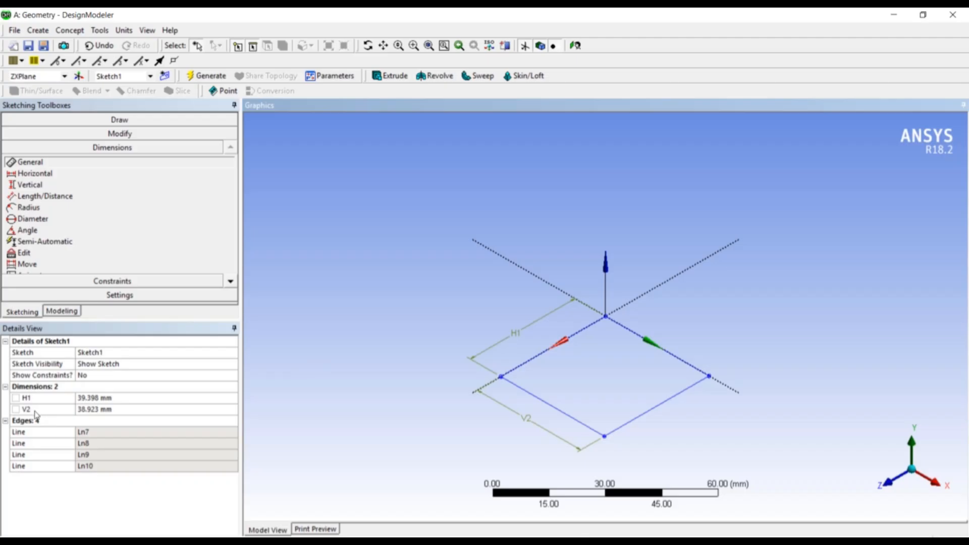
Set the rectangle's dimensions H1 and V2 to 50 mm each
{"action": "left_click", "coordinate": [87, 399]}
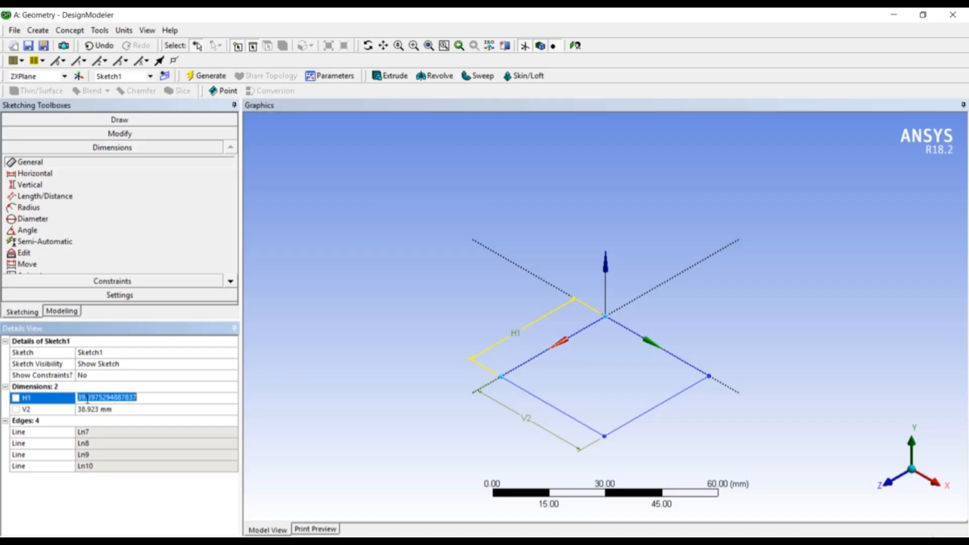
{"action": "type", "text": "50"}
{"action": "left_click", "coordinate": [94, 410]}
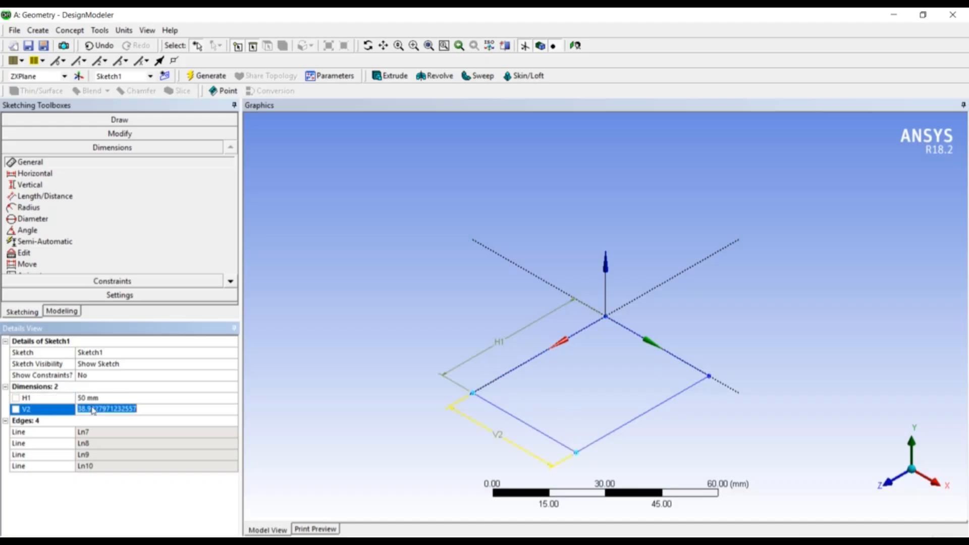
{"action": "type", "text": "50"}
{"action": "key", "text": "Return"}
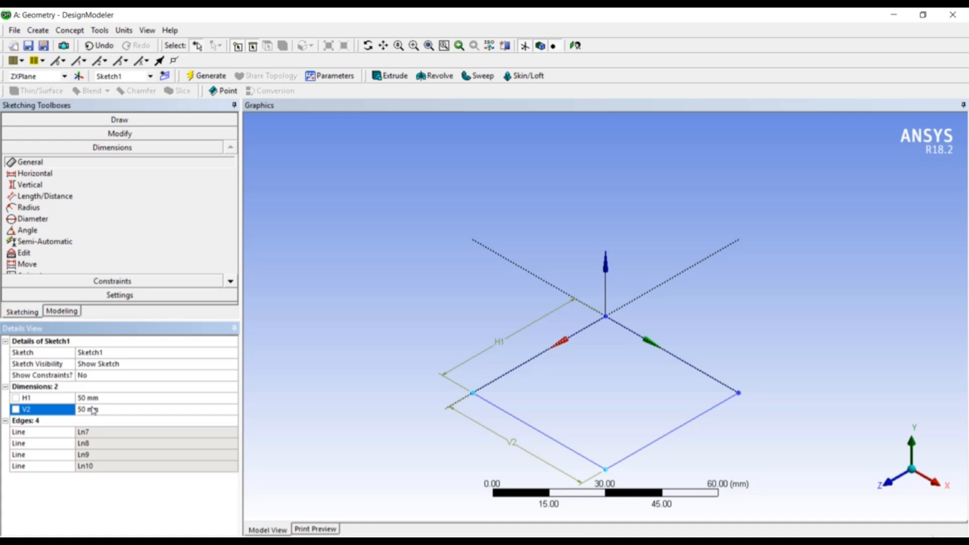
Extrude the square Sketch1 on the ZXPlane 30 mm as added material and generate the solid
{"action": "left_click", "coordinate": [62, 311]}
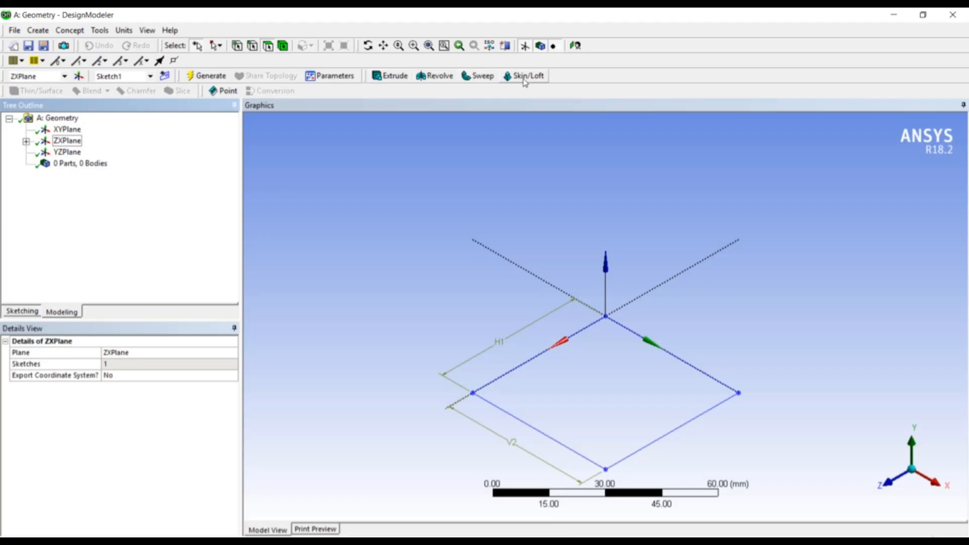
{"action": "left_click", "coordinate": [395, 77]}
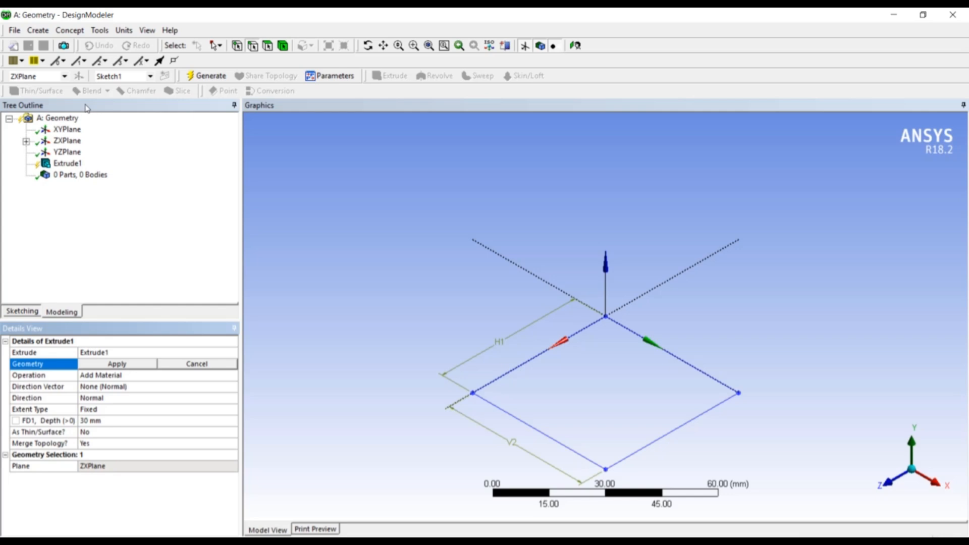
{"action": "left_click", "coordinate": [27, 142]}
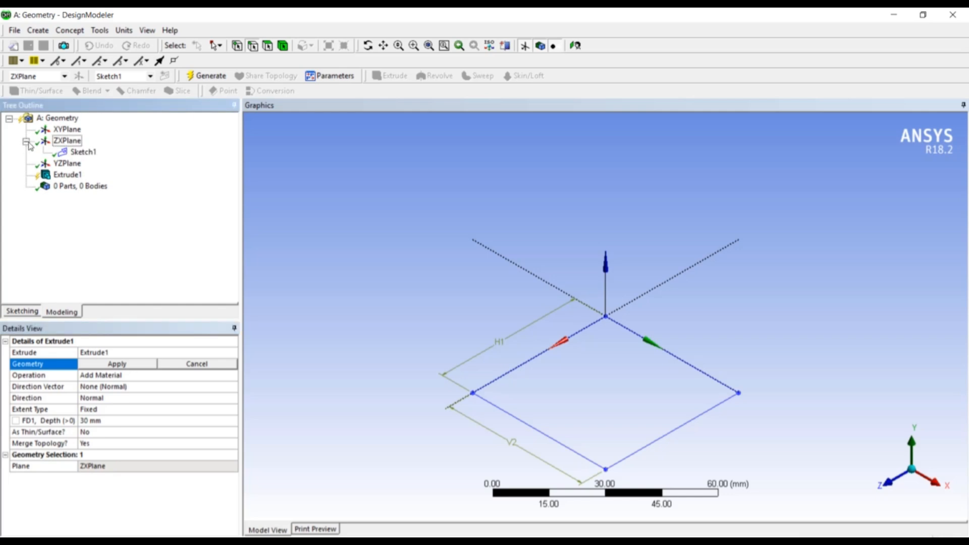
{"action": "left_click", "coordinate": [83, 153]}
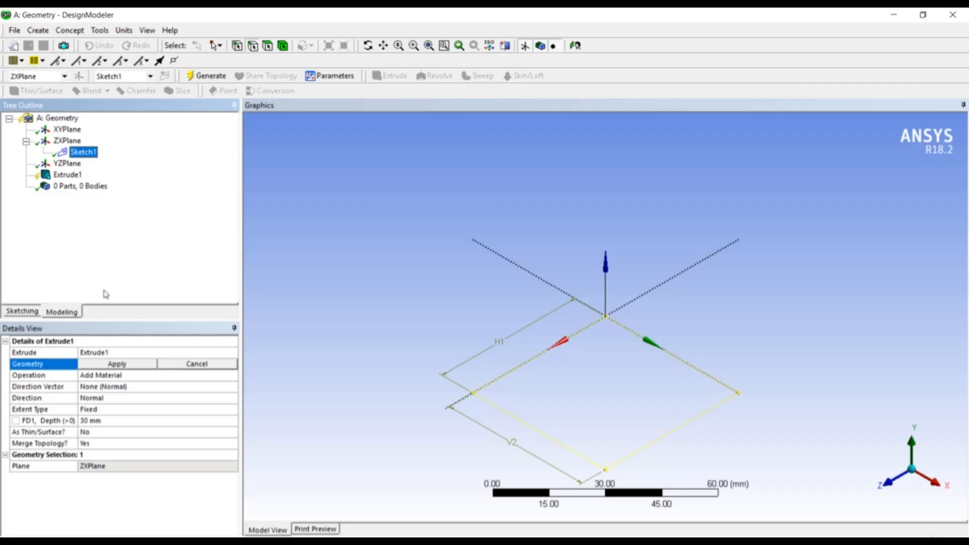
{"action": "left_click", "coordinate": [109, 365]}
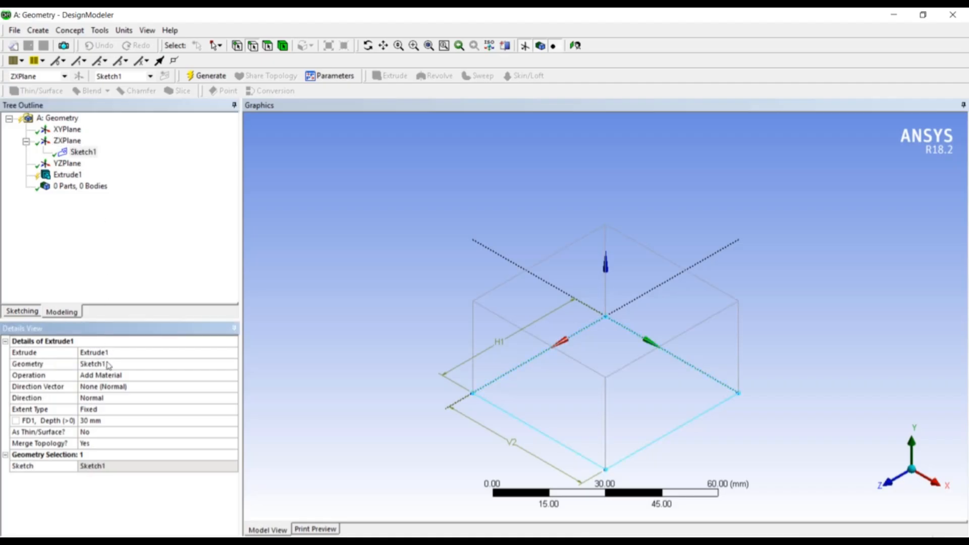
{"action": "left_click", "coordinate": [101, 420]}
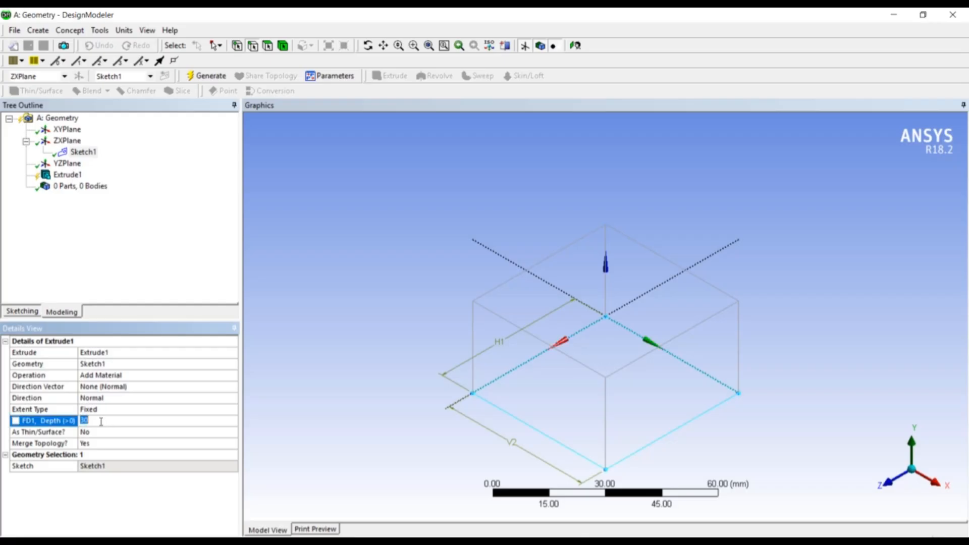
{"action": "left_click", "coordinate": [117, 261]}
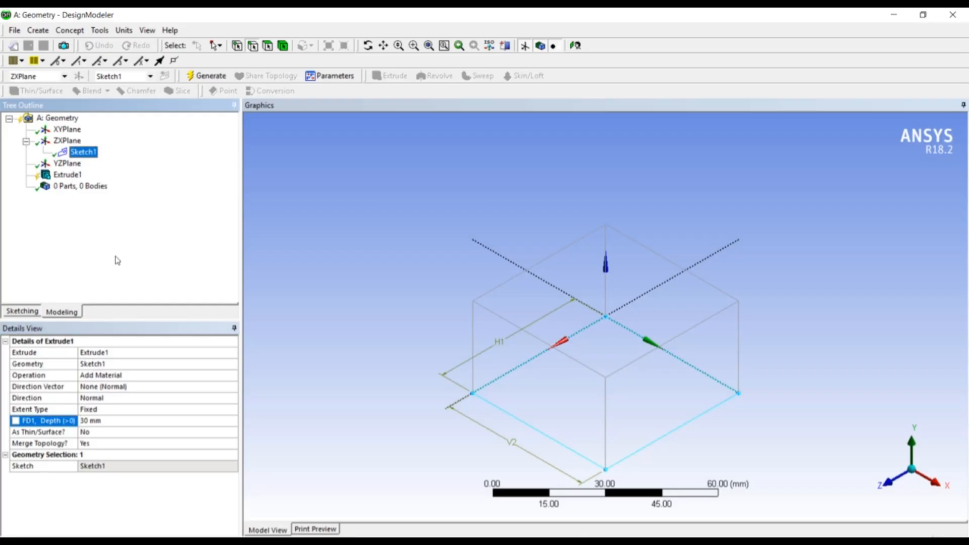
{"action": "right_click", "coordinate": [70, 175]}
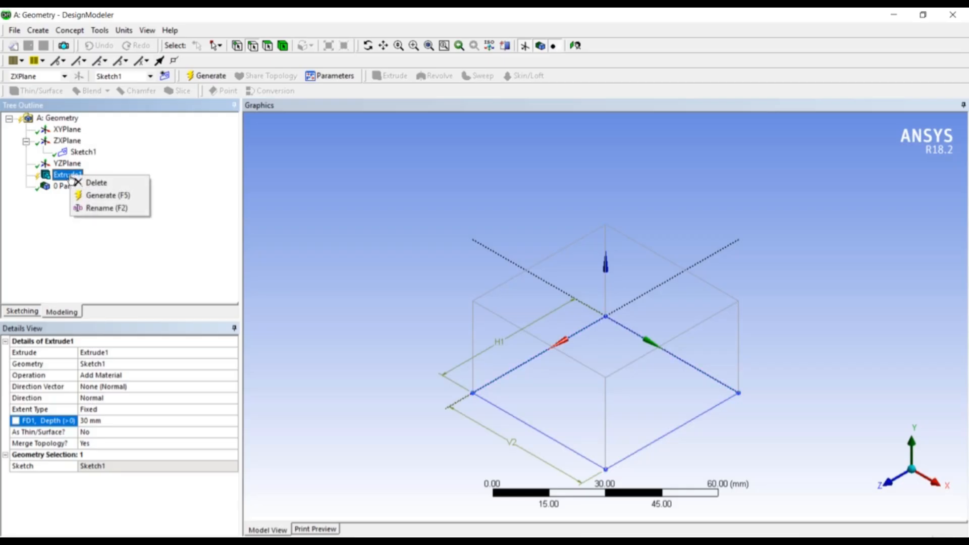
{"action": "left_click", "coordinate": [85, 196]}
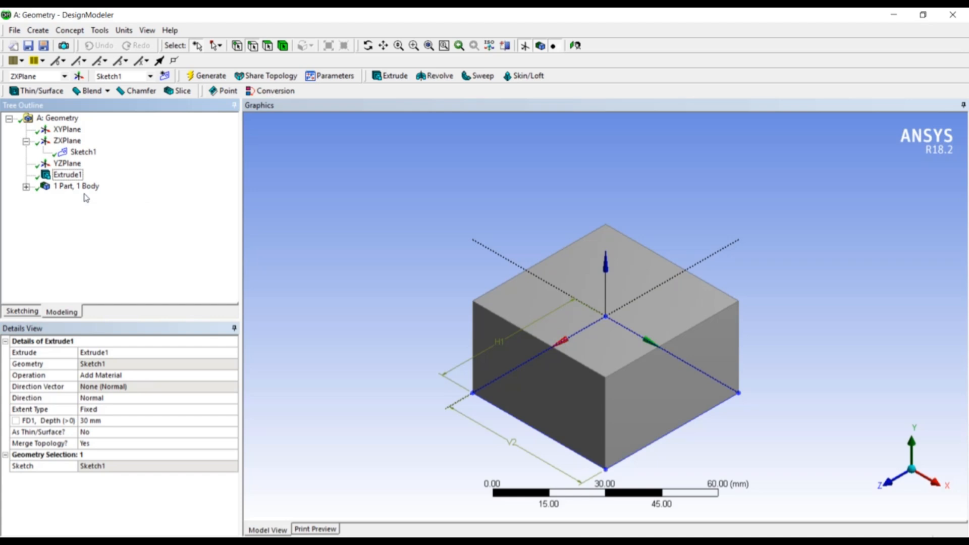
Create a new plane and name it myplane
{"action": "middle_click_drag", "start_coordinate": [403, 253], "coordinate": [428, 244]}
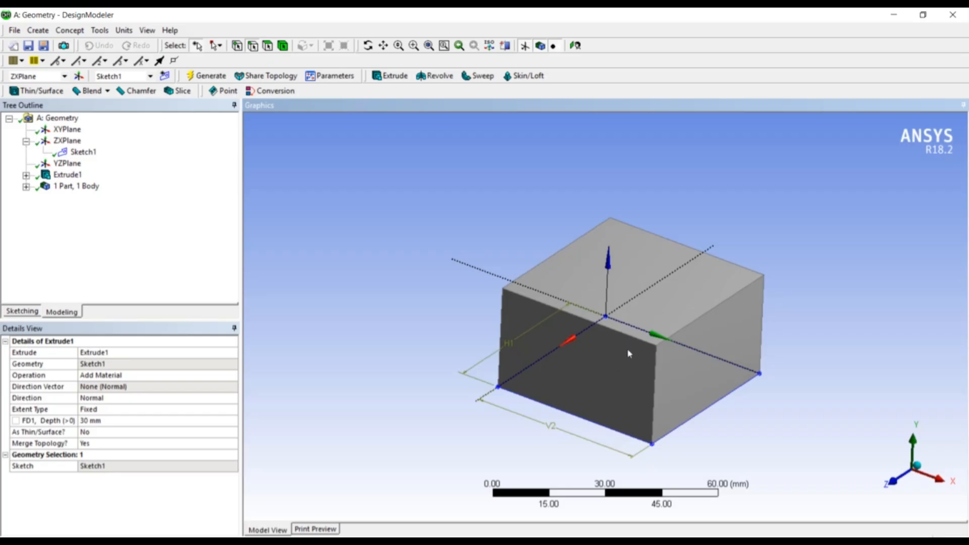
{"action": "middle_click_drag", "start_coordinate": [484, 314], "coordinate": [515, 320]}
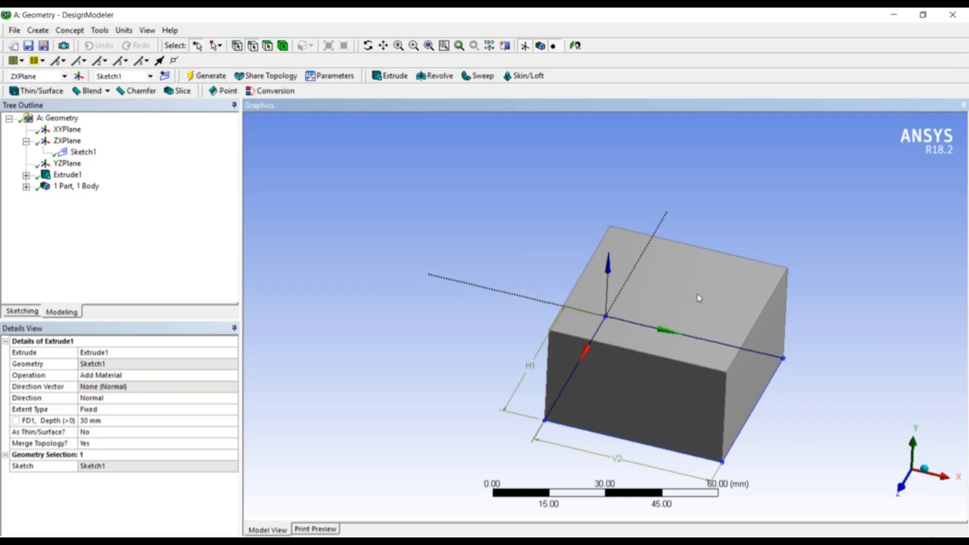
{"action": "mouse_move", "coordinate": [485, 247]}
{"action": "middle_mouse_down"}
{"action": "mouse_move", "coordinate": [465, 244]}
{"action": "mouse_move", "coordinate": [482, 213]}
{"action": "mouse_move", "coordinate": [495, 231]}
{"action": "middle_mouse_up"}
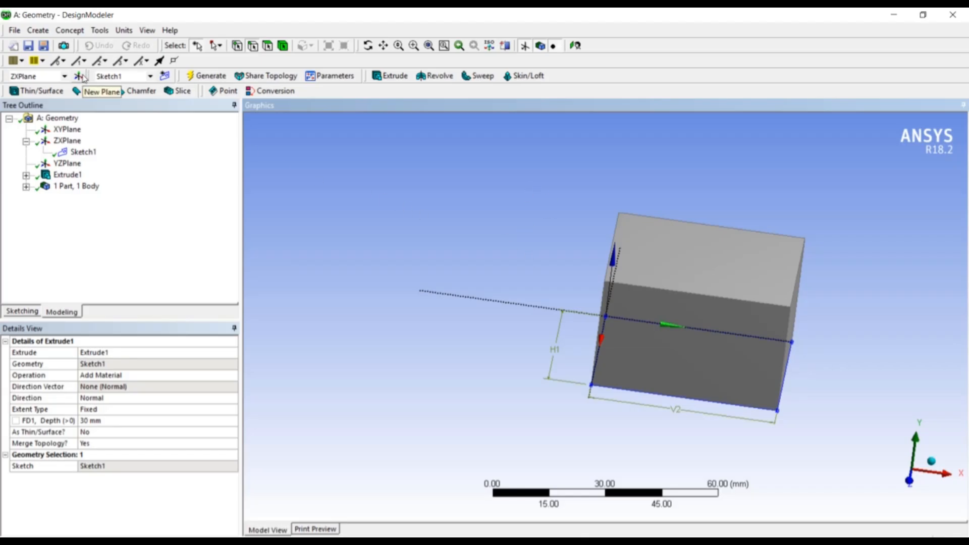
{"action": "left_click", "coordinate": [81, 76]}
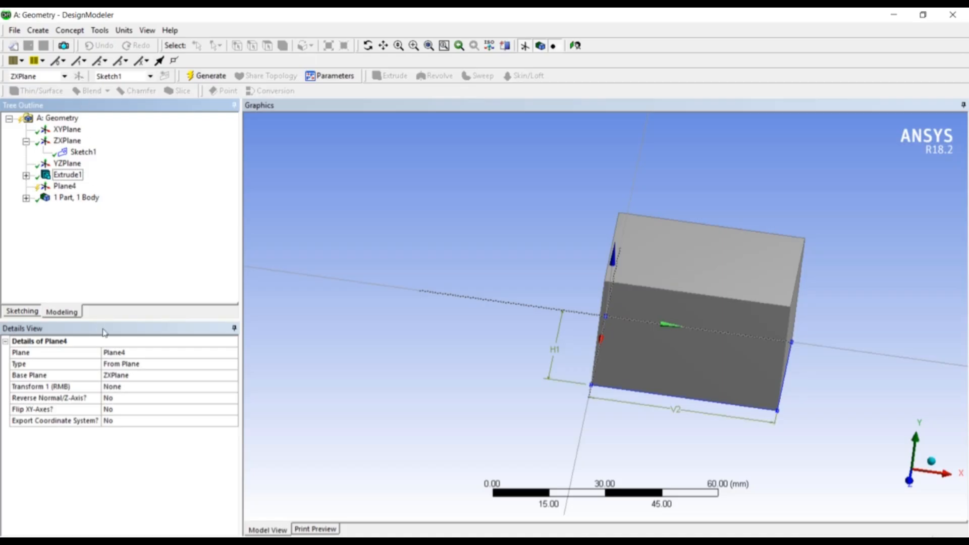
{"action": "left_click", "coordinate": [128, 352]}
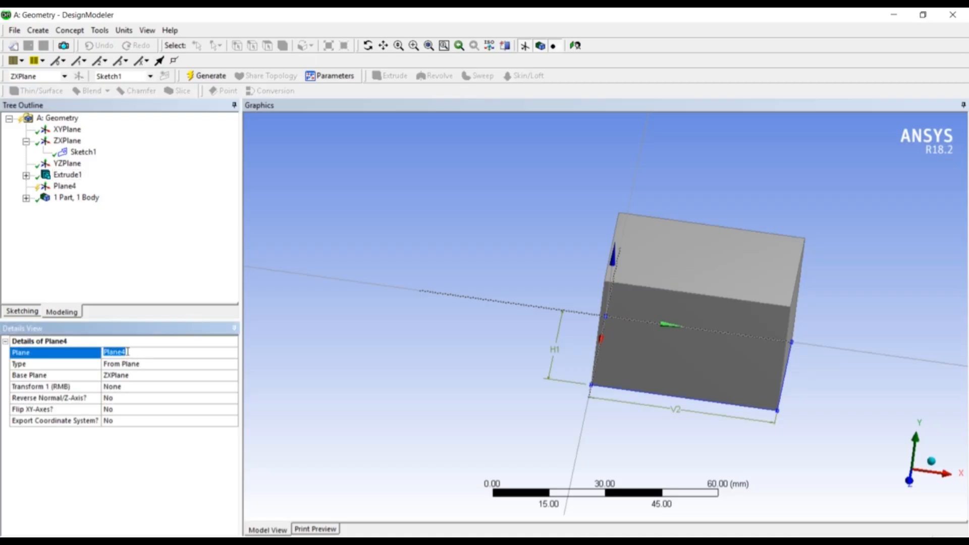
{"action": "type", "text": "myplane"}
{"action": "key", "text": "Return"}
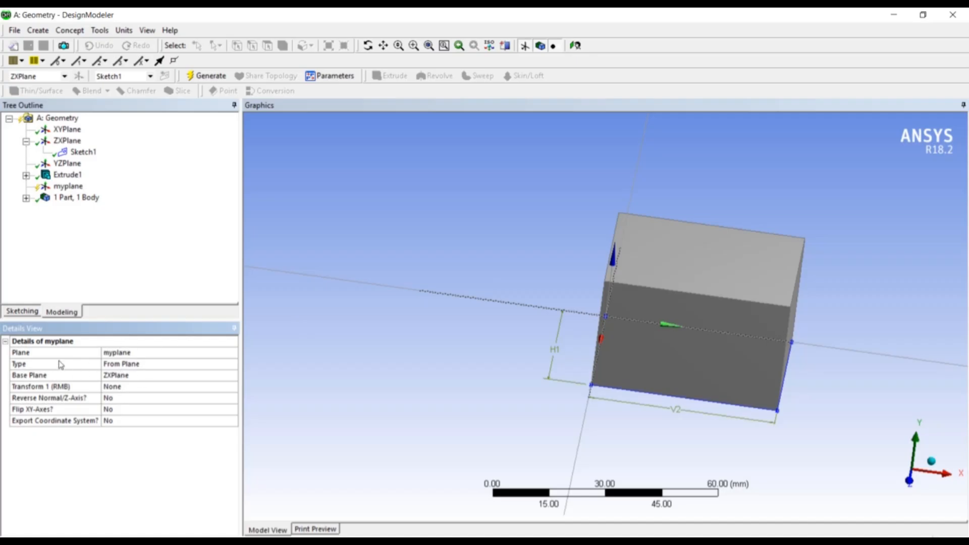
Define myplane as a From Face plane based on the block's top face and generate it
{"action": "left_click", "coordinate": [164, 365]}
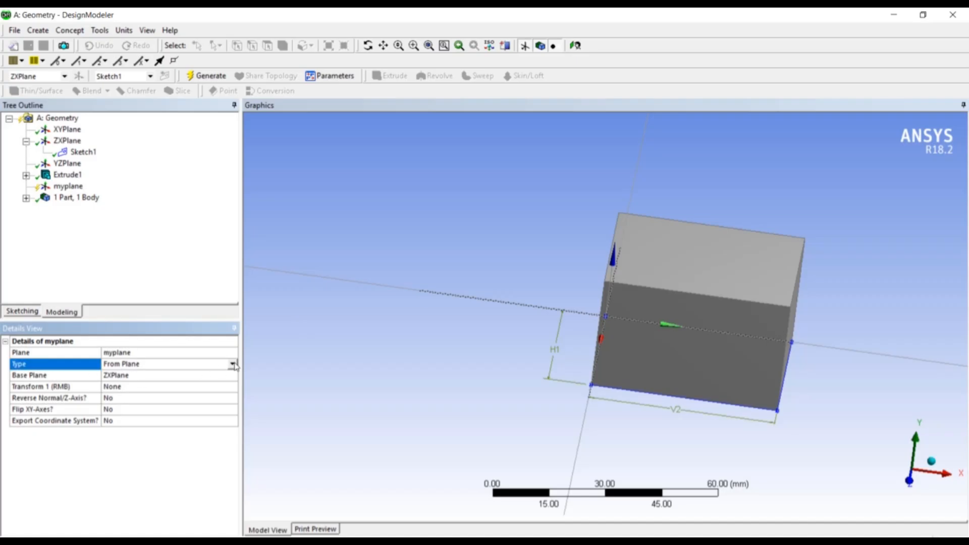
{"action": "left_click", "coordinate": [232, 363]}
{"action": "left_click", "coordinate": [220, 383]}
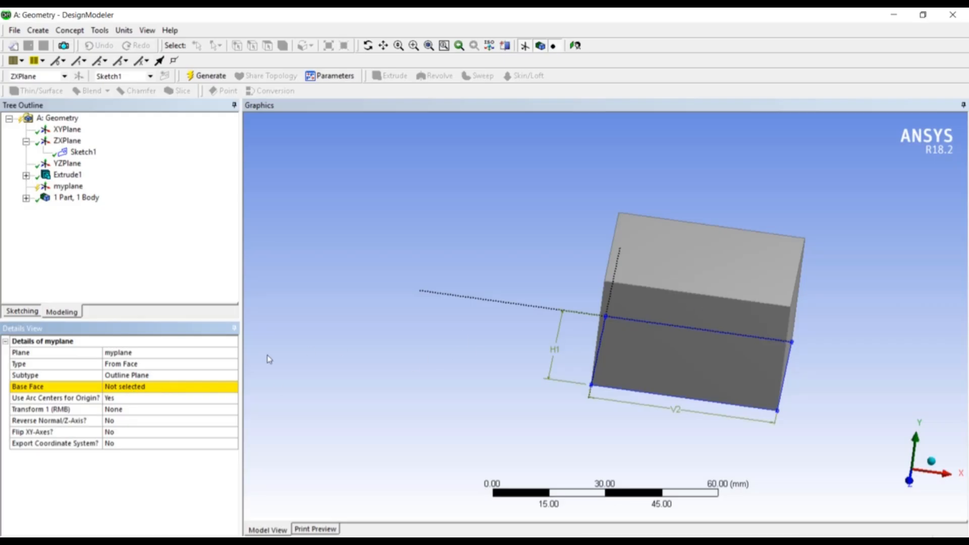
{"action": "left_click", "coordinate": [122, 388]}
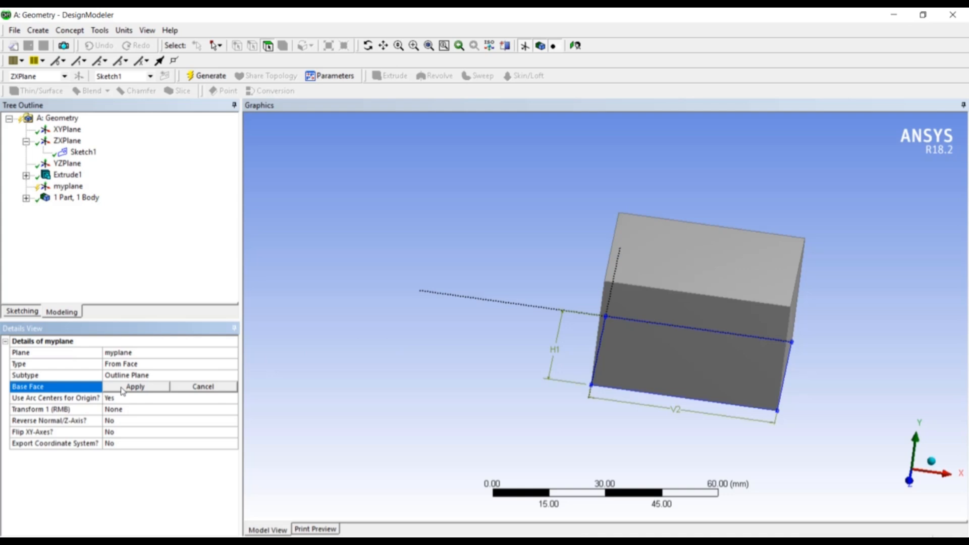
{"action": "left_click", "coordinate": [754, 245]}
{"action": "left_click", "coordinate": [753, 245]}
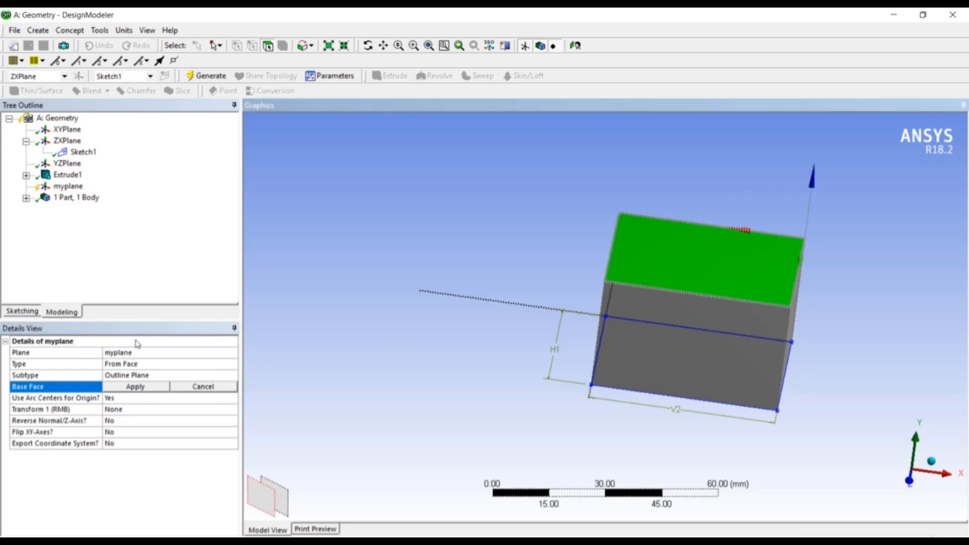
{"action": "left_click", "coordinate": [131, 388]}
{"action": "middle_click_drag", "start_coordinate": [331, 311], "coordinate": [294, 330]}
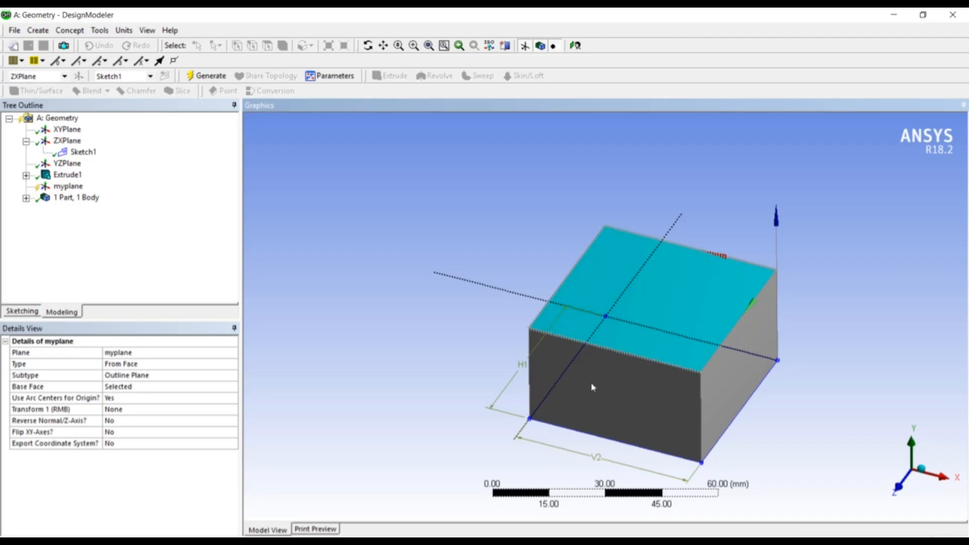
{"action": "right_click", "coordinate": [68, 187]}
{"action": "left_click", "coordinate": [83, 210]}
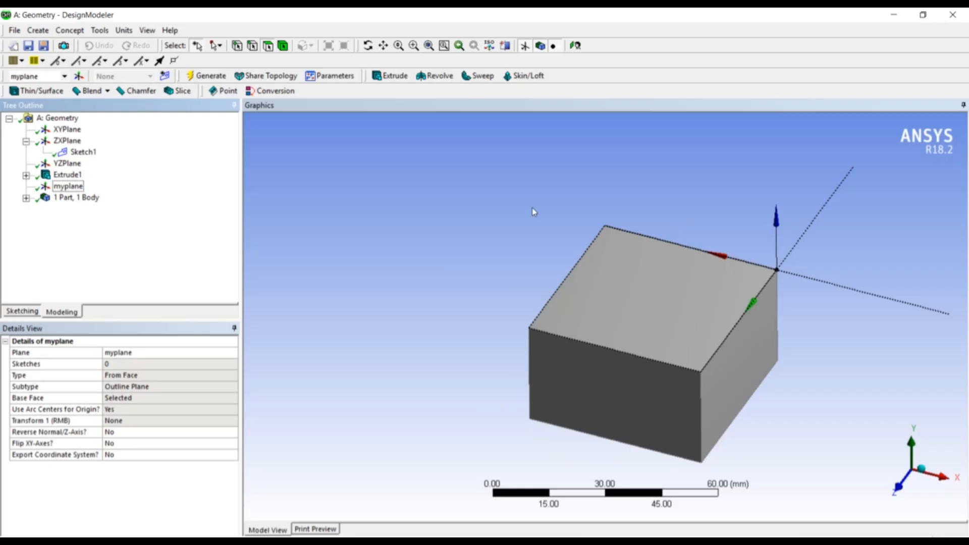
Sketch a circle on myplane near the middle of the block's top face
{"action": "left_click", "coordinate": [65, 188]}
{"action": "left_click", "coordinate": [31, 312]}
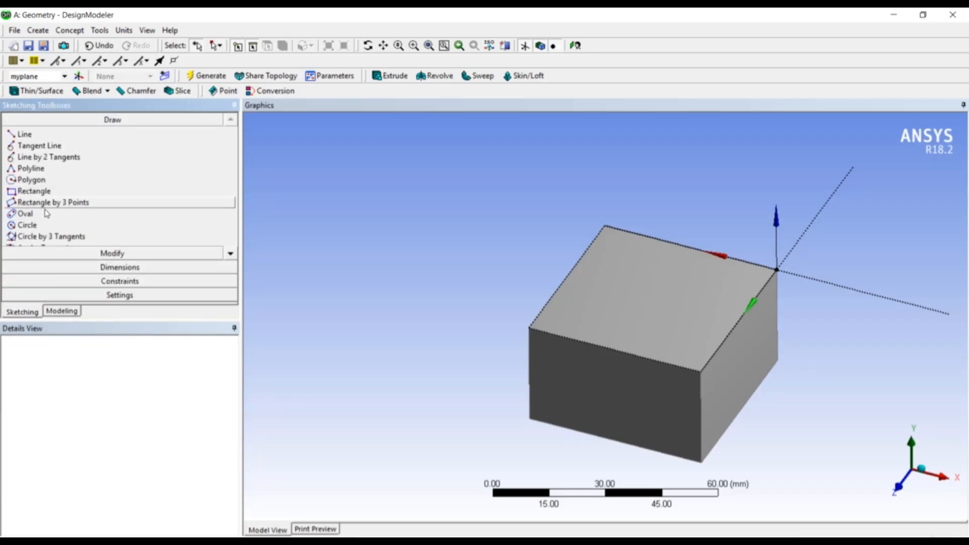
{"action": "left_click", "coordinate": [44, 227]}
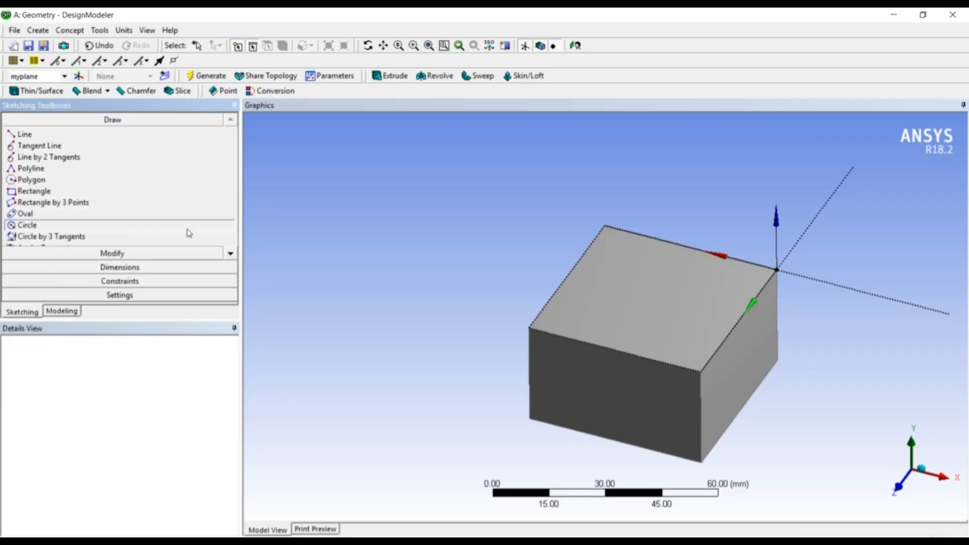
{"action": "left_click", "coordinate": [651, 288]}
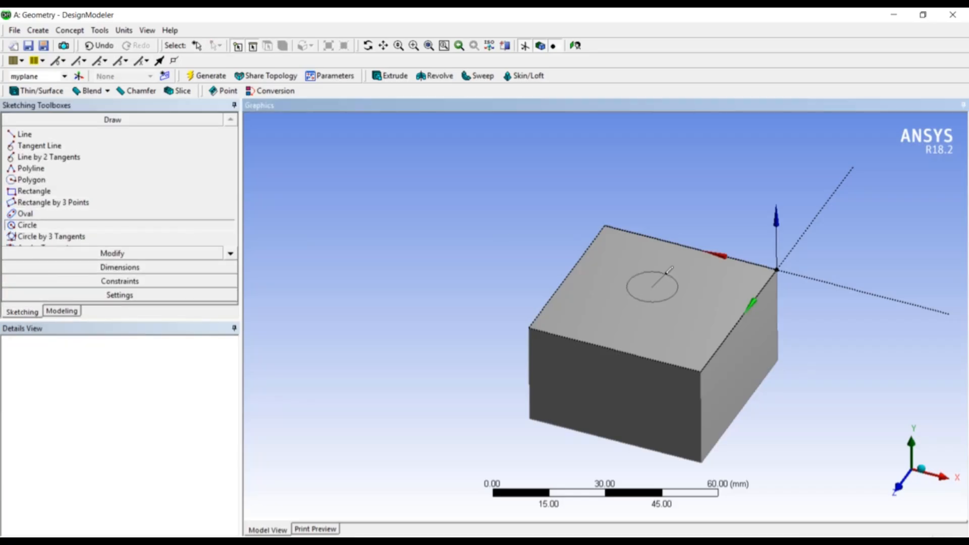
{"action": "left_click", "coordinate": [669, 269]}
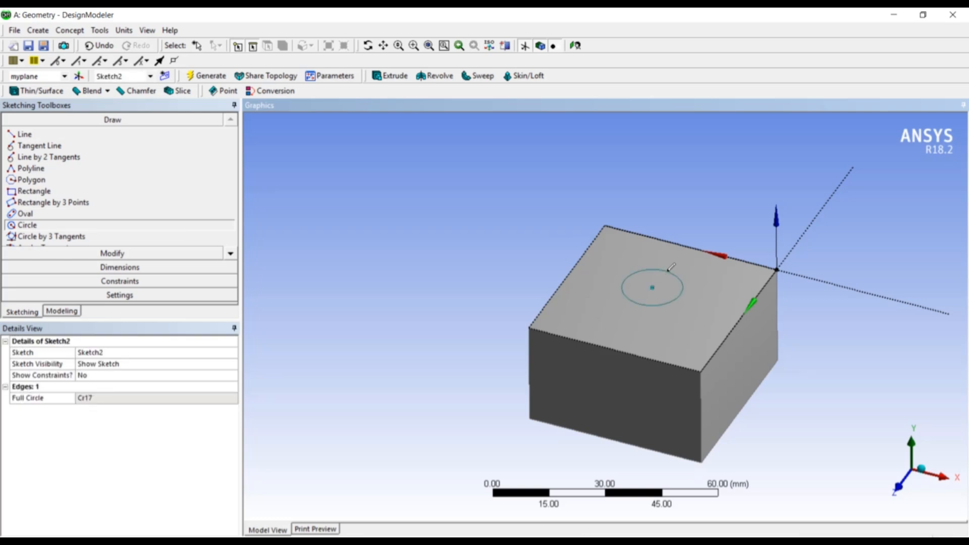
Start a new extrusion with the circle sketch Sketch2 as its geometry
{"action": "left_click", "coordinate": [75, 314]}
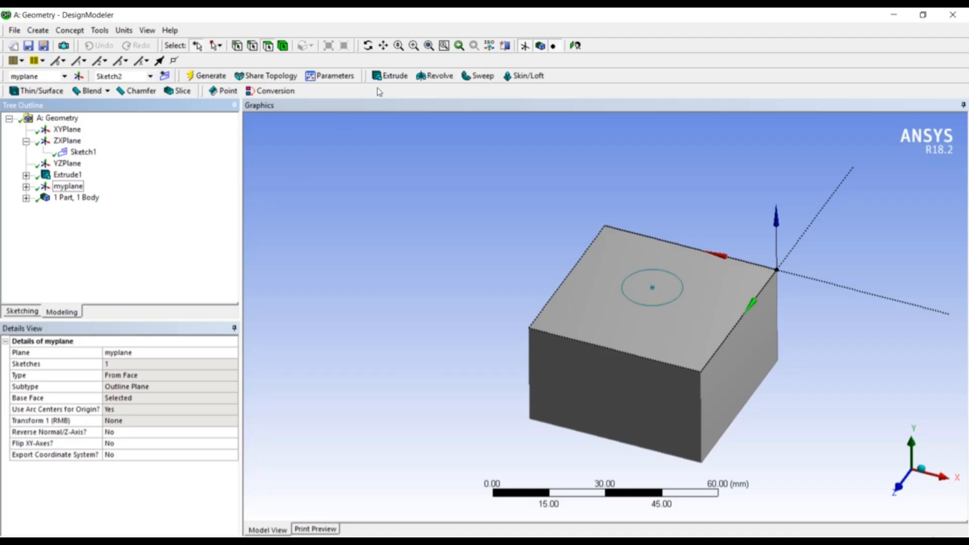
{"action": "left_click", "coordinate": [390, 77]}
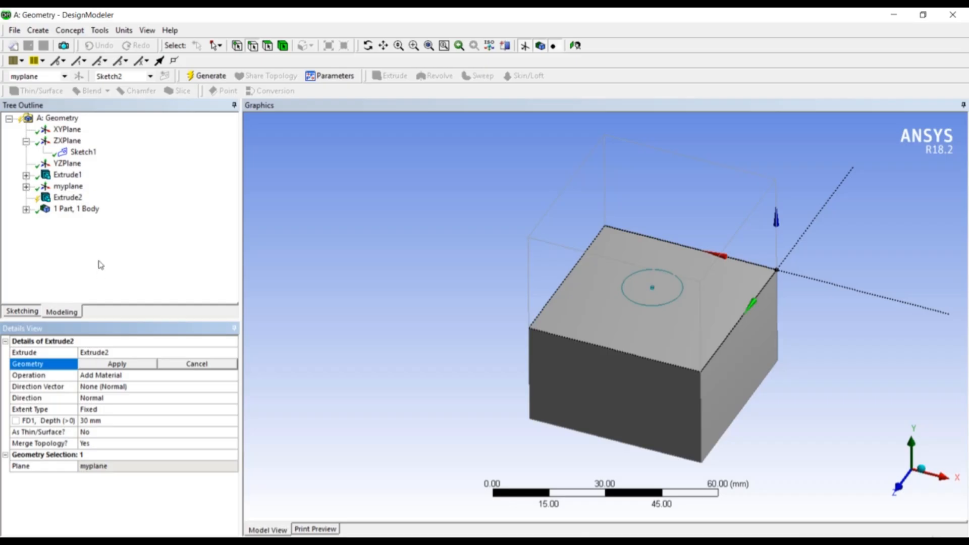
{"action": "left_click", "coordinate": [26, 187]}
{"action": "left_click", "coordinate": [81, 198]}
{"action": "left_click", "coordinate": [117, 364]}
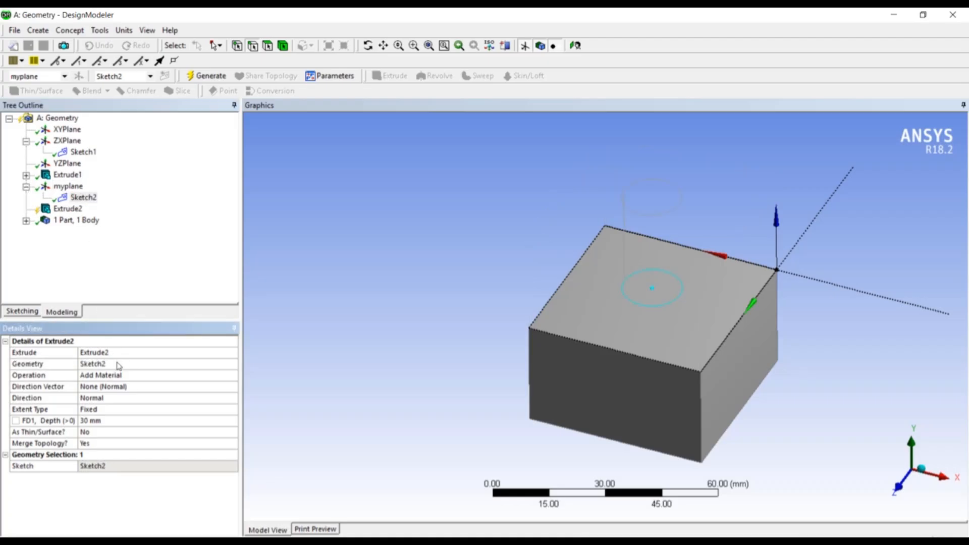
Set the circle extrusion's operation to Cut Material
{"action": "middle_click_drag", "start_coordinate": [626, 186], "coordinate": [652, 256]}
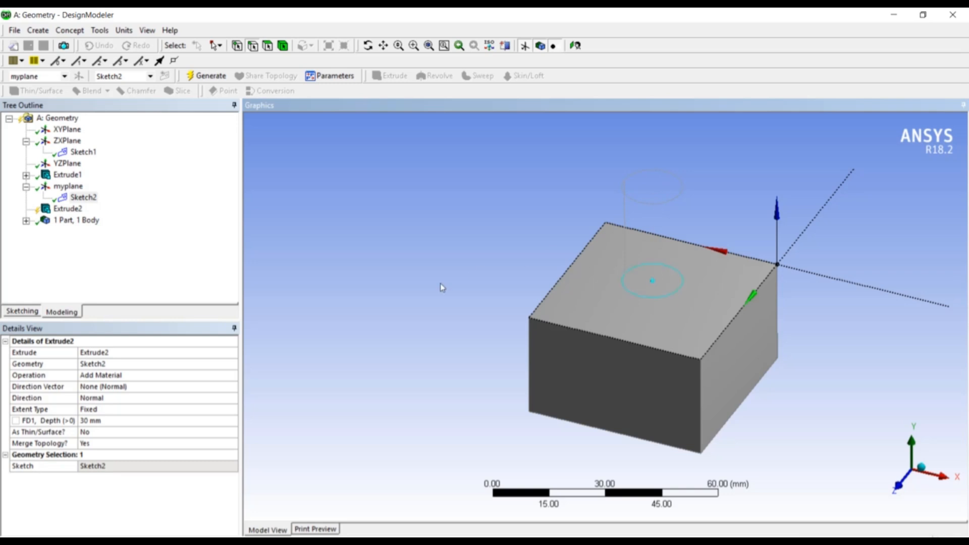
{"action": "left_click", "coordinate": [229, 378]}
{"action": "left_click", "coordinate": [232, 376]}
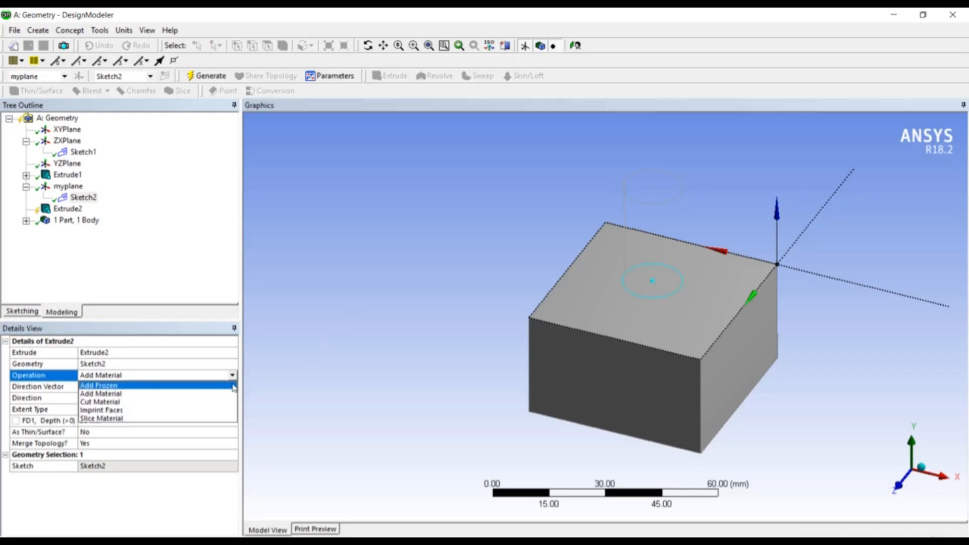
{"action": "left_click", "coordinate": [235, 402]}
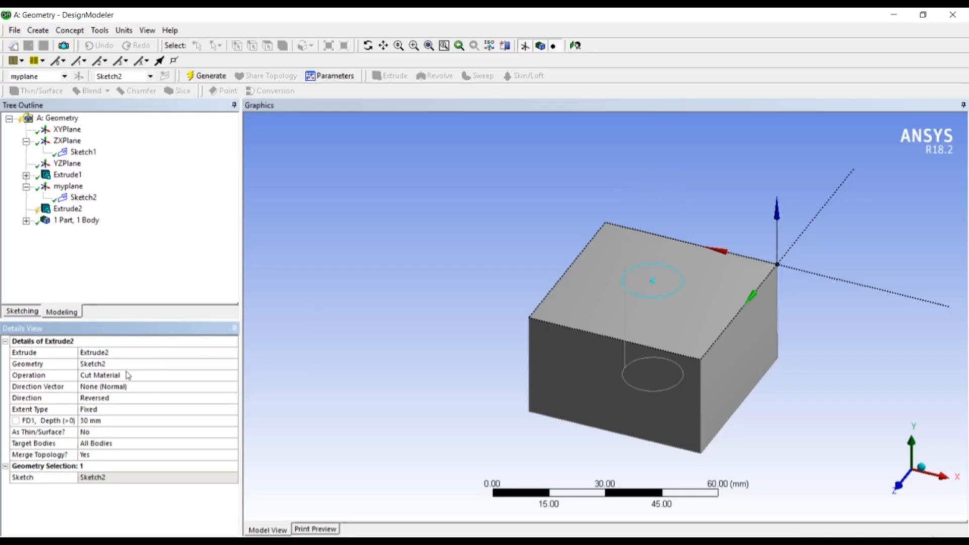
Set the circle cut's depth to 30 mm and generate the hole through the block
{"action": "middle_click_drag", "start_coordinate": [583, 256], "coordinate": [587, 241]}
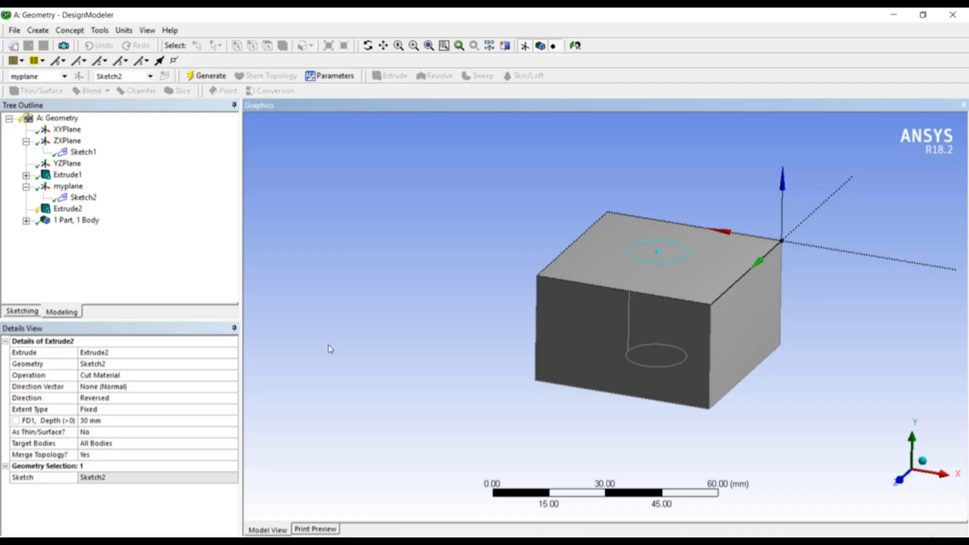
{"action": "middle_click_drag", "start_coordinate": [667, 217], "coordinate": [712, 224]}
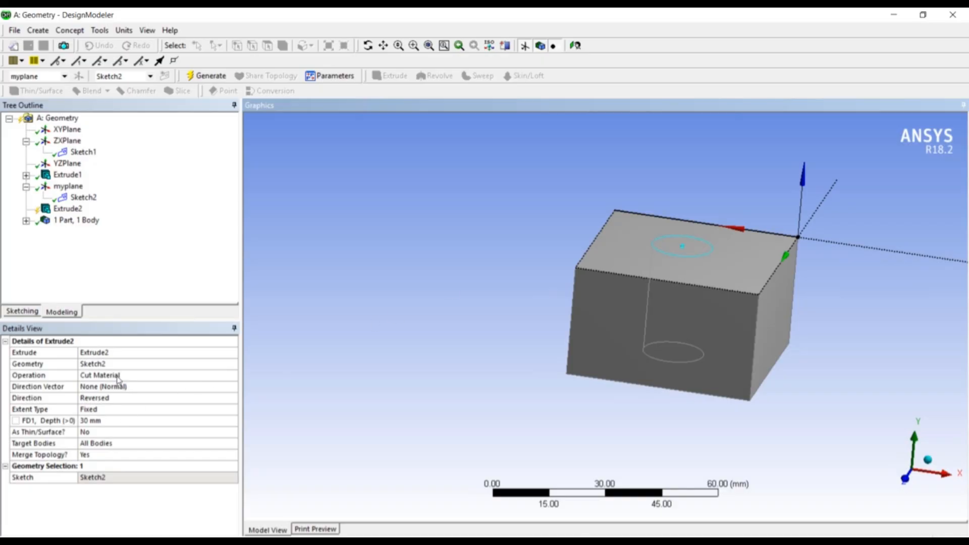
{"action": "left_click", "coordinate": [104, 421]}
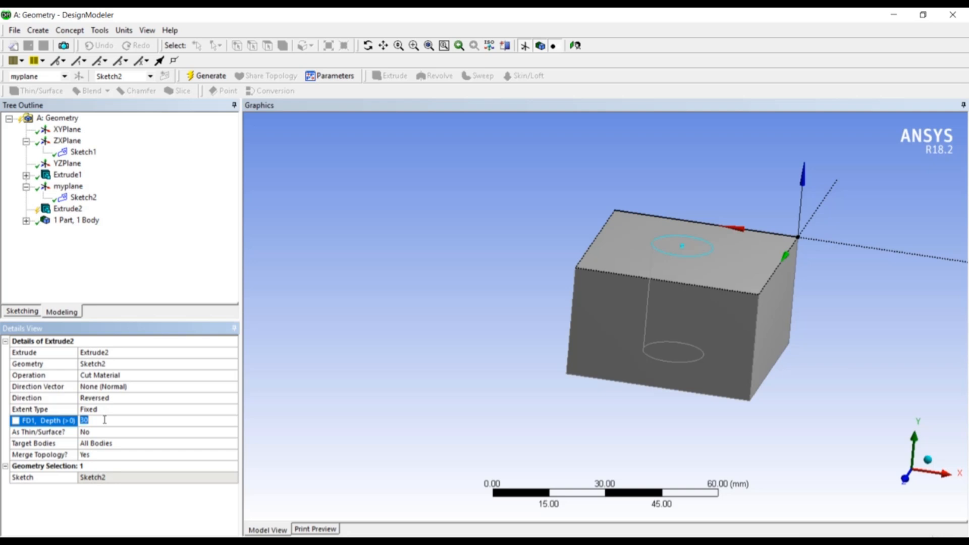
{"action": "type", "text": "30"}
{"action": "key", "text": "Return"}
{"action": "right_click", "coordinate": [66, 210]}
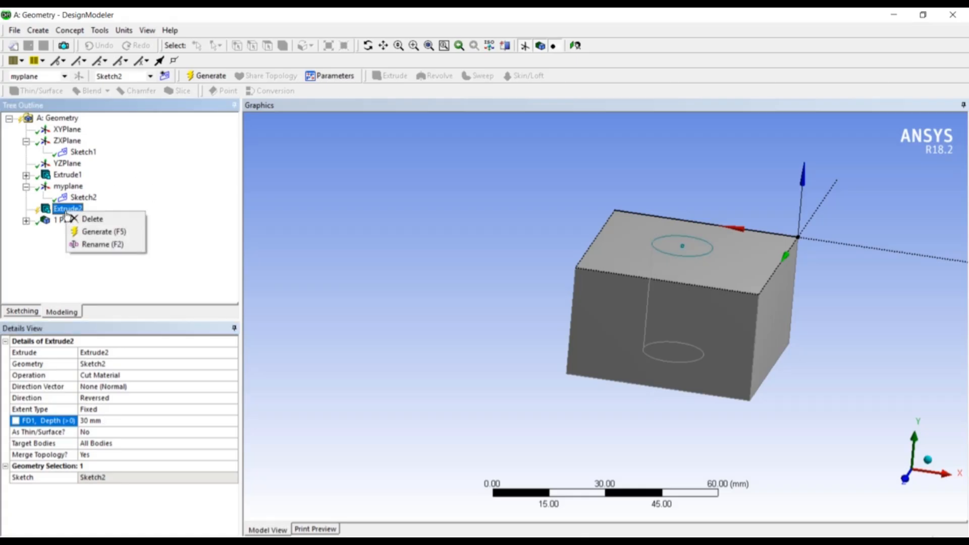
{"action": "left_click", "coordinate": [98, 232]}
{"action": "left_click_drag", "start_coordinate": [498, 268], "coordinate": [475, 309]}
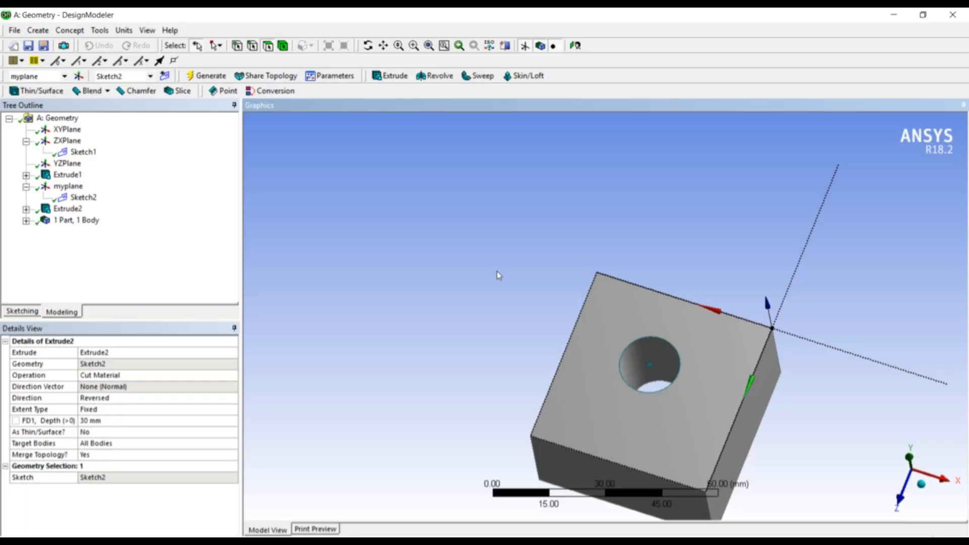
{"action": "middle_click_drag", "start_coordinate": [395, 253], "coordinate": [411, 211]}
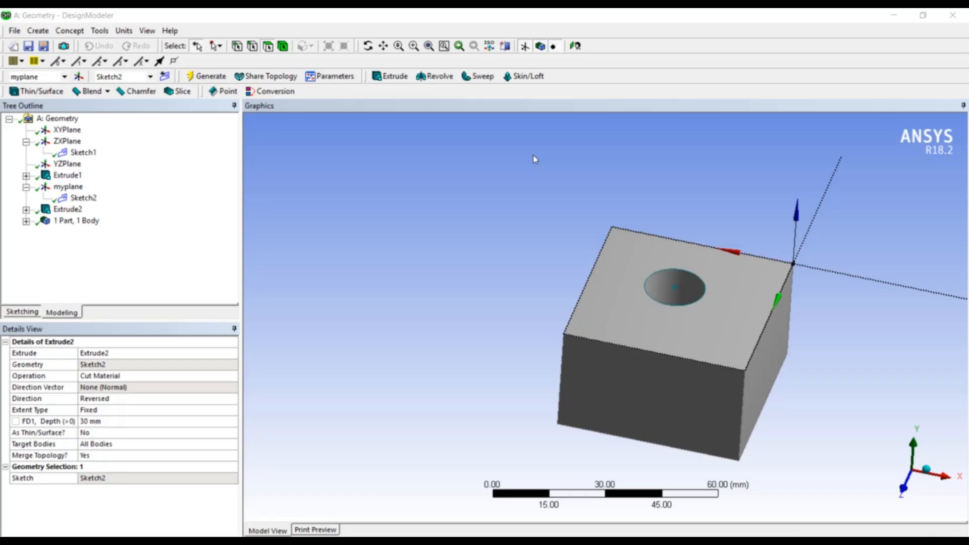
{"action": "mouse_move", "coordinate": [558, 193]}
{"action": "middle_mouse_down"}
{"action": "mouse_move", "coordinate": [600, 207]}
{"action": "mouse_move", "coordinate": [583, 181]}
{"action": "mouse_move", "coordinate": [543, 201]}
{"action": "middle_mouse_up"}
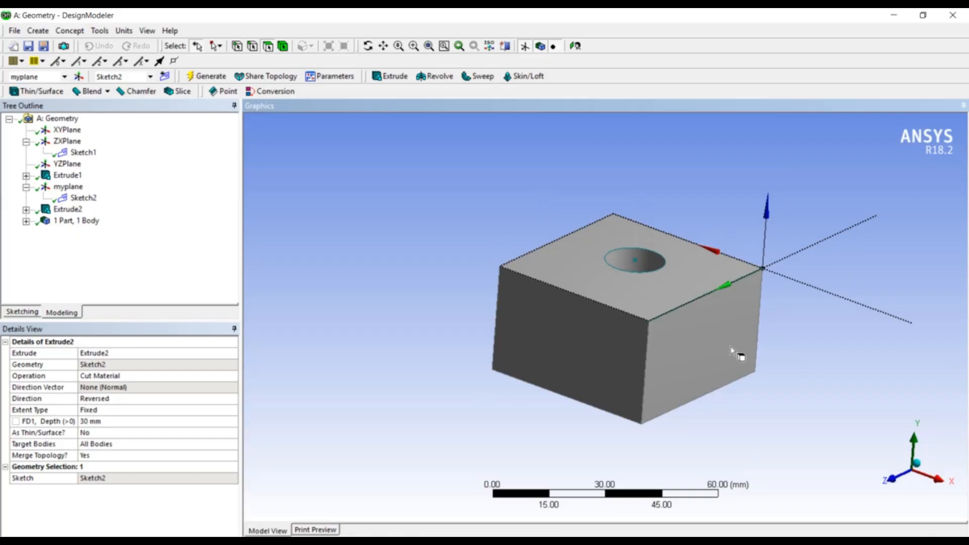
{"action": "middle_click_drag", "start_coordinate": [656, 318], "coordinate": [633, 327]}
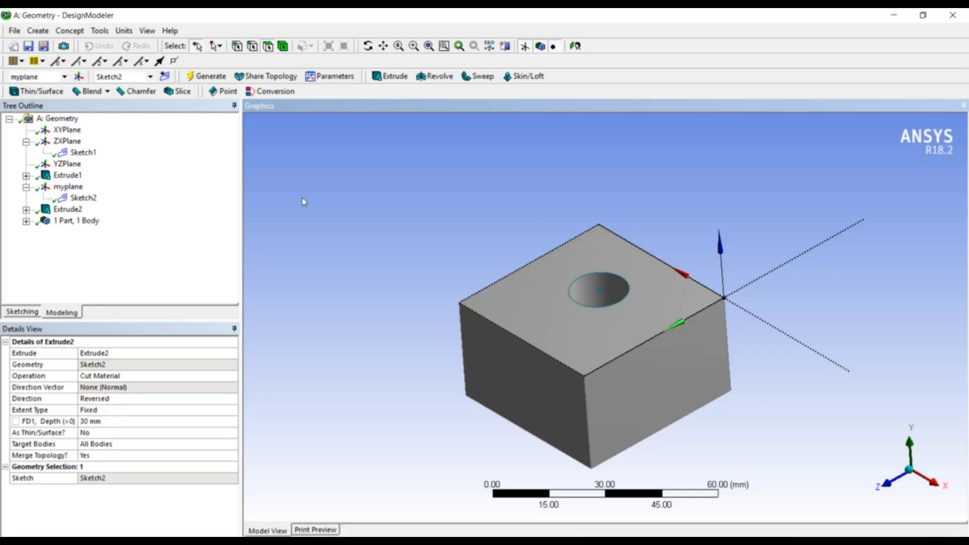
{"action": "left_click", "coordinate": [74, 212]}
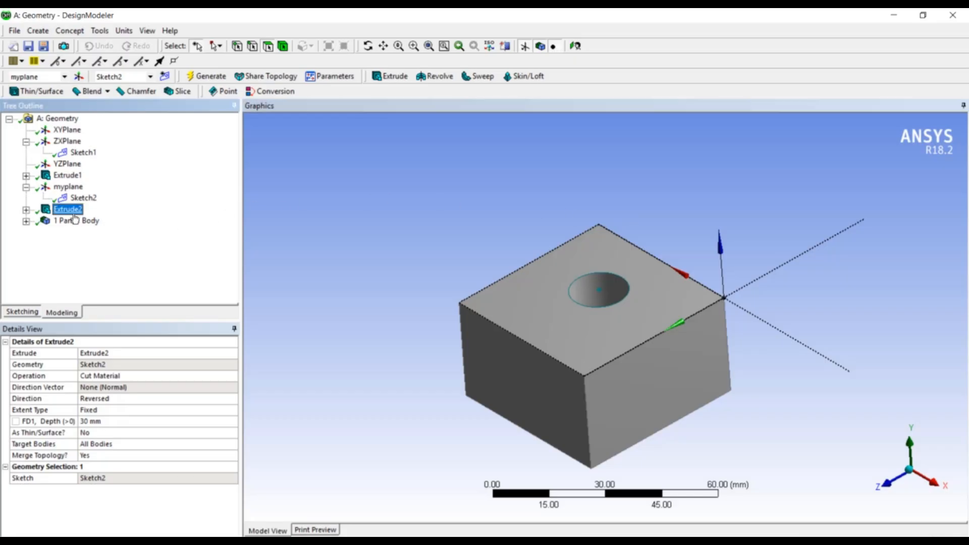
{"action": "right_click", "coordinate": [74, 212]}
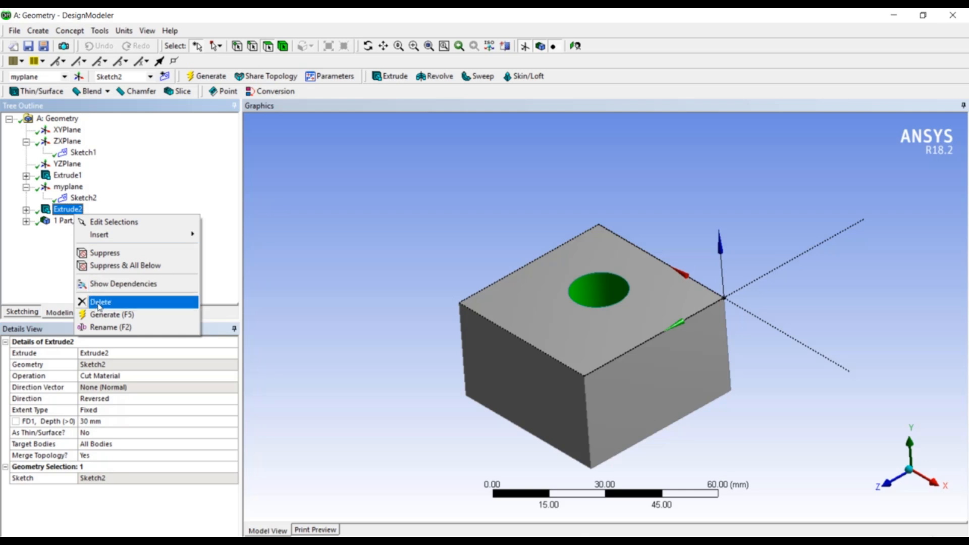
{"action": "left_click", "coordinate": [277, 217]}
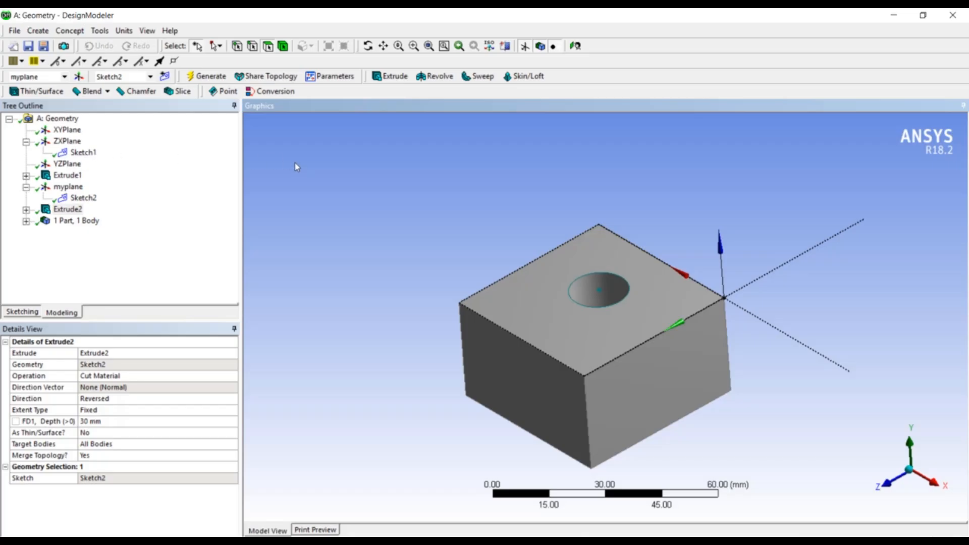
Clear the whole model and start over with an empty geometry
{"action": "left_click", "coordinate": [17, 32]}
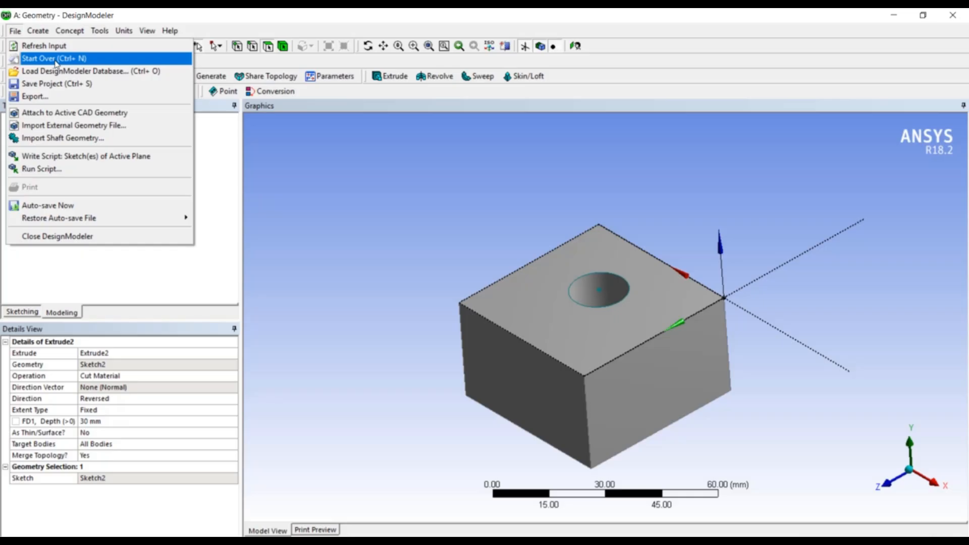
{"action": "left_click", "coordinate": [56, 59]}
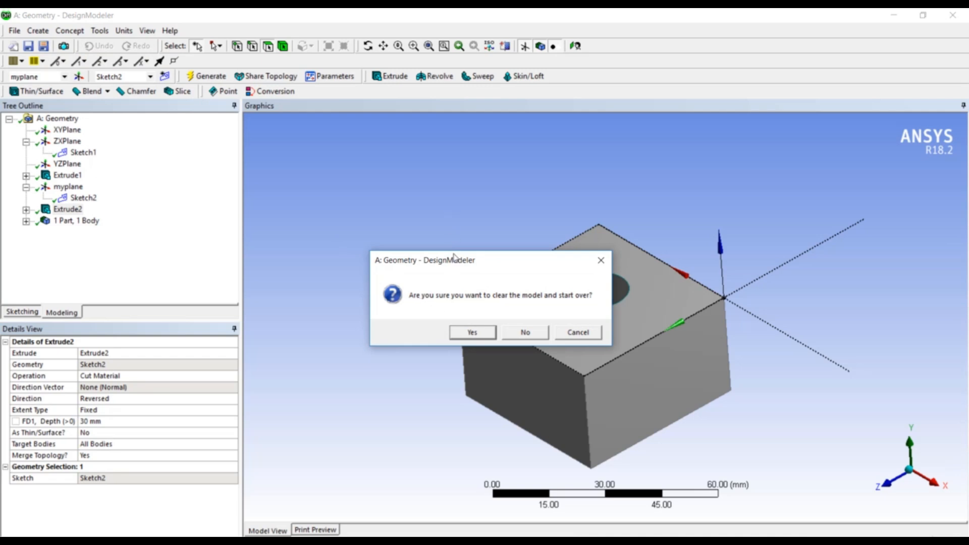
{"action": "left_click_drag", "start_coordinate": [455, 262], "coordinate": [447, 212]}
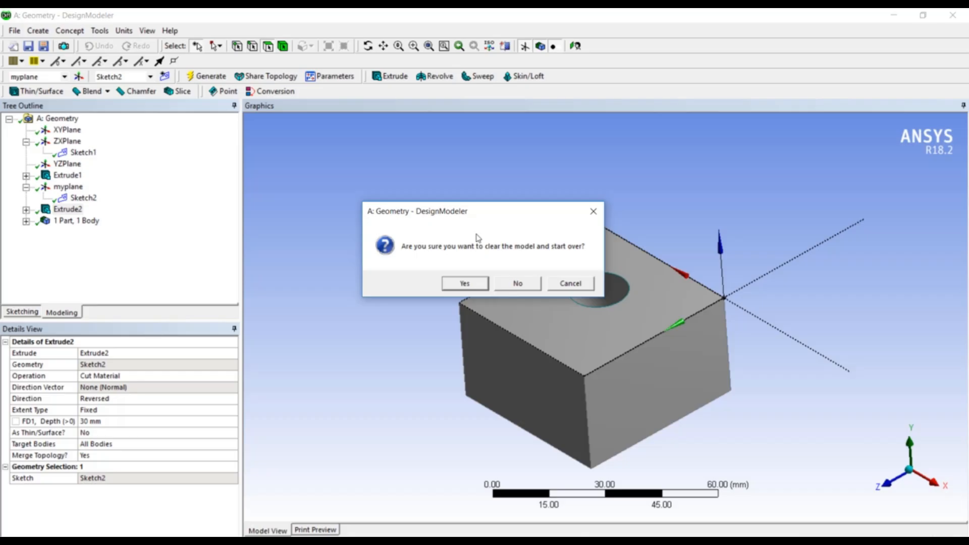
{"action": "left_click", "coordinate": [474, 283]}
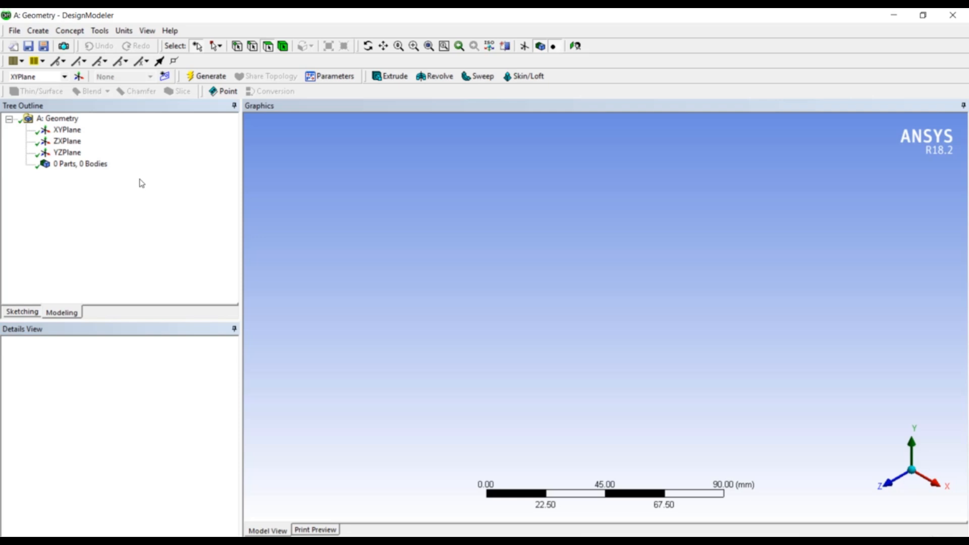
Sketch an upright rectangle on XYPlane, offset from the Y axis on the positive X side, with its base on the X axis
{"action": "left_click", "coordinate": [72, 132]}
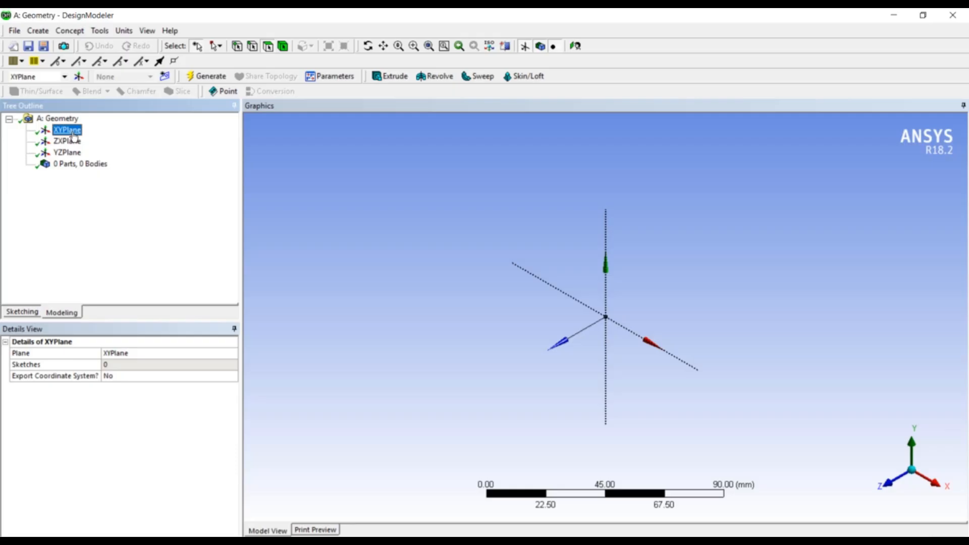
{"action": "left_click", "coordinate": [23, 312]}
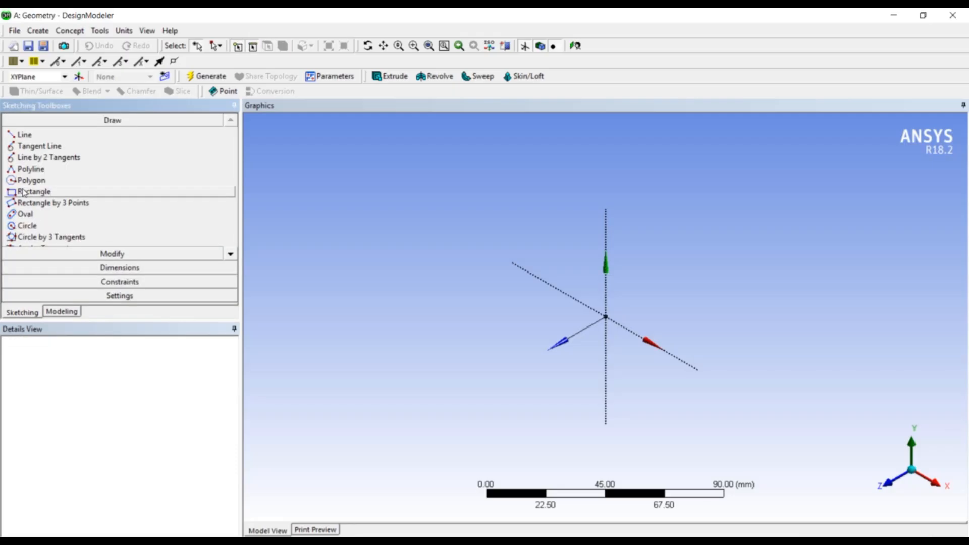
{"action": "left_click", "coordinate": [22, 193]}
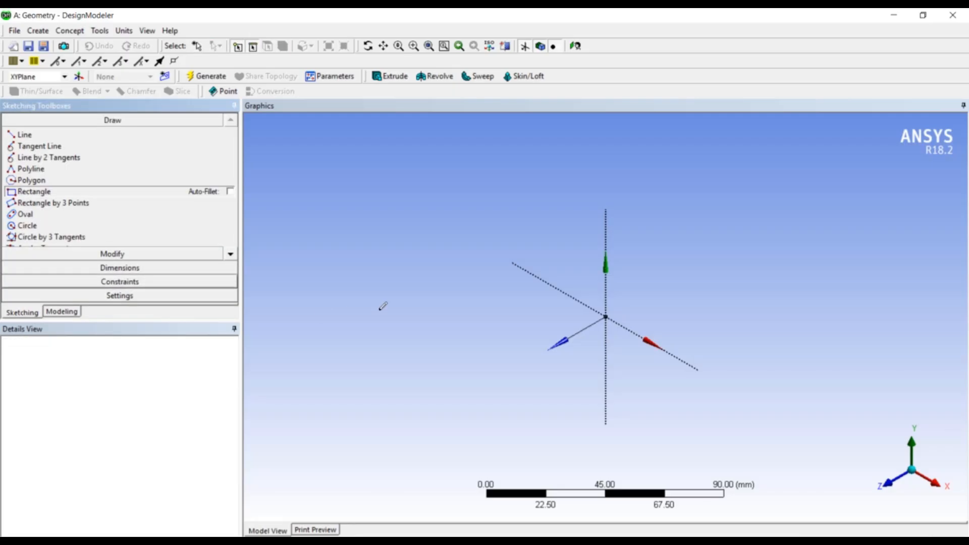
{"action": "left_click", "coordinate": [624, 328]}
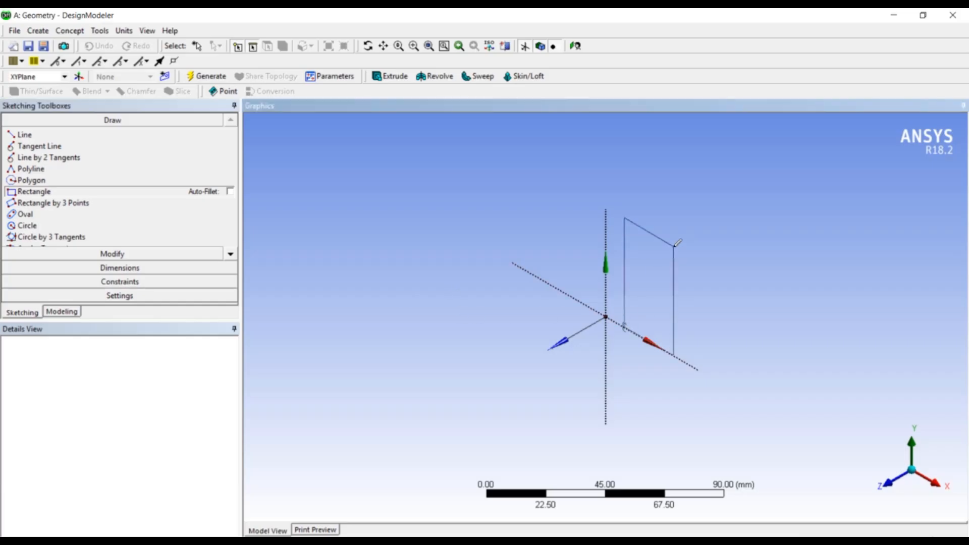
{"action": "left_click", "coordinate": [673, 246]}
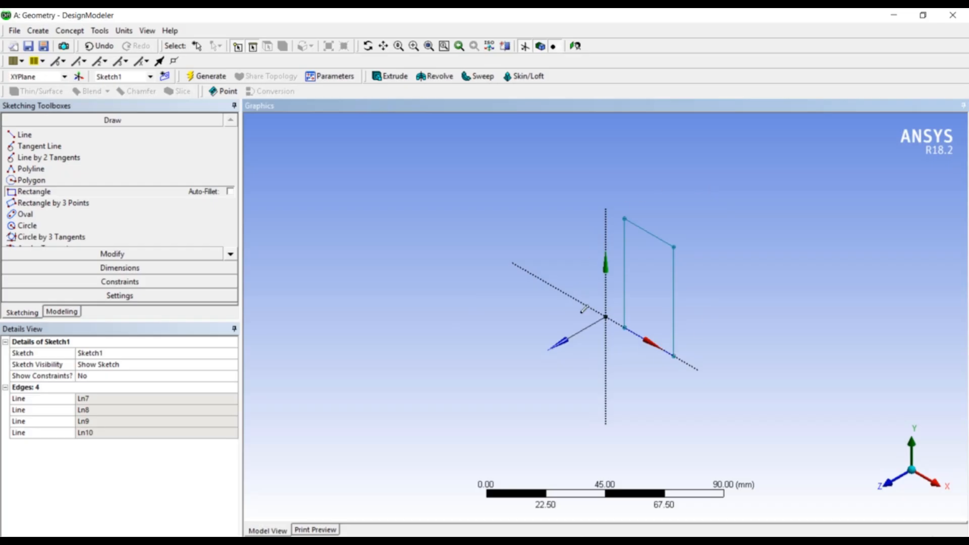
Start a Revolve feature with the rectangle sketch Sketch1 as its geometry
{"action": "left_click", "coordinate": [61, 311]}
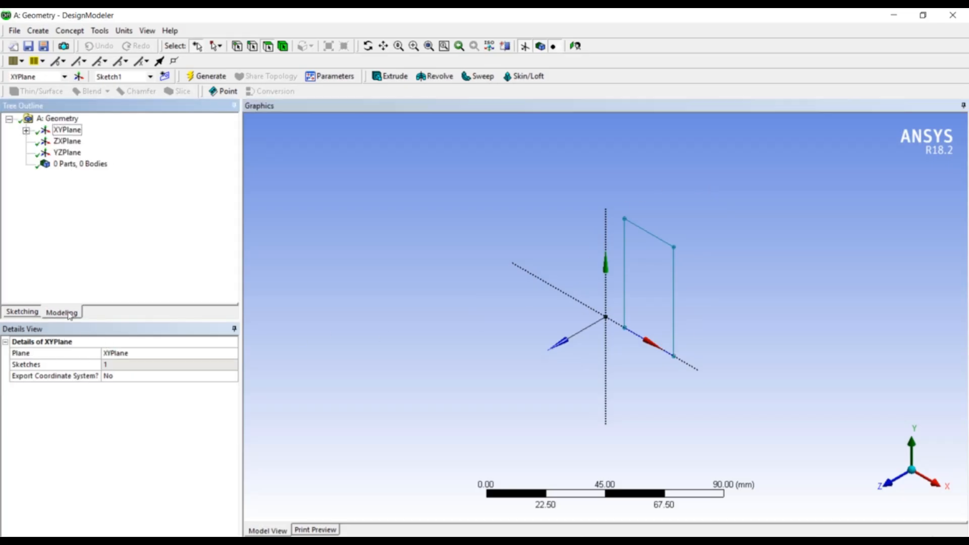
{"action": "left_click", "coordinate": [433, 77]}
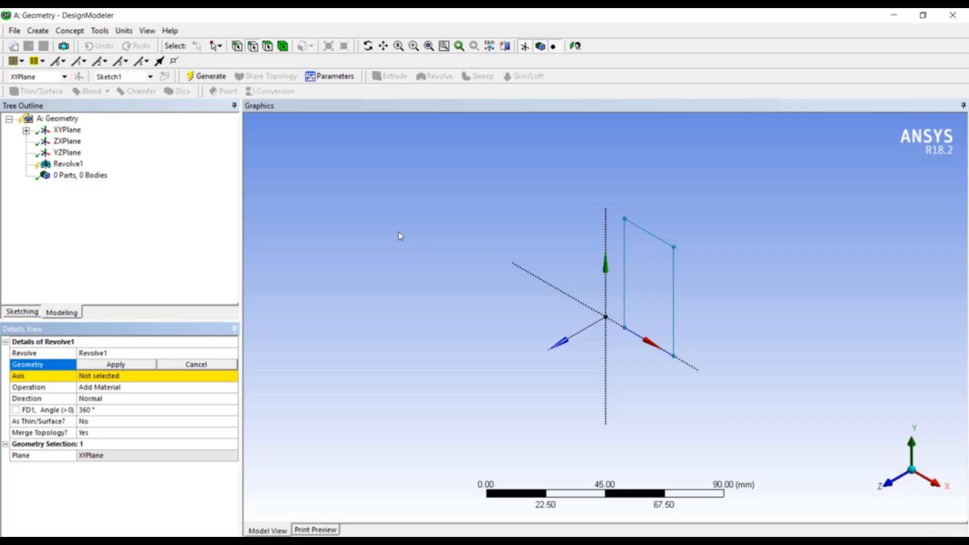
{"action": "left_click", "coordinate": [27, 131]}
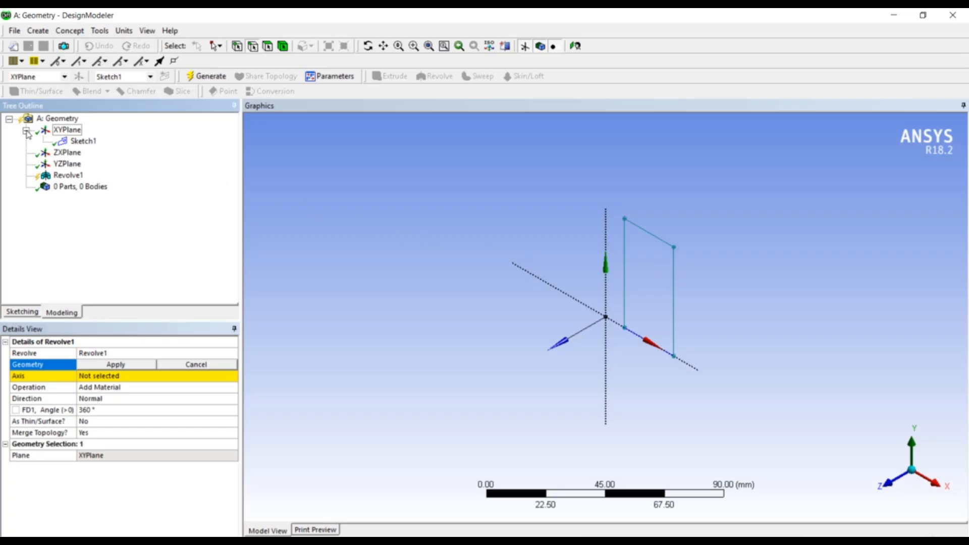
{"action": "left_click", "coordinate": [76, 142]}
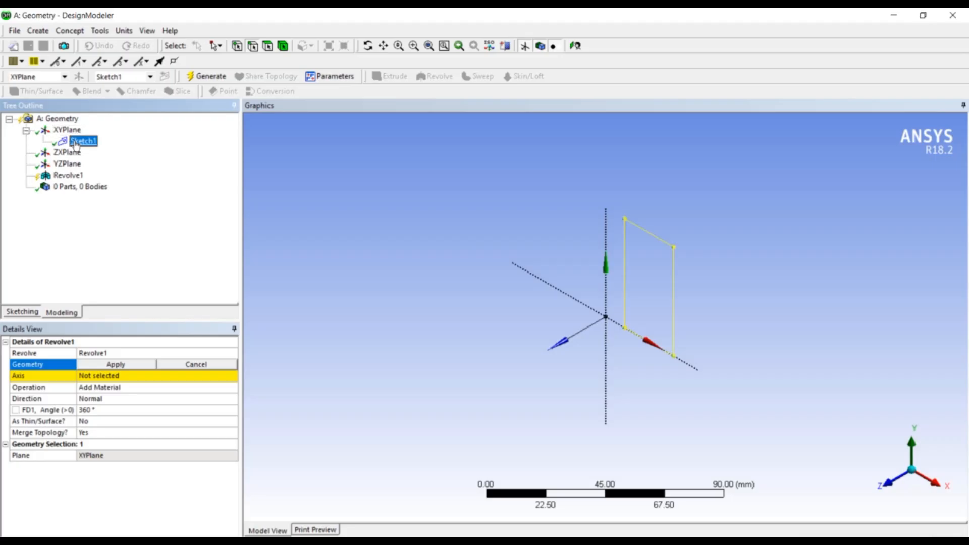
{"action": "left_click", "coordinate": [123, 364]}
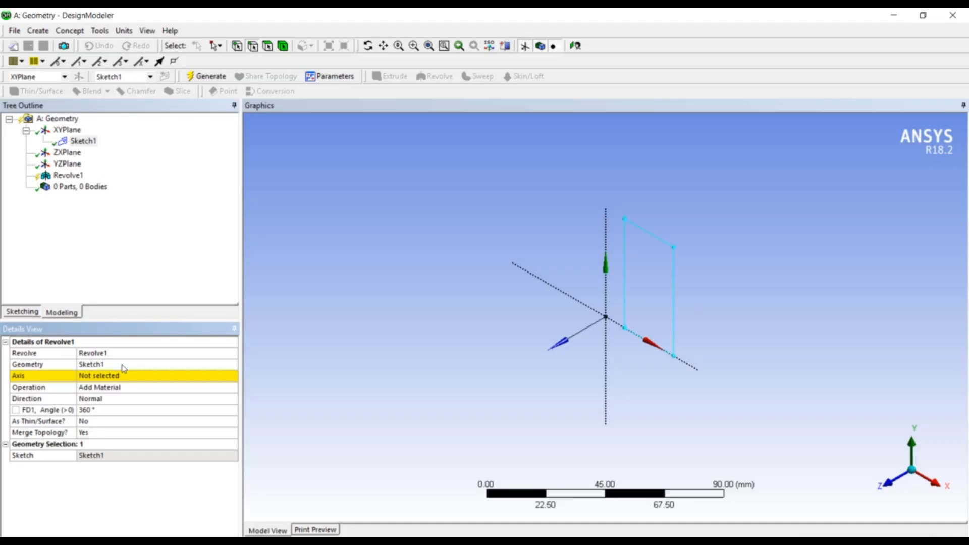
Assign the vertical Y axis of XYPlane as the revolve's axis
{"action": "left_click", "coordinate": [112, 377]}
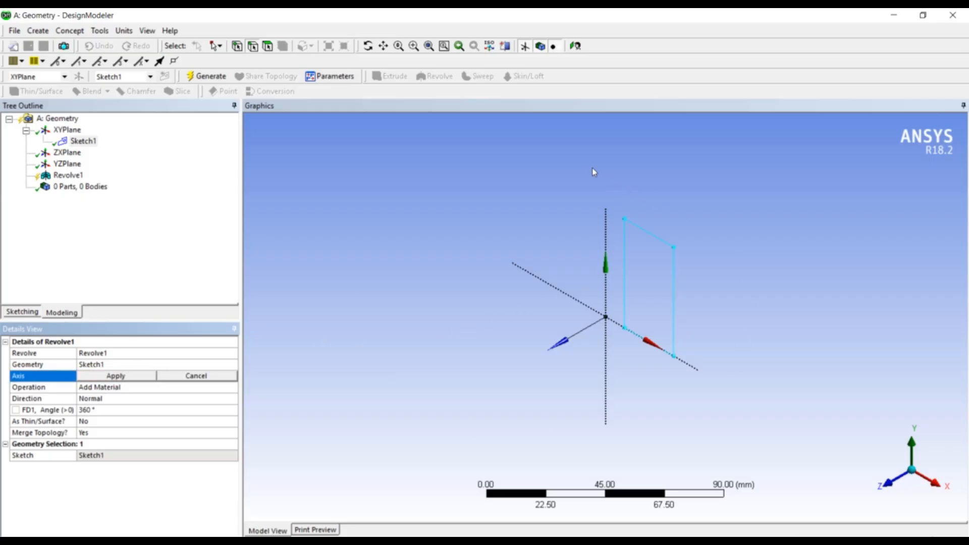
{"action": "left_click", "coordinate": [605, 270]}
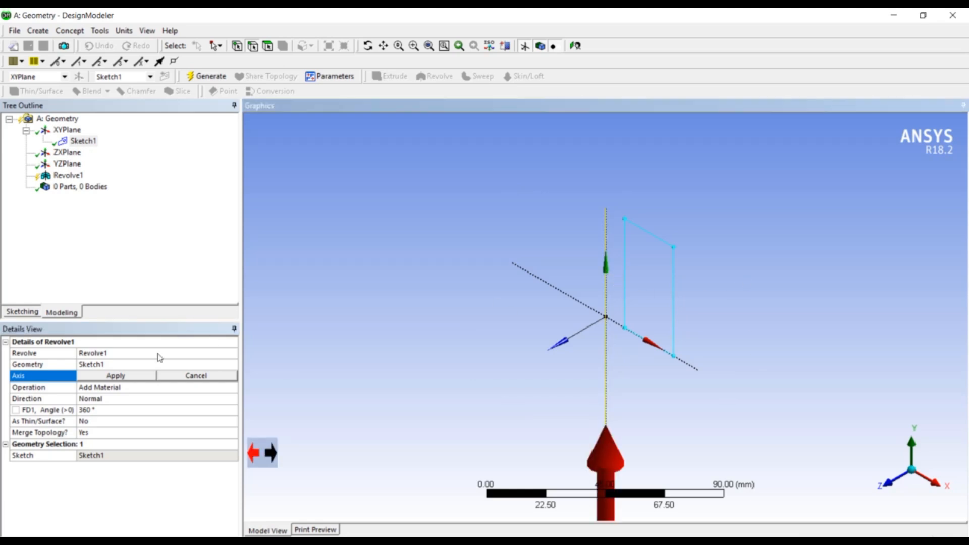
{"action": "left_click", "coordinate": [119, 376]}
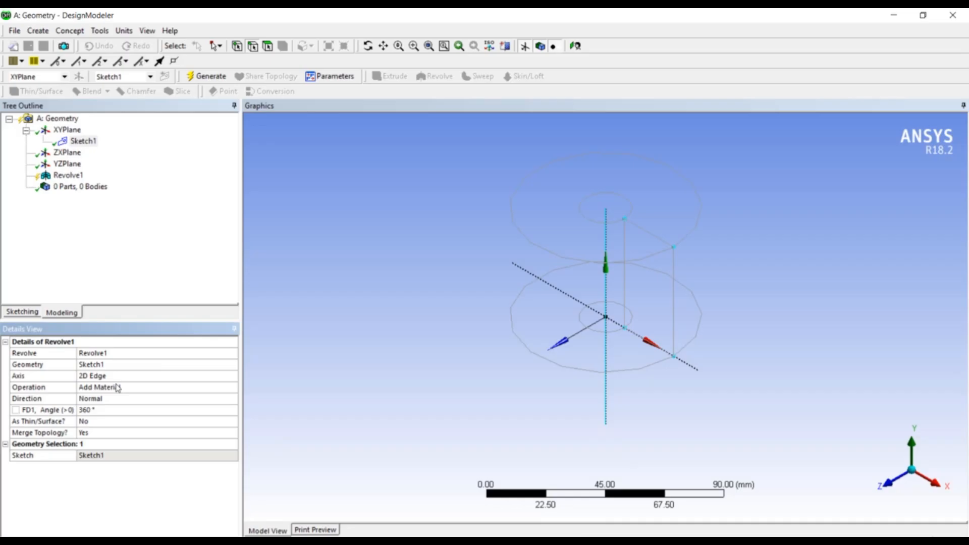
Set the revolve's angle to 180° and its direction to Reversed
{"action": "left_click", "coordinate": [106, 410]}
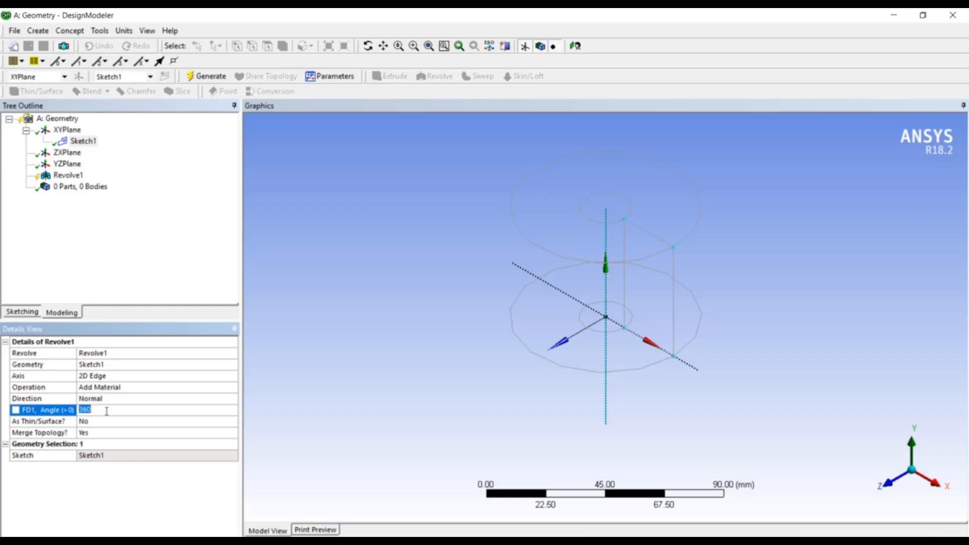
{"action": "type", "text": "180"}
{"action": "left_click", "coordinate": [336, 360]}
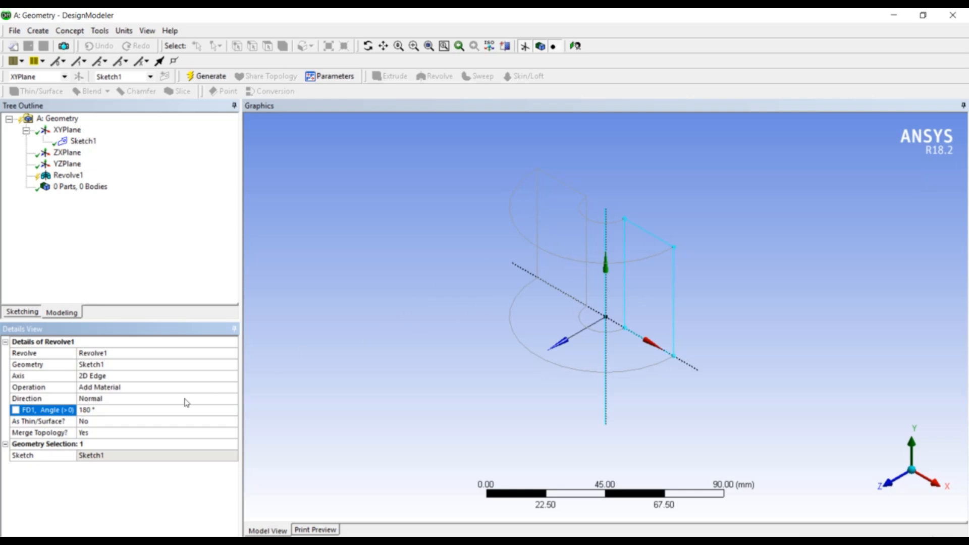
{"action": "left_click", "coordinate": [96, 400]}
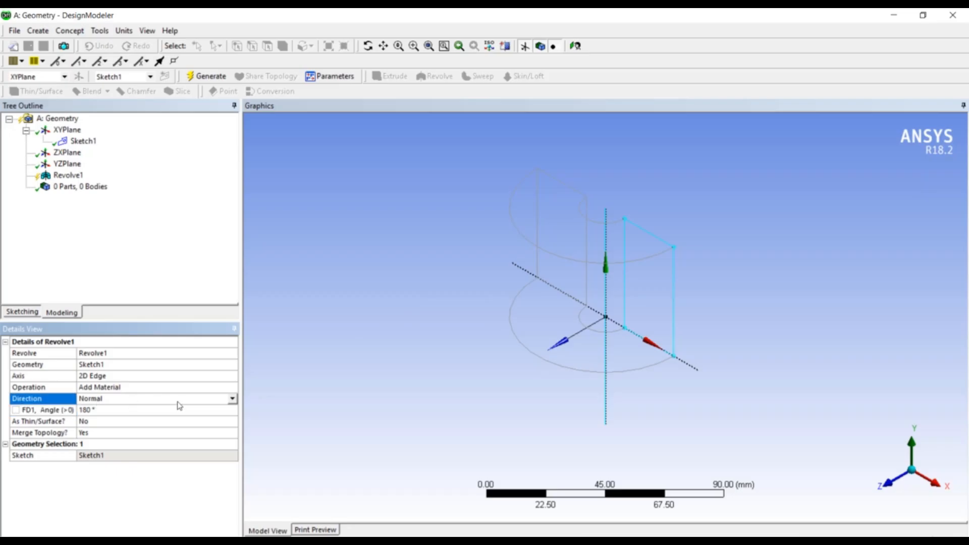
{"action": "left_click", "coordinate": [232, 399]}
{"action": "left_click", "coordinate": [230, 417]}
Make the revolve a thin feature by setting As Thin/Surface to Yes, and generate the body
{"action": "left_click", "coordinate": [207, 422]}
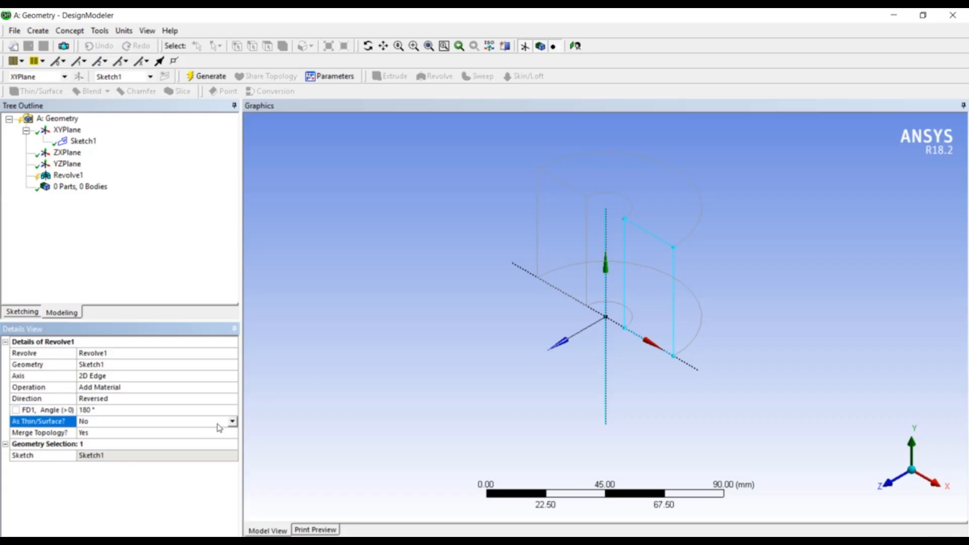
{"action": "left_click", "coordinate": [232, 422]}
{"action": "left_click", "coordinate": [224, 440]}
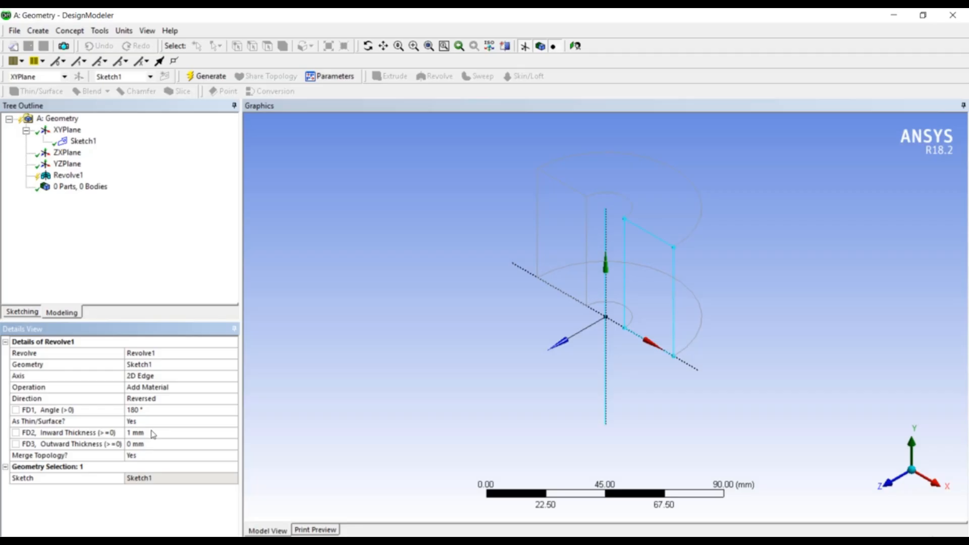
{"action": "right_click", "coordinate": [58, 176]}
{"action": "left_click", "coordinate": [85, 196]}
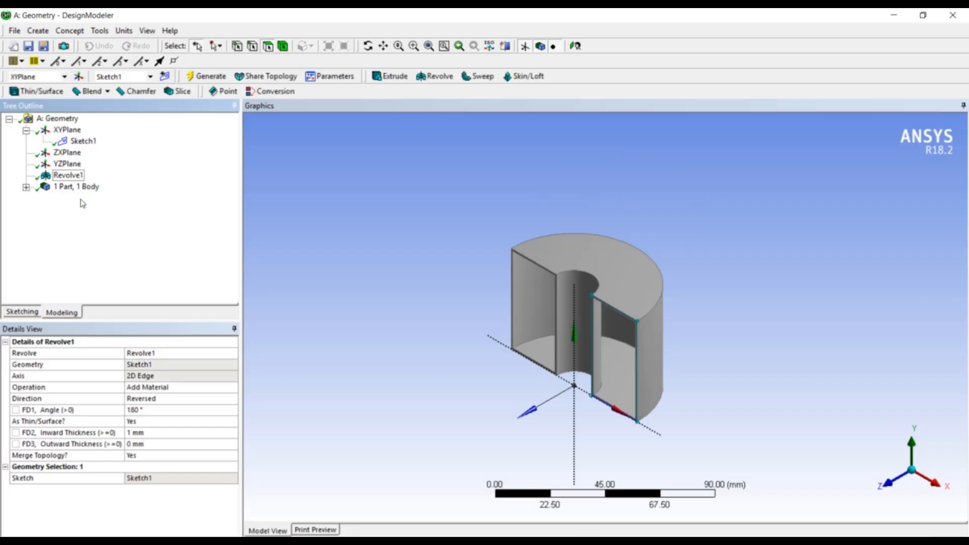
{"action": "left_click_drag", "start_coordinate": [409, 302], "coordinate": [453, 281]}
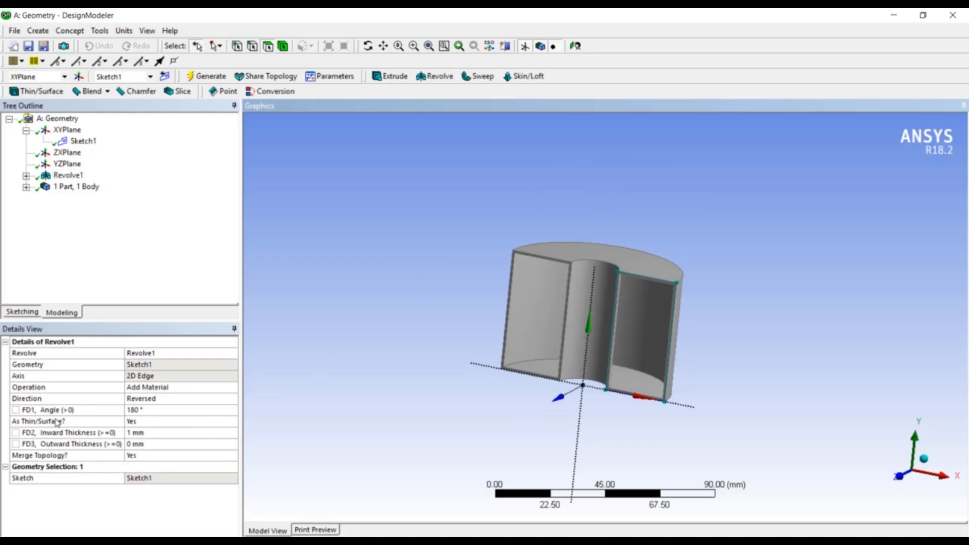
Clear the revolved half-ring model and start over with an empty geometry
{"action": "left_click_drag", "start_coordinate": [390, 350], "coordinate": [357, 393]}
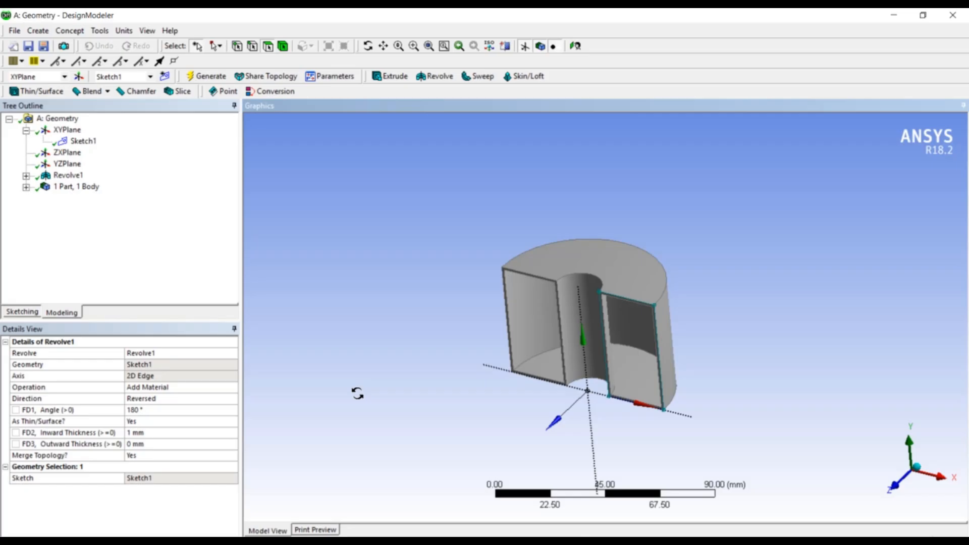
{"action": "key", "text": "ctrl+n"}
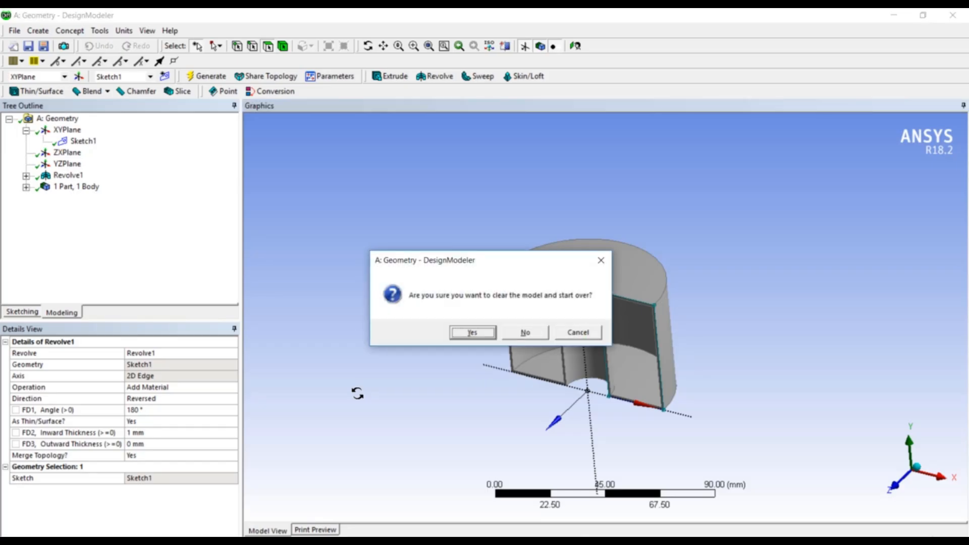
{"action": "left_click", "coordinate": [473, 333]}
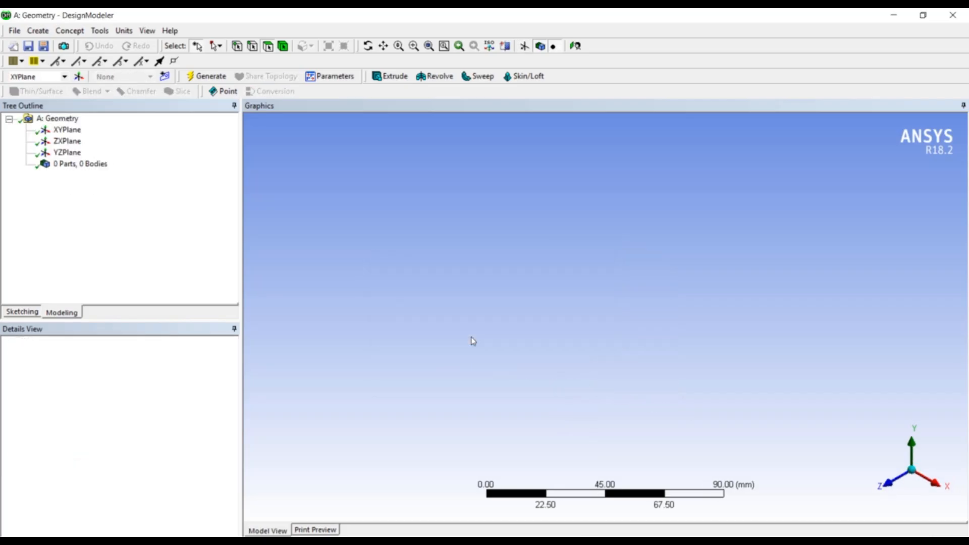
Sketch a rectangle on XYPlane with one corner at the origin, extending along the positive X and Y axes
{"action": "left_click", "coordinate": [70, 132]}
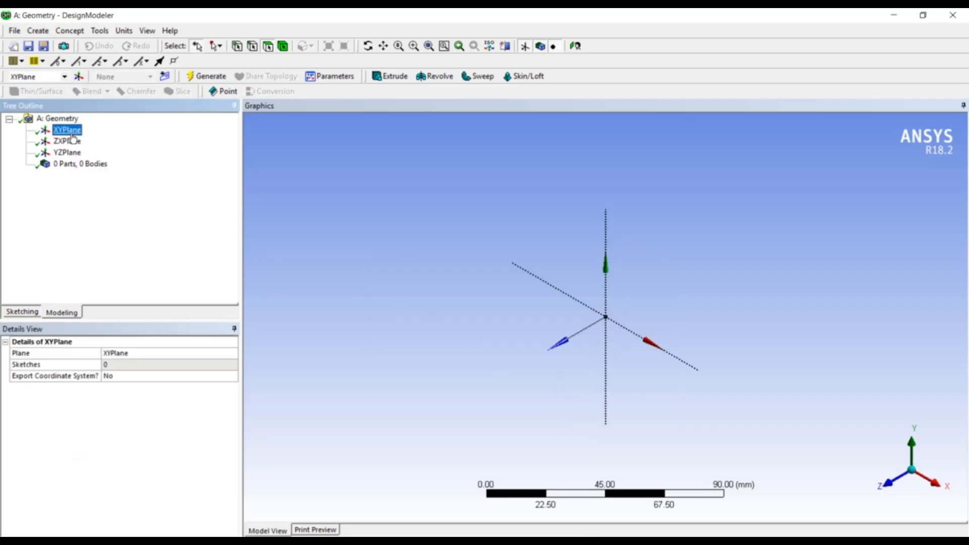
{"action": "left_click", "coordinate": [30, 312]}
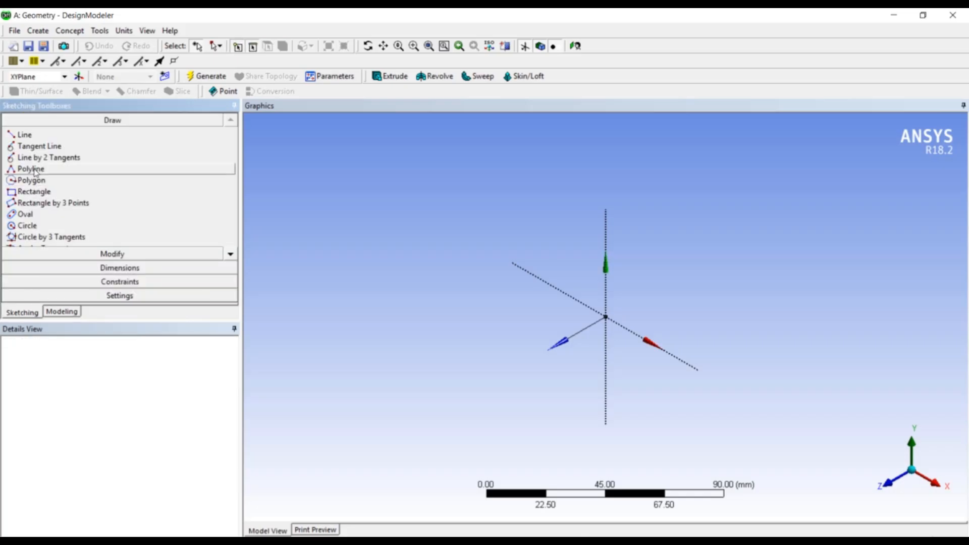
{"action": "left_click", "coordinate": [38, 192]}
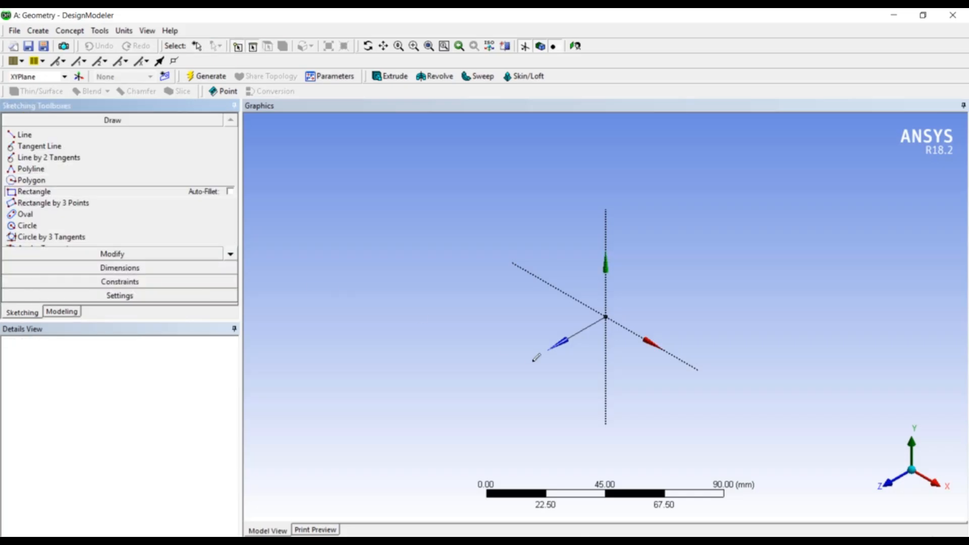
{"action": "left_click", "coordinate": [606, 316]}
{"action": "left_click", "coordinate": [655, 285]}
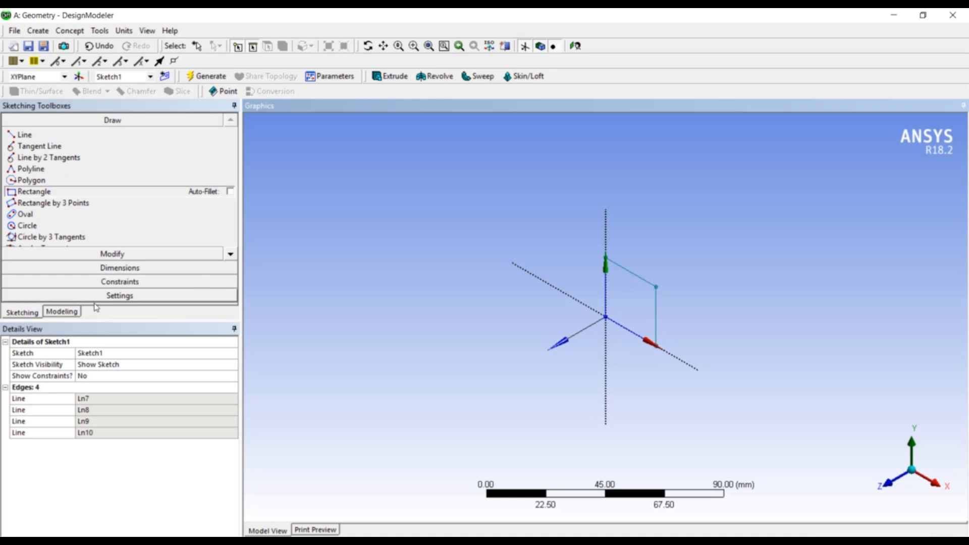
Sketch a horizontal line on ZXPlane from the origin along the negative Z direction
{"action": "left_click", "coordinate": [53, 312]}
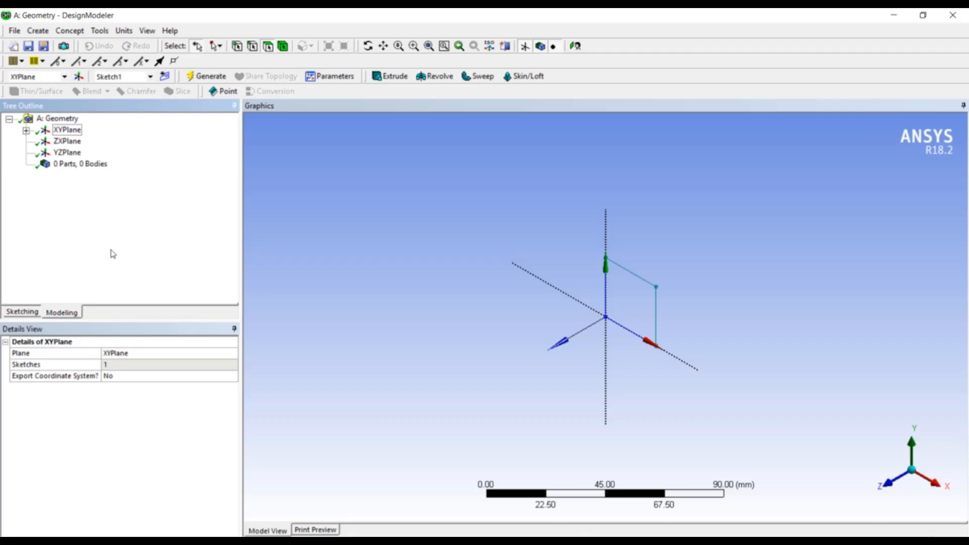
{"action": "left_click", "coordinate": [72, 141]}
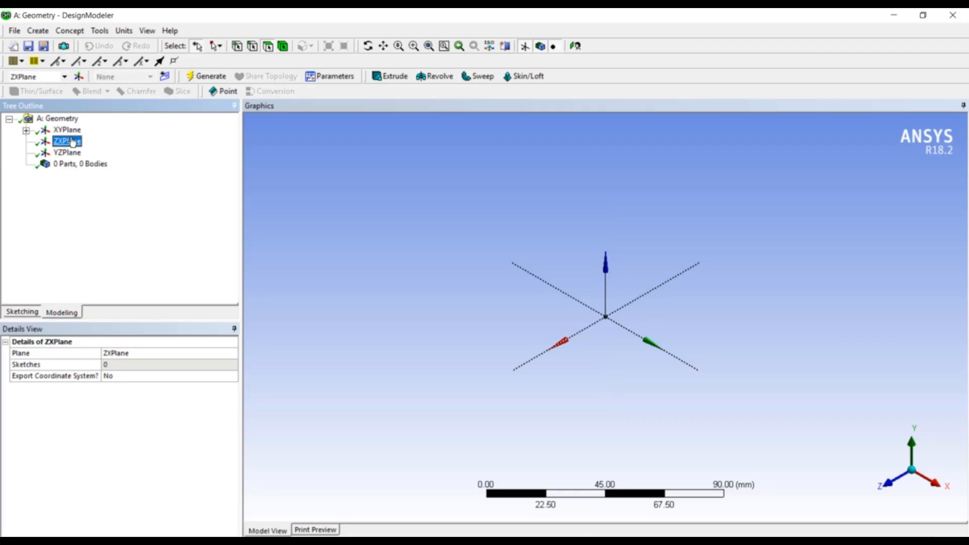
{"action": "left_click", "coordinate": [30, 313]}
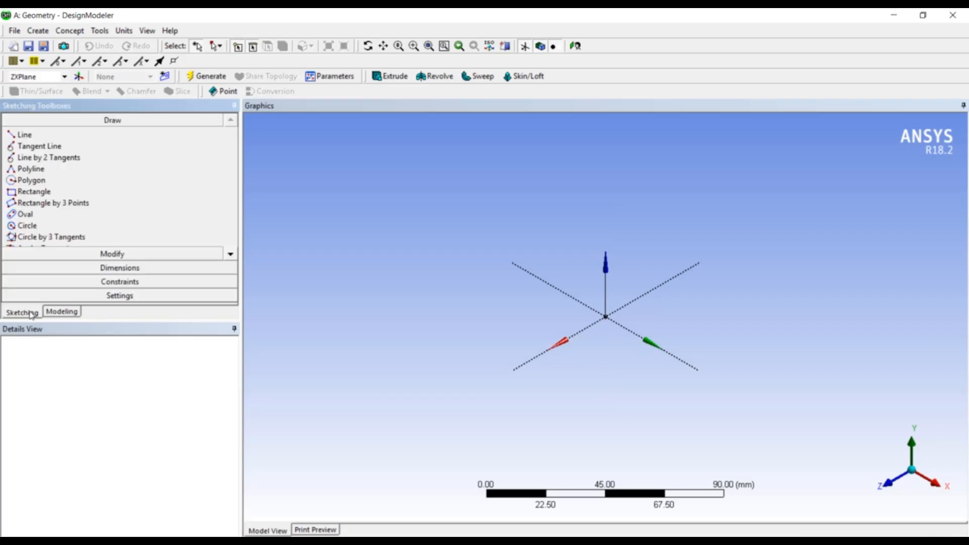
{"action": "left_click", "coordinate": [24, 135]}
{"action": "left_click", "coordinate": [606, 317]}
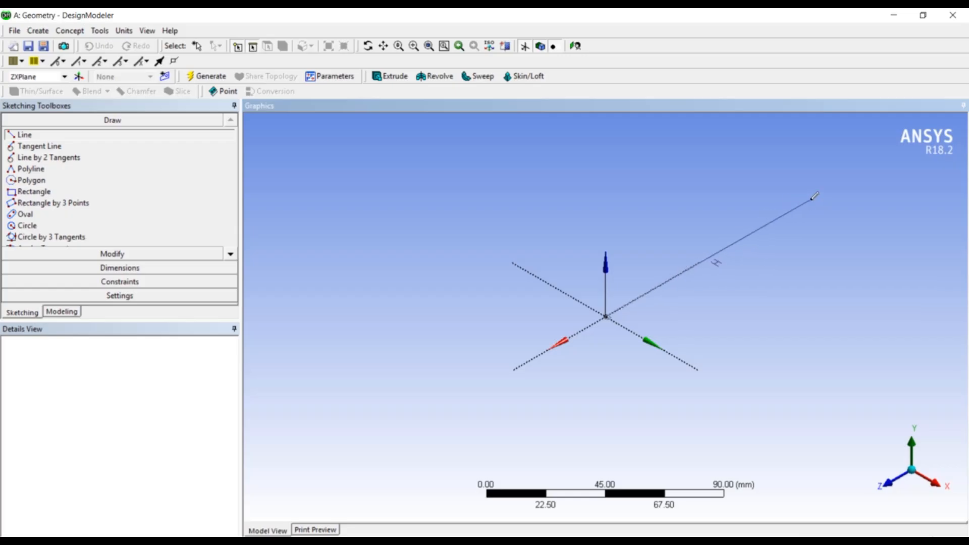
{"action": "left_click", "coordinate": [810, 199]}
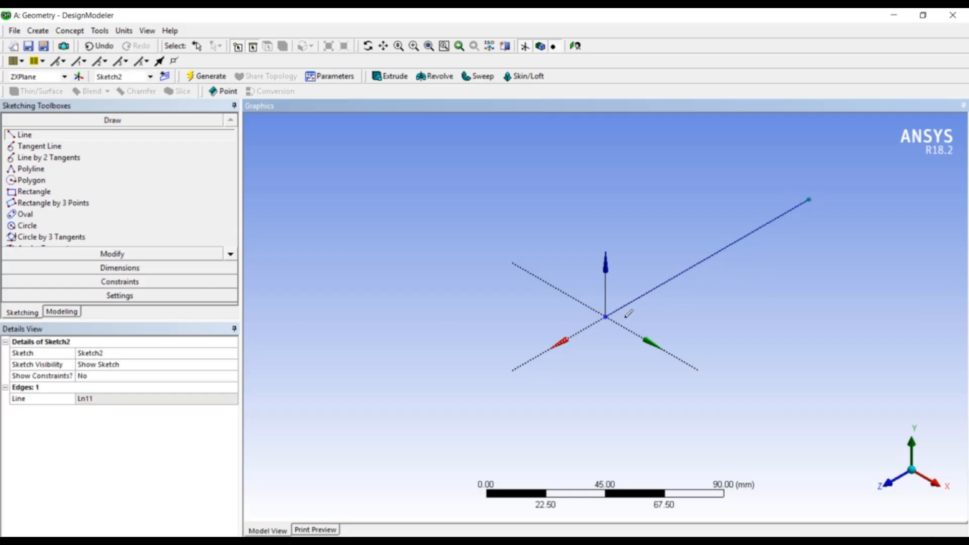
Start a Sweep feature and assign the rectangle sketch Sketch1 on XYPlane as its profile
{"action": "left_click", "coordinate": [62, 311]}
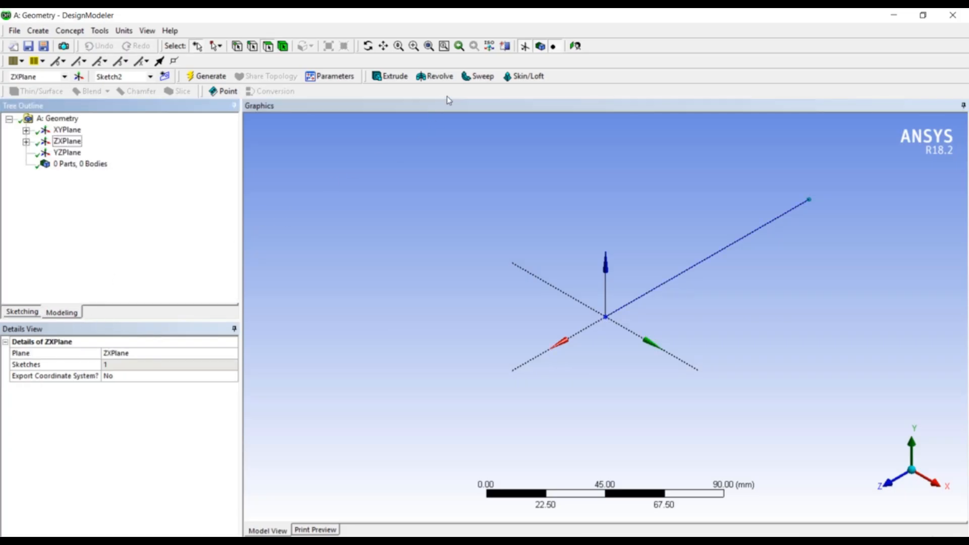
{"action": "left_click", "coordinate": [478, 77]}
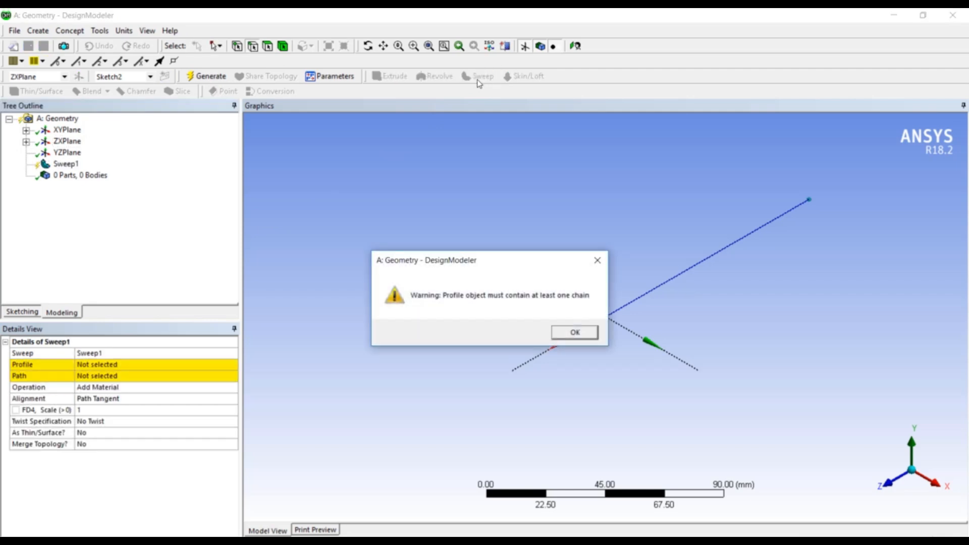
{"action": "left_click_drag", "start_coordinate": [509, 263], "coordinate": [485, 211]}
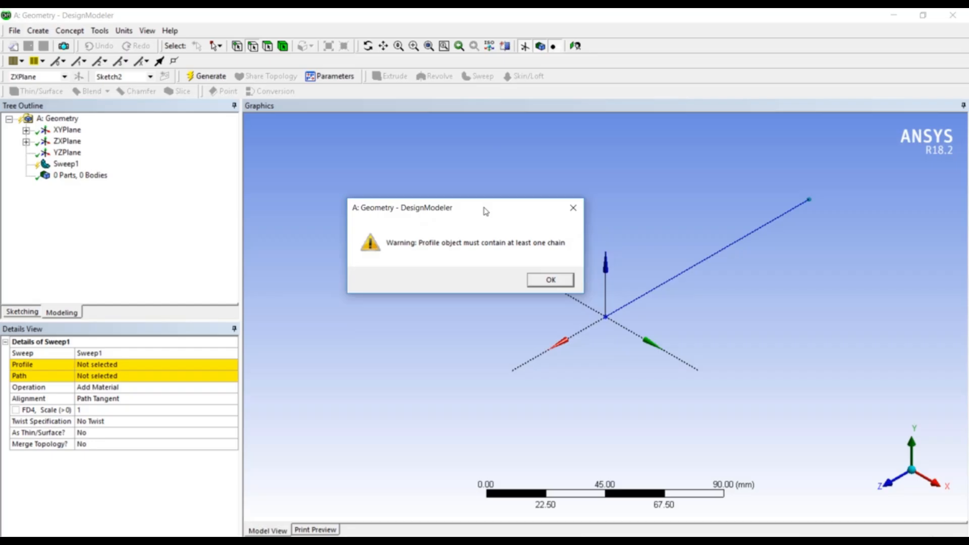
{"action": "left_click", "coordinate": [555, 283]}
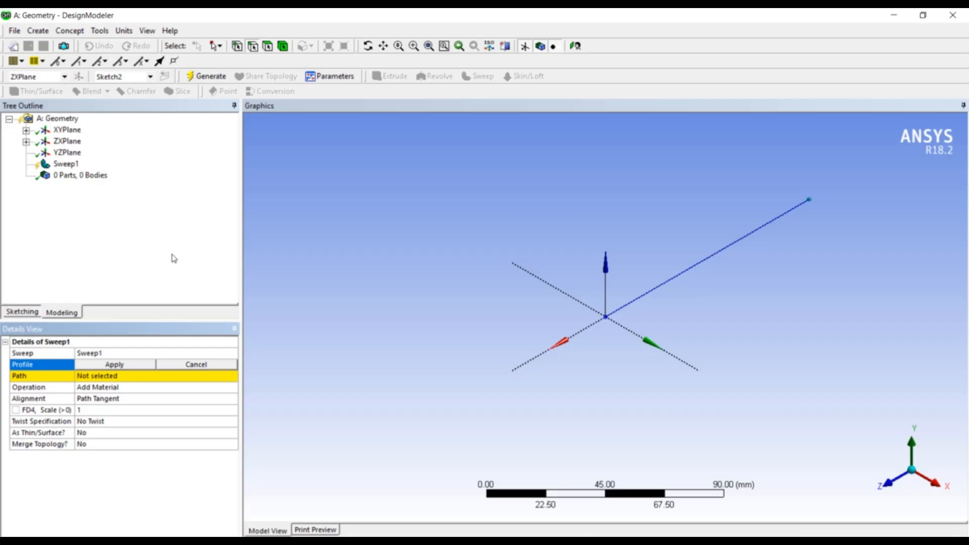
{"action": "left_click", "coordinate": [26, 130]}
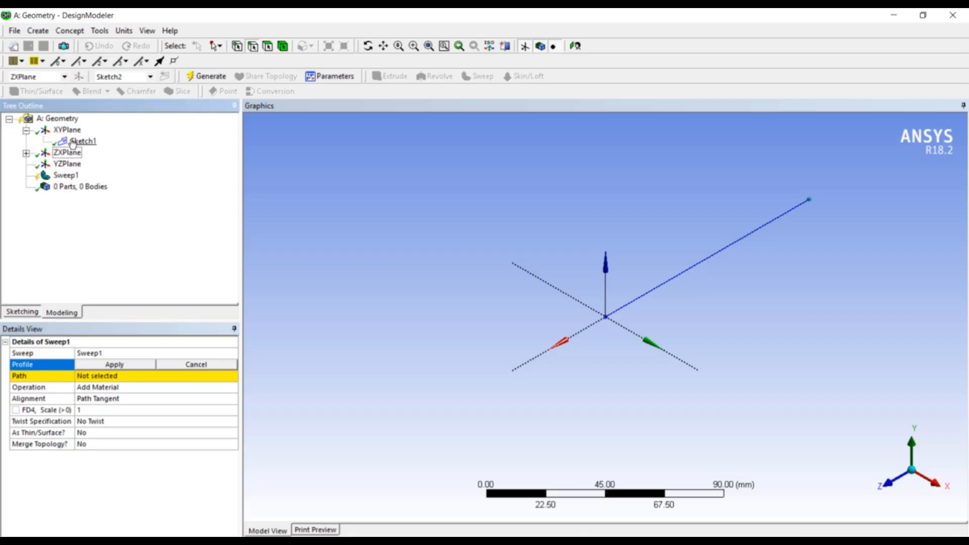
{"action": "left_click", "coordinate": [81, 141]}
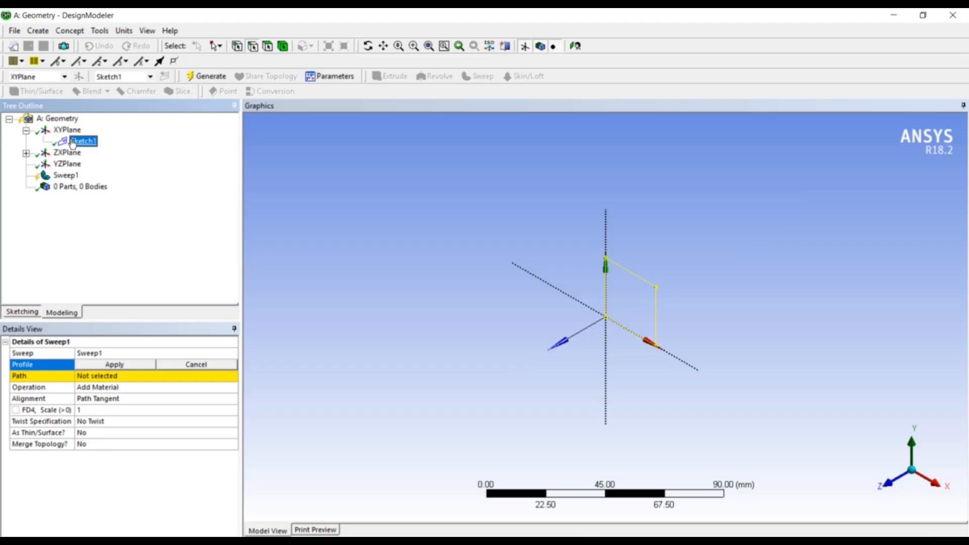
{"action": "left_click", "coordinate": [100, 369]}
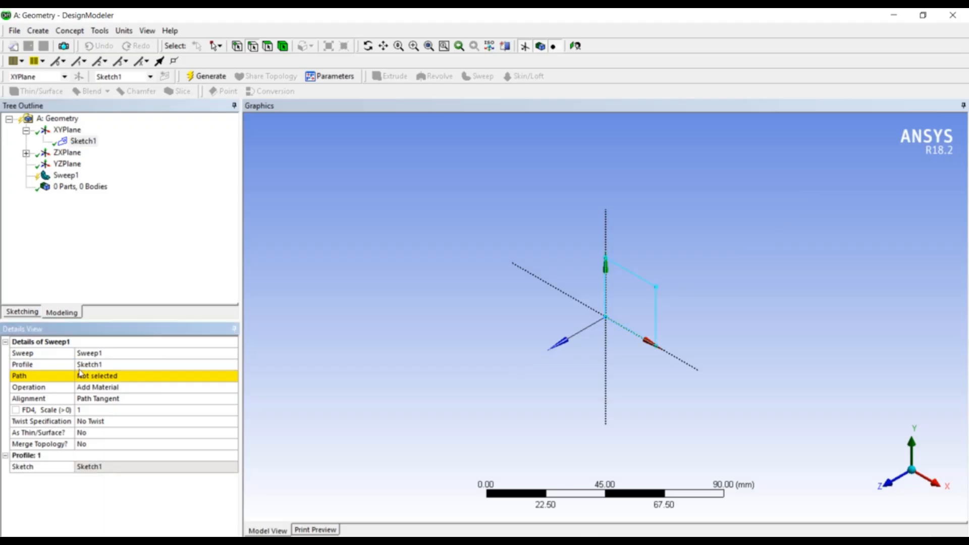
Assign the line sketch Sketch2 on ZXPlane as the sweep's path and generate the body
{"action": "left_click", "coordinate": [85, 377]}
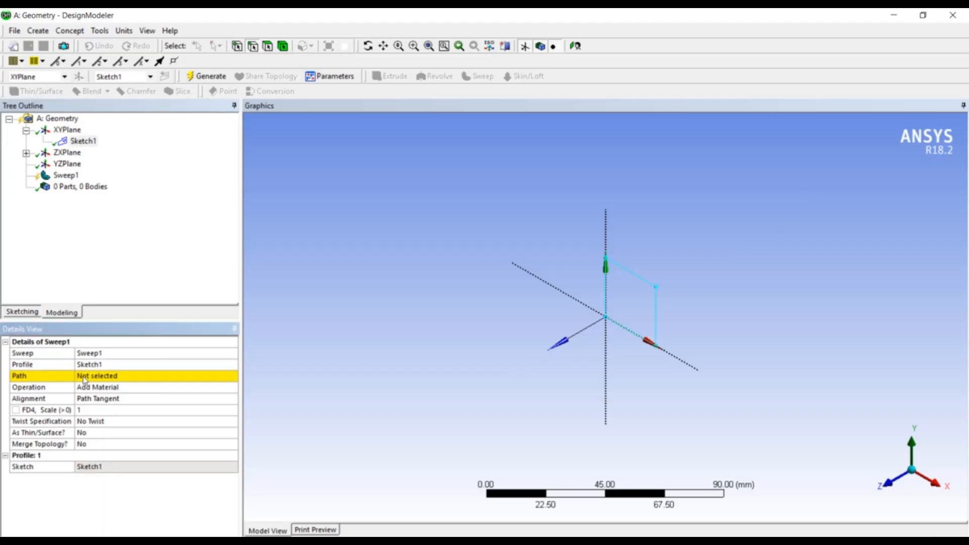
{"action": "left_click", "coordinate": [25, 153]}
{"action": "left_click", "coordinate": [76, 164]}
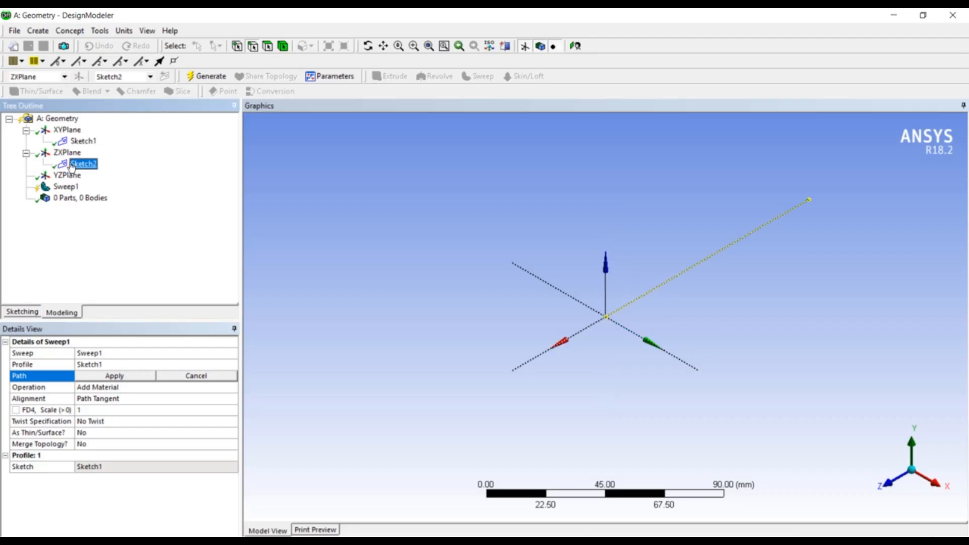
{"action": "left_click", "coordinate": [115, 376]}
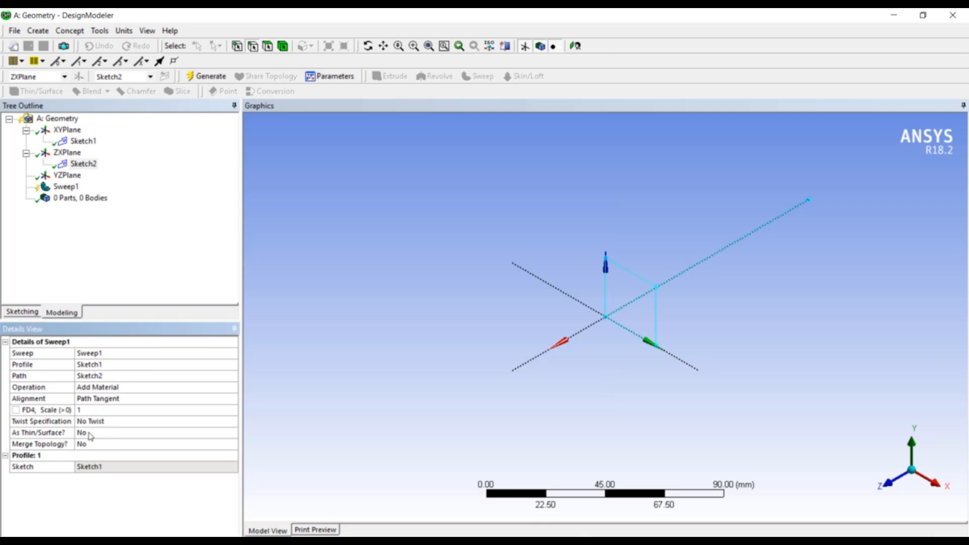
{"action": "right_click", "coordinate": [66, 188]}
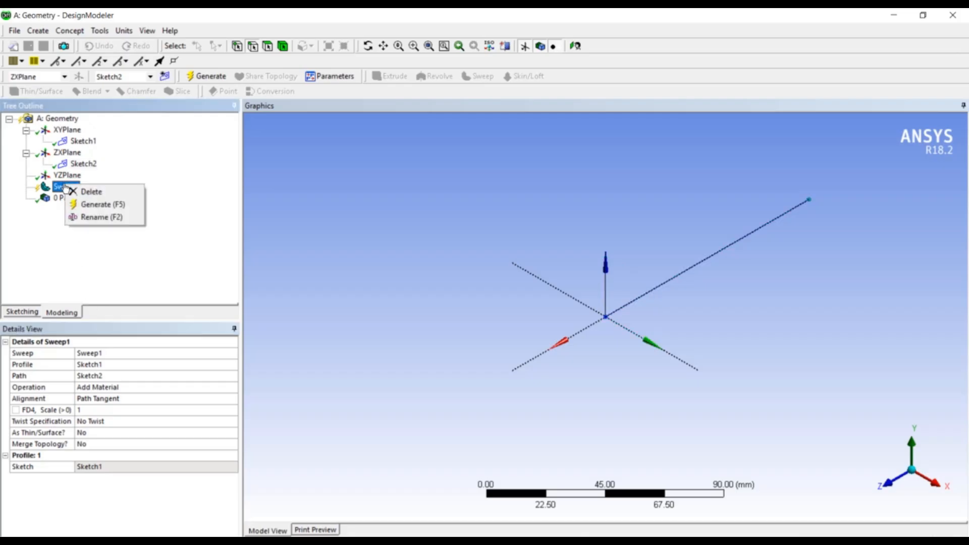
{"action": "left_click", "coordinate": [80, 204]}
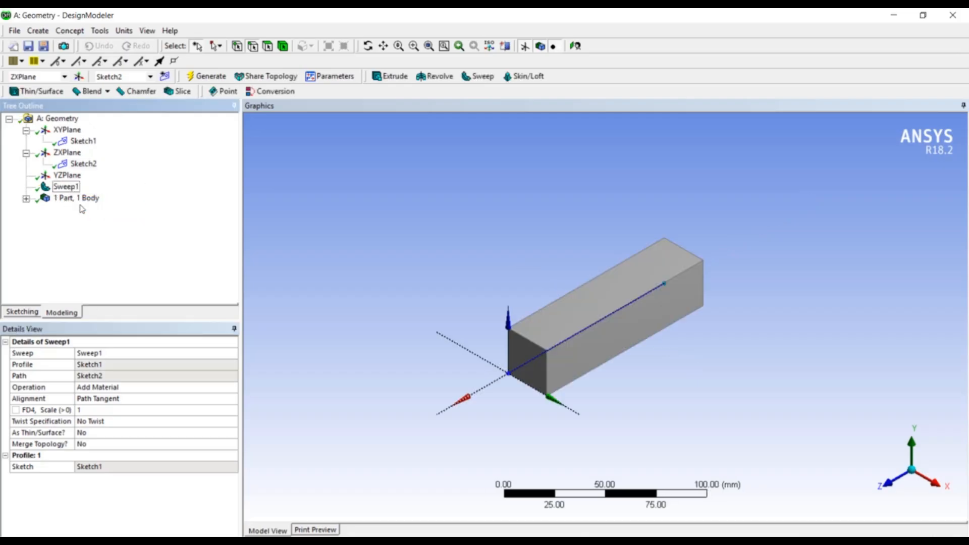
Inspect the swept block from other angles, then clear the model and start over
{"action": "middle_click_drag", "start_coordinate": [344, 264], "coordinate": [292, 247]}
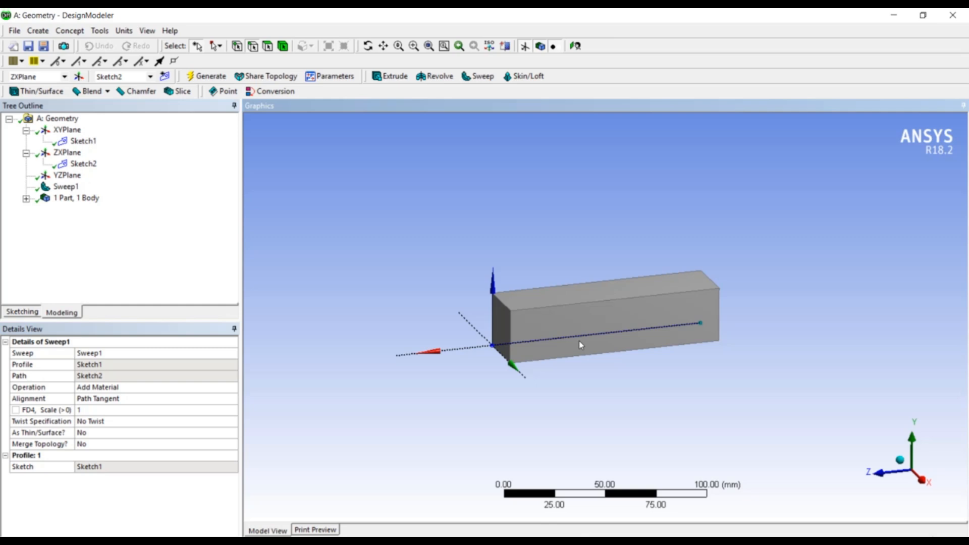
{"action": "middle_click_drag", "start_coordinate": [634, 267], "coordinate": [726, 268]}
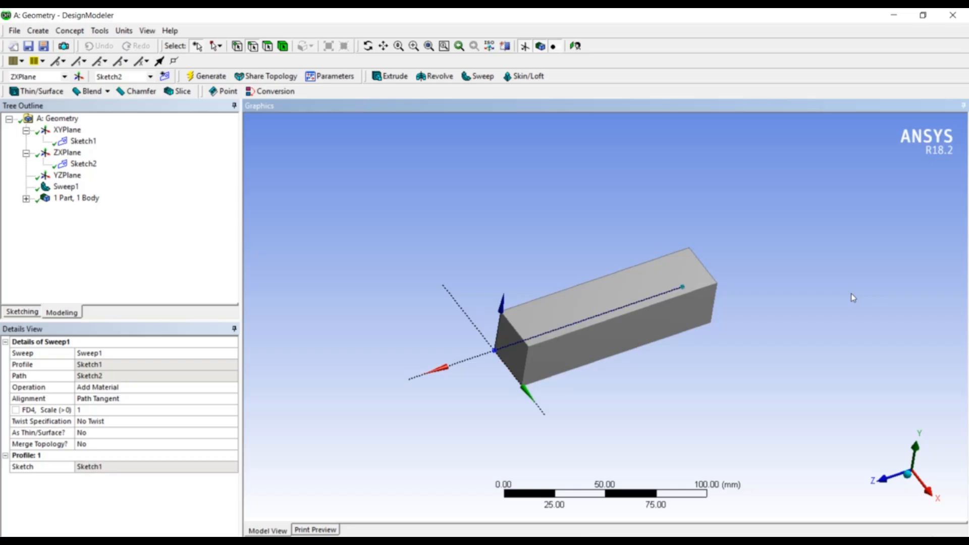
{"action": "key", "text": "ctrl+n"}
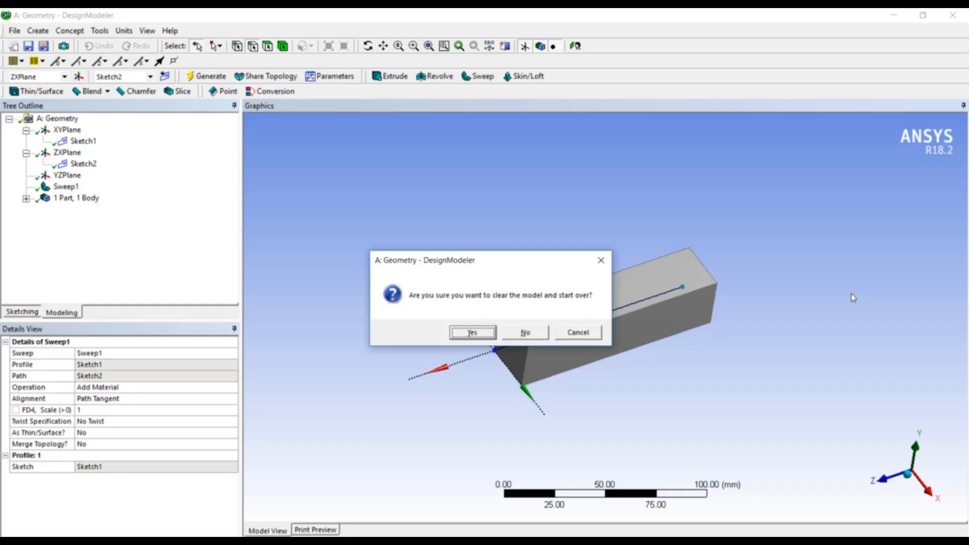
{"action": "left_click", "coordinate": [484, 334]}
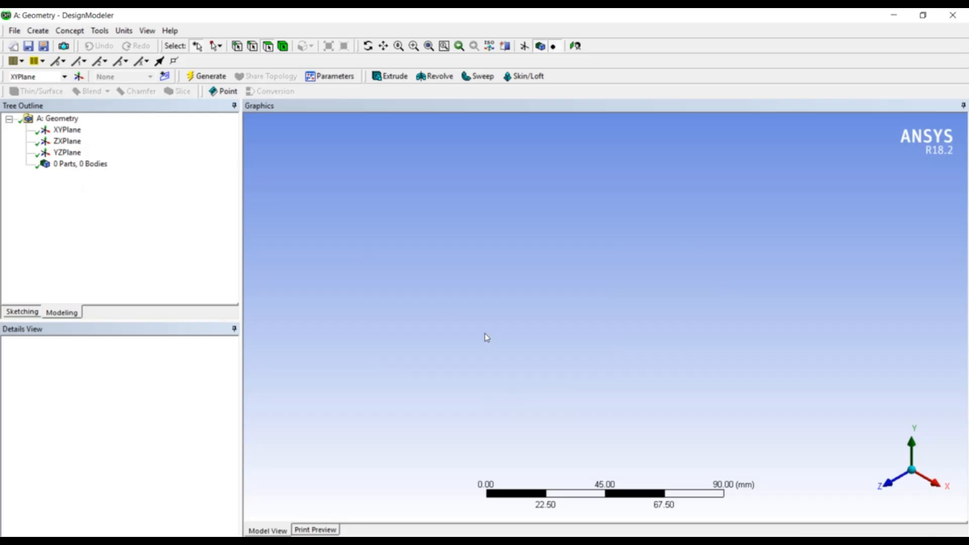
Sketch a rectangle on ZXPlane with one corner at the origin, extending toward negative Z and positive X
{"action": "left_click", "coordinate": [75, 141]}
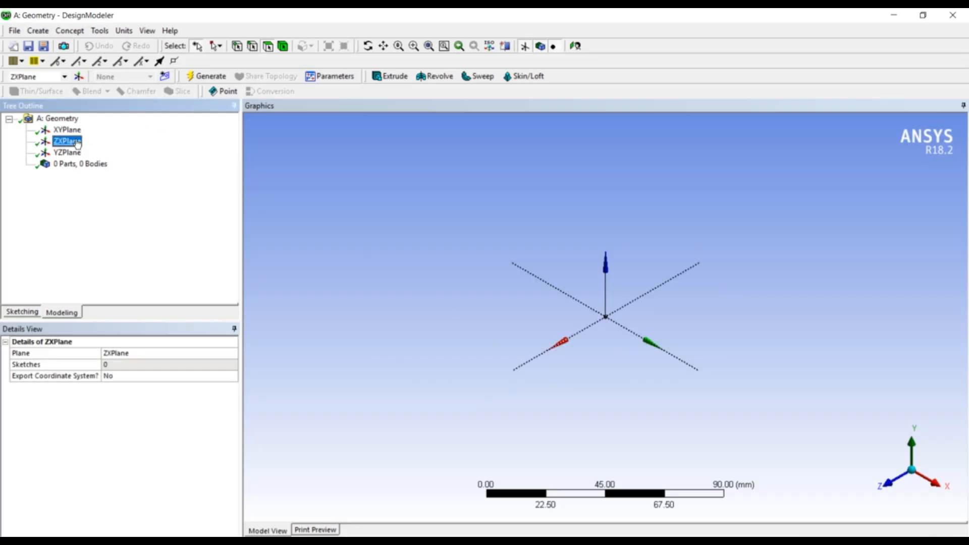
{"action": "left_click", "coordinate": [22, 313]}
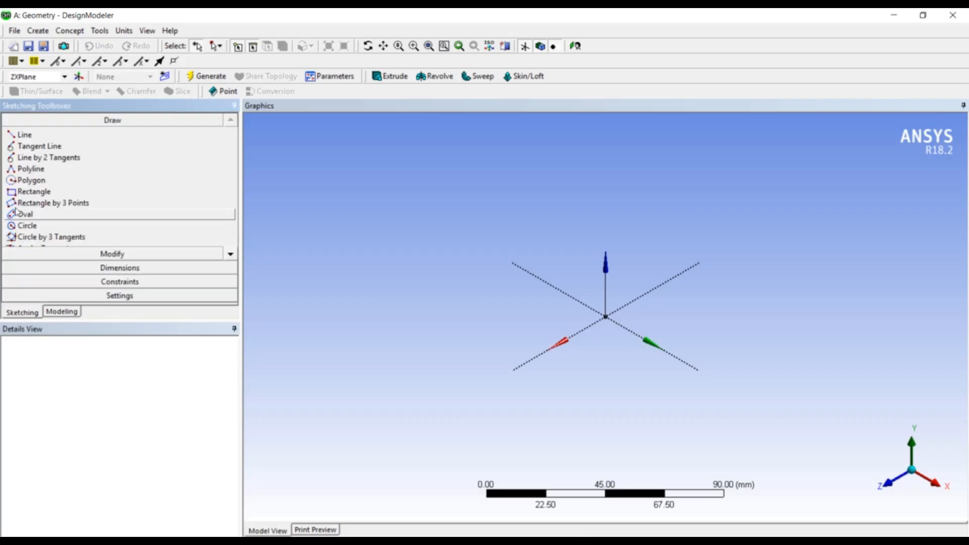
{"action": "left_click", "coordinate": [31, 192]}
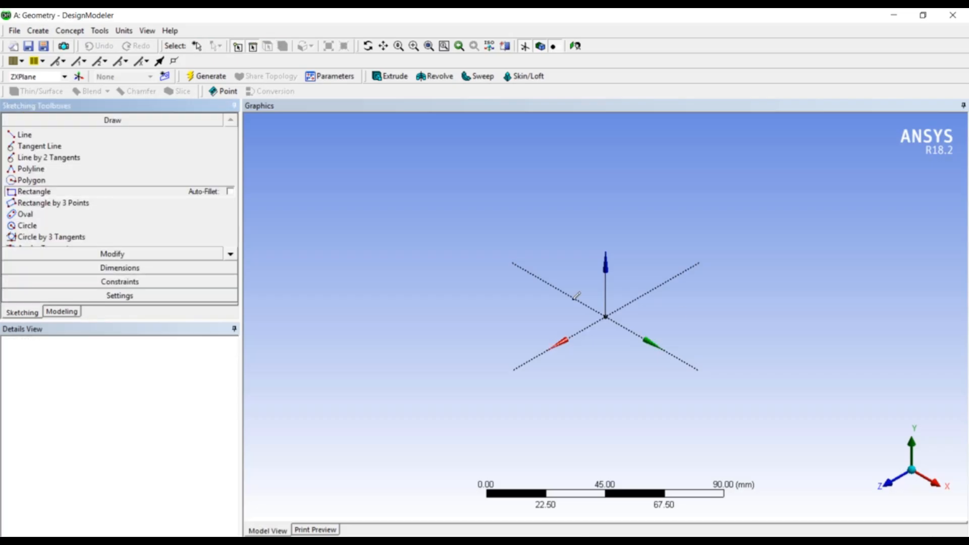
{"action": "left_click", "coordinate": [606, 316]}
{"action": "left_click", "coordinate": [705, 319]}
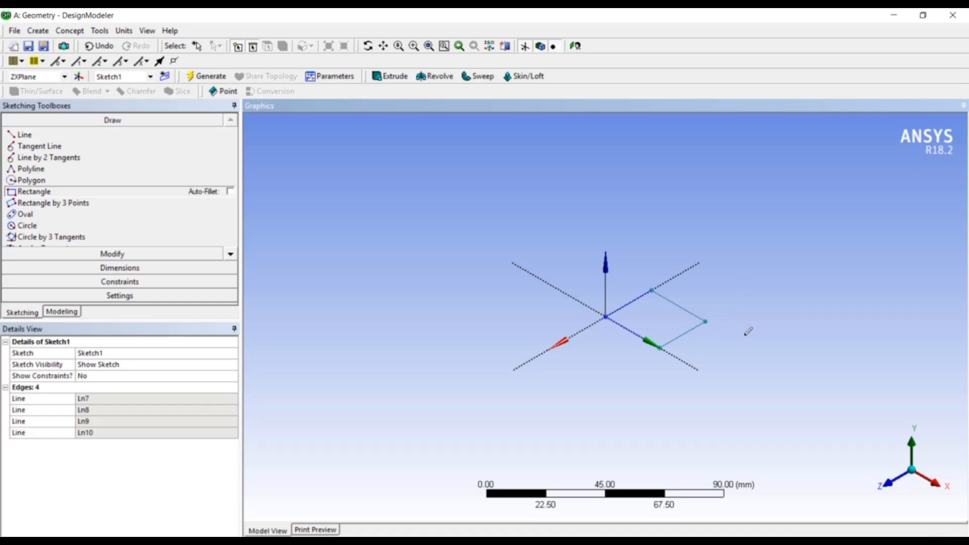
Create a new plane based on ZXPlane and set its first transform to Offset Z
{"action": "left_click", "coordinate": [70, 312]}
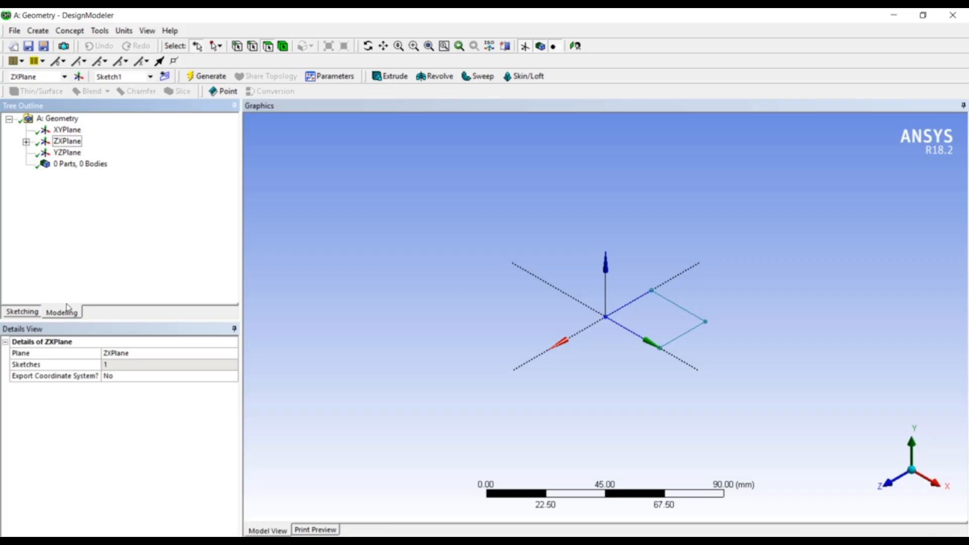
{"action": "left_click", "coordinate": [84, 82]}
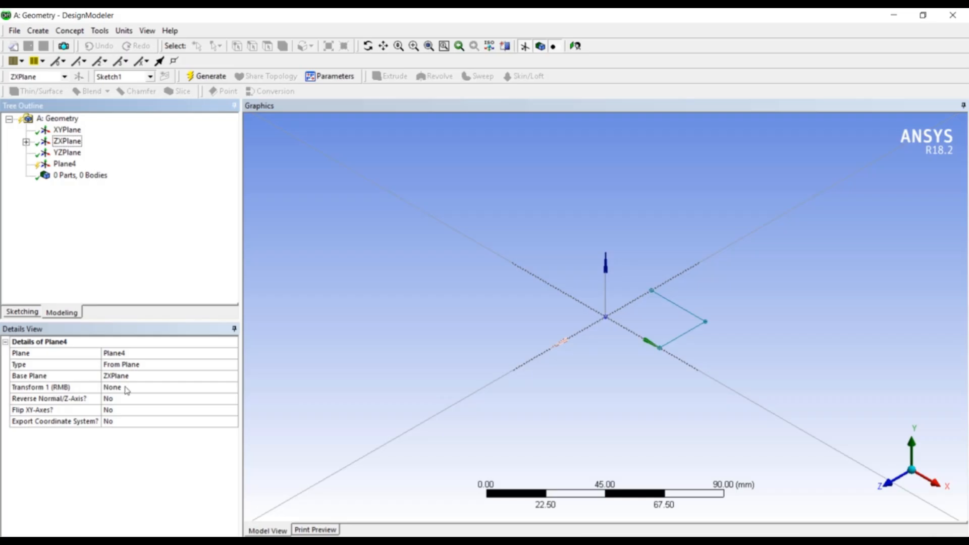
{"action": "left_click", "coordinate": [169, 388]}
{"action": "left_click", "coordinate": [232, 387]}
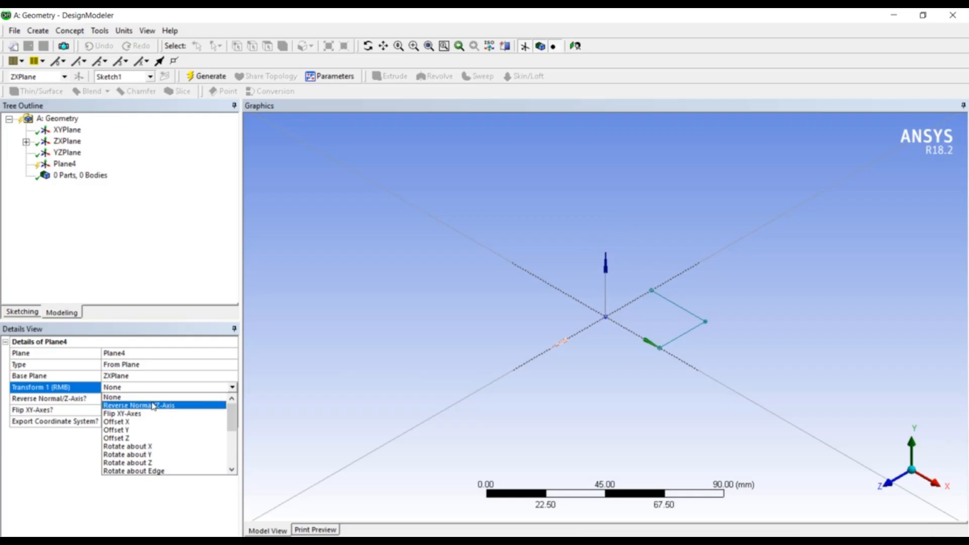
{"action": "left_click", "coordinate": [163, 437]}
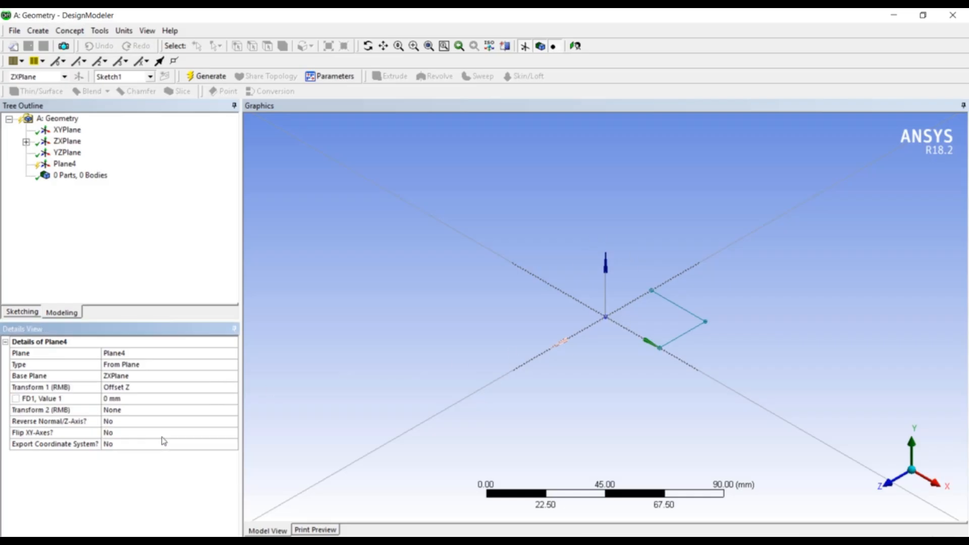
Set the new plane's Z offset to 100 mm and generate the plane
{"action": "left_click", "coordinate": [143, 400]}
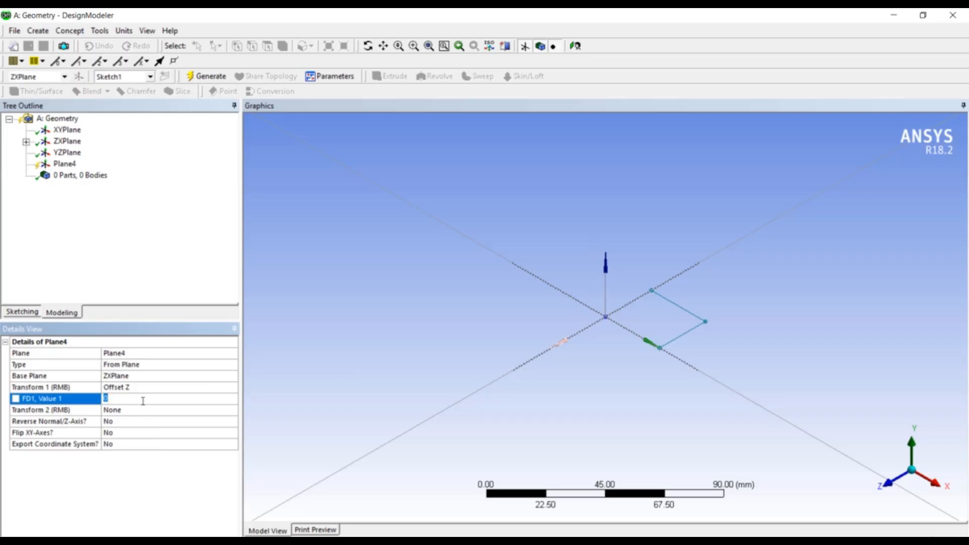
{"action": "type", "text": "100"}
{"action": "key", "text": "Return"}
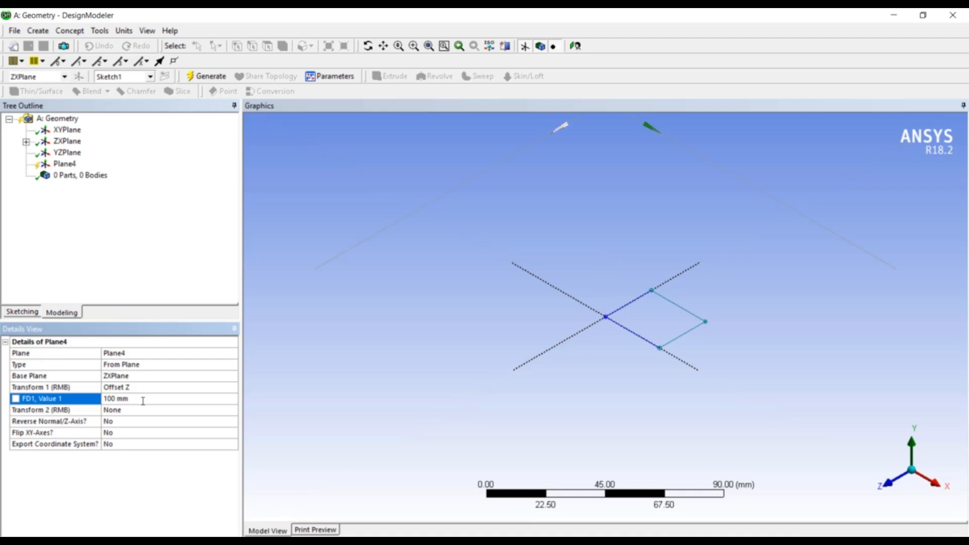
{"action": "scroll", "coordinate": [581, 296], "scroll_direction": "down", "scroll_amount": 3}
{"action": "scroll", "coordinate": [585, 291], "scroll_direction": "down", "scroll_amount": 3}
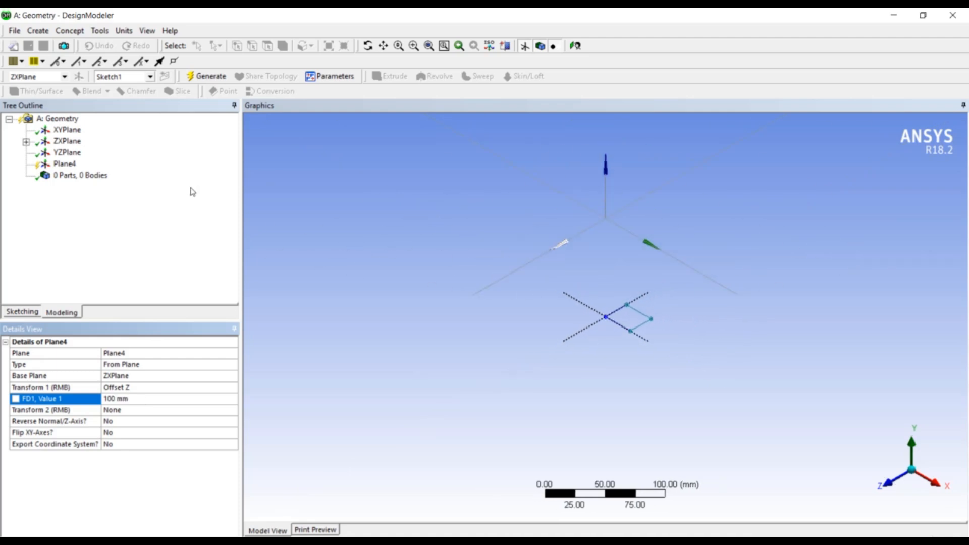
{"action": "right_click", "coordinate": [76, 166]}
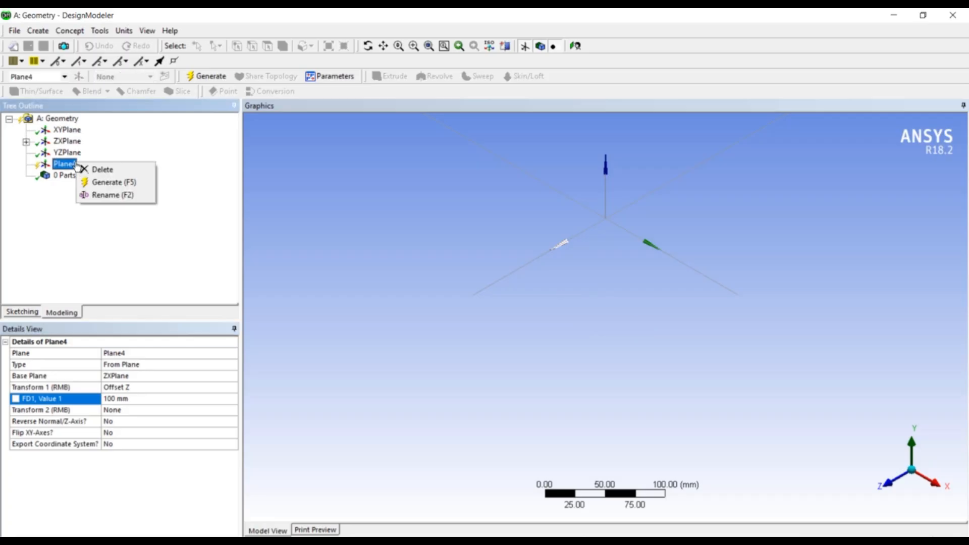
{"action": "left_click", "coordinate": [96, 183]}
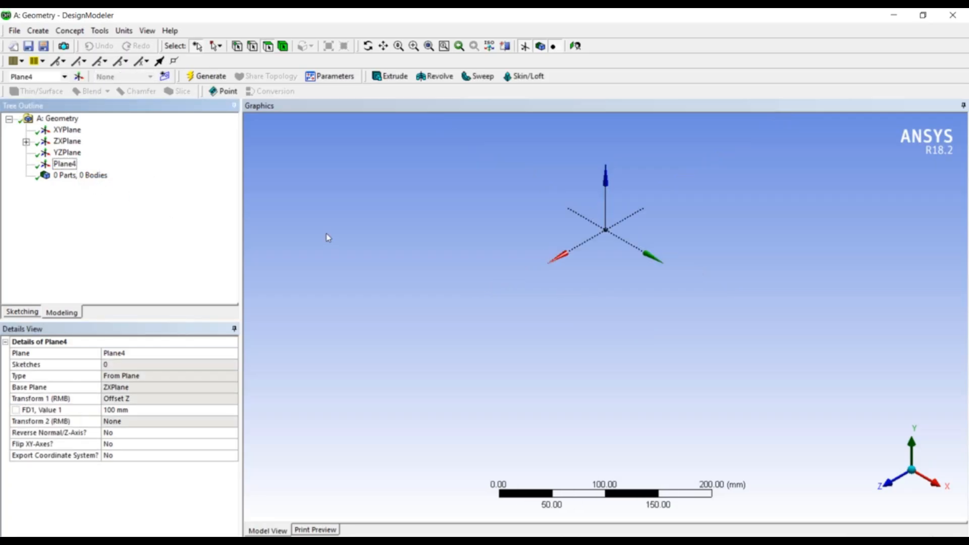
Sketch a circle on the offset plane, centred near the origin between its positive X and Y axes
{"action": "left_click", "coordinate": [23, 312]}
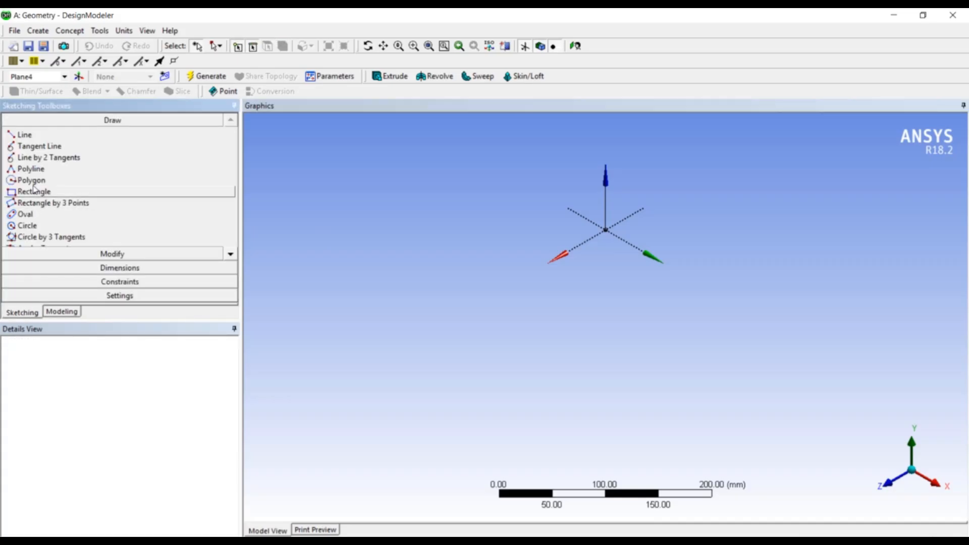
{"action": "left_click", "coordinate": [27, 225]}
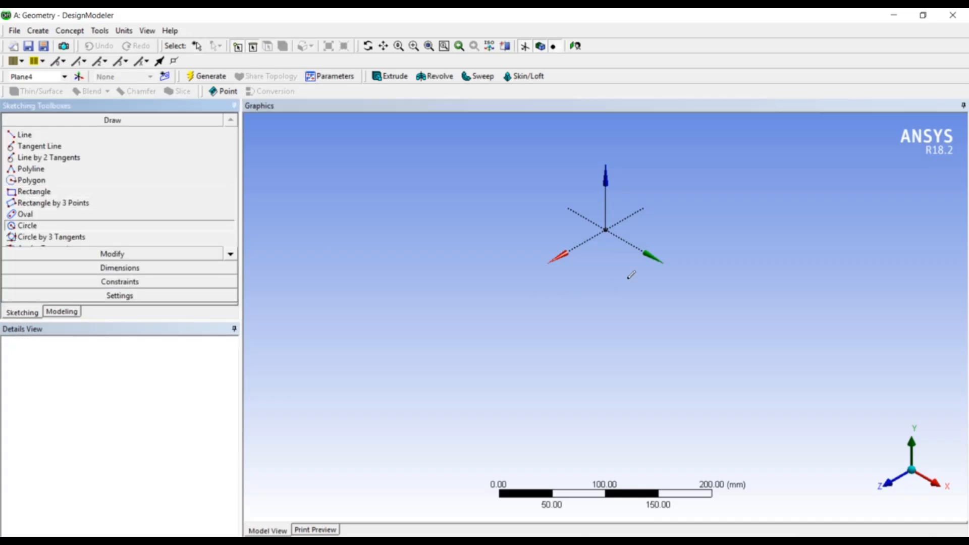
{"action": "left_click", "coordinate": [608, 261]}
{"action": "left_click", "coordinate": [619, 241]}
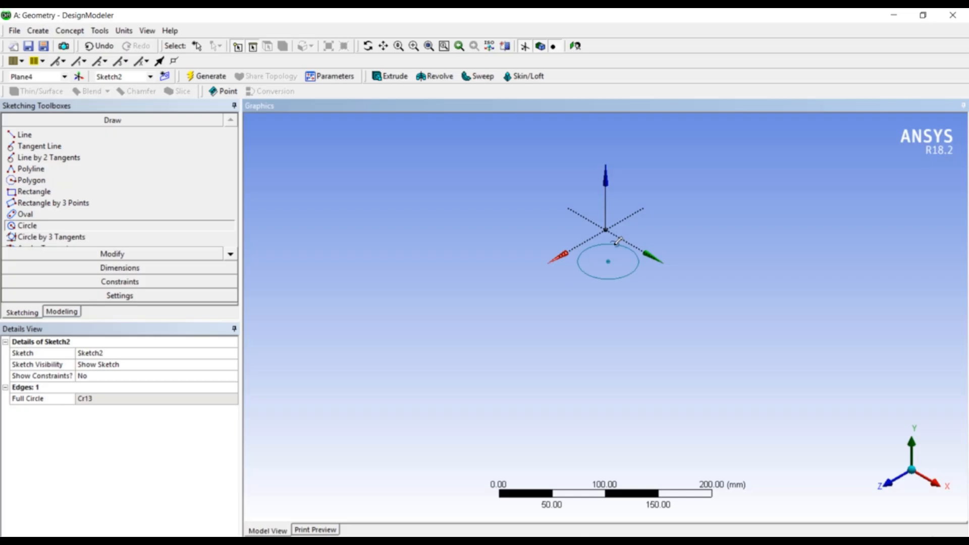
Try to create a Skin/Loft between the rectangle Sketch1 on ZXPlane and the circle Sketch2 on the offset plane, and generate it
{"action": "left_click", "coordinate": [61, 313]}
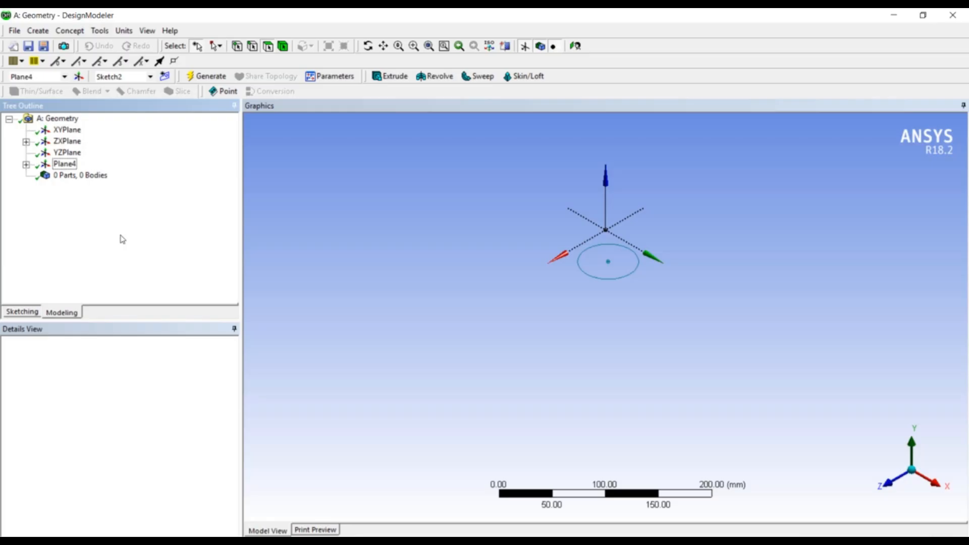
{"action": "left_click", "coordinate": [544, 79]}
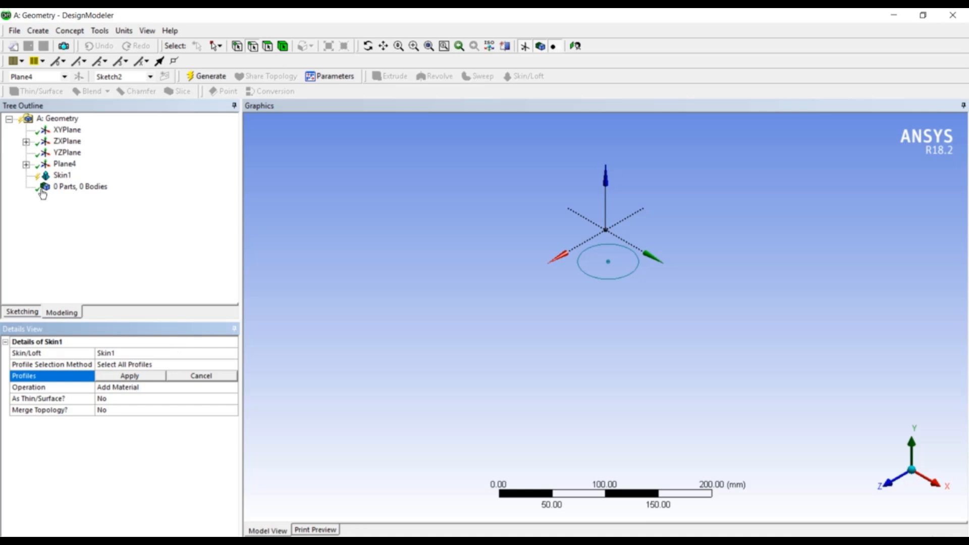
{"action": "left_click", "coordinate": [26, 141]}
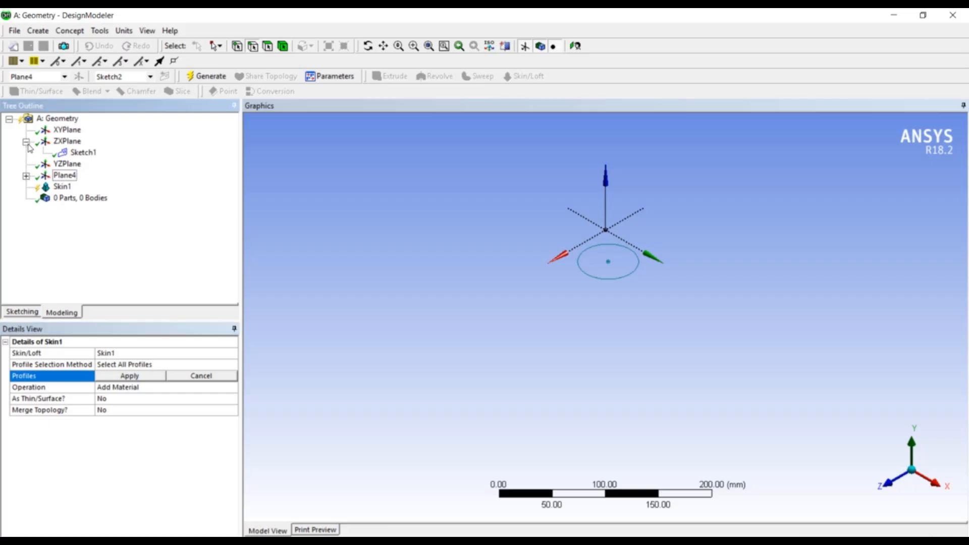
{"action": "left_click", "coordinate": [92, 156]}
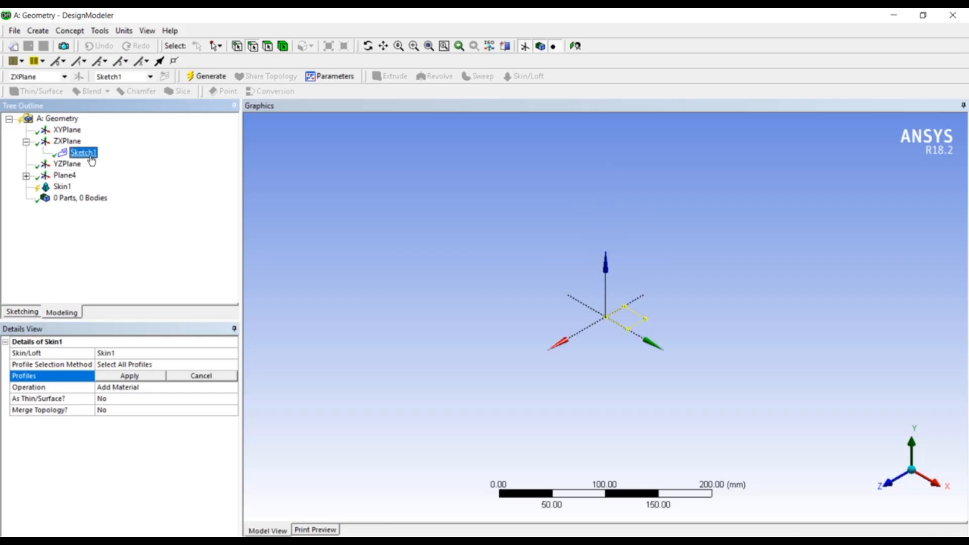
{"action": "left_click", "coordinate": [26, 177]}
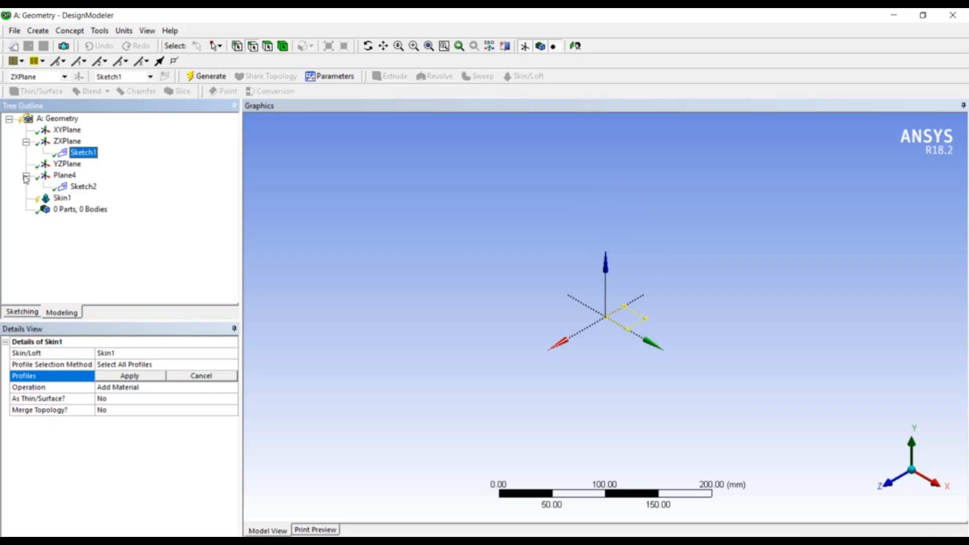
{"action": "left_click", "coordinate": [88, 188]}
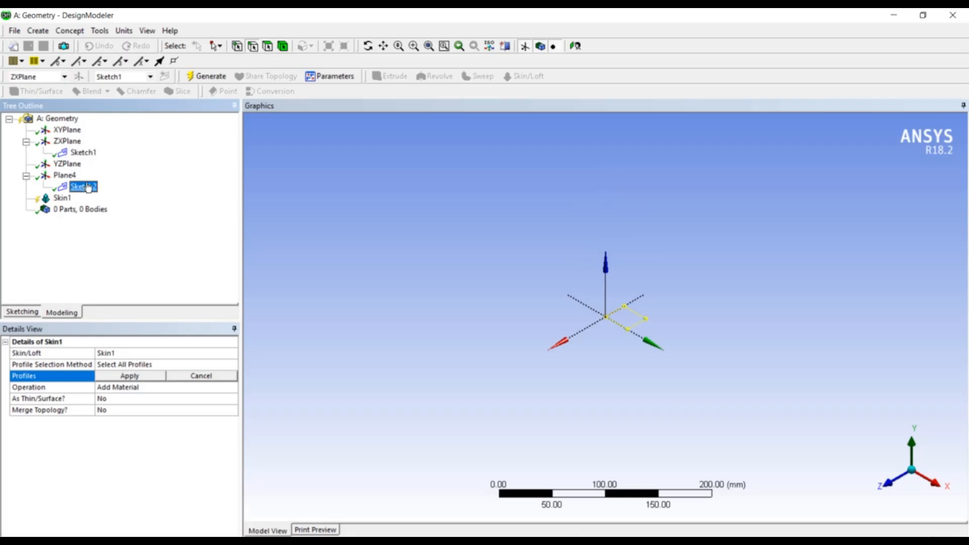
{"action": "left_click", "coordinate": [86, 153]}
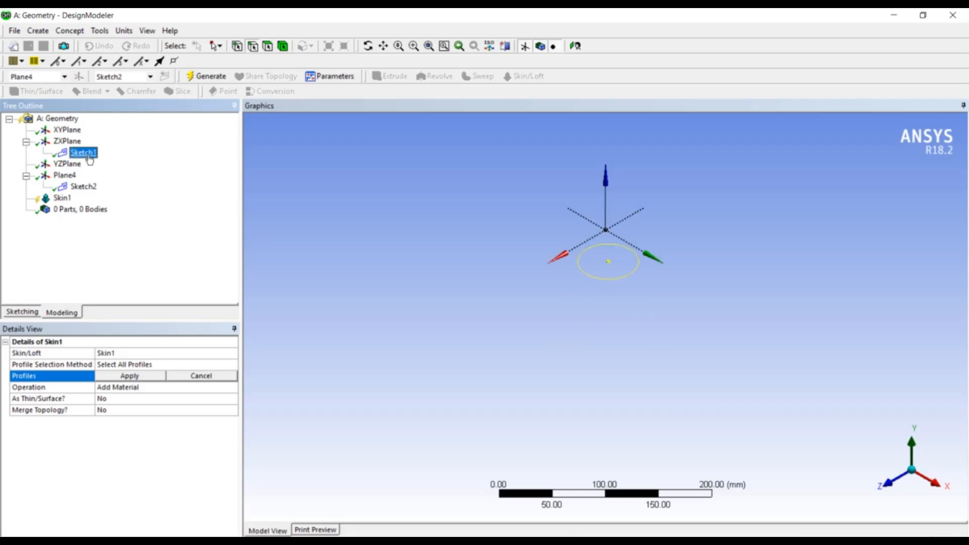
{"action": "left_click", "coordinate": [89, 191], "text": "ctrl"}
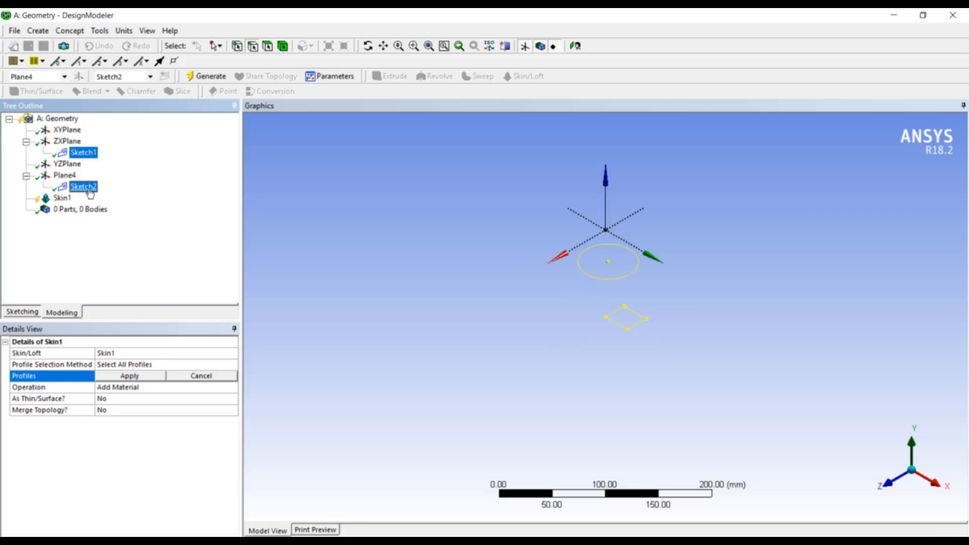
{"action": "left_click", "coordinate": [130, 376]}
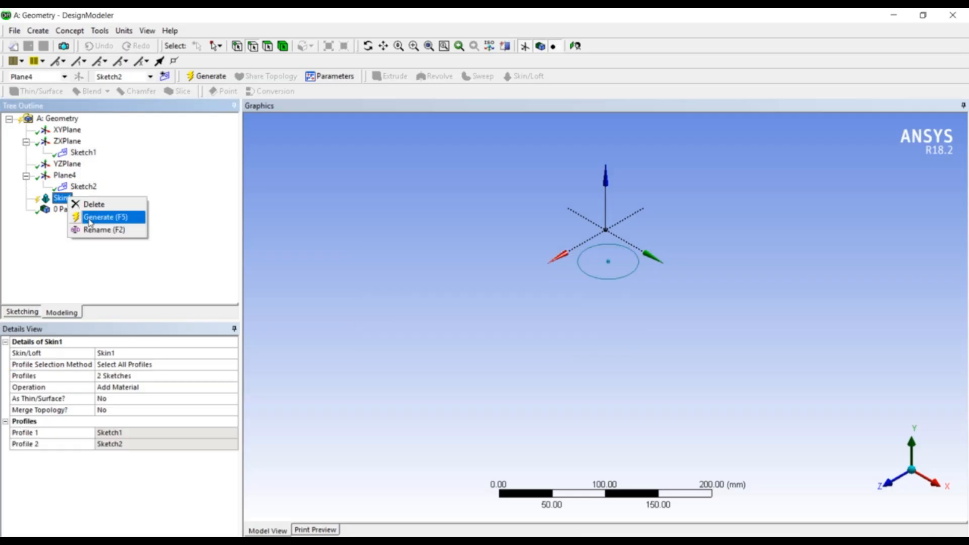
{"action": "left_click", "coordinate": [88, 219]}
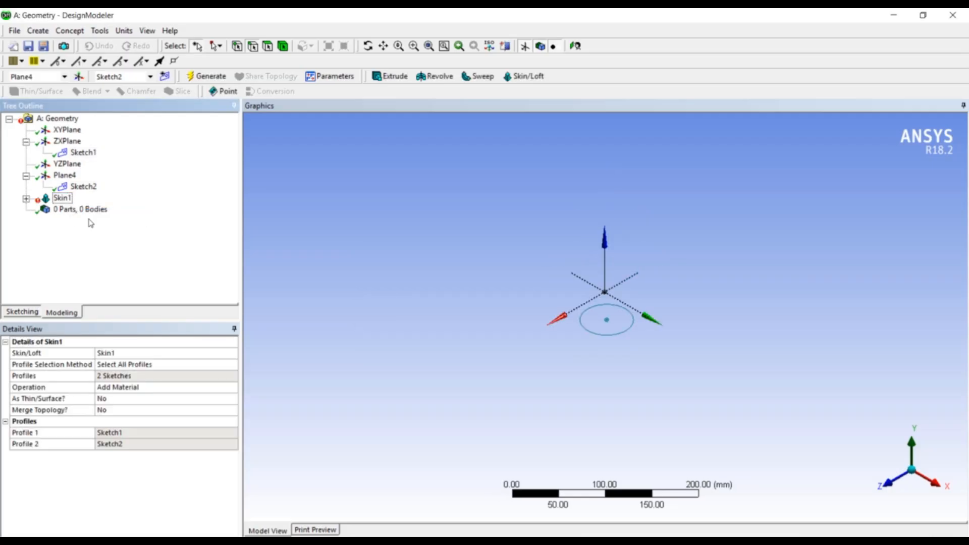
Delete the Skin1 loft feature from the model
{"action": "left_click", "coordinate": [57, 199]}
{"action": "right_click", "coordinate": [57, 199]}
{"action": "left_click", "coordinate": [97, 303]}
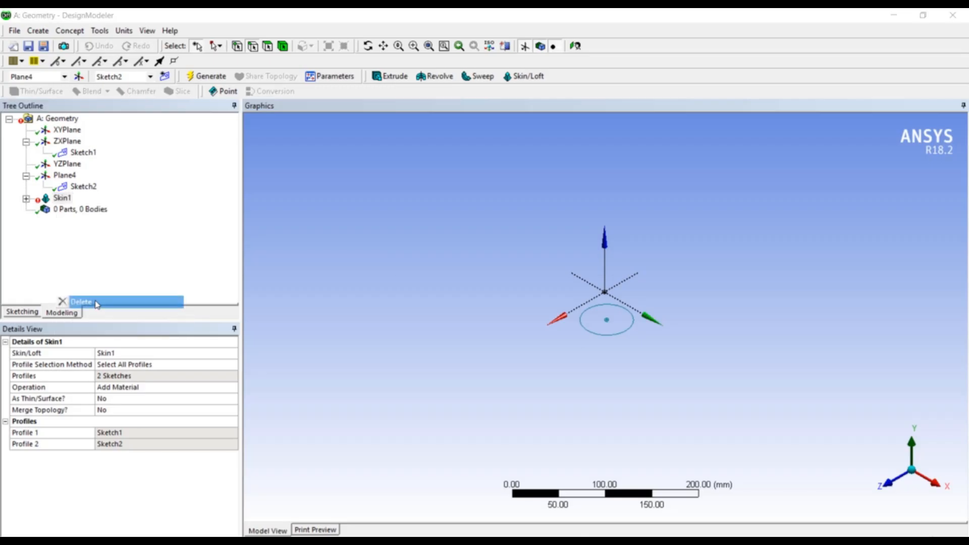
{"action": "left_click", "coordinate": [442, 331]}
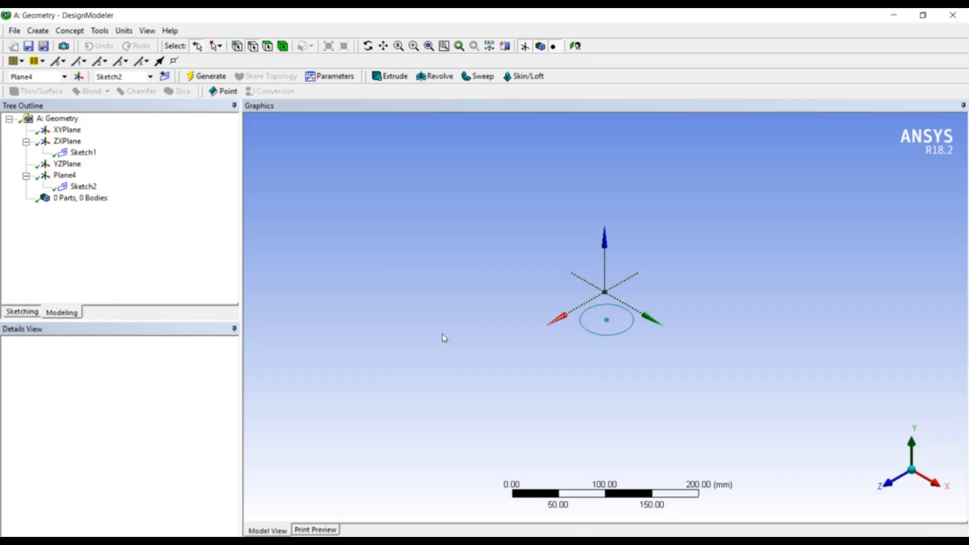
Delete the circle sketch Sketch2 from the offset plane
{"action": "left_click", "coordinate": [85, 187]}
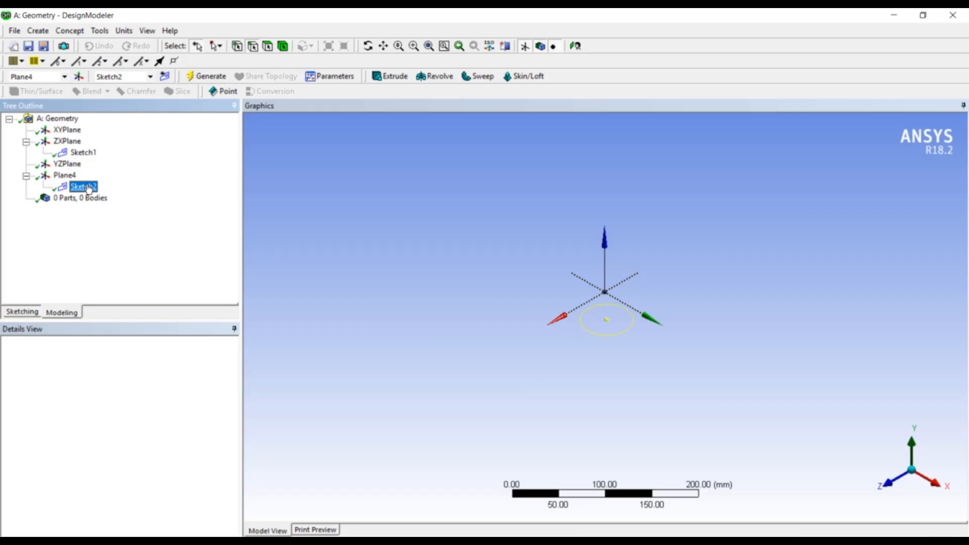
{"action": "right_click", "coordinate": [89, 188]}
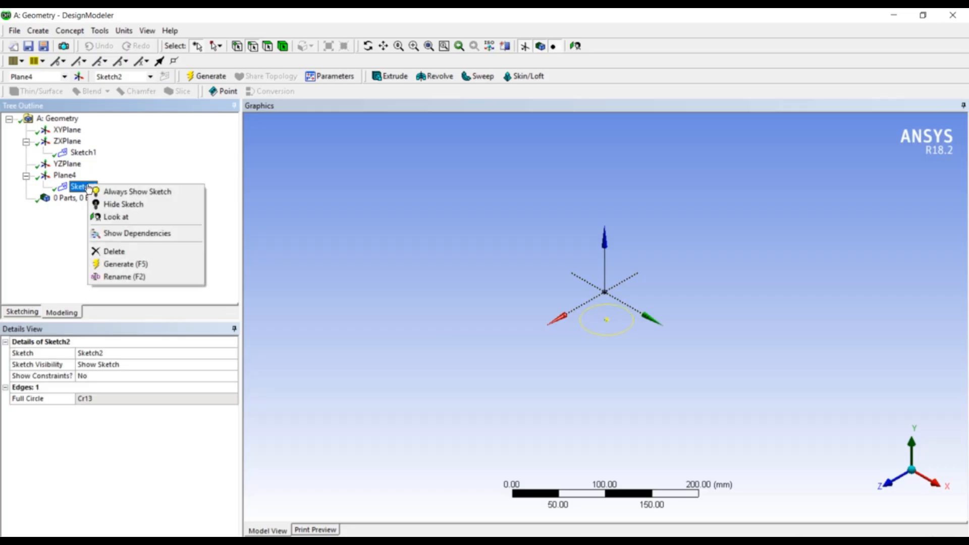
{"action": "left_click", "coordinate": [113, 252]}
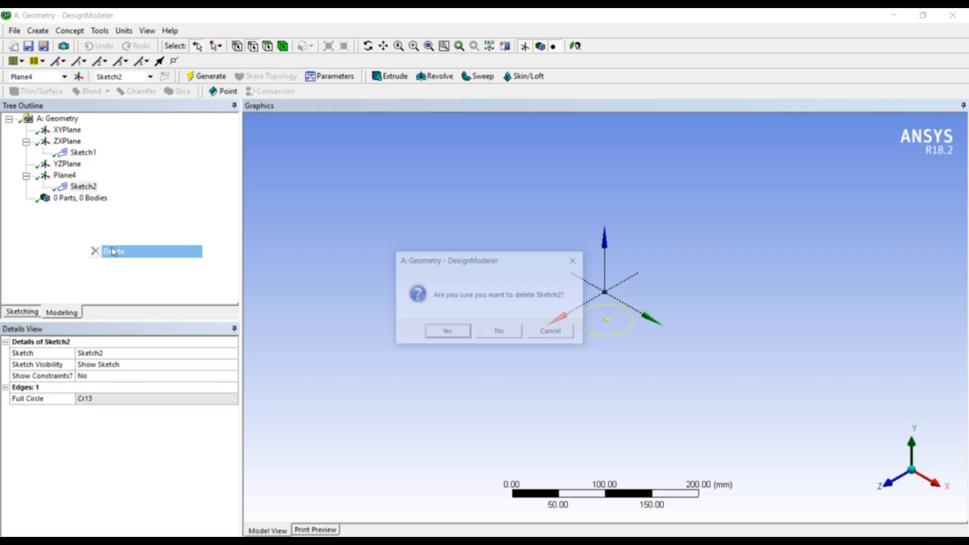
{"action": "left_click", "coordinate": [444, 336]}
Sketch a rectangle on the offset plane between its positive X and Y axes, larger than the one on ZXPlane
{"action": "left_click", "coordinate": [28, 313]}
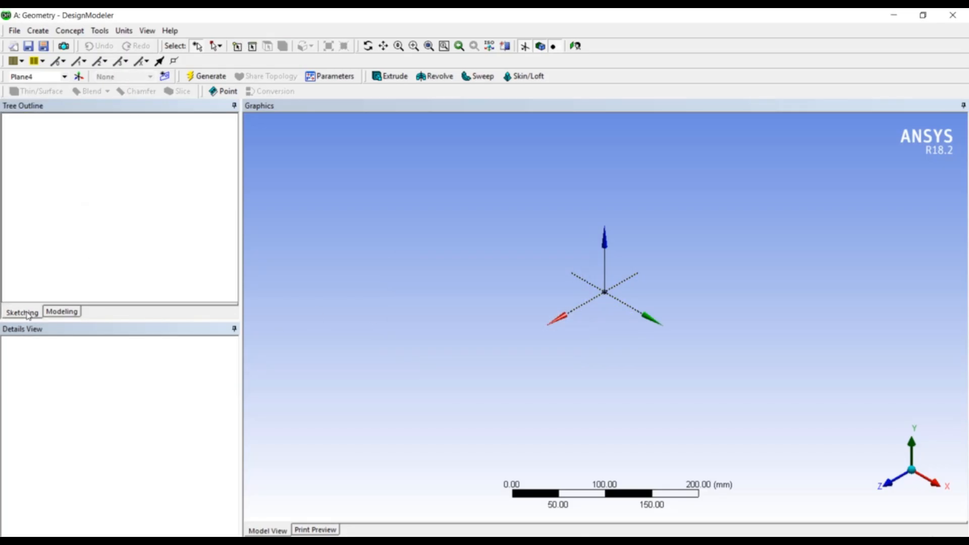
{"action": "left_click", "coordinate": [35, 196]}
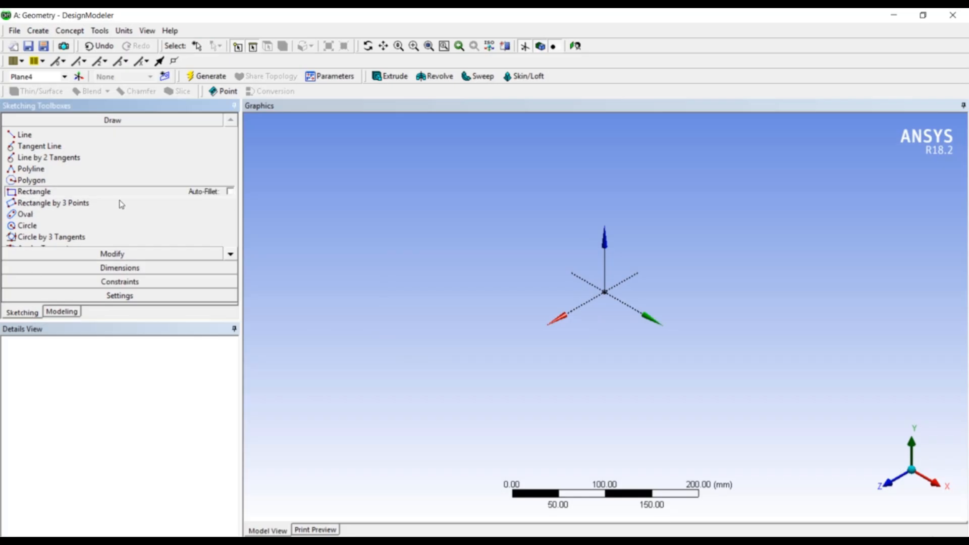
{"action": "left_click", "coordinate": [608, 305]}
{"action": "left_click", "coordinate": [599, 380]}
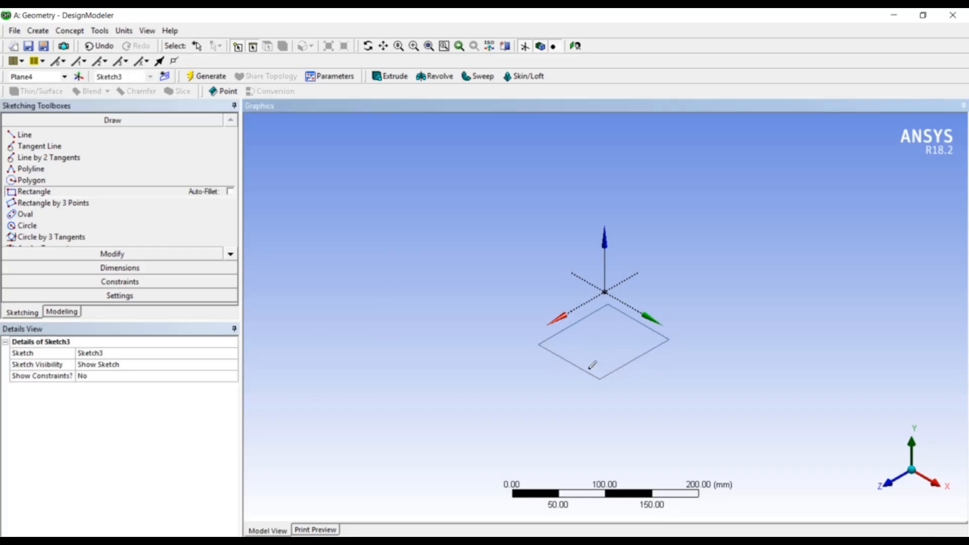
Start a Skin/Loft feature and assign Sketch1 on ZXPlane and Sketch3 on the offset plane as its profiles
{"action": "left_click", "coordinate": [62, 312]}
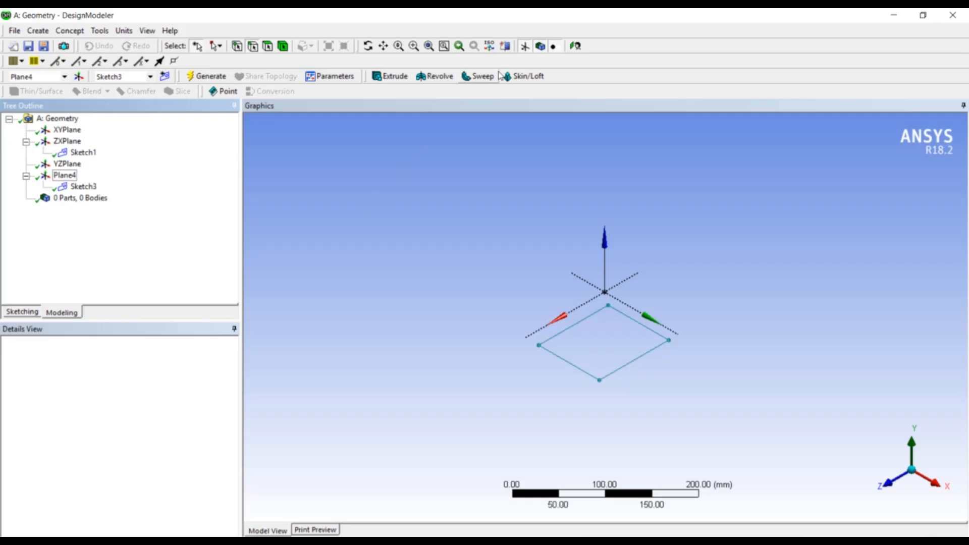
{"action": "left_click", "coordinate": [524, 77]}
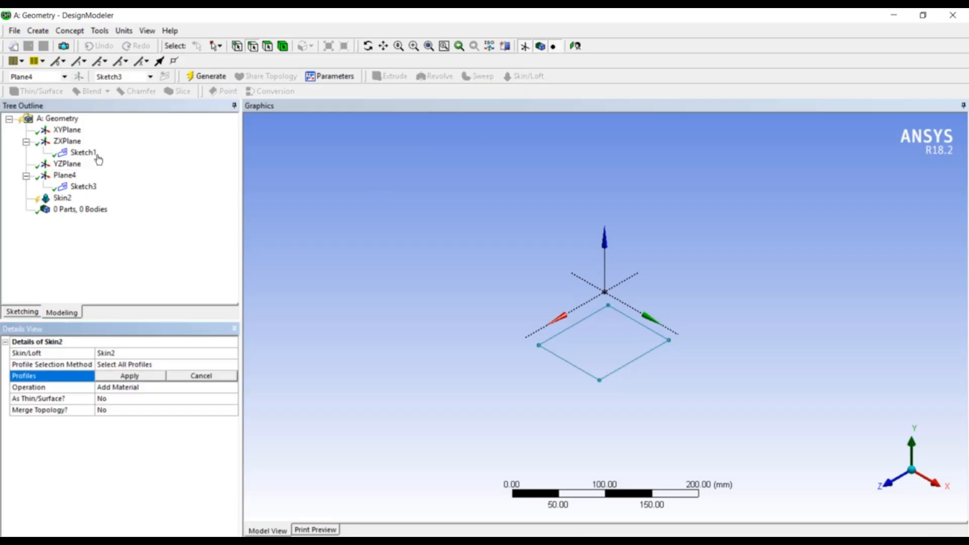
{"action": "left_click", "coordinate": [82, 153]}
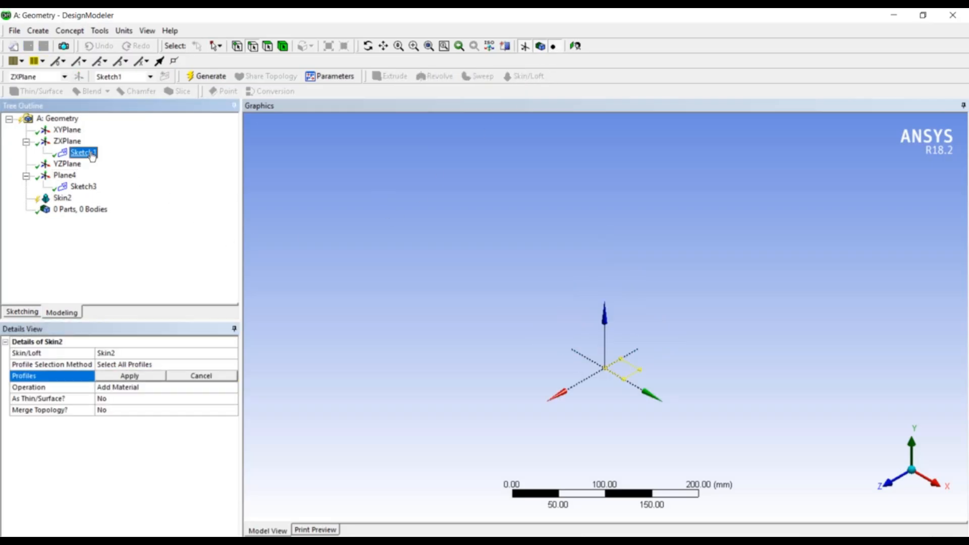
{"action": "left_click", "coordinate": [91, 189], "text": "ctrl"}
{"action": "left_click", "coordinate": [130, 377]}
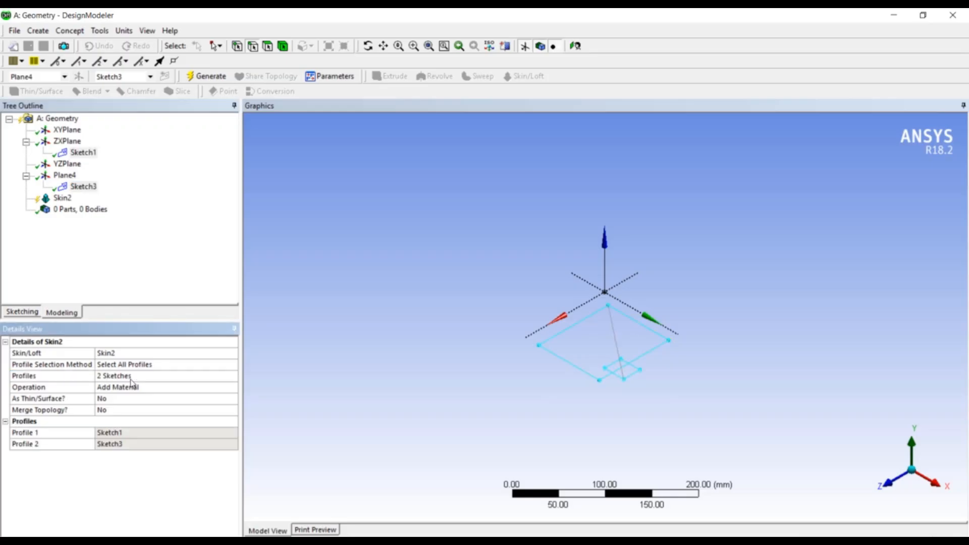
{"action": "mouse_move", "coordinate": [424, 341]}
{"action": "middle_mouse_down"}
{"action": "mouse_move", "coordinate": [477, 288]}
{"action": "mouse_move", "coordinate": [460, 325]}
{"action": "mouse_move", "coordinate": [430, 305]}
{"action": "middle_mouse_up"}
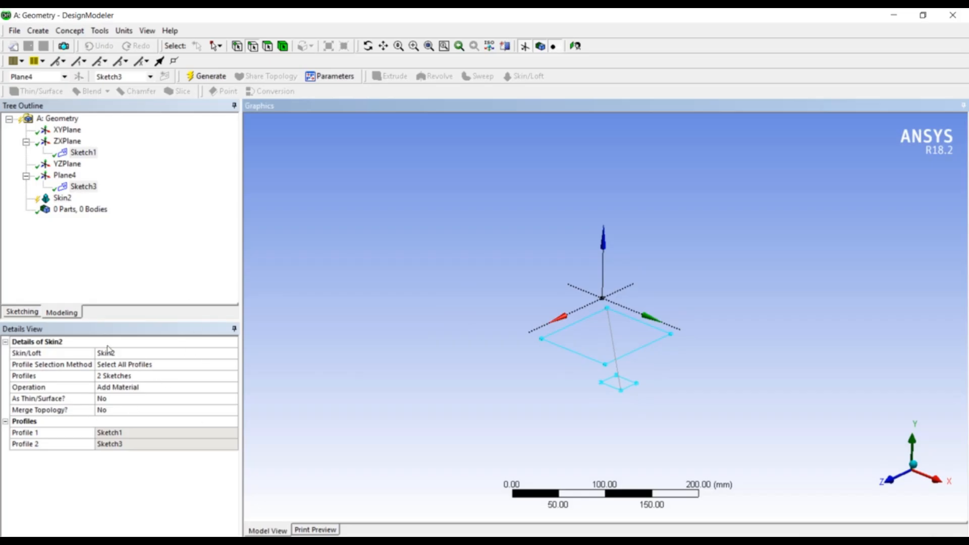
Generate the Skin2 loft between Sketch1 on ZXPlane and Sketch3 on the offset plane
{"action": "right_click", "coordinate": [64, 199]}
{"action": "left_click", "coordinate": [84, 221]}
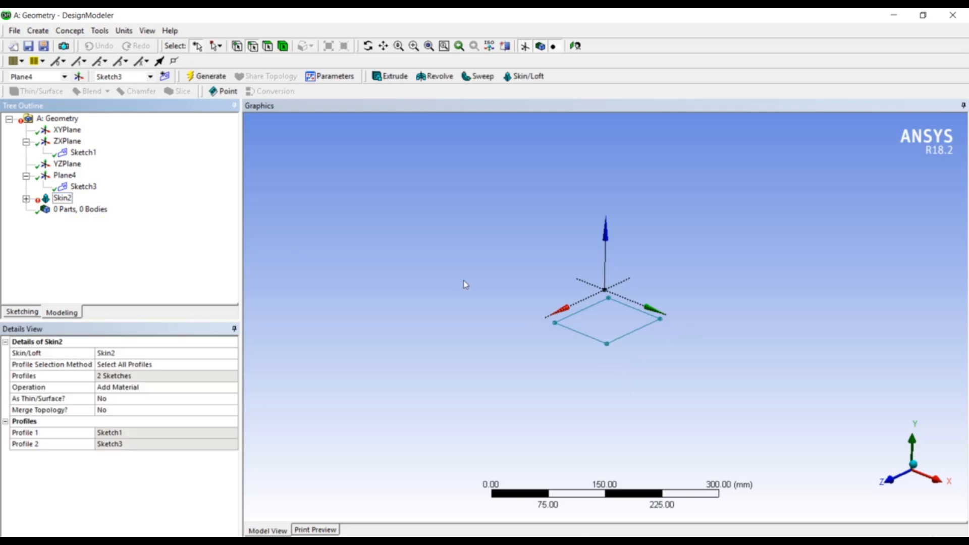
{"action": "mouse_move", "coordinate": [480, 281]}
{"action": "middle_mouse_down"}
{"action": "mouse_move", "coordinate": [504, 240]}
{"action": "mouse_move", "coordinate": [493, 283]}
{"action": "middle_mouse_up"}
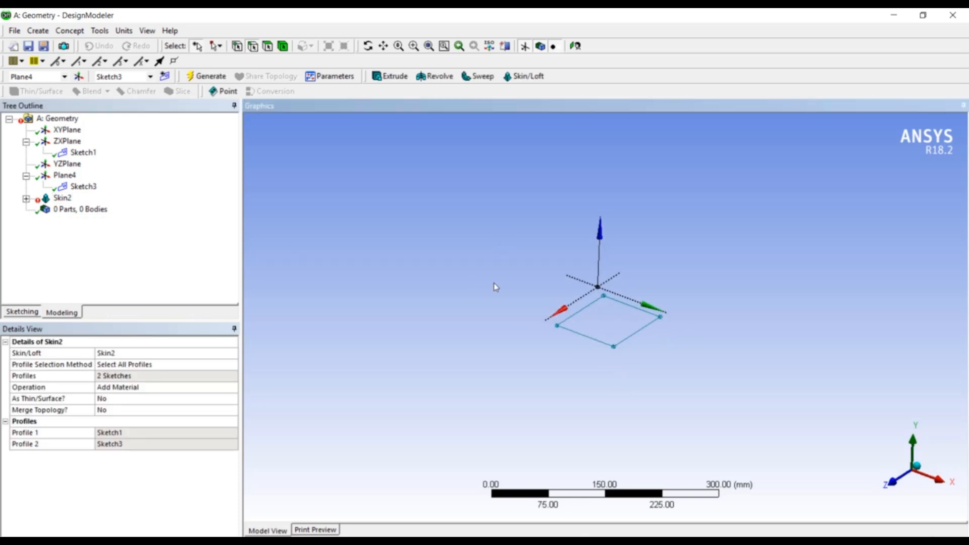
Check the two profile sketches listed under Skin2 and try to delete both of them from the loft
{"action": "left_click", "coordinate": [25, 199]}
{"action": "left_click", "coordinate": [70, 210]}
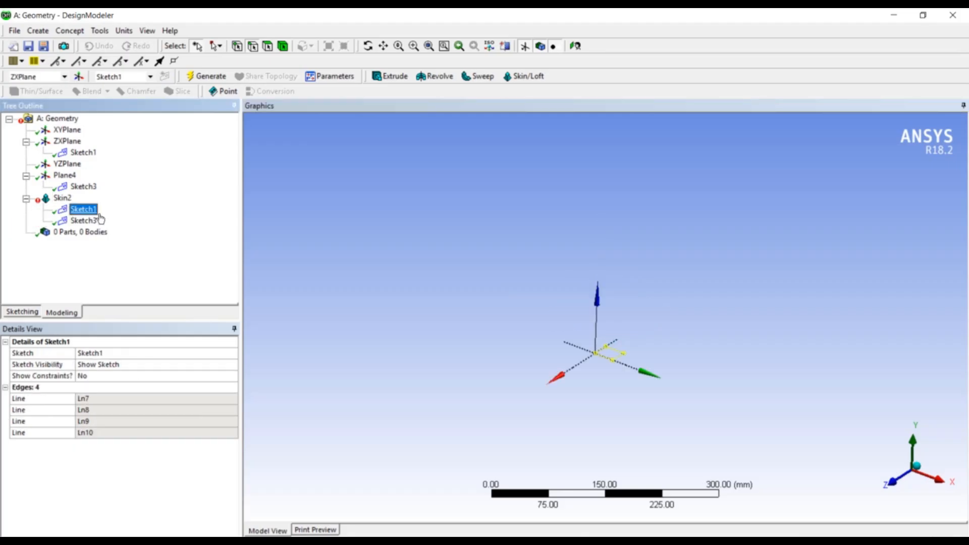
{"action": "left_click", "coordinate": [84, 220]}
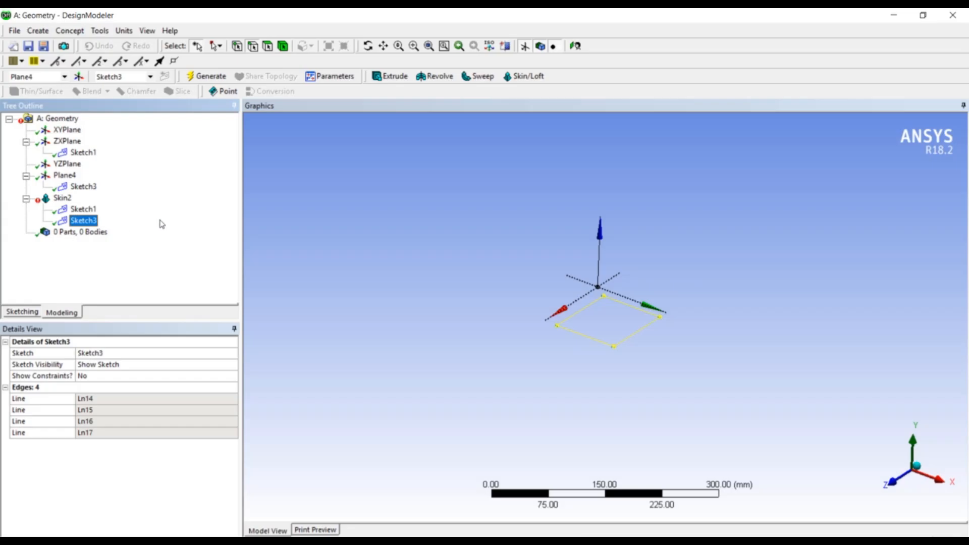
{"action": "left_click", "coordinate": [88, 221]}
{"action": "left_click", "coordinate": [91, 210], "text": "ctrl"}
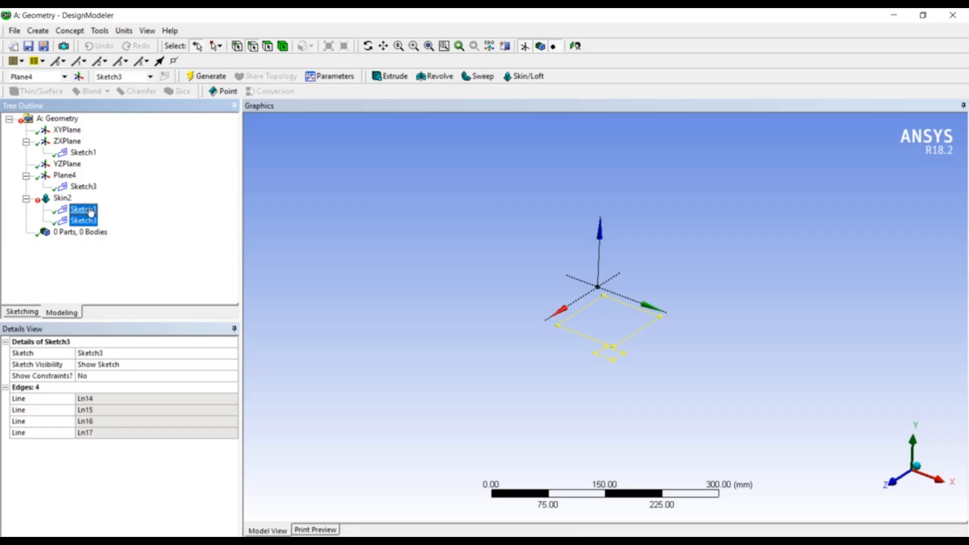
{"action": "key", "text": "Delete"}
{"action": "key", "text": "Return"}
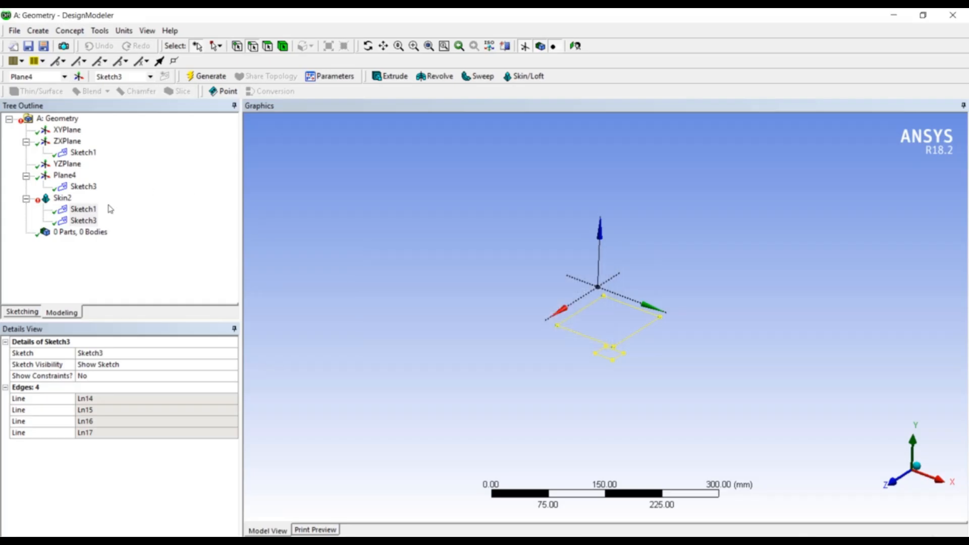
Delete the Skin2 loft feature from the model
{"action": "left_click", "coordinate": [63, 198]}
{"action": "right_click", "coordinate": [69, 198]}
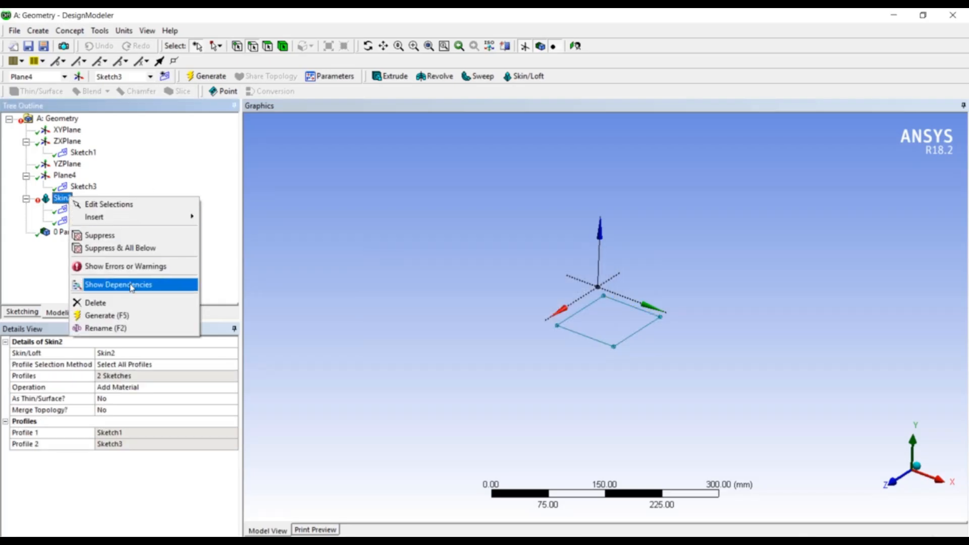
{"action": "left_click", "coordinate": [131, 303]}
{"action": "left_click", "coordinate": [443, 333]}
Delete the rectangle sketch Sketch3 from the offset plane
{"action": "left_click", "coordinate": [84, 187]}
{"action": "right_click", "coordinate": [83, 187]}
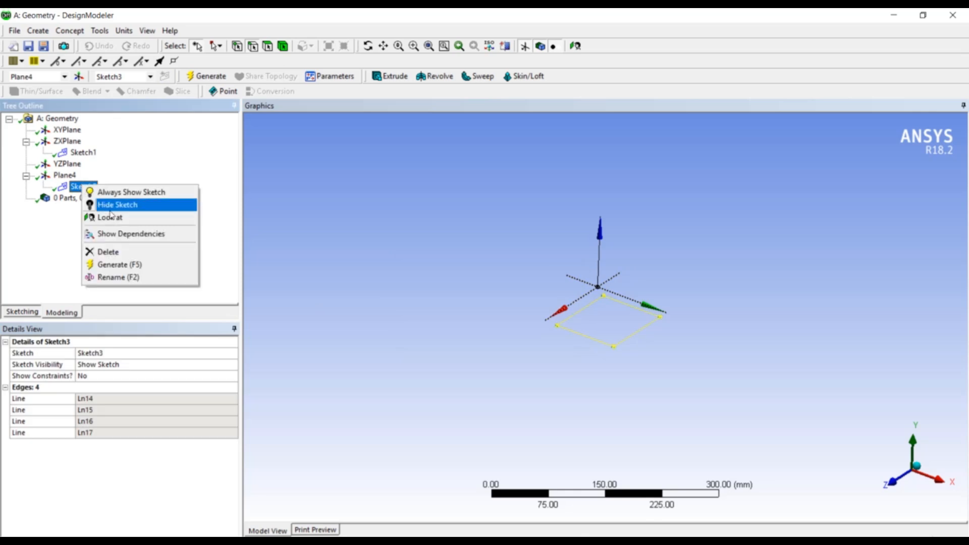
{"action": "left_click", "coordinate": [106, 252]}
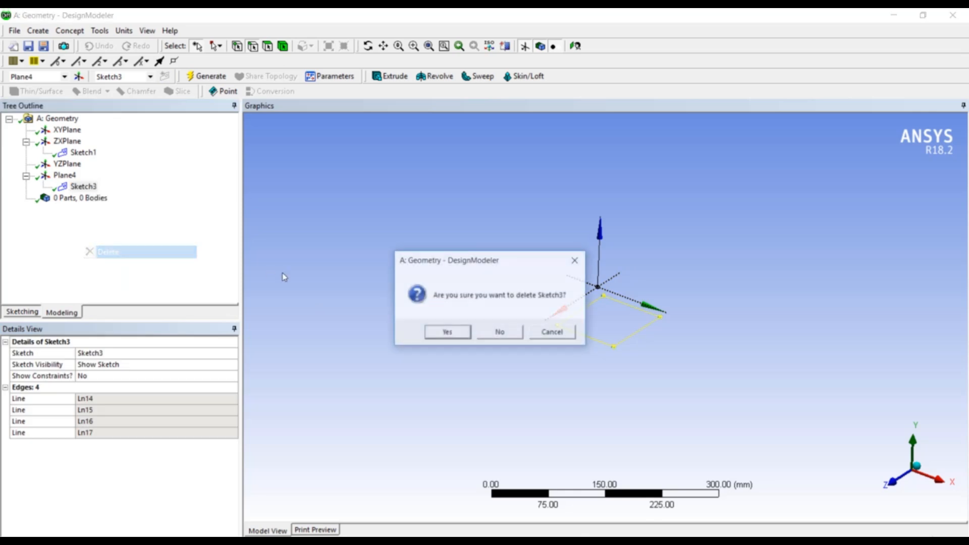
{"action": "left_click", "coordinate": [446, 333]}
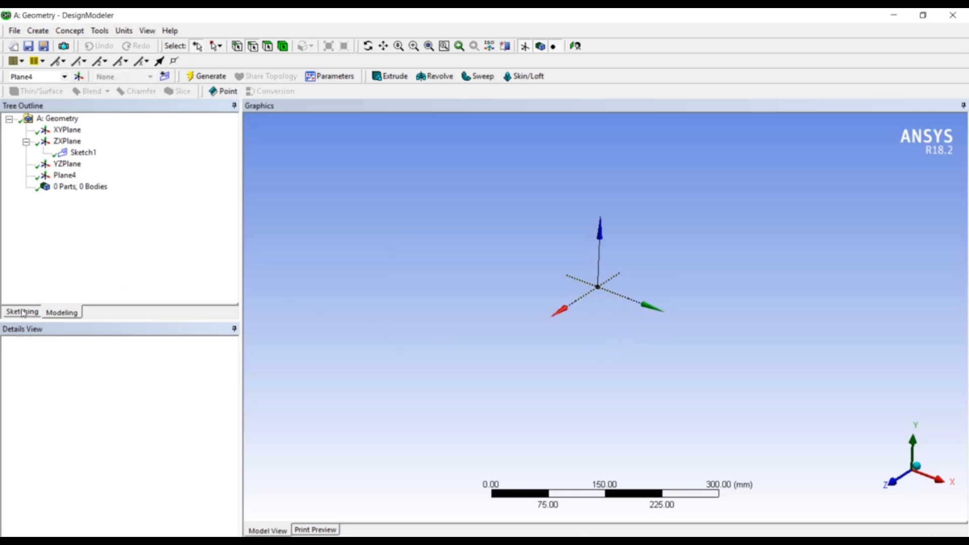
Sketch a rectangle on the offset plane Plane4, from its negative X axis near the origin out towards positive Y
{"action": "left_click", "coordinate": [23, 312]}
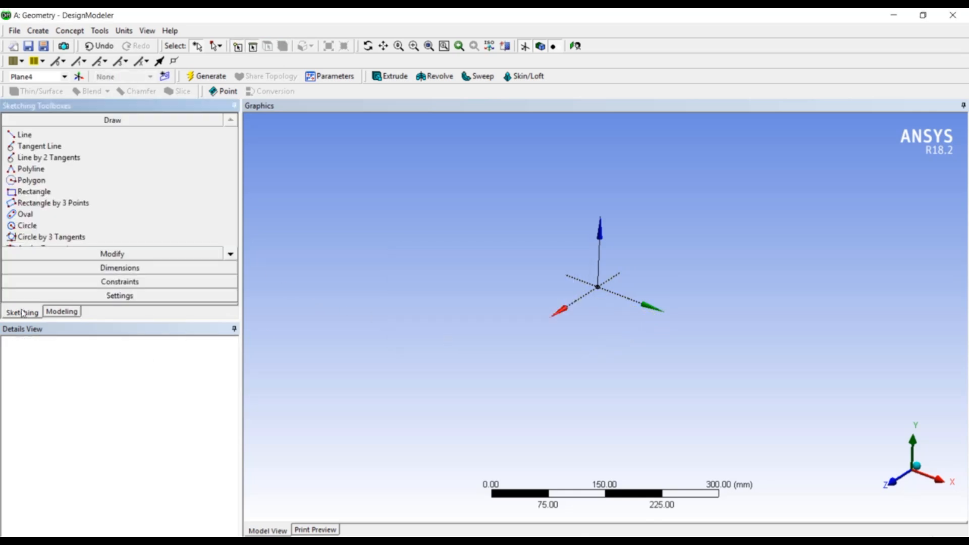
{"action": "left_click", "coordinate": [32, 192]}
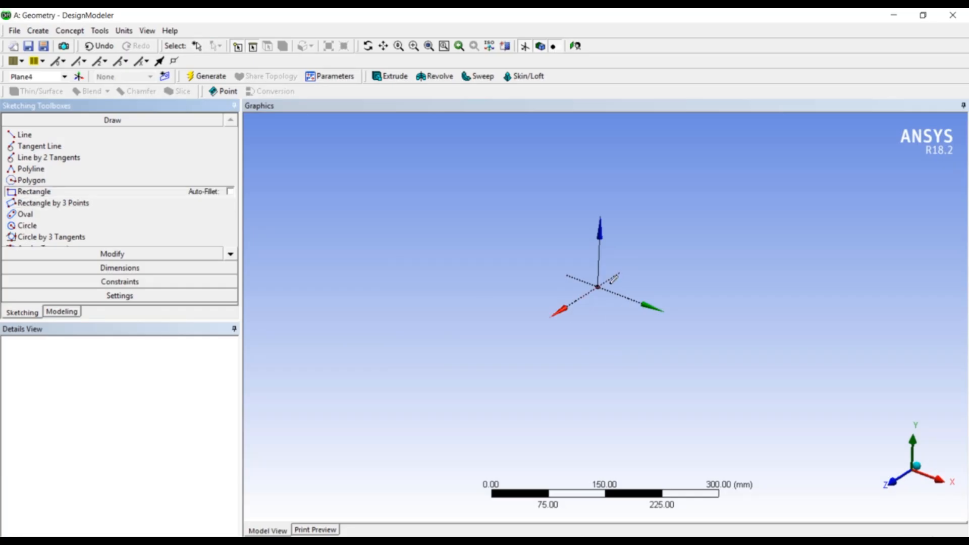
{"action": "left_click", "coordinate": [604, 283]}
{"action": "left_click", "coordinate": [695, 287]}
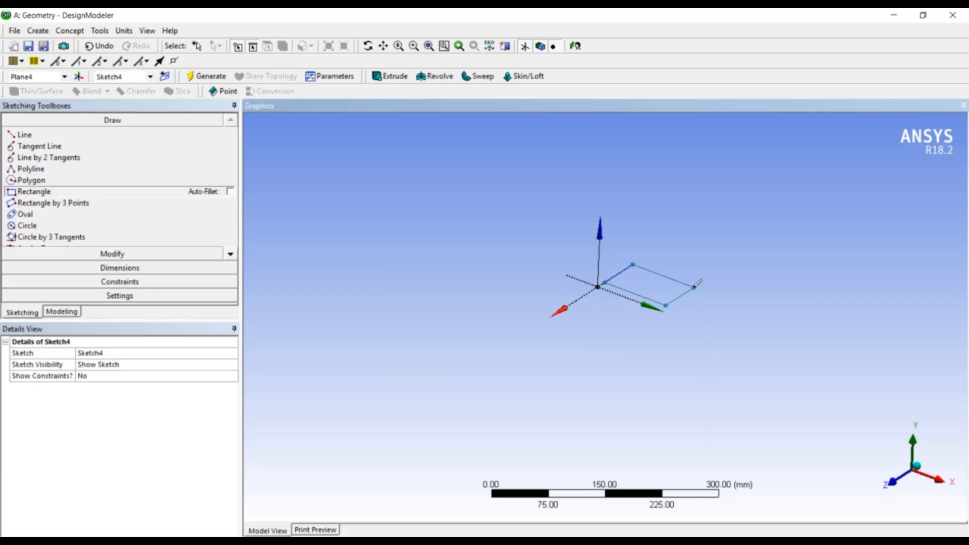
Create and generate a Skin/Loft between Sketch1 on ZXPlane and the new rectangle sketch on Plane4
{"action": "left_click", "coordinate": [73, 313]}
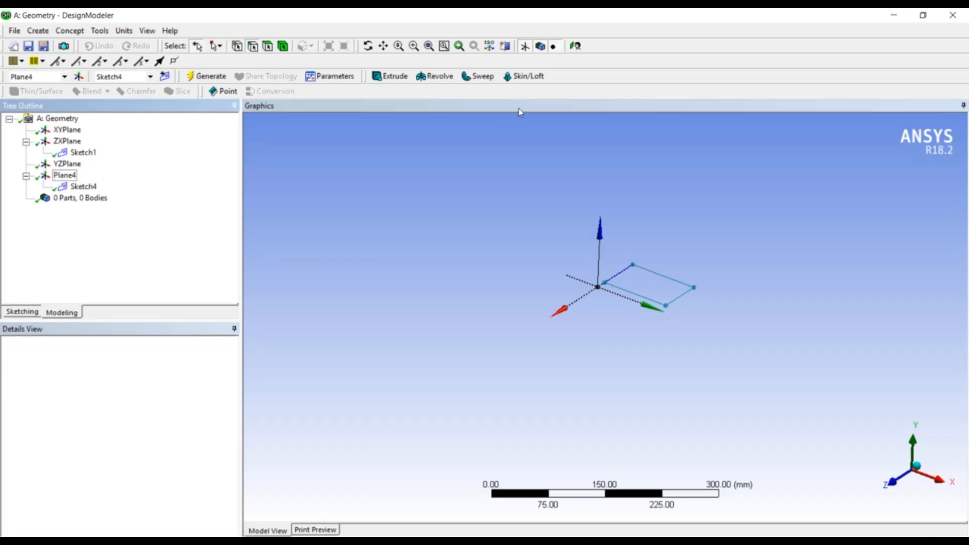
{"action": "left_click", "coordinate": [523, 76]}
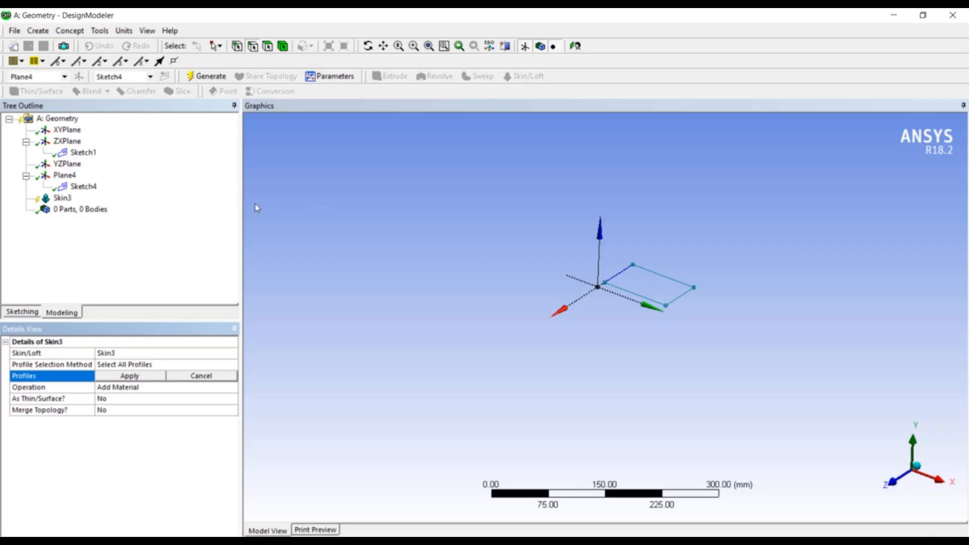
{"action": "left_click", "coordinate": [94, 157]}
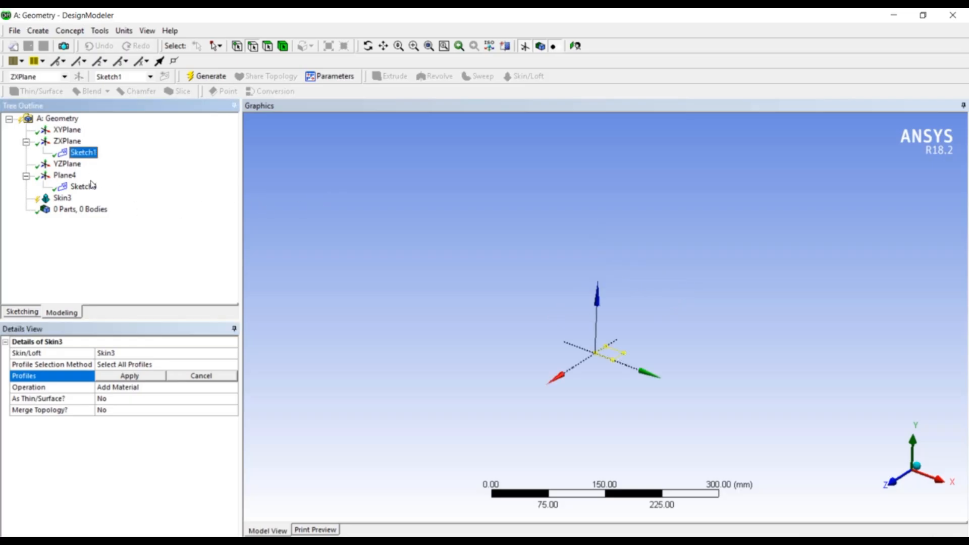
{"action": "left_click", "coordinate": [84, 187], "text": "ctrl"}
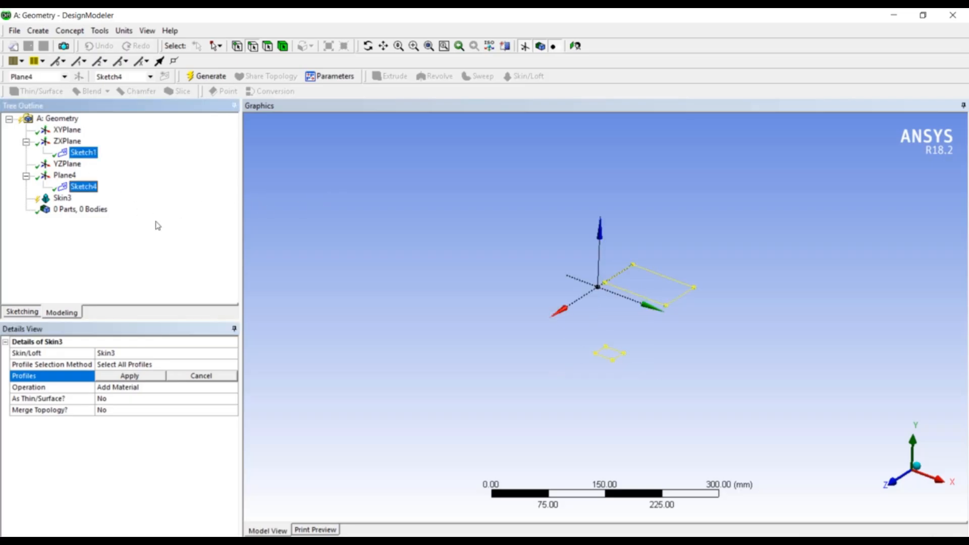
{"action": "left_click", "coordinate": [130, 376]}
{"action": "right_click", "coordinate": [66, 202]}
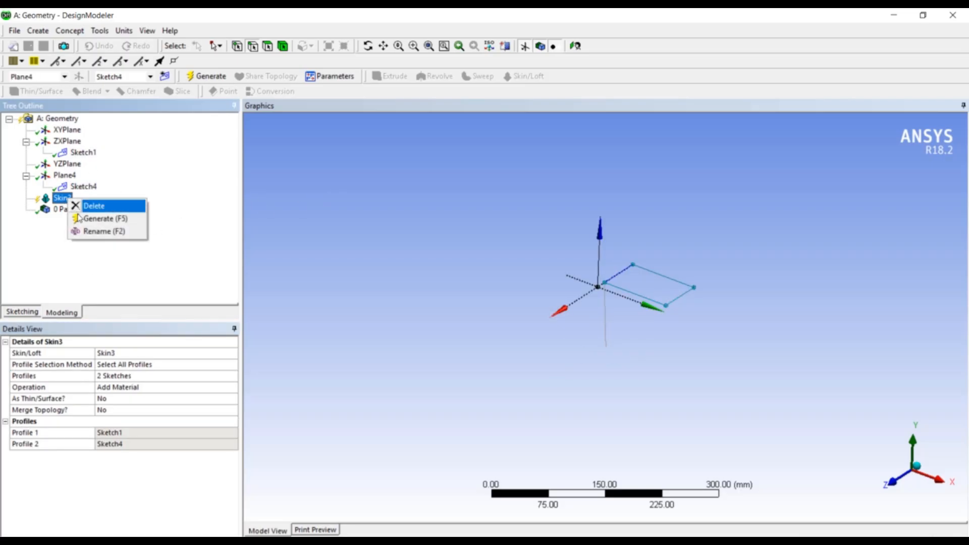
{"action": "left_click", "coordinate": [83, 217]}
{"action": "middle_click_drag", "start_coordinate": [454, 335], "coordinate": [477, 349]}
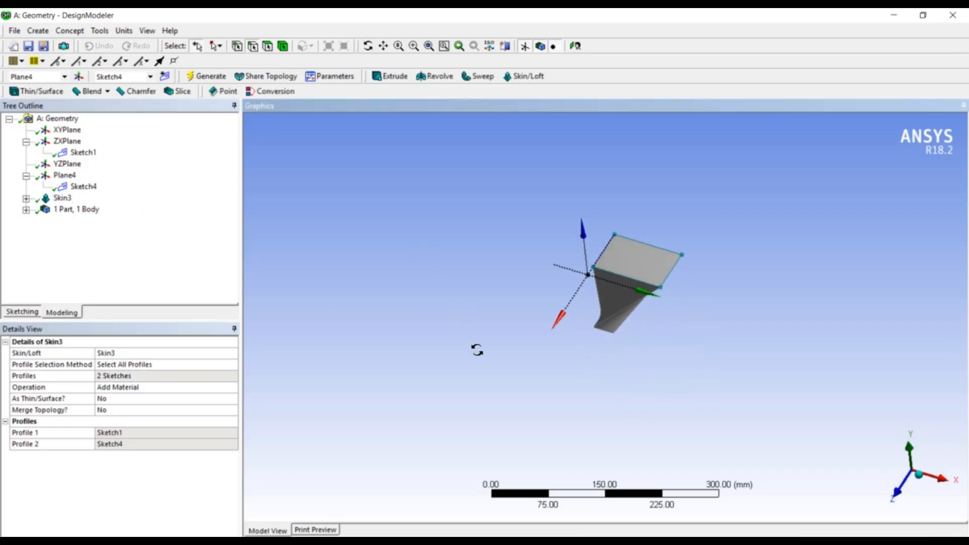
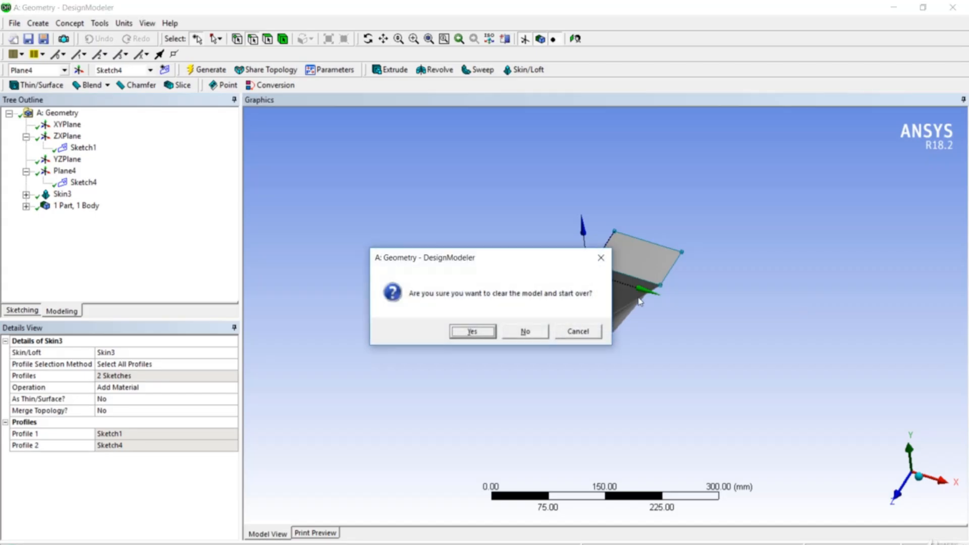
Clear the model to start over and add a construction point with its definition set to Manual Input
{"action": "left_click", "coordinate": [476, 332]}
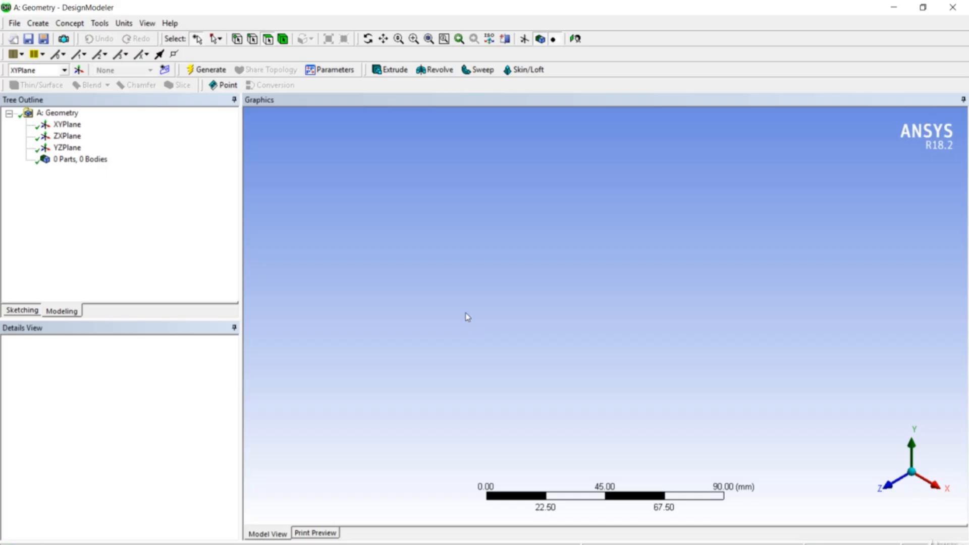
{"action": "left_click", "coordinate": [225, 87]}
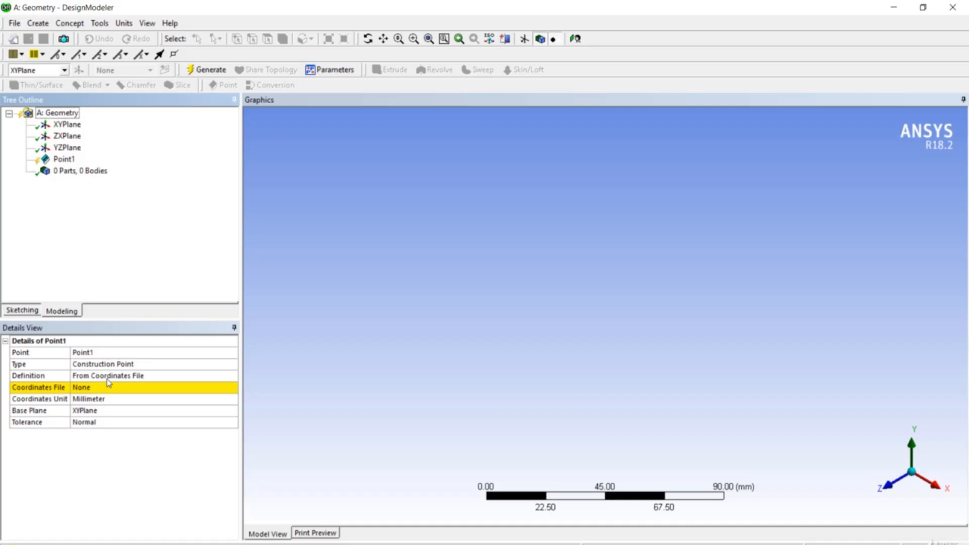
{"action": "left_click", "coordinate": [233, 378]}
{"action": "left_click", "coordinate": [233, 377]}
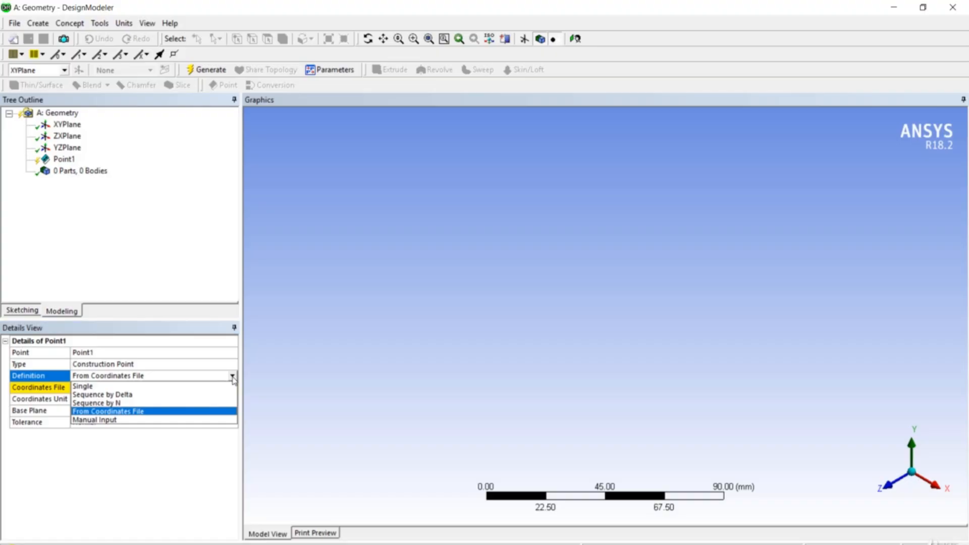
{"action": "left_click", "coordinate": [223, 421]}
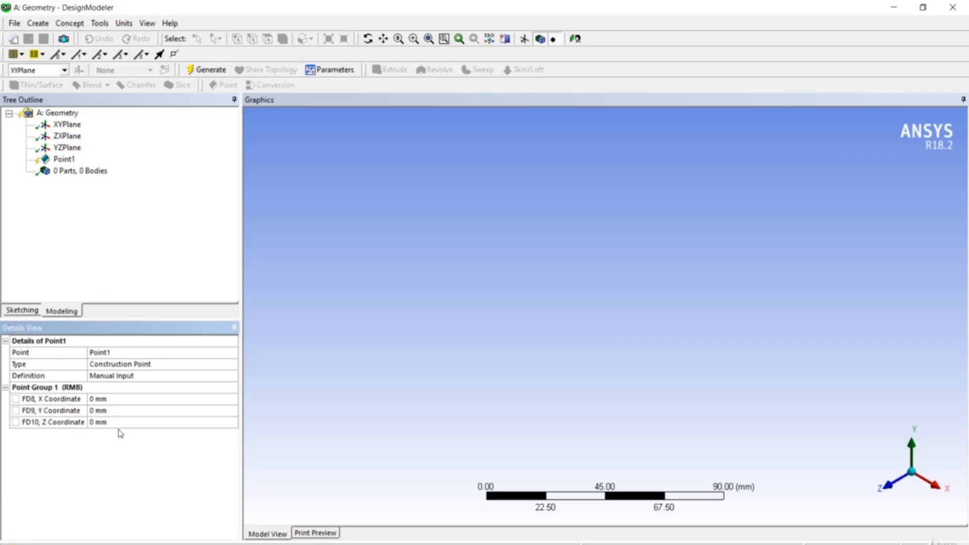
{"action": "right_click", "coordinate": [69, 160]}
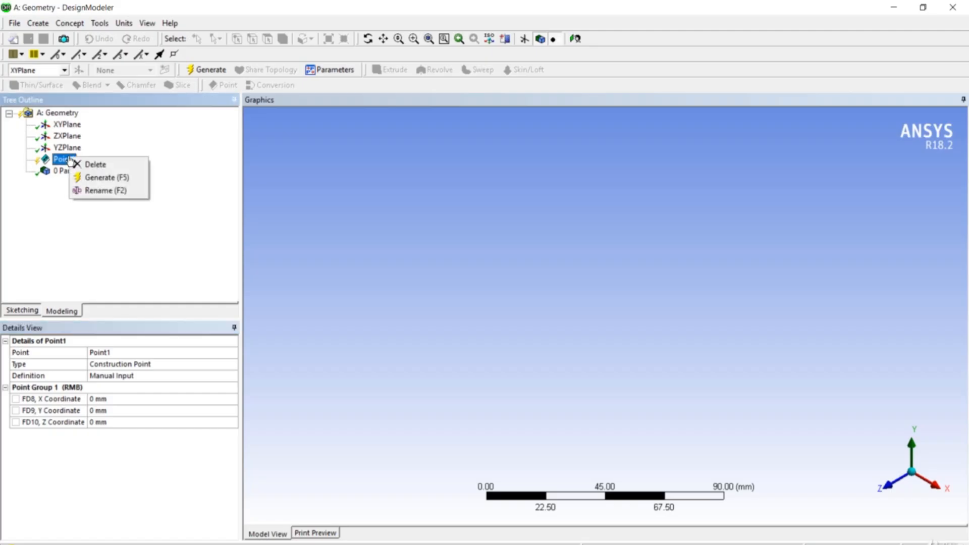
{"action": "left_click", "coordinate": [83, 190]}
{"action": "key", "text": "BackSpace"}
{"action": "key", "text": "Escape"}
Generate the first construction point at the origin, with X, Y and Z coordinates of 0 mm
{"action": "right_click", "coordinate": [72, 159]}
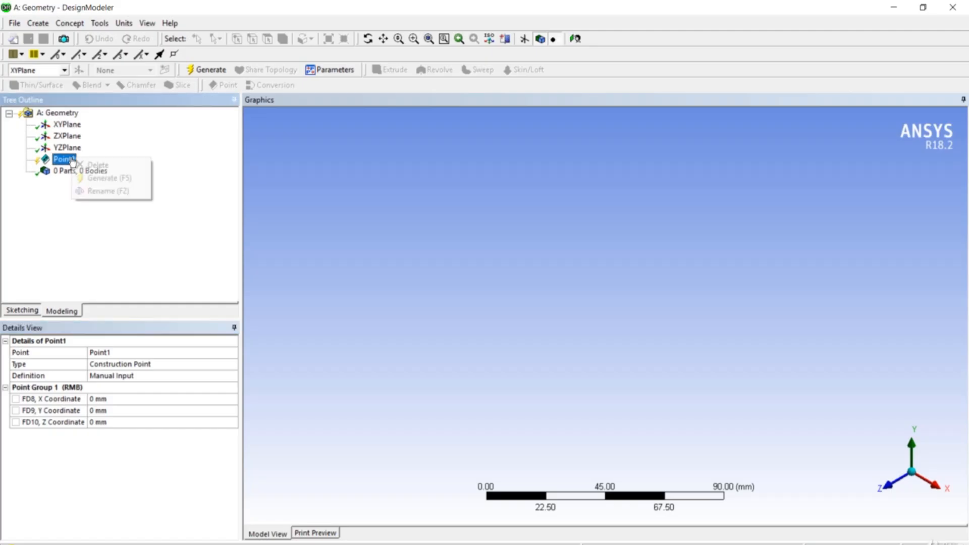
{"action": "left_click", "coordinate": [81, 178]}
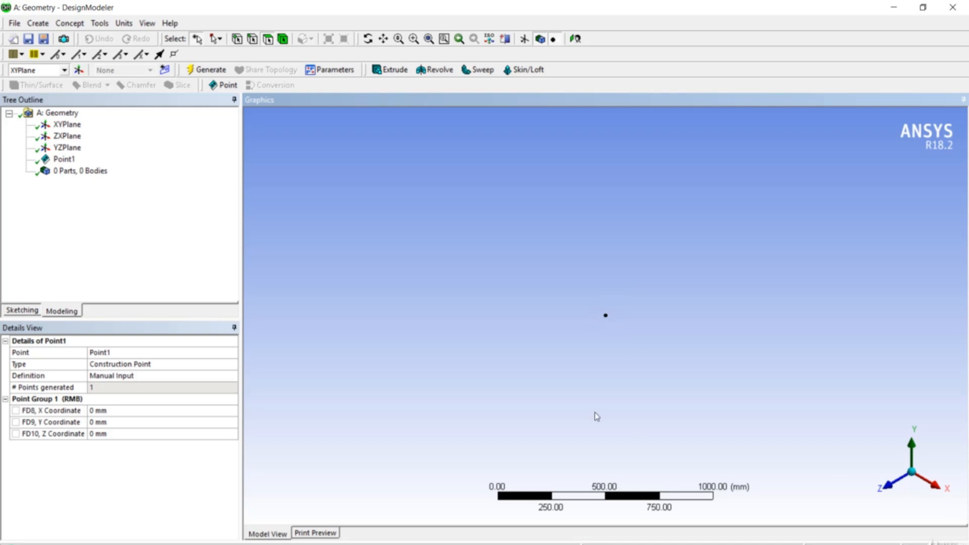
{"action": "left_click", "coordinate": [159, 243]}
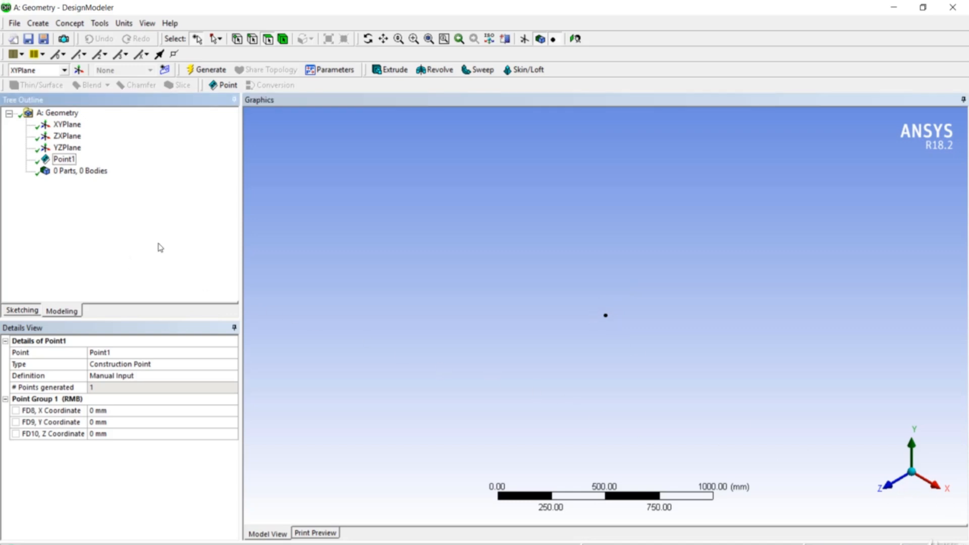
Create and generate a second construction point by Manual Input at X 100 mm, Y 0 mm and Z 0 mm
{"action": "left_click", "coordinate": [222, 86]}
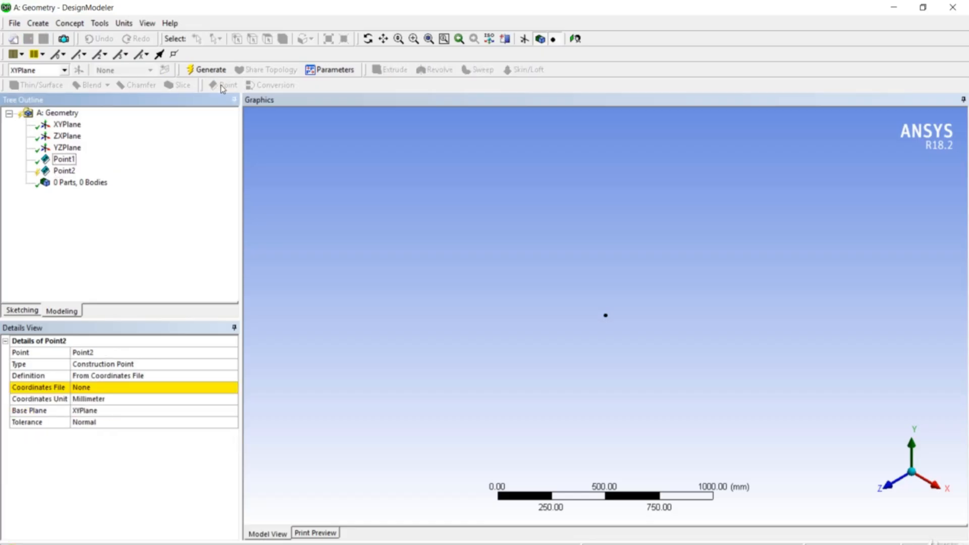
{"action": "left_click", "coordinate": [204, 376]}
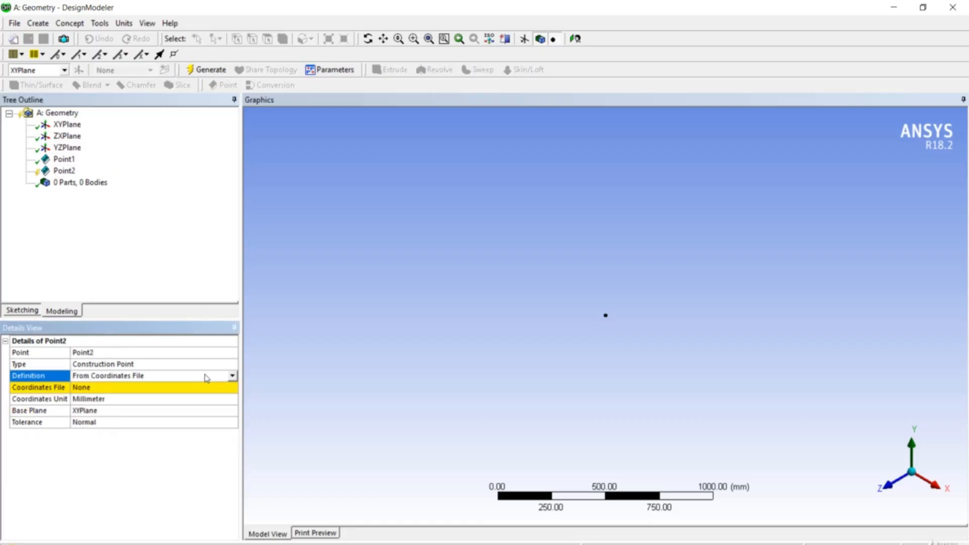
{"action": "left_click", "coordinate": [232, 376]}
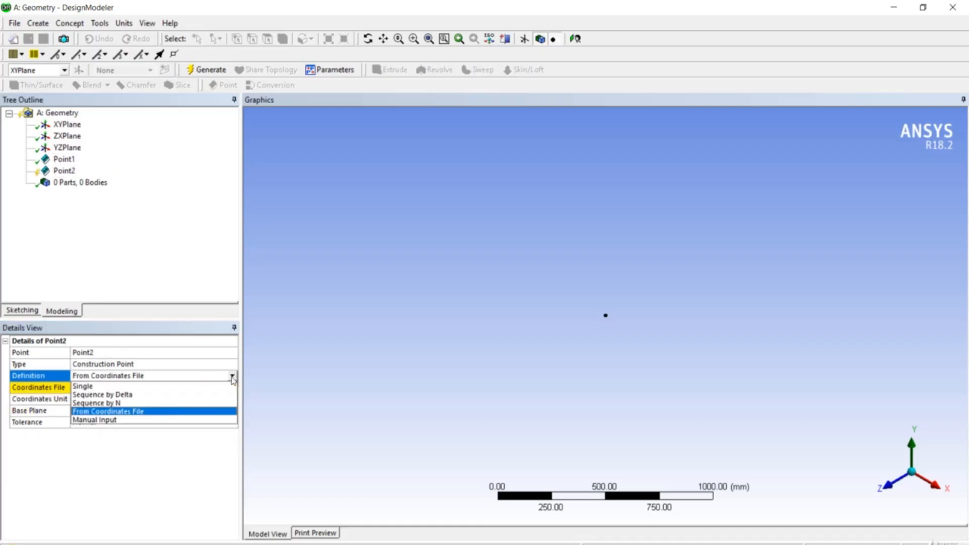
{"action": "left_click", "coordinate": [221, 419]}
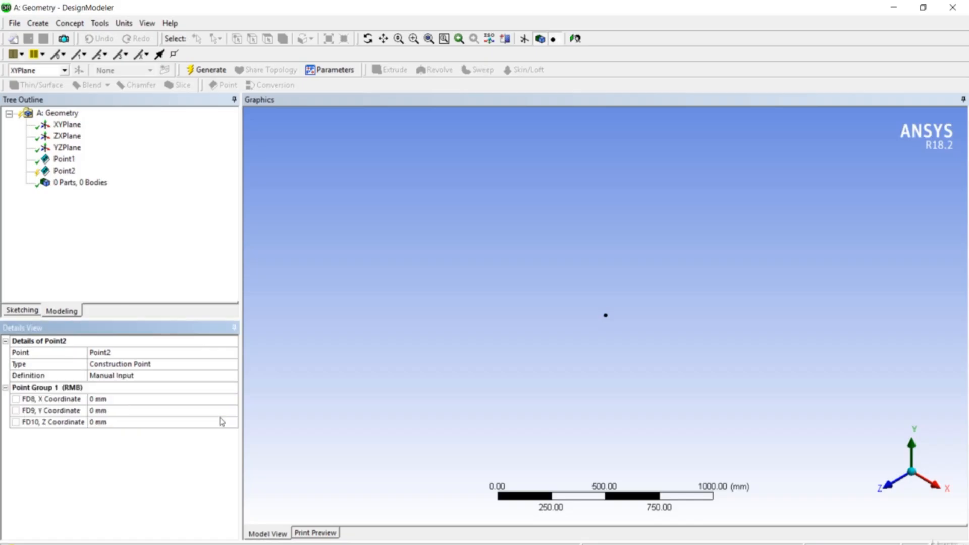
{"action": "left_click", "coordinate": [124, 398]}
{"action": "type", "text": "100"}
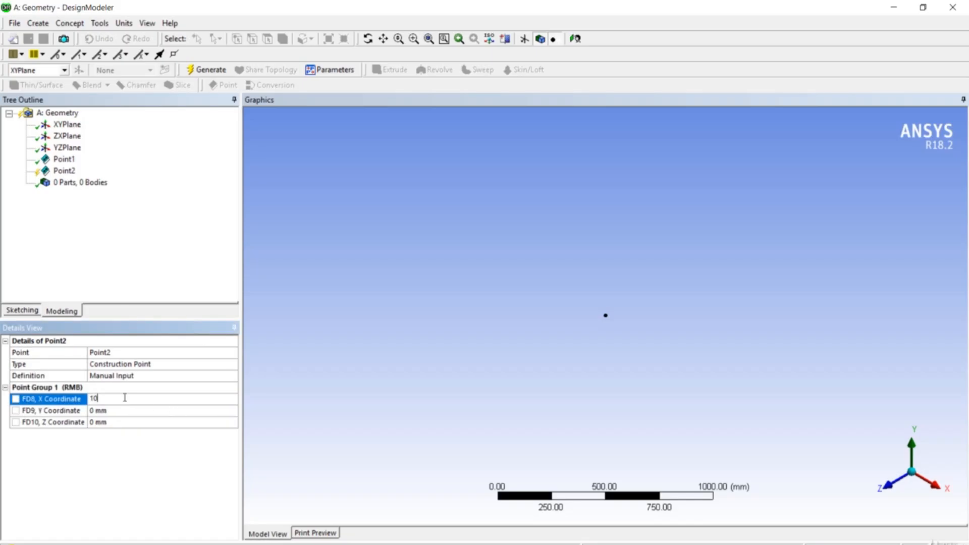
{"action": "left_click", "coordinate": [126, 413]}
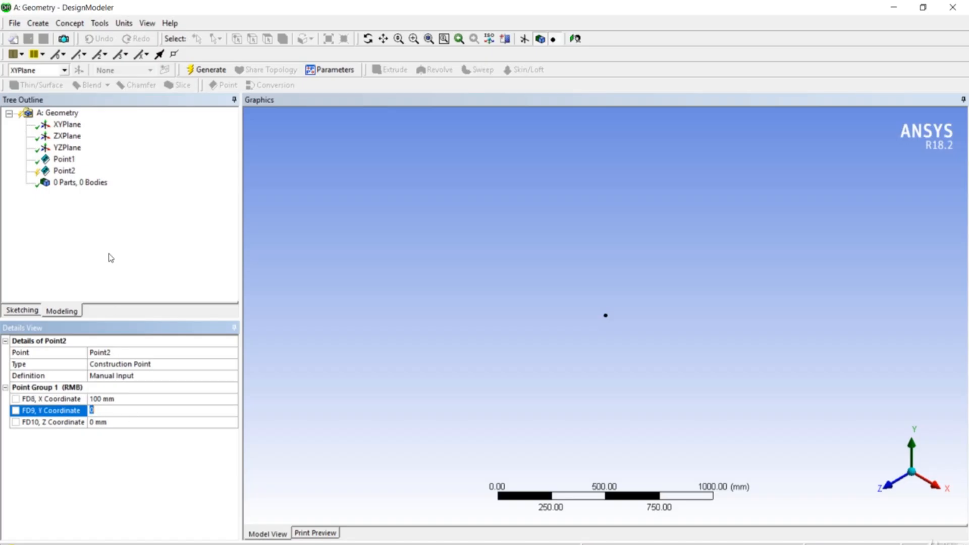
{"action": "left_click", "coordinate": [68, 172]}
{"action": "right_click", "coordinate": [70, 175]}
{"action": "left_click", "coordinate": [99, 191]}
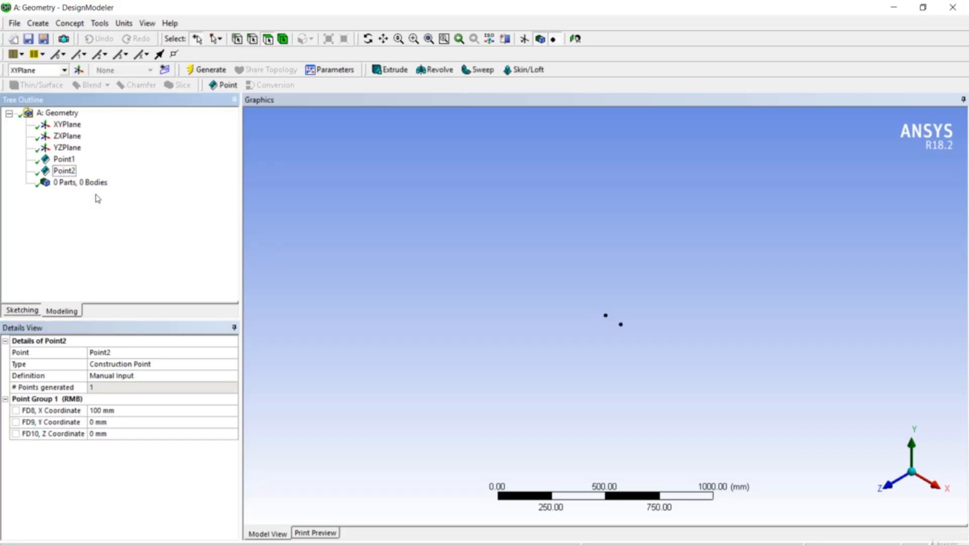
Create and generate a Lines From Points feature connecting the two construction points, using Add Material
{"action": "scroll", "coordinate": [634, 353], "scroll_direction": "up", "scroll_amount": 5}
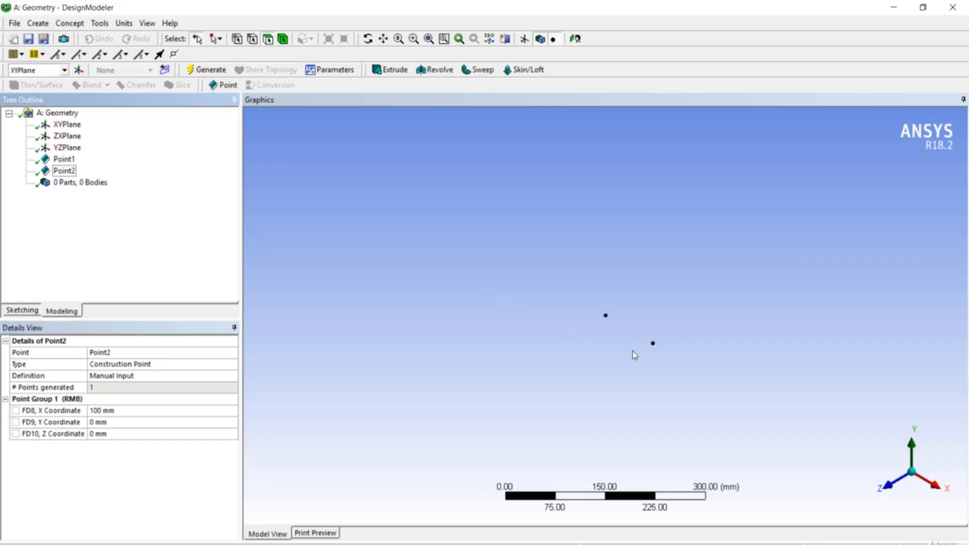
{"action": "scroll", "coordinate": [634, 354], "scroll_direction": "up", "scroll_amount": 1}
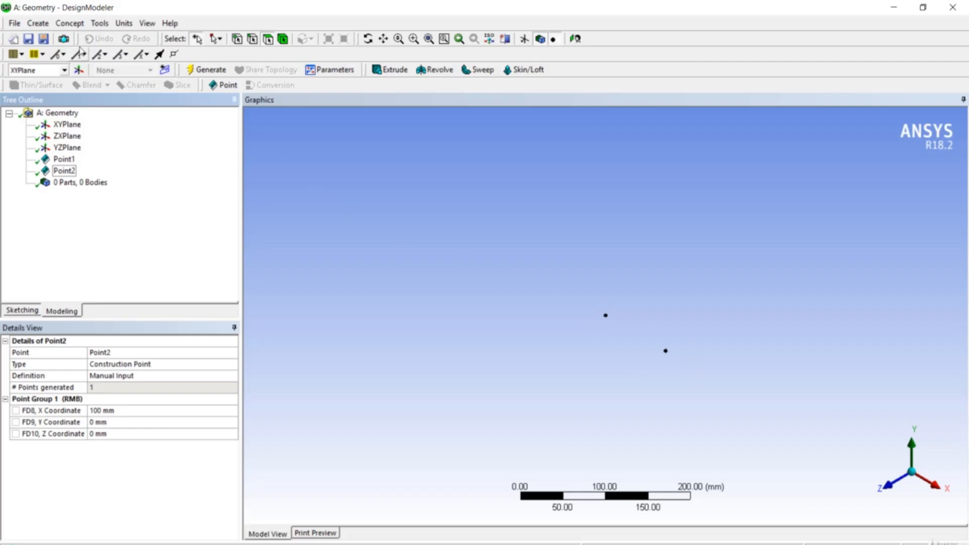
{"action": "left_click", "coordinate": [71, 24]}
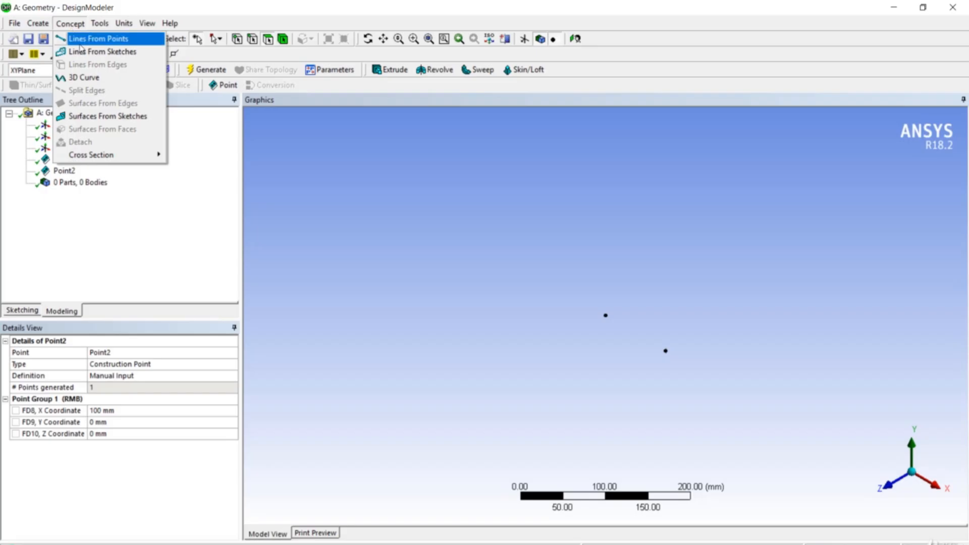
{"action": "left_click", "coordinate": [79, 44]}
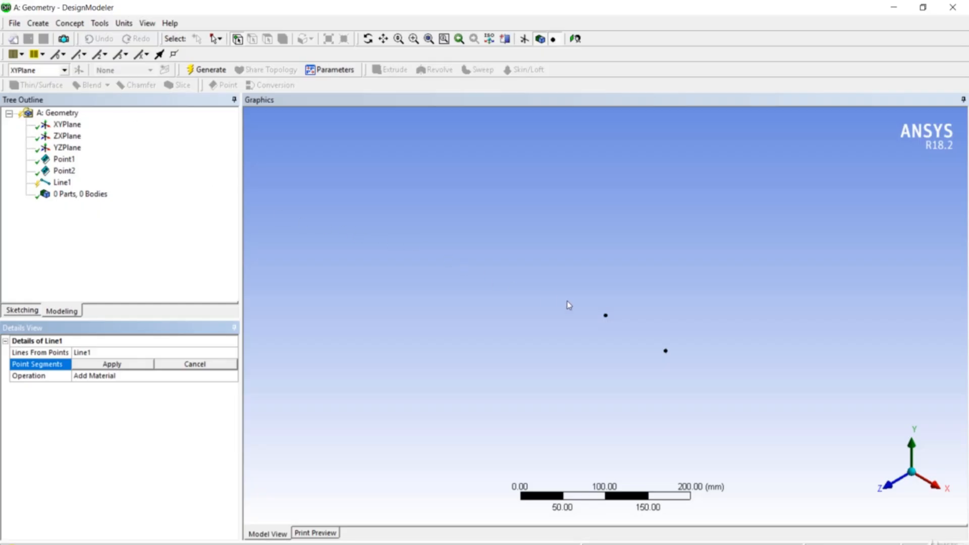
{"action": "left_click", "coordinate": [606, 315]}
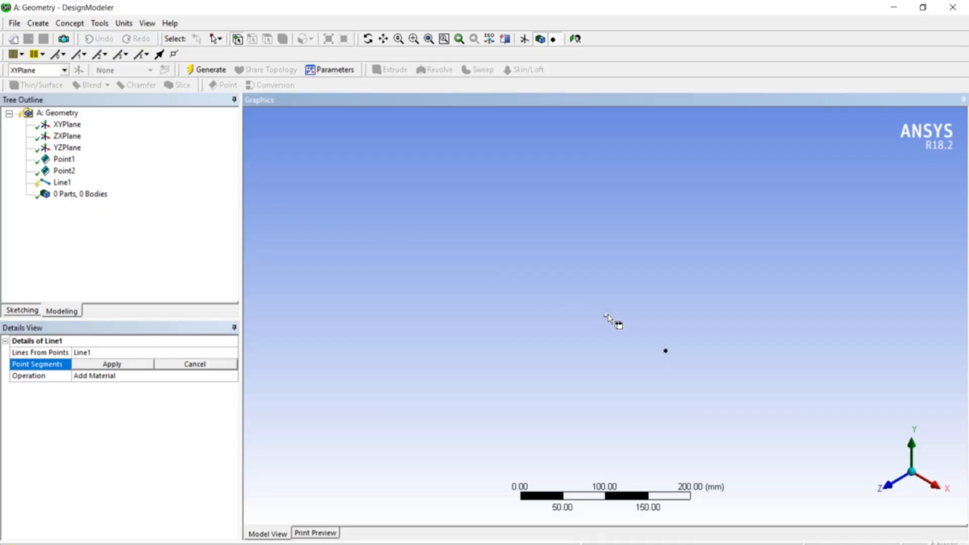
{"action": "left_click", "coordinate": [664, 351], "text": "ctrl"}
{"action": "left_click", "coordinate": [142, 364]}
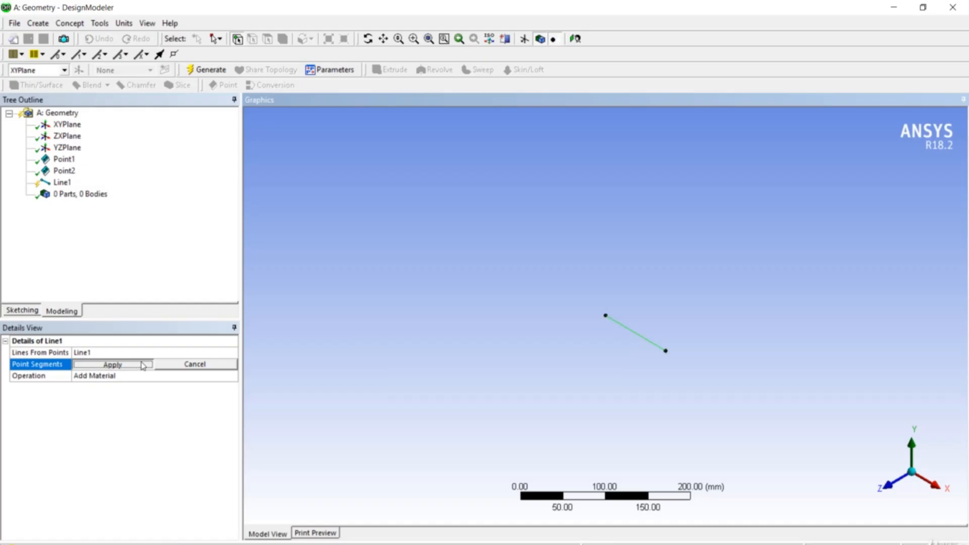
{"action": "left_click", "coordinate": [62, 184]}
{"action": "right_click", "coordinate": [62, 185]}
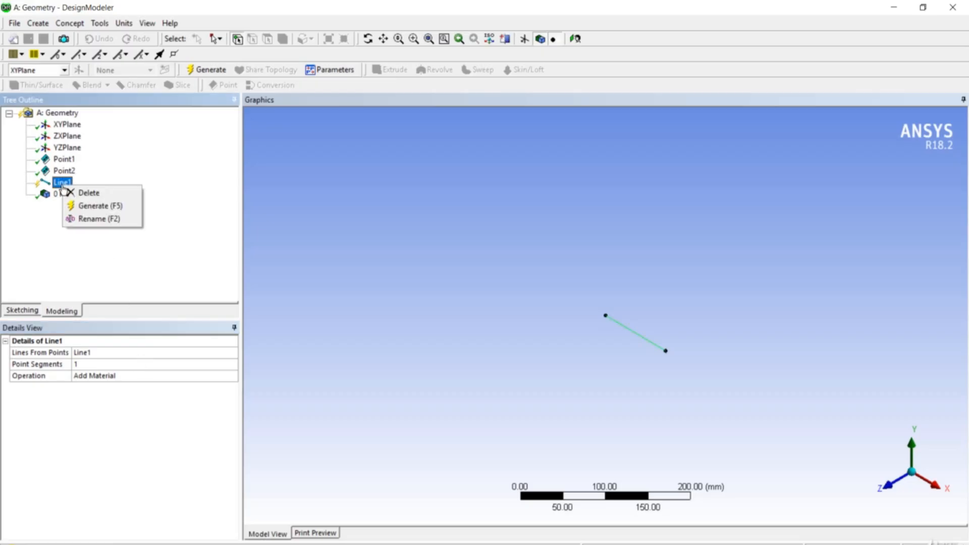
{"action": "left_click", "coordinate": [89, 206]}
{"action": "scroll", "coordinate": [638, 353], "scroll_direction": "up", "scroll_amount": 4}
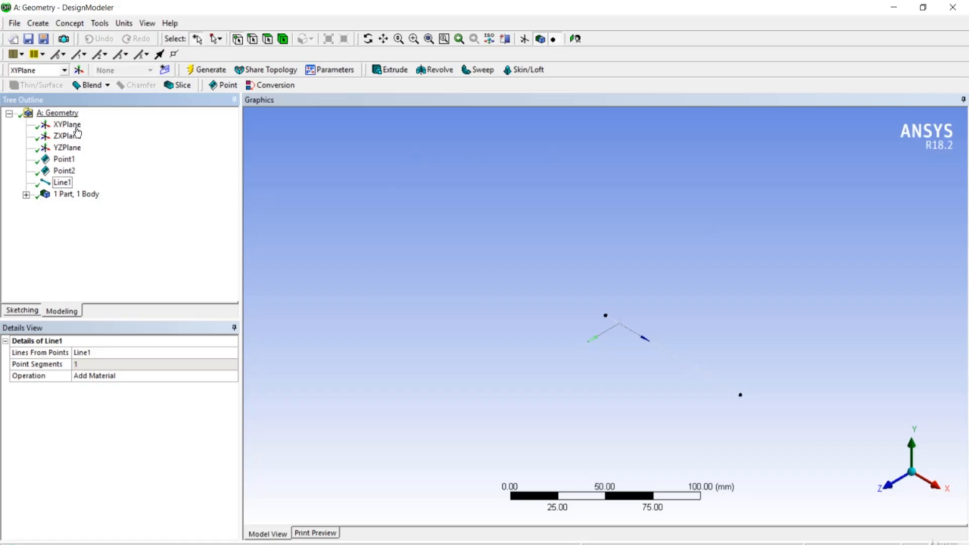
Delete the line and both construction points from the model
{"action": "left_click", "coordinate": [64, 158]}
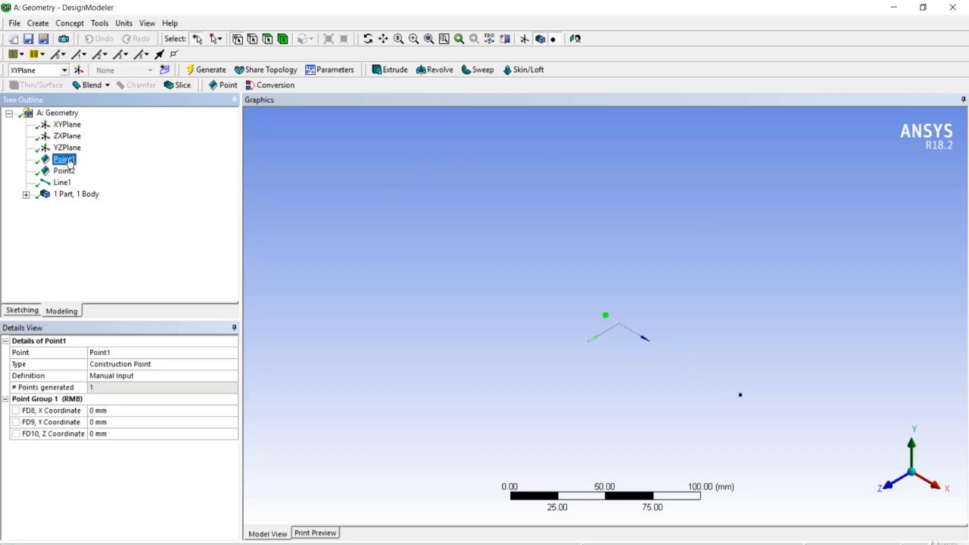
{"action": "left_click", "coordinate": [63, 182]}
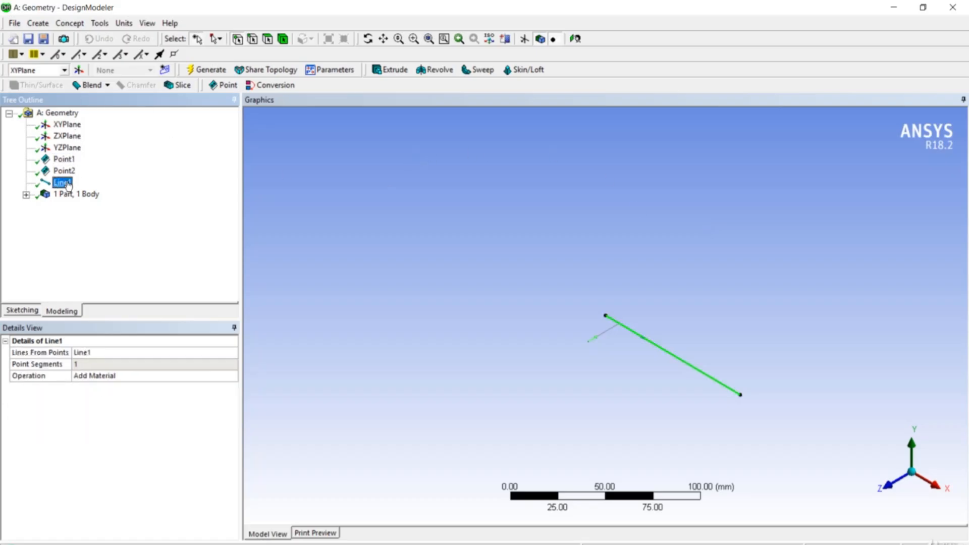
{"action": "key", "text": "Delete"}
{"action": "left_click", "coordinate": [452, 333]}
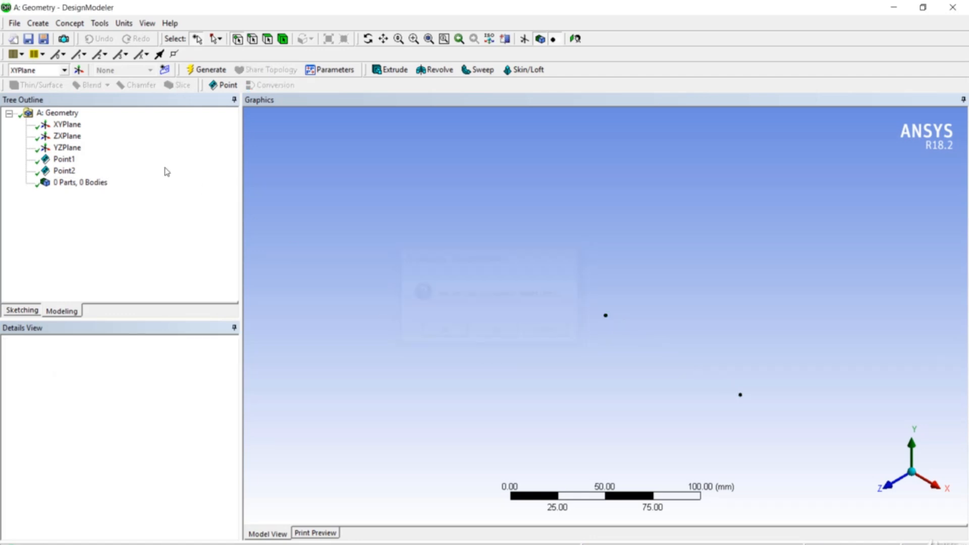
{"action": "left_click", "coordinate": [64, 170]}
{"action": "key", "text": "Delete"}
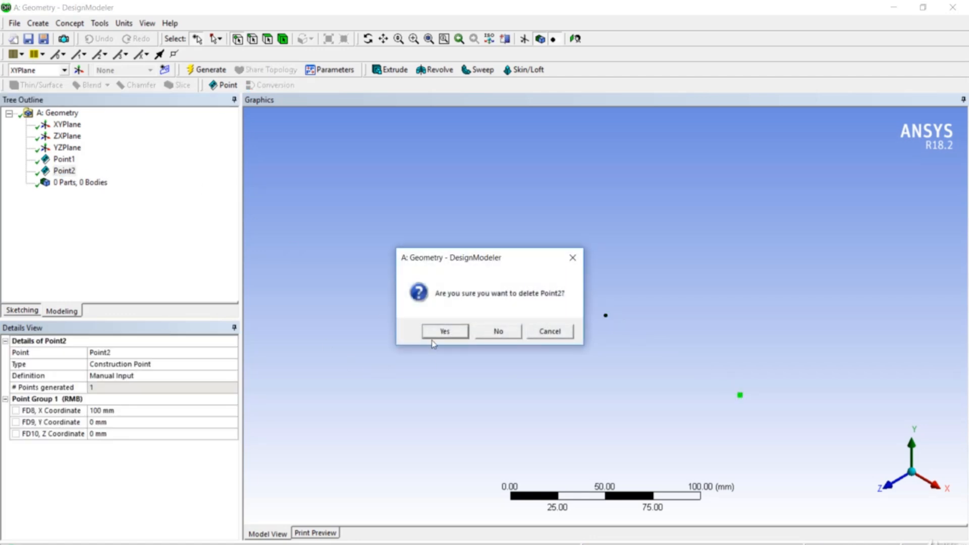
{"action": "left_click", "coordinate": [444, 331]}
{"action": "left_click", "coordinate": [64, 159]}
{"action": "key", "text": "Delete"}
{"action": "left_click", "coordinate": [442, 332]}
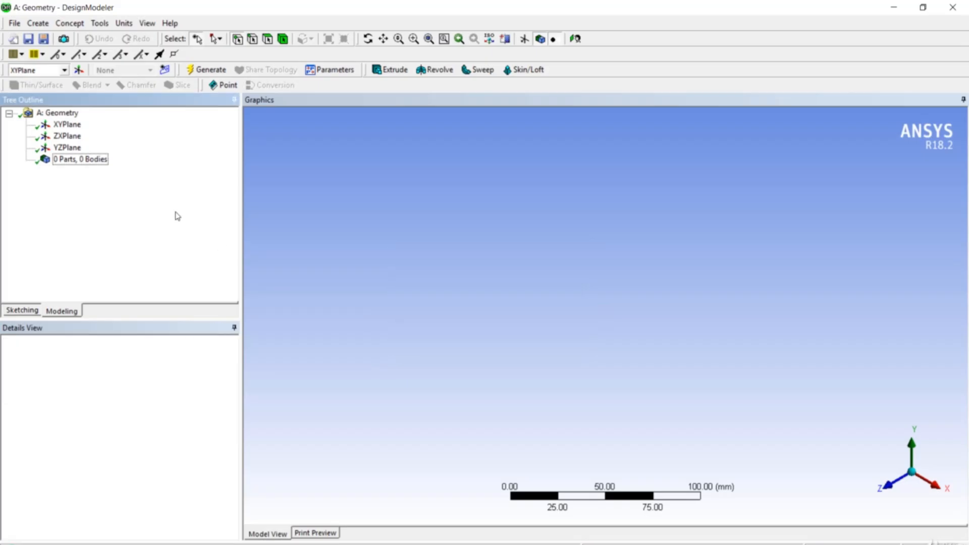
Open the POINTS DATA -bICYCLE FRAME text file from Ansys Course Files, Design Modeller in Notepad, examine its coordinate layout, and close it
{"action": "left_click", "coordinate": [889, 7]}
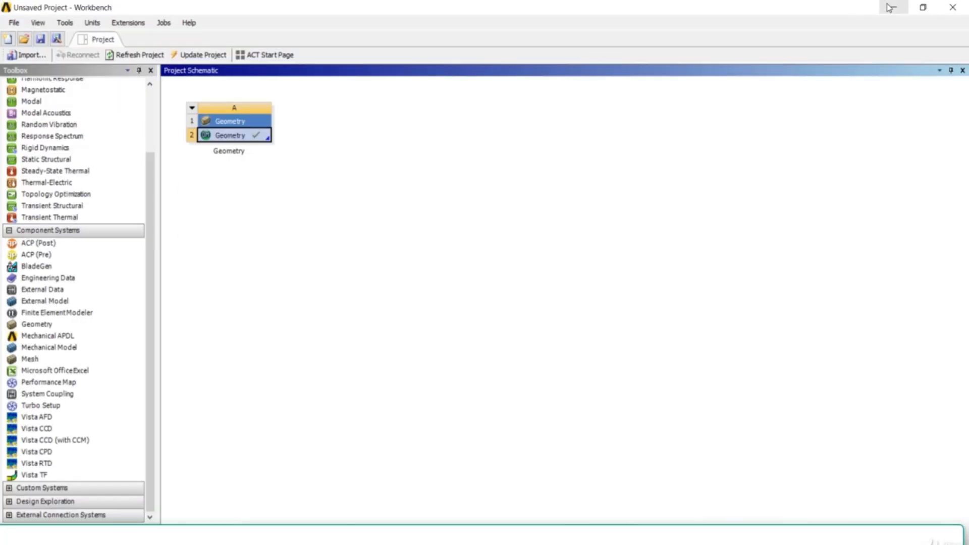
{"action": "left_click", "coordinate": [887, 7]}
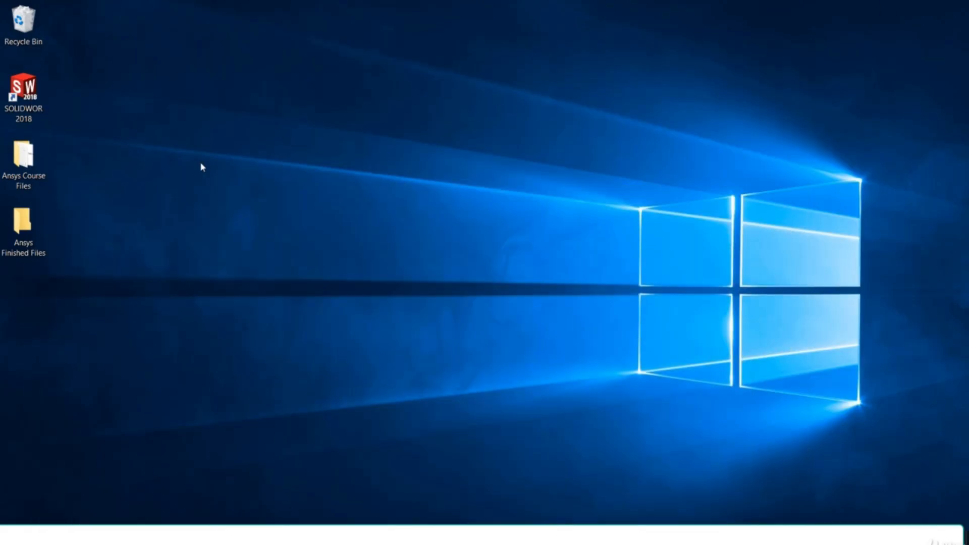
{"action": "left_click", "coordinate": [32, 172]}
{"action": "double_click", "coordinate": [32, 172]}
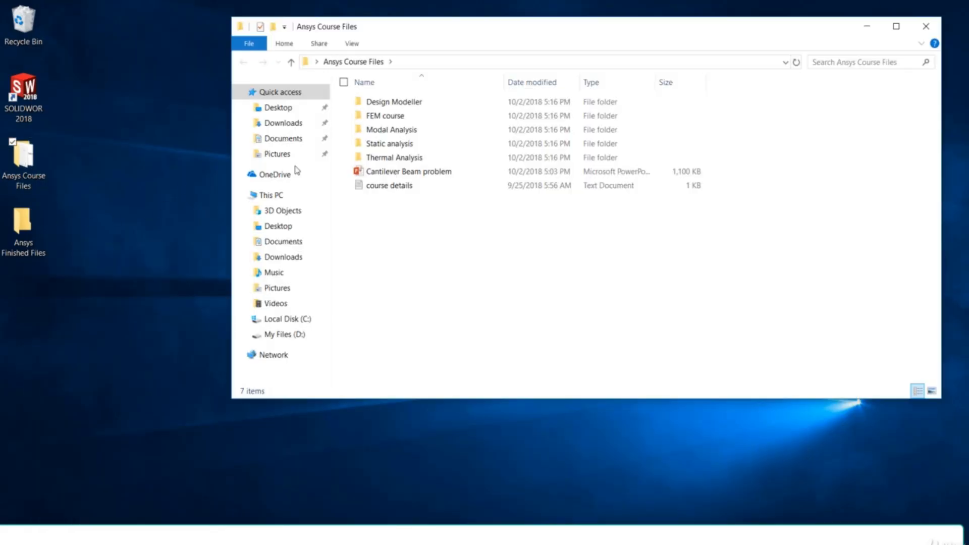
{"action": "left_click", "coordinate": [433, 106]}
{"action": "double_click", "coordinate": [433, 107]}
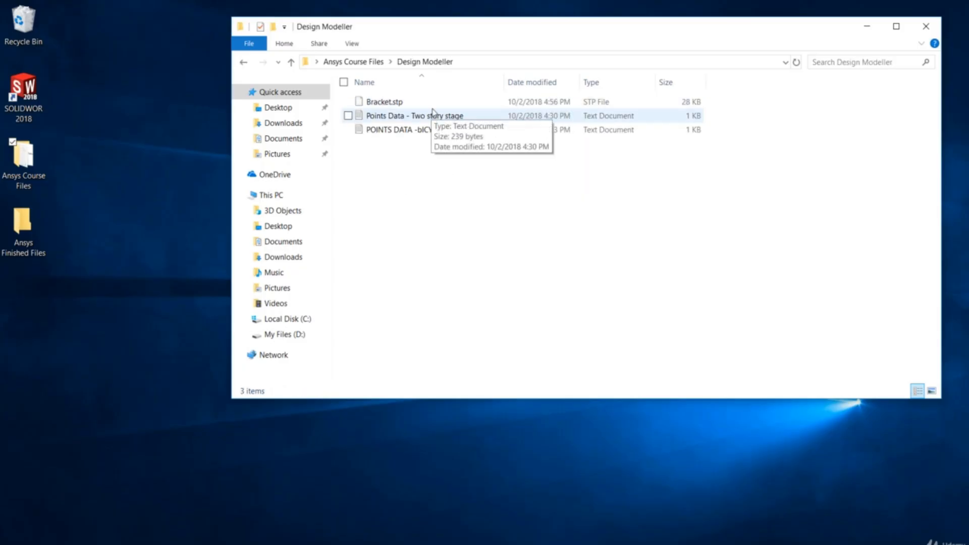
{"action": "double_click", "coordinate": [437, 131]}
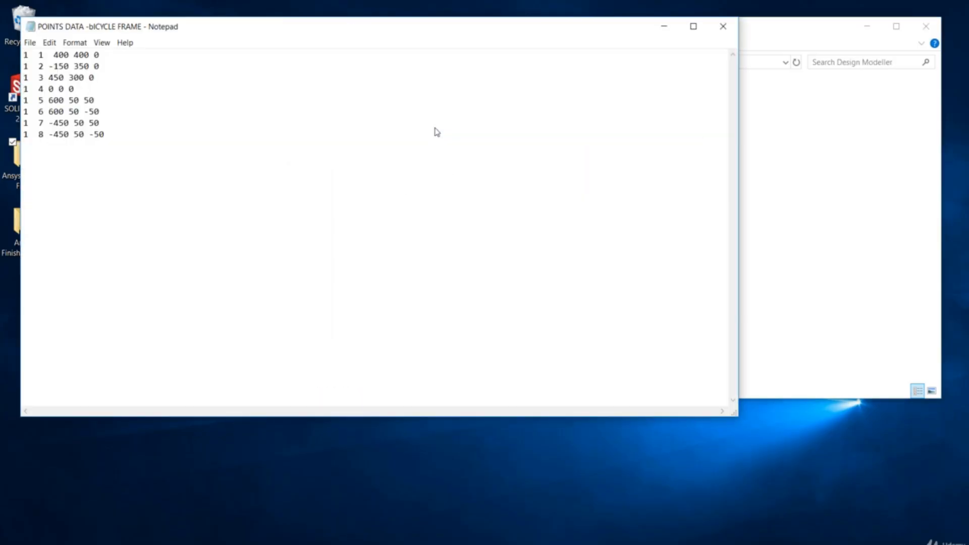
{"action": "left_click", "coordinate": [693, 26]}
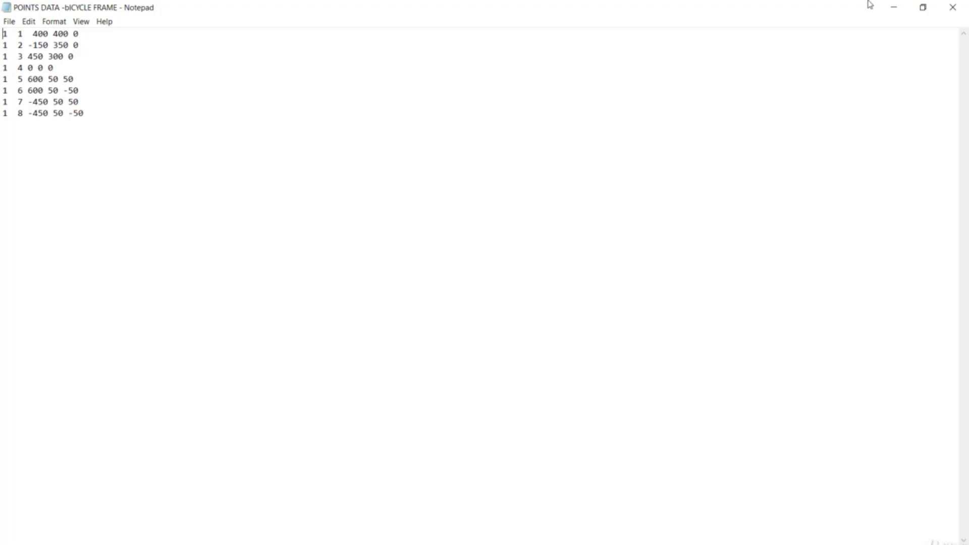
{"action": "left_click", "coordinate": [953, 7]}
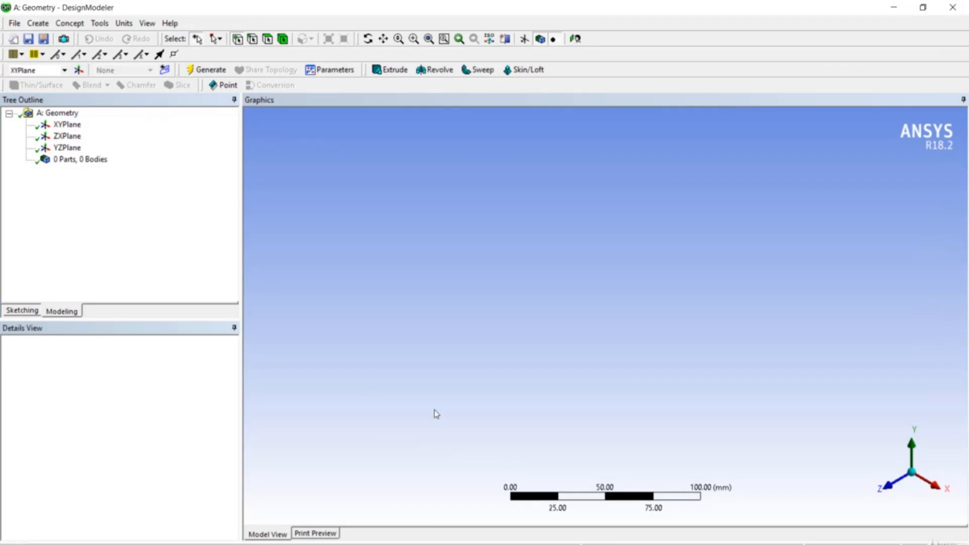
Create and generate construction points From Coordinates File, using POINTS DATA -bICYCLE FRAME.txt from the Design Modeller course folder
{"action": "left_click", "coordinate": [141, 203]}
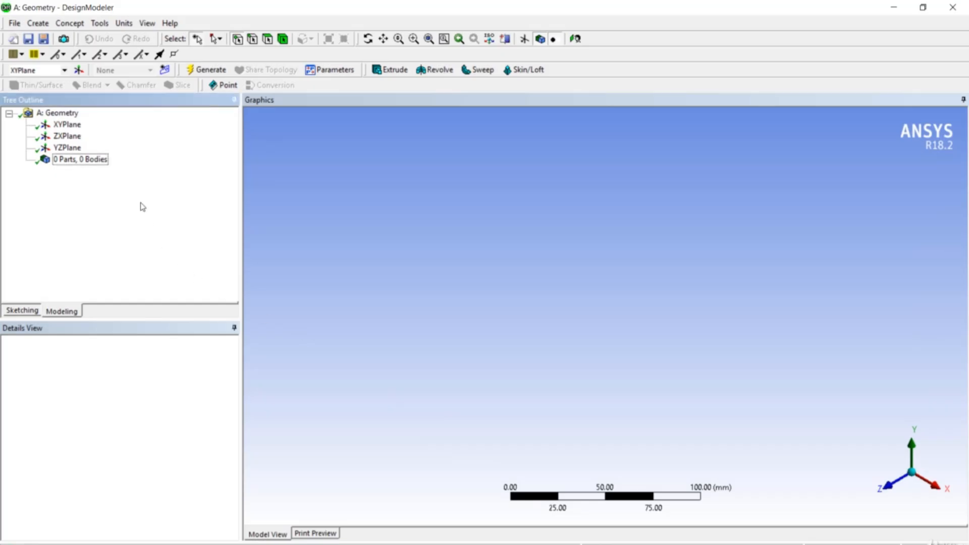
{"action": "left_click", "coordinate": [222, 85]}
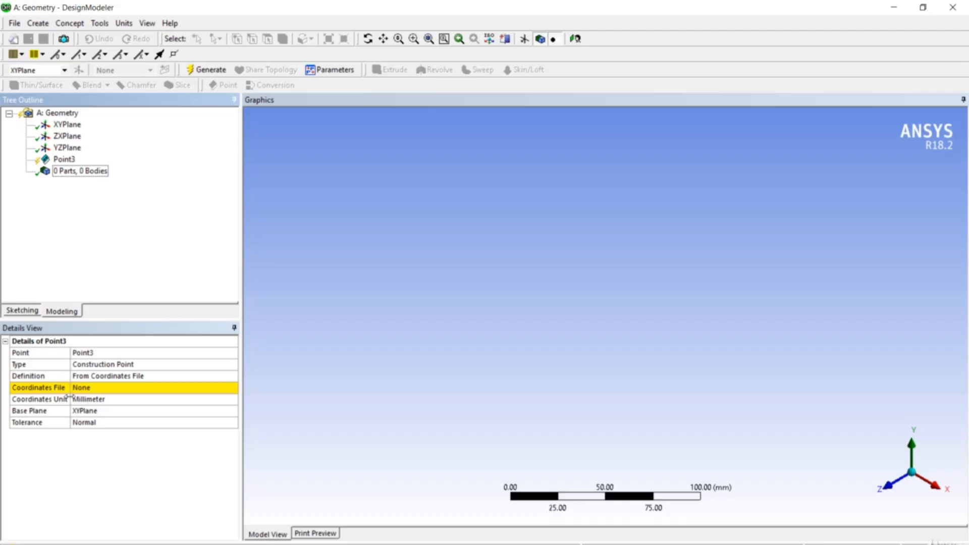
{"action": "left_click", "coordinate": [99, 393]}
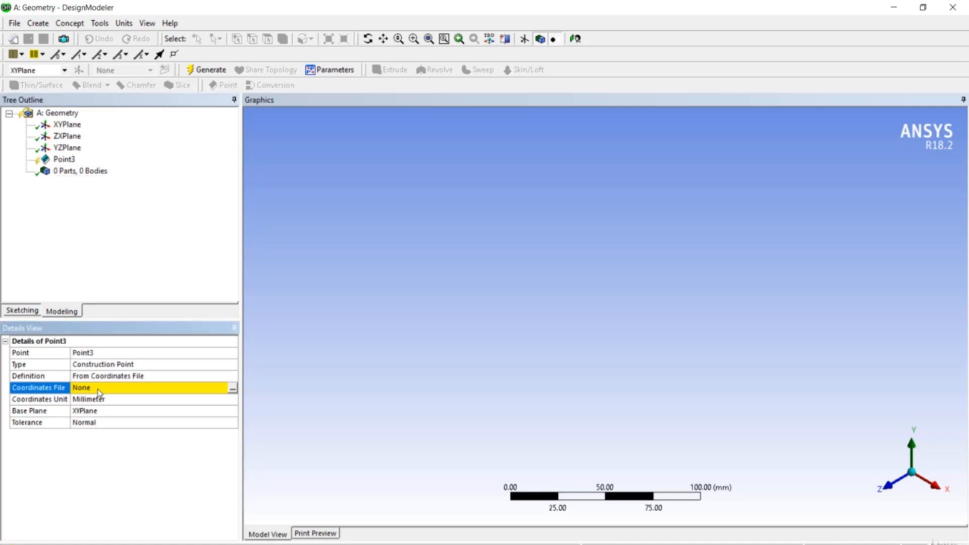
{"action": "left_click", "coordinate": [233, 389]}
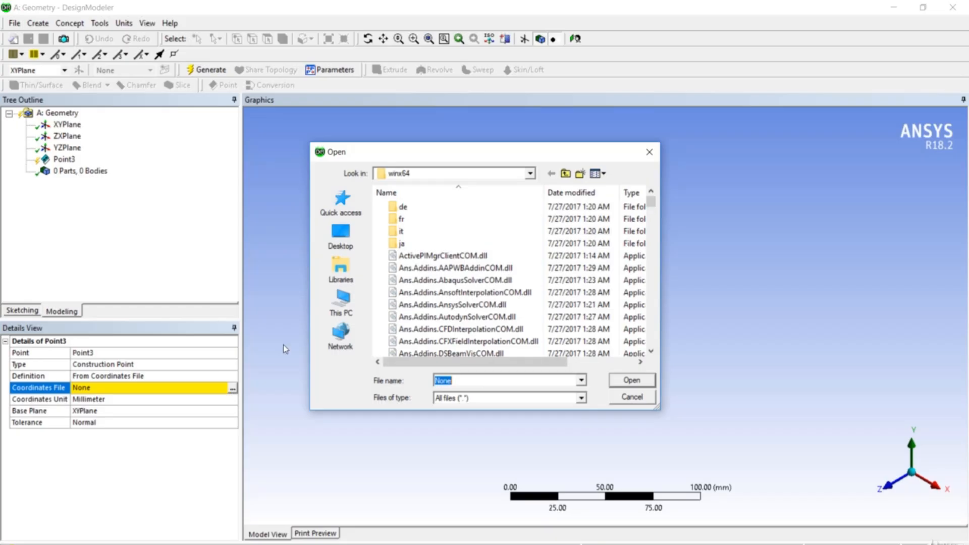
{"action": "left_click", "coordinate": [341, 237]}
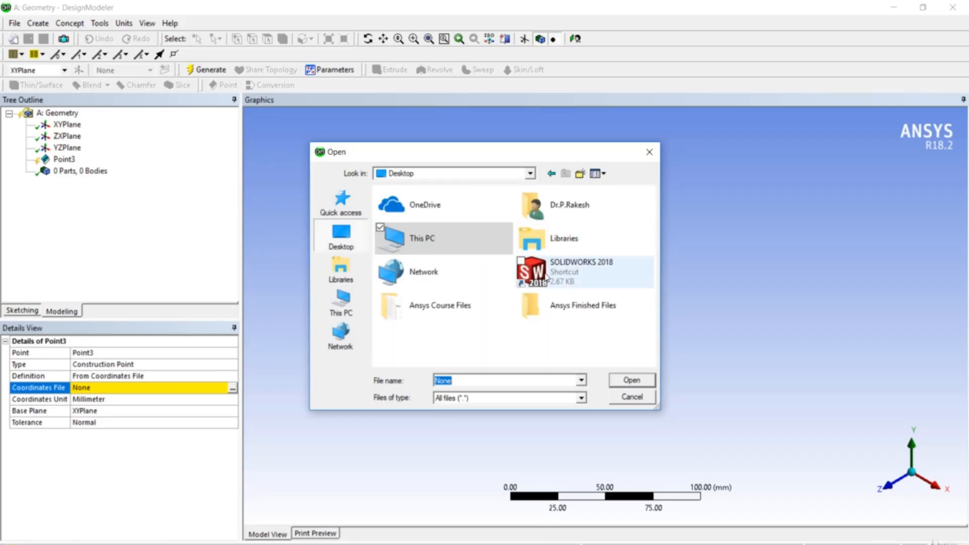
{"action": "left_click", "coordinate": [491, 320]}
{"action": "double_click", "coordinate": [491, 321]}
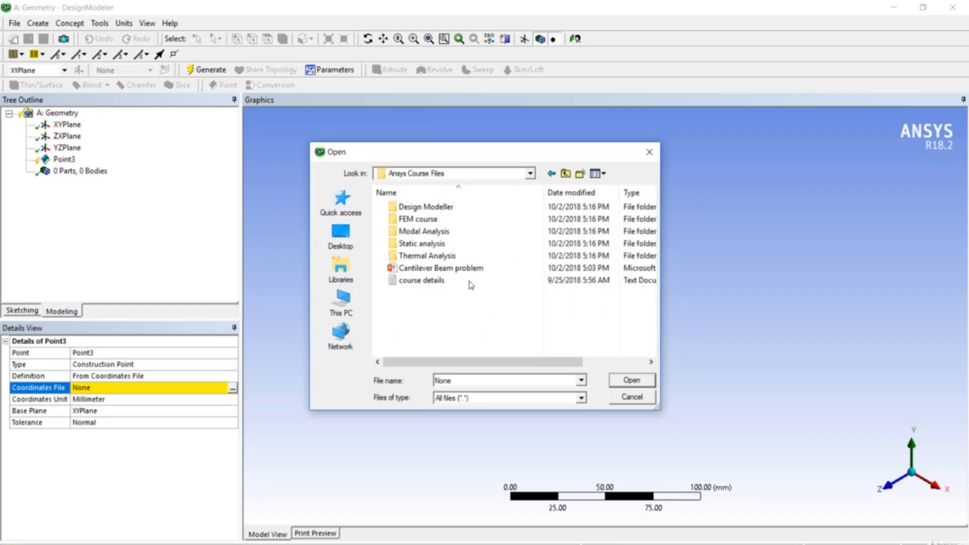
{"action": "double_click", "coordinate": [461, 211]}
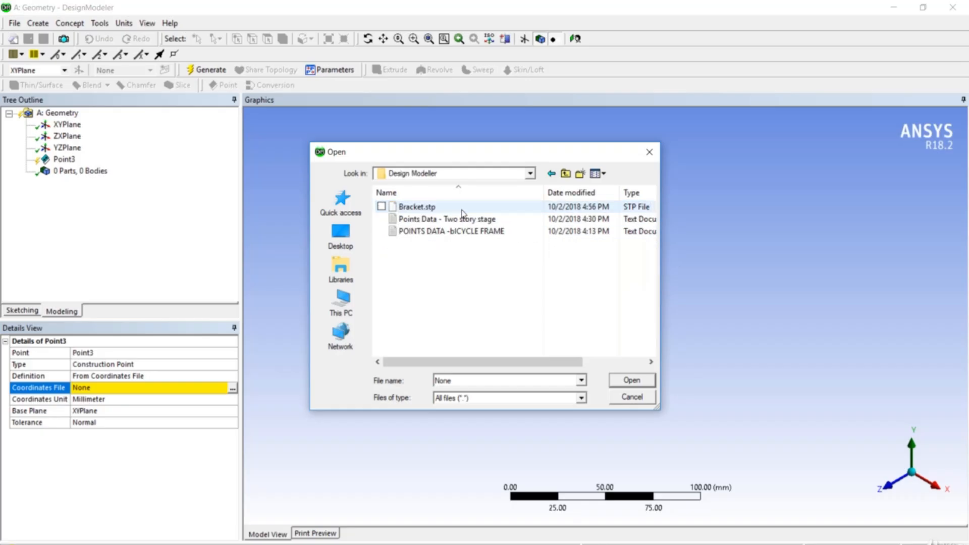
{"action": "left_click", "coordinate": [470, 233]}
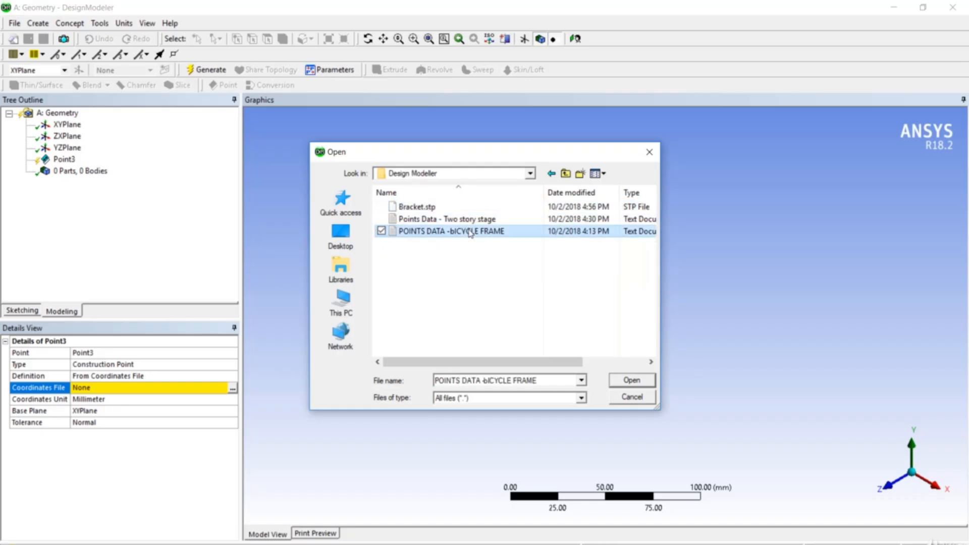
{"action": "left_click", "coordinate": [628, 380]}
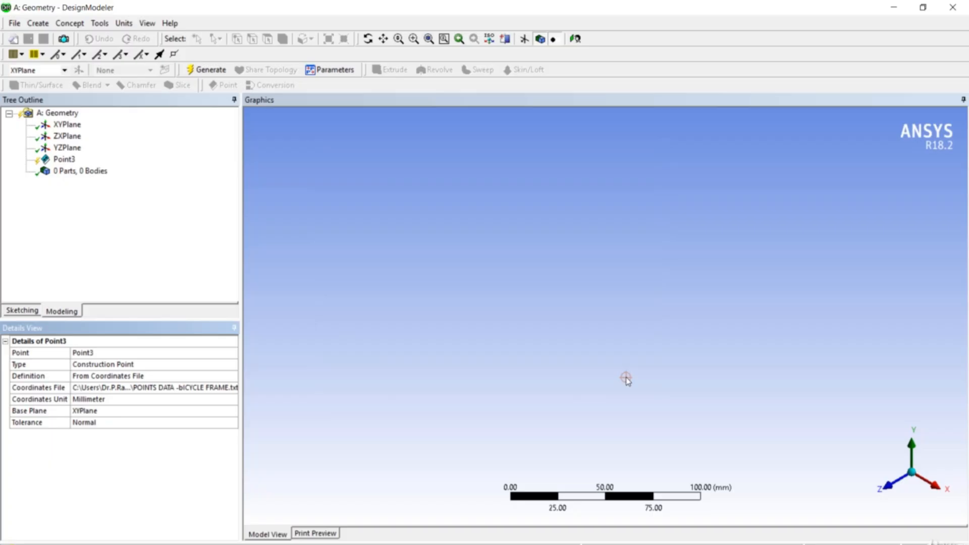
{"action": "right_click", "coordinate": [64, 159]}
{"action": "left_click", "coordinate": [98, 181]}
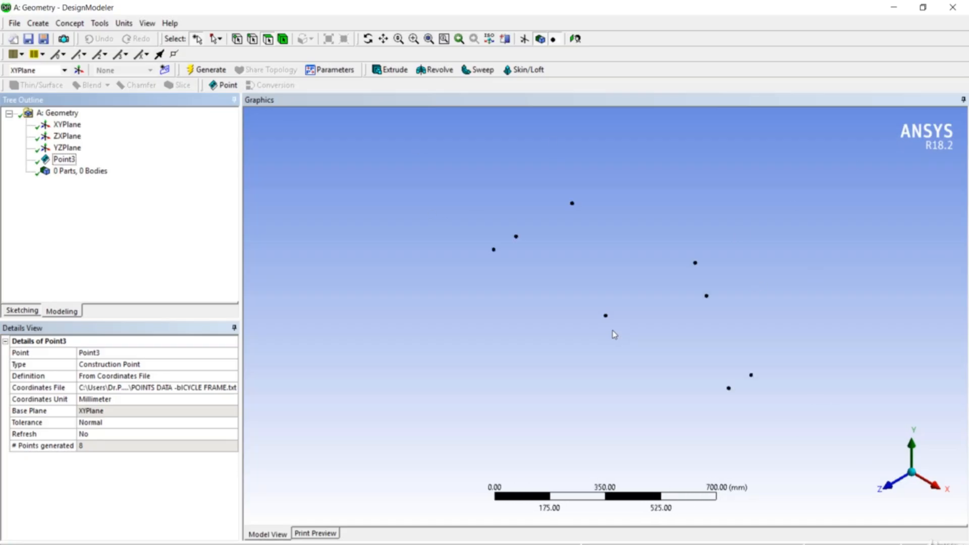
{"action": "middle_click_drag", "start_coordinate": [740, 228], "coordinate": [770, 174]}
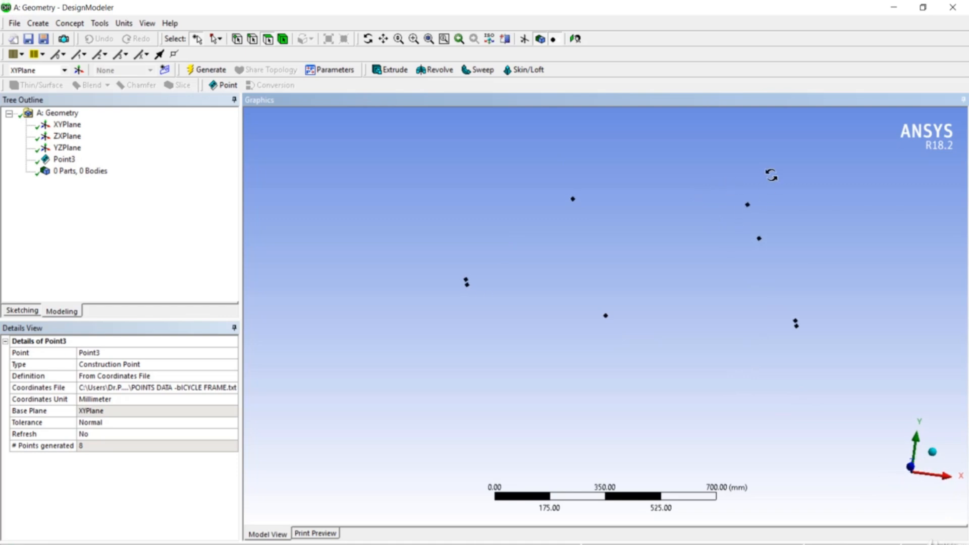
{"action": "scroll", "coordinate": [656, 180], "scroll_direction": "up", "scroll_amount": 1}
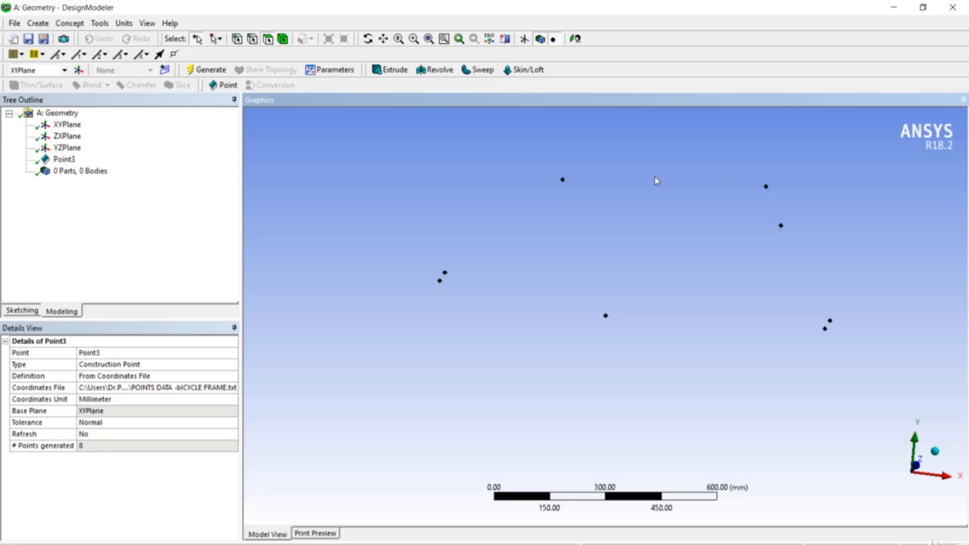
{"action": "left_click", "coordinate": [430, 43]}
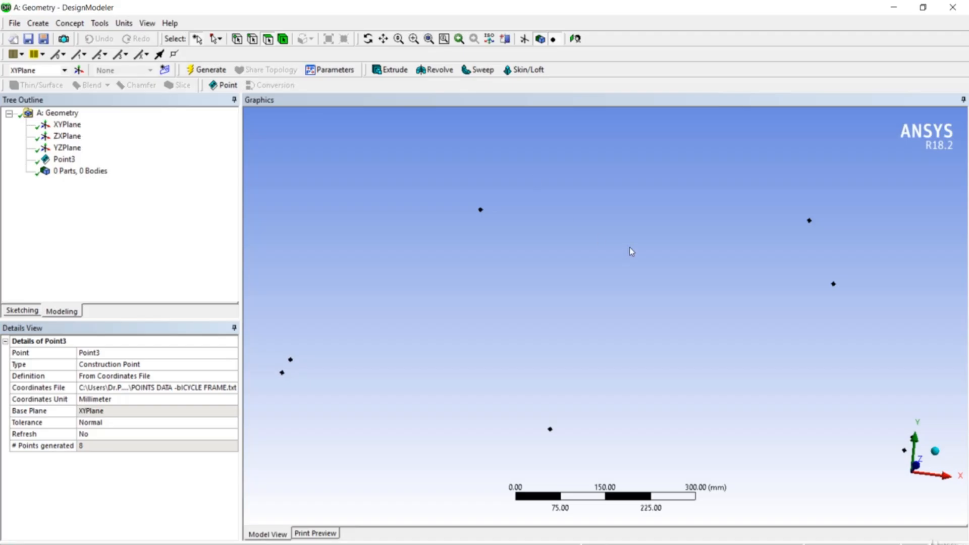
{"action": "middle_click_drag", "start_coordinate": [643, 226], "coordinate": [599, 269]}
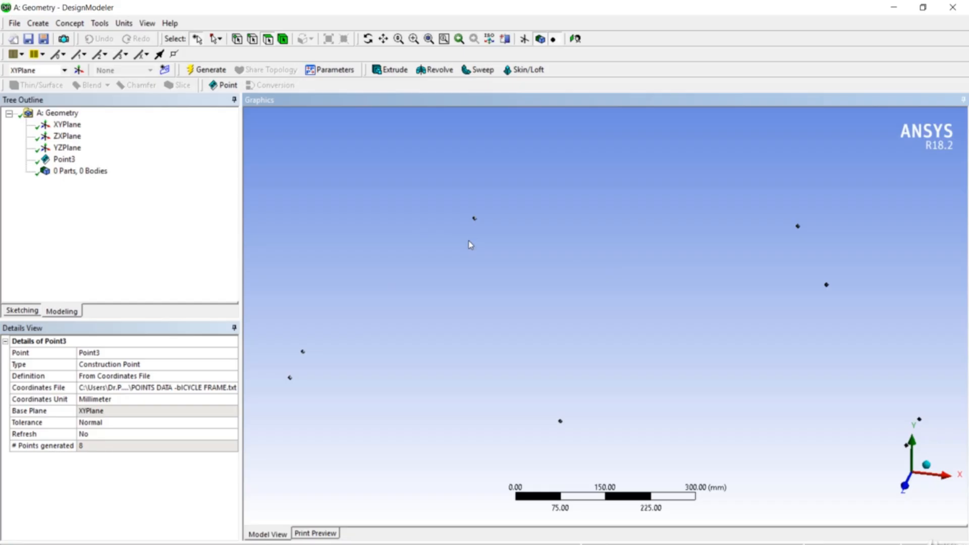
{"action": "left_click", "coordinate": [179, 213]}
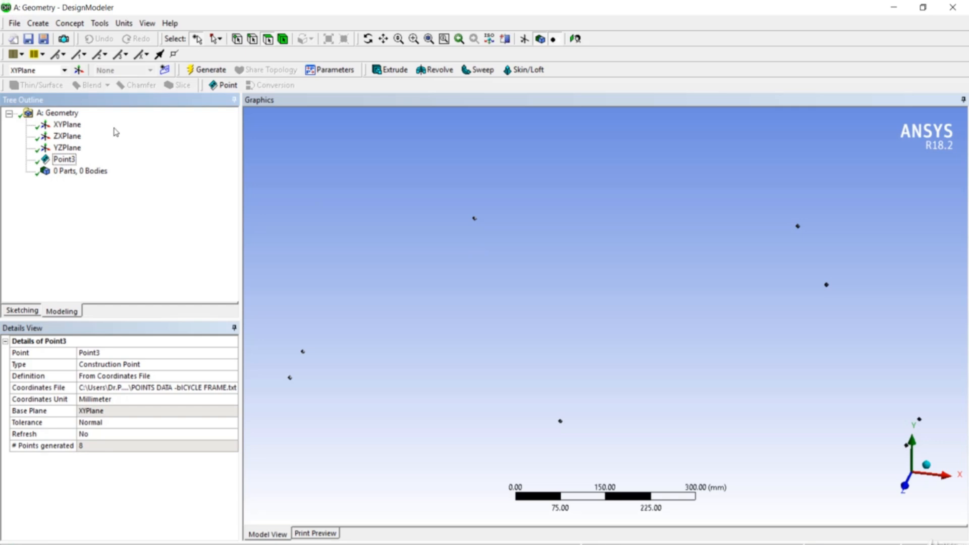
Start a Lines From Points feature, joining the two rear axle points and linking the nearer one to the seat point
{"action": "left_click", "coordinate": [62, 25]}
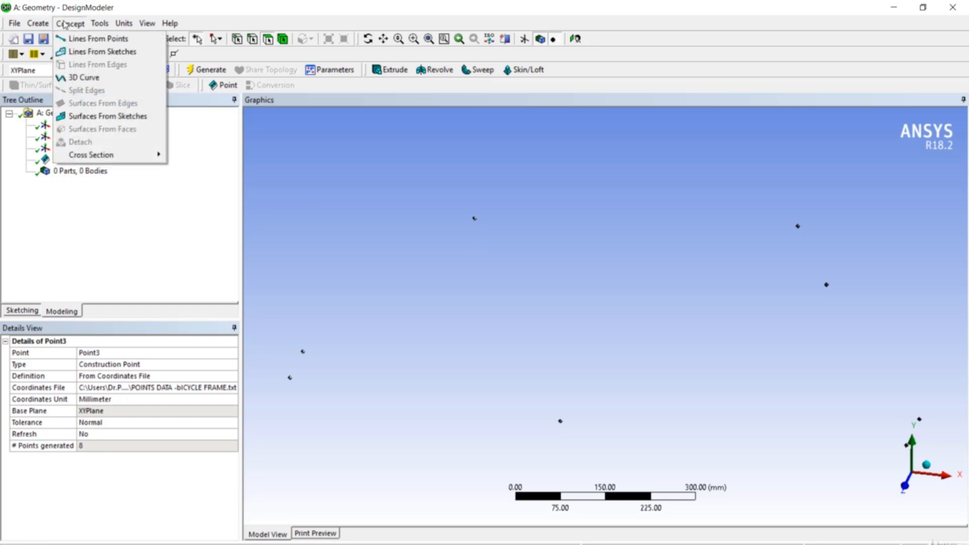
{"action": "left_click", "coordinate": [76, 40]}
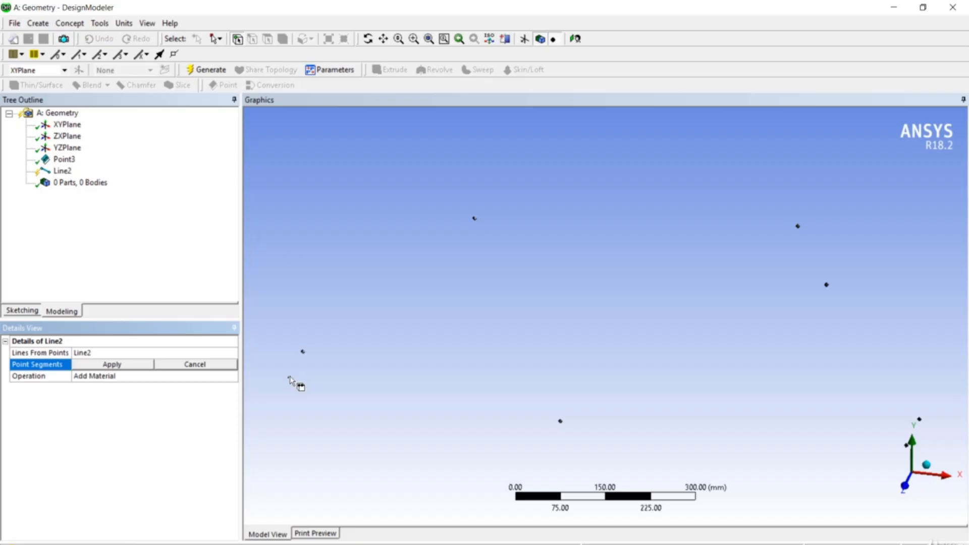
{"action": "left_click", "coordinate": [290, 378]}
{"action": "left_click", "coordinate": [303, 351]}
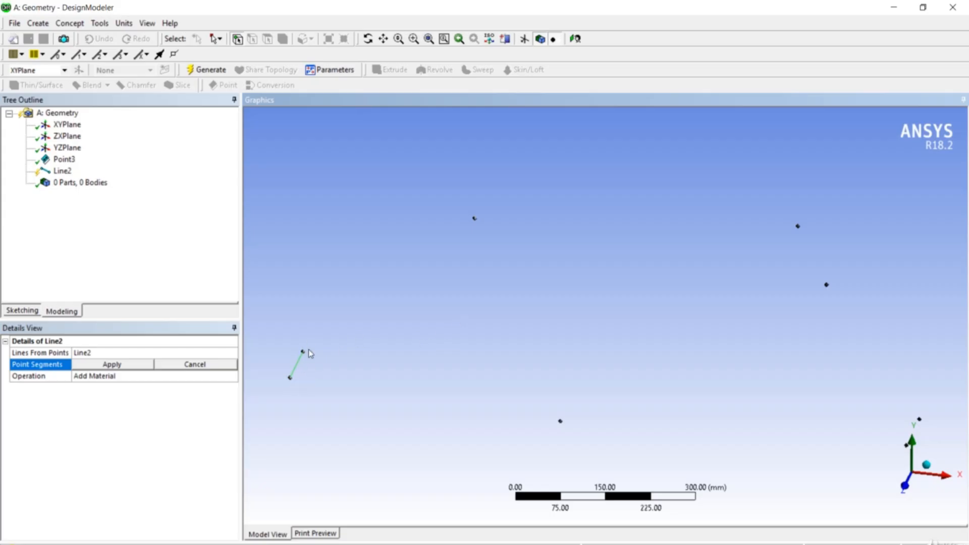
{"action": "left_click", "coordinate": [290, 377]}
{"action": "left_click", "coordinate": [474, 219], "text": "ctrl"}
{"action": "middle_click_drag", "start_coordinate": [317, 354], "coordinate": [328, 271]}
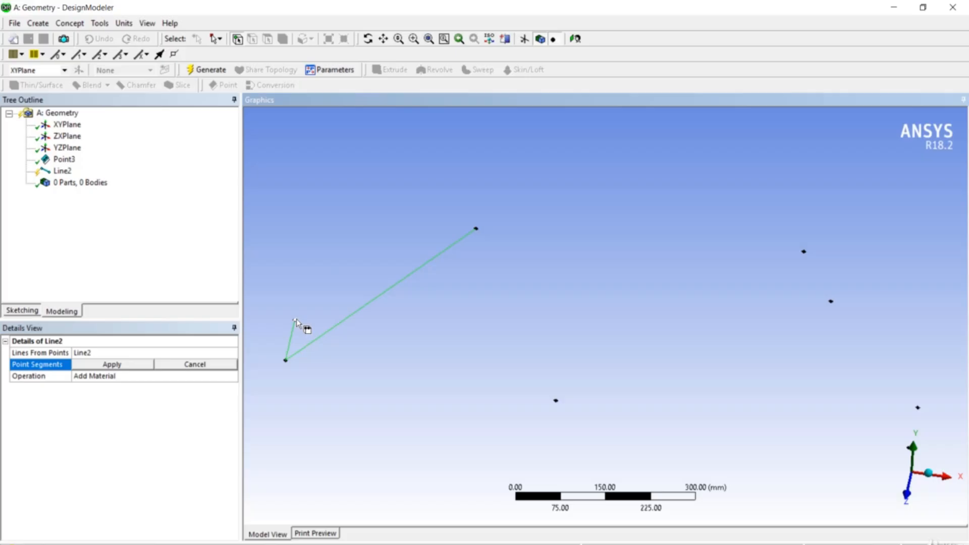
Add segments from the seat point to the other rear axle point, and from the bottom bracket to the seat, both rear axle and lower head tube points
{"action": "left_click", "coordinate": [475, 228]}
{"action": "left_click", "coordinate": [557, 402]}
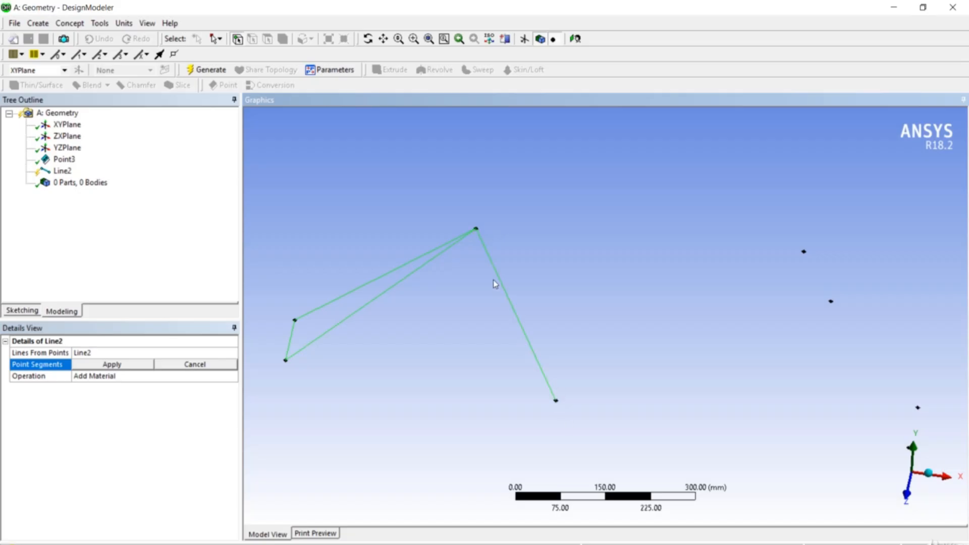
{"action": "left_click", "coordinate": [285, 360]}
{"action": "left_click", "coordinate": [555, 401]}
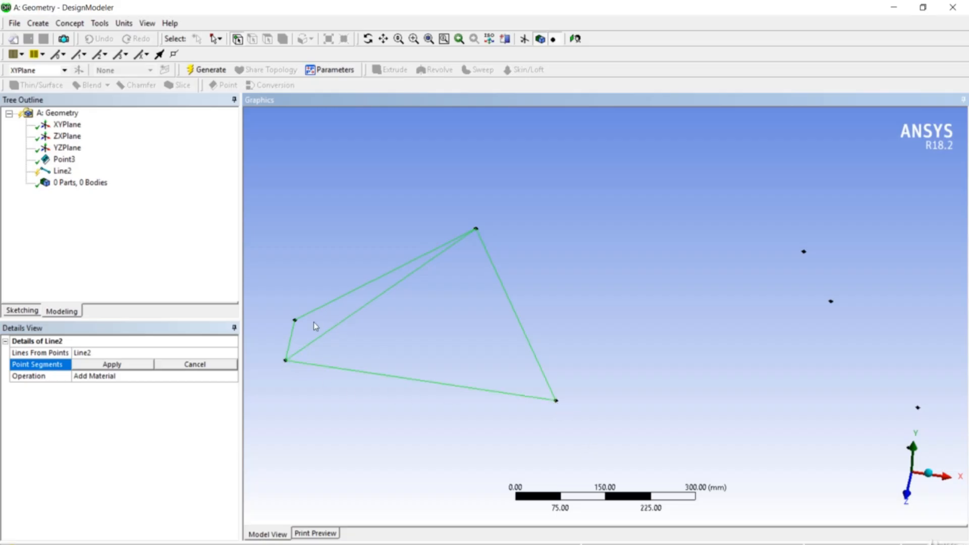
{"action": "left_click", "coordinate": [295, 320]}
{"action": "left_click", "coordinate": [556, 400]}
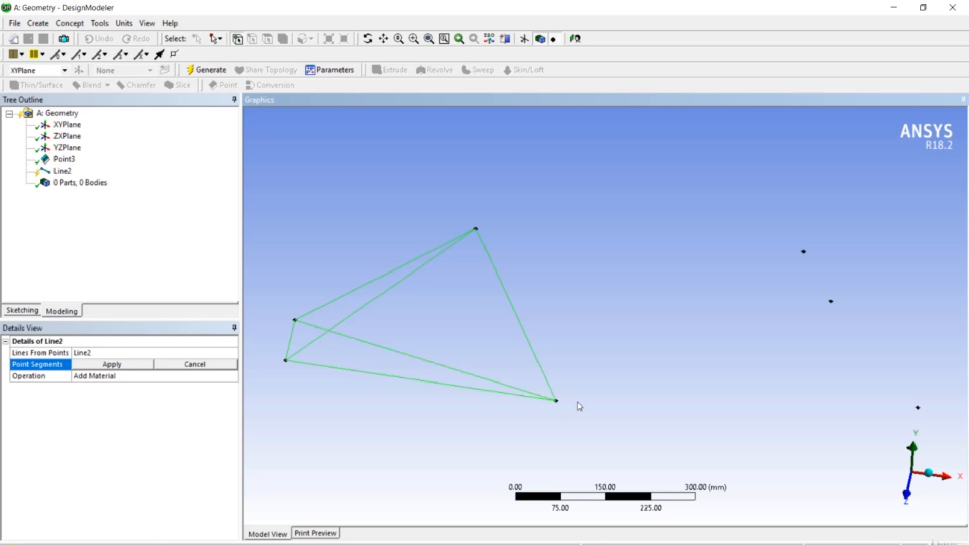
{"action": "left_click", "coordinate": [556, 401]}
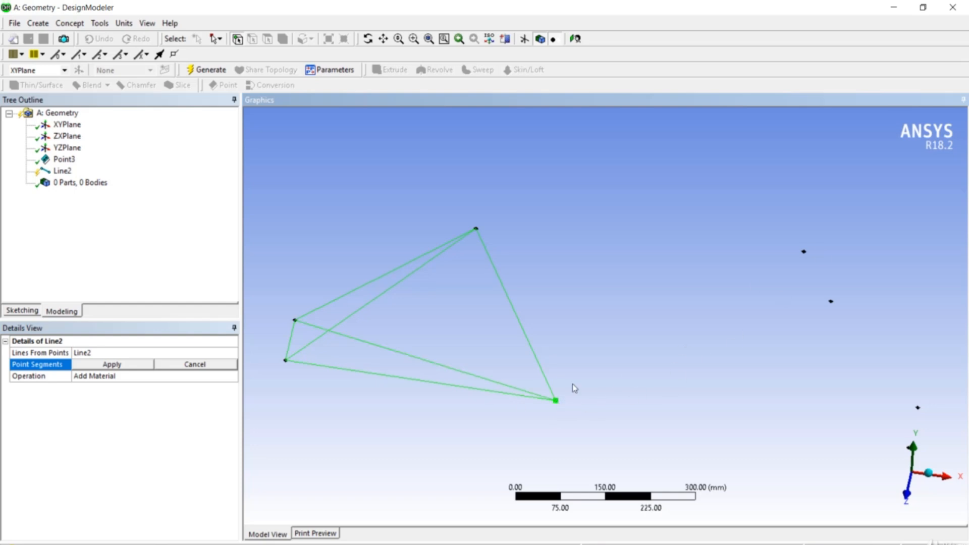
{"action": "left_click", "coordinate": [829, 302]}
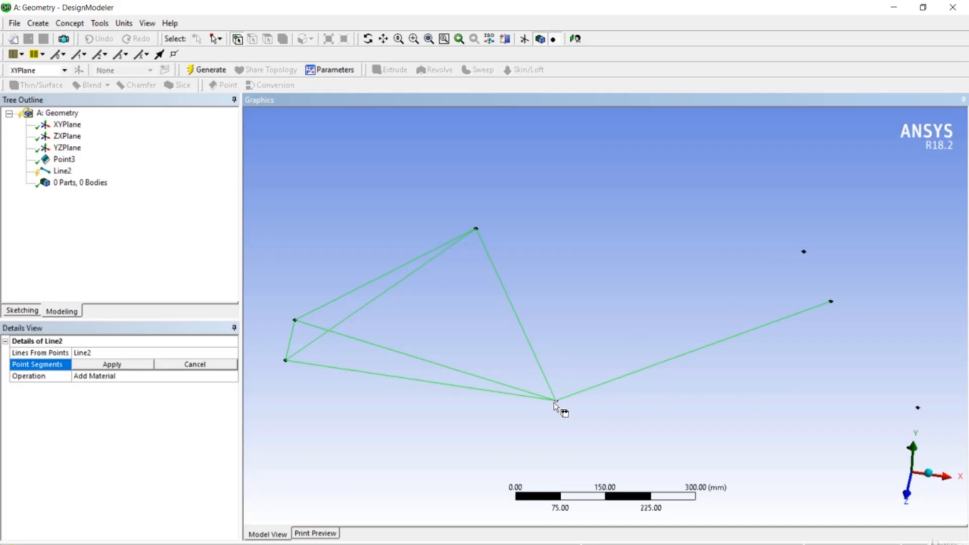
{"action": "middle_click_drag", "start_coordinate": [878, 403], "coordinate": [833, 355], "text": "ctrl"}
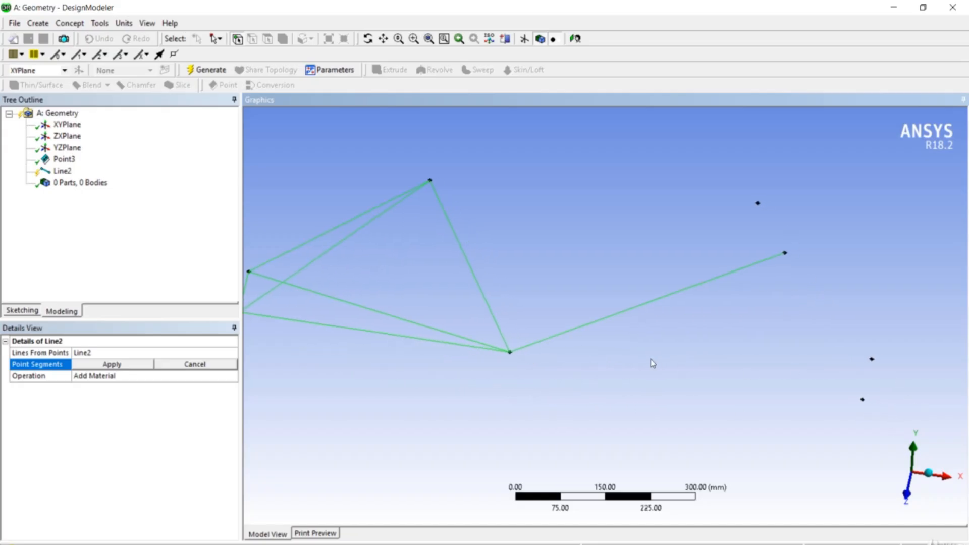
{"action": "left_click", "coordinate": [510, 352]}
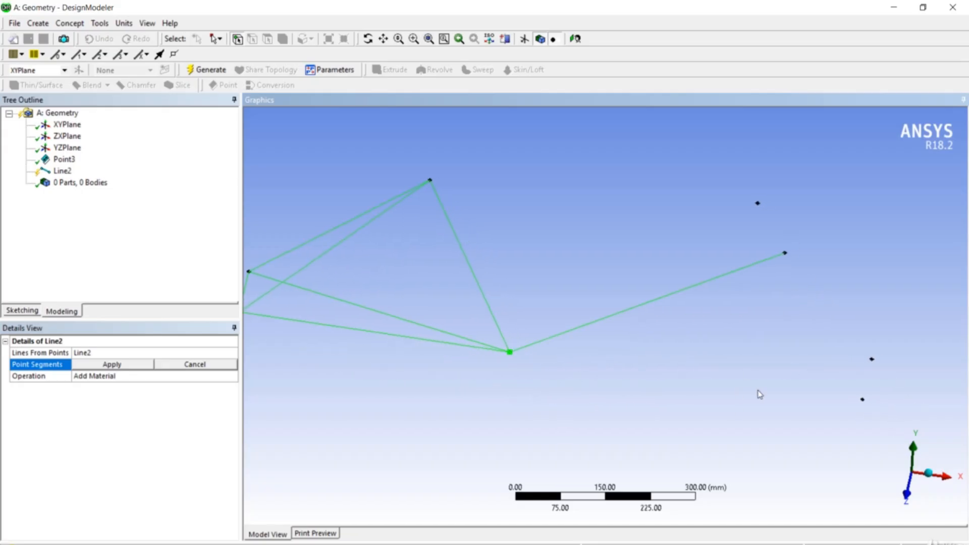
{"action": "left_click", "coordinate": [863, 399]}
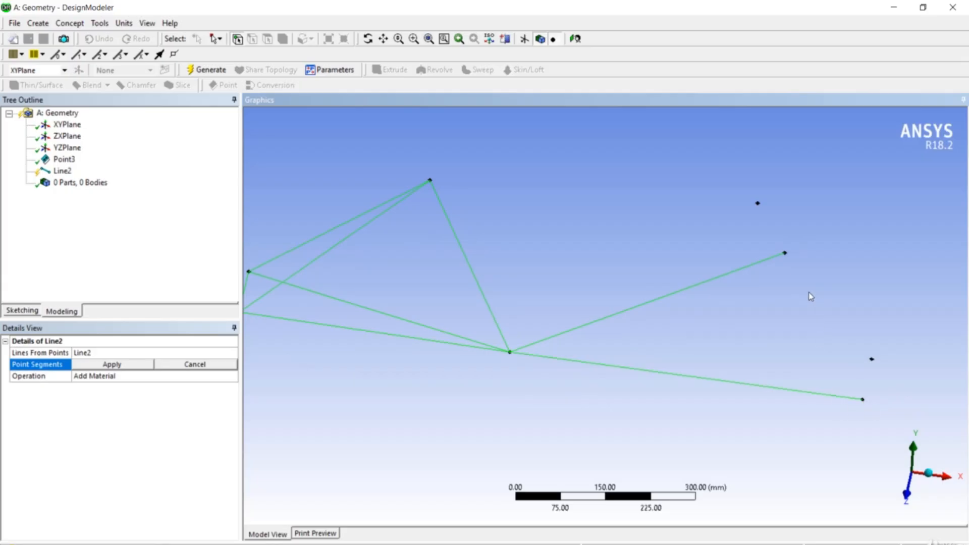
{"action": "left_click", "coordinate": [511, 353]}
{"action": "left_click", "coordinate": [862, 400], "text": "ctrl"}
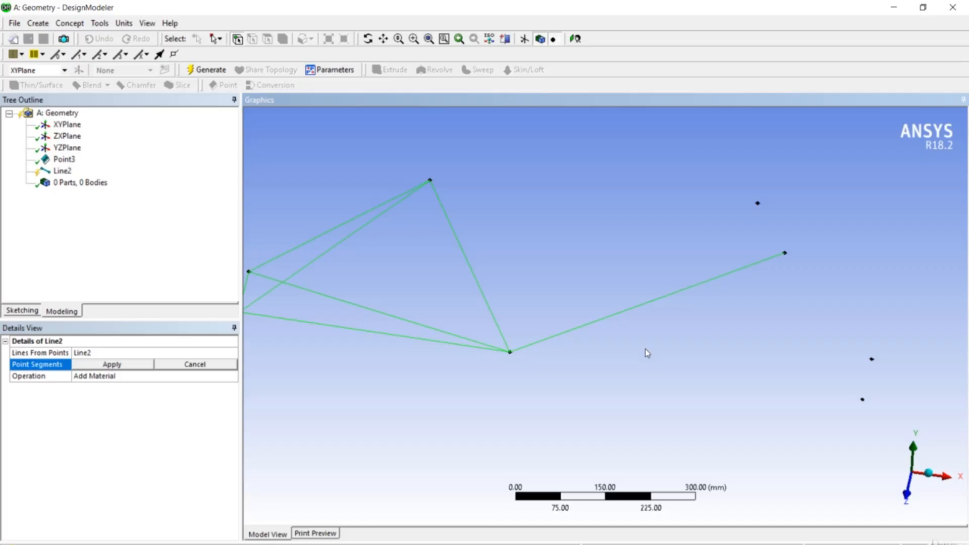
Add the fork segments from the lower head tube point to both front axle points, and join the two axle points
{"action": "middle_click_drag", "start_coordinate": [748, 338], "coordinate": [717, 306], "text": "ctrl"}
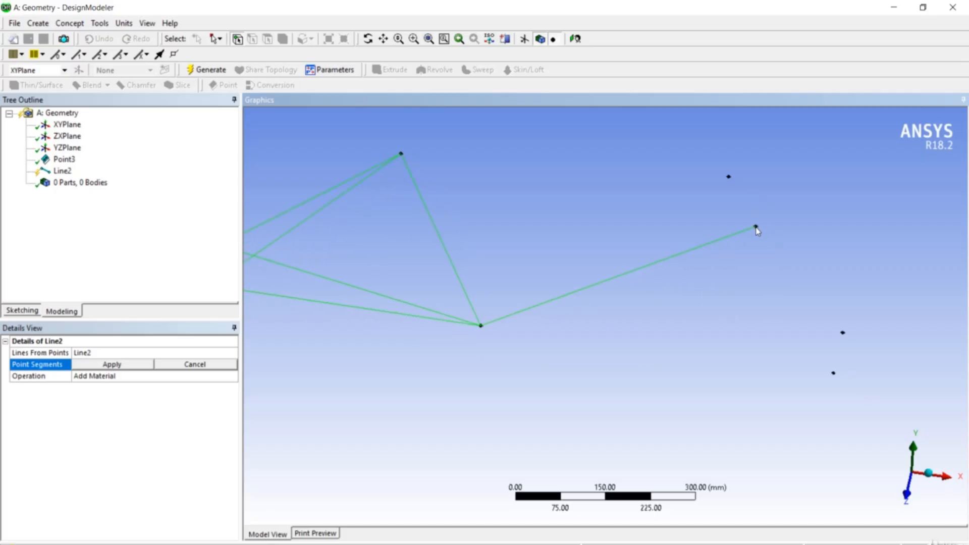
{"action": "left_click", "coordinate": [754, 228]}
{"action": "left_click", "coordinate": [832, 374], "text": "ctrl"}
{"action": "left_click", "coordinate": [756, 227]}
{"action": "left_click", "coordinate": [842, 331], "text": "ctrl"}
{"action": "left_click", "coordinate": [842, 332]}
{"action": "left_click", "coordinate": [833, 373], "text": "ctrl"}
Add the head tube segment between the two head tube points and the top tube segment from the seat point to the upper one
{"action": "left_click", "coordinate": [729, 177]}
{"action": "left_click", "coordinate": [755, 227], "text": "ctrl"}
{"action": "left_click", "coordinate": [401, 153]}
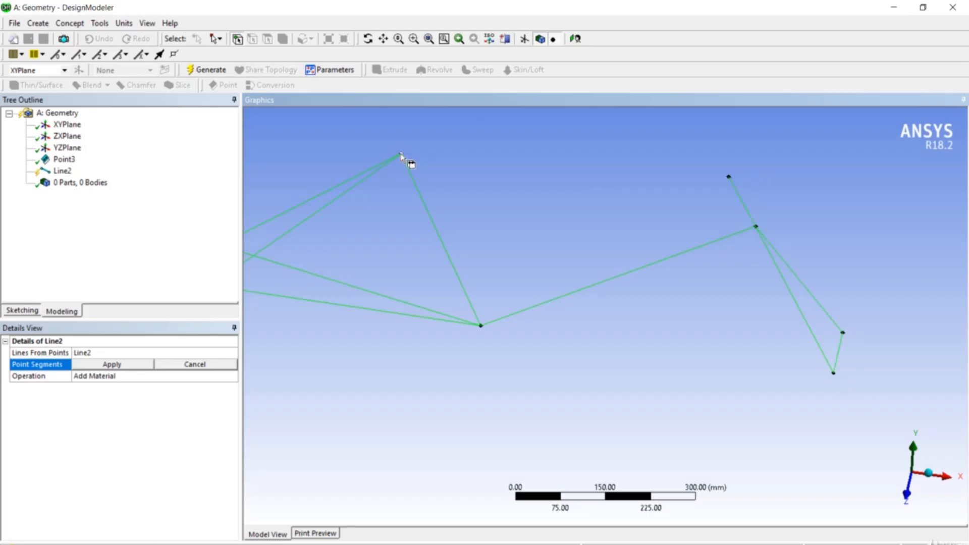
{"action": "left_click", "coordinate": [728, 177], "text": "ctrl"}
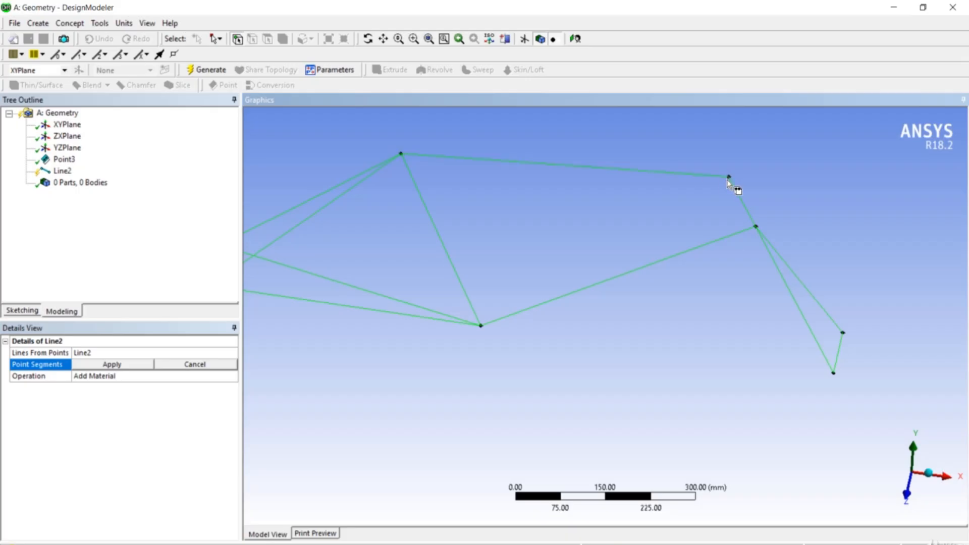
Apply the selected point segments and generate the bicycle frame's line feature
{"action": "right_click", "coordinate": [66, 173]}
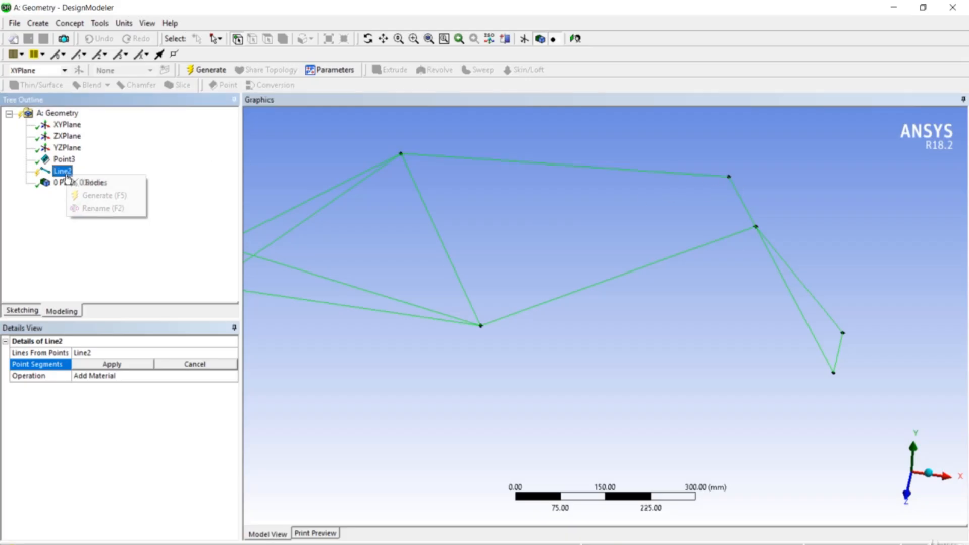
{"action": "left_click", "coordinate": [112, 364]}
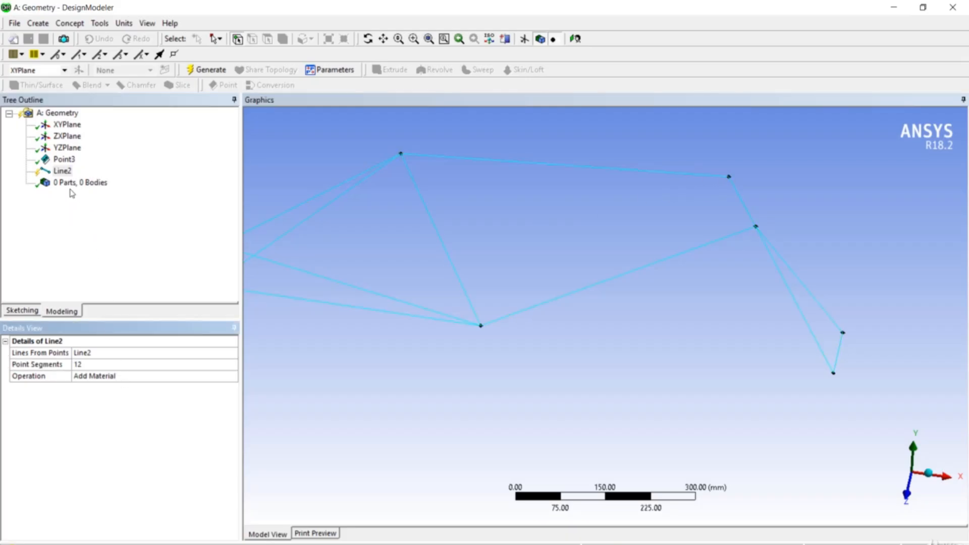
{"action": "right_click", "coordinate": [62, 171]}
{"action": "left_click", "coordinate": [99, 193]}
{"action": "middle_click_drag", "start_coordinate": [614, 374], "coordinate": [546, 333]}
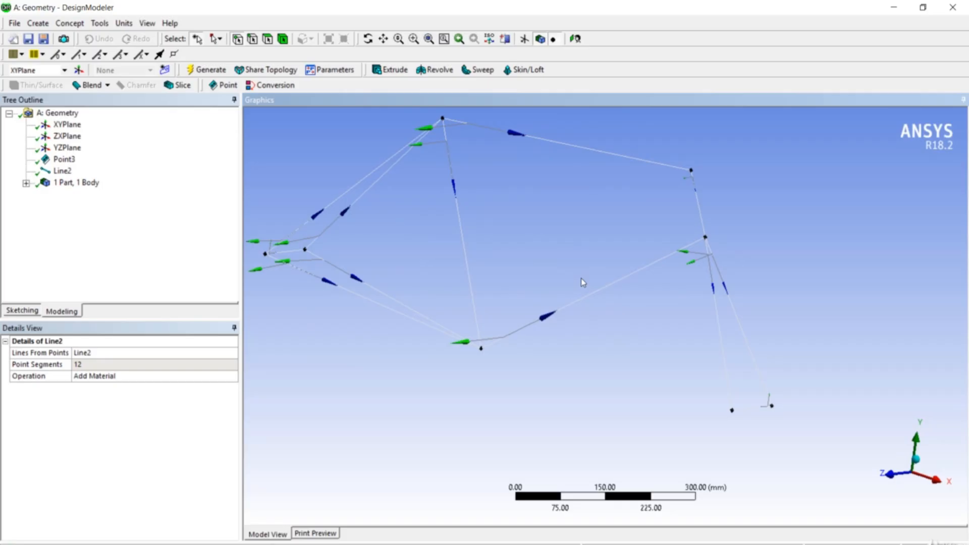
{"action": "scroll", "coordinate": [580, 278], "scroll_direction": "up", "scroll_amount": 3}
{"action": "scroll", "coordinate": [573, 274], "scroll_direction": "down", "scroll_amount": 7}
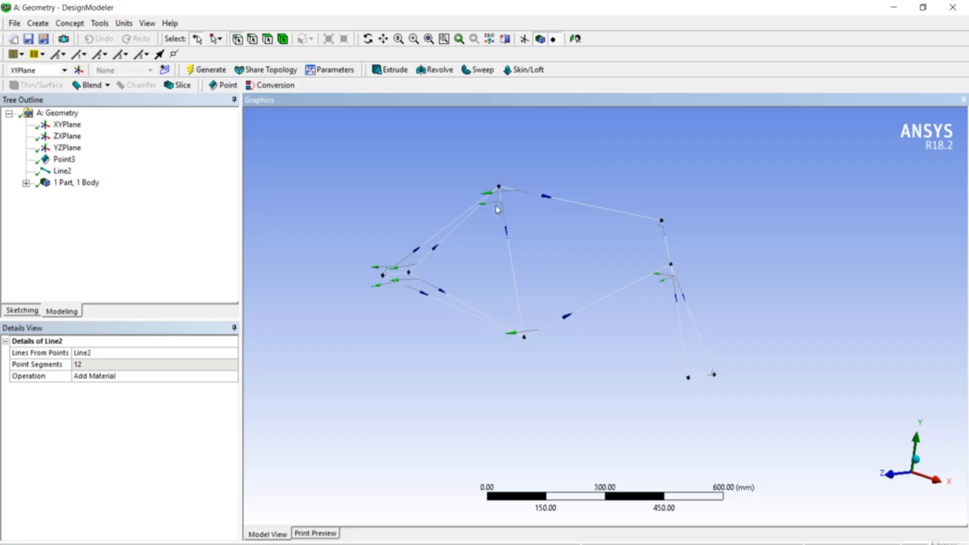
Create a Circular Tube cross section and set its outer radius Ro to 12 mm
{"action": "left_click", "coordinate": [69, 23]}
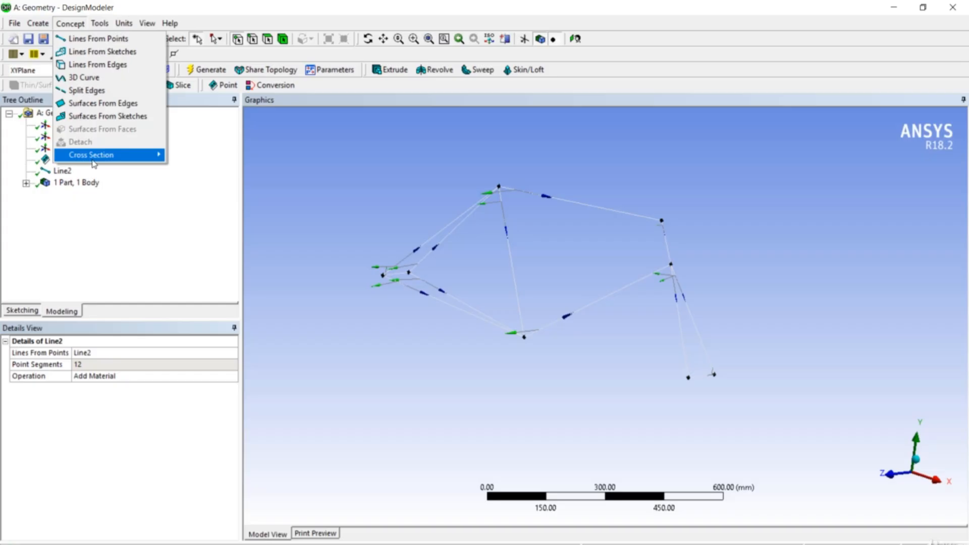
{"action": "mouse_move", "coordinate": [94, 162]}
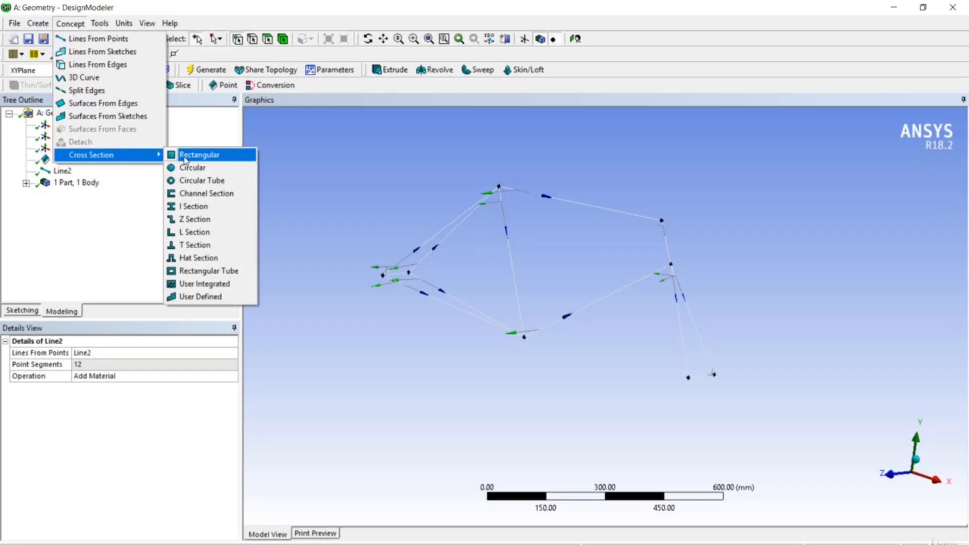
{"action": "left_click", "coordinate": [190, 184]}
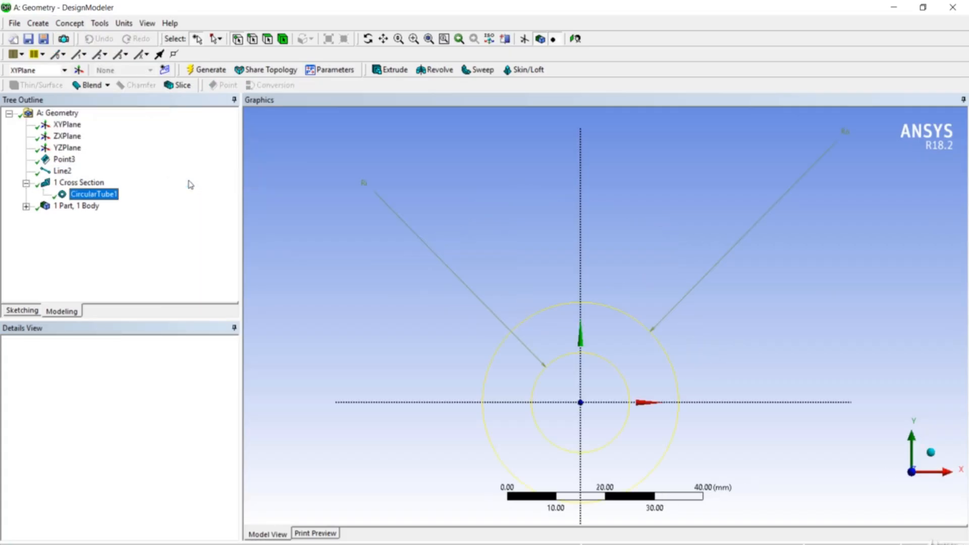
{"action": "scroll", "coordinate": [232, 356], "scroll_direction": "down", "scroll_amount": 1}
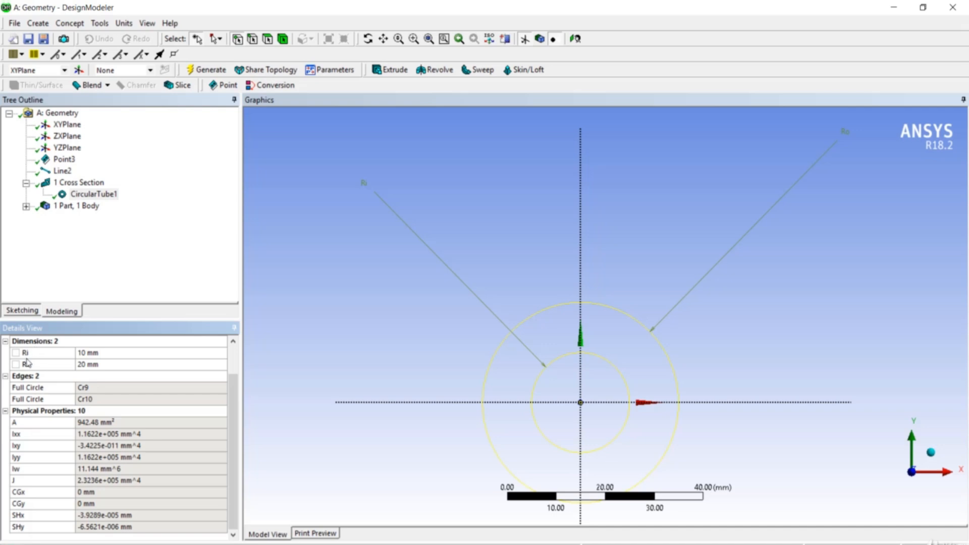
{"action": "left_click", "coordinate": [90, 363]}
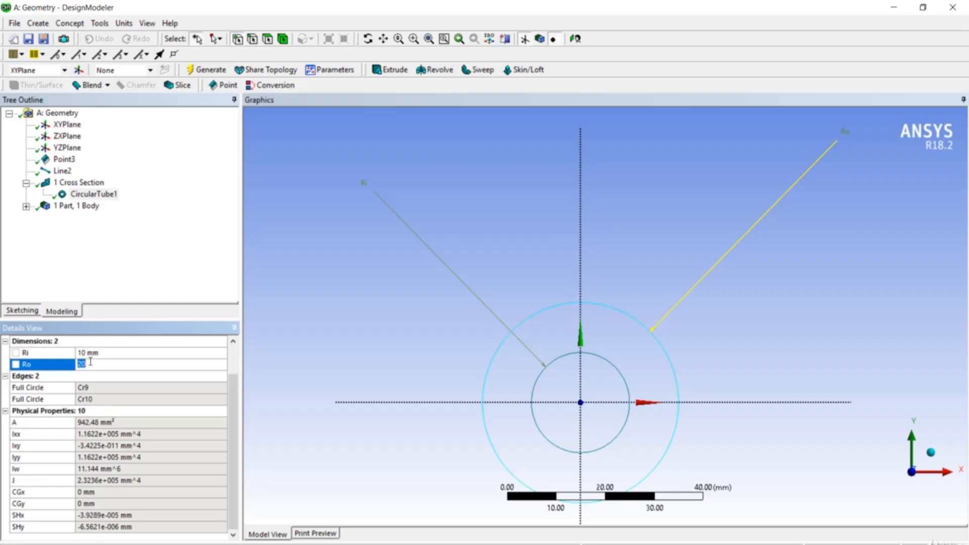
{"action": "type", "text": "12"}
{"action": "key", "text": "Return"}
{"action": "mouse_move", "coordinate": [560, 339]}
{"action": "middle_mouse_down"}
{"action": "mouse_move", "coordinate": [640, 350]}
{"action": "mouse_move", "coordinate": [540, 403]}
{"action": "middle_mouse_up"}
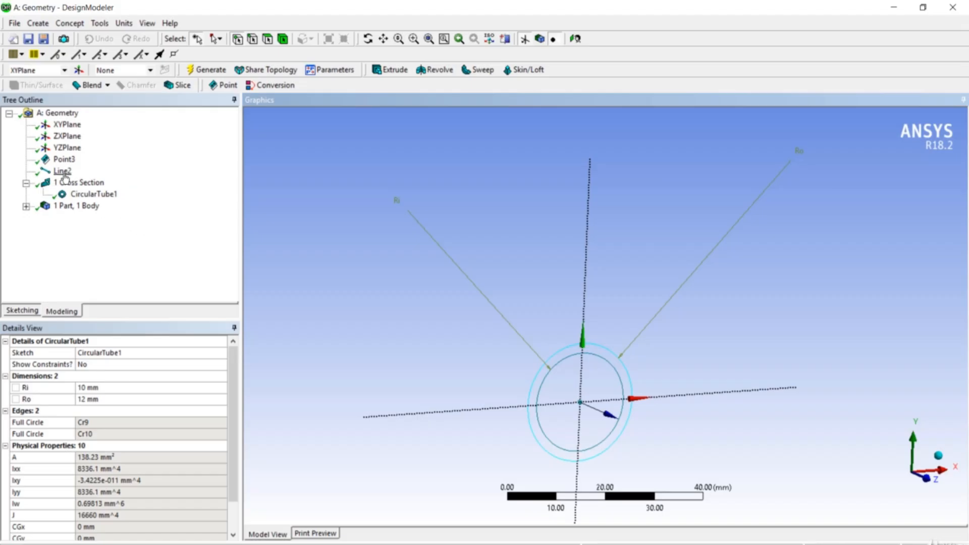
Assign the CircularTube1 cross section to the frame's Line Body
{"action": "left_click", "coordinate": [25, 206]}
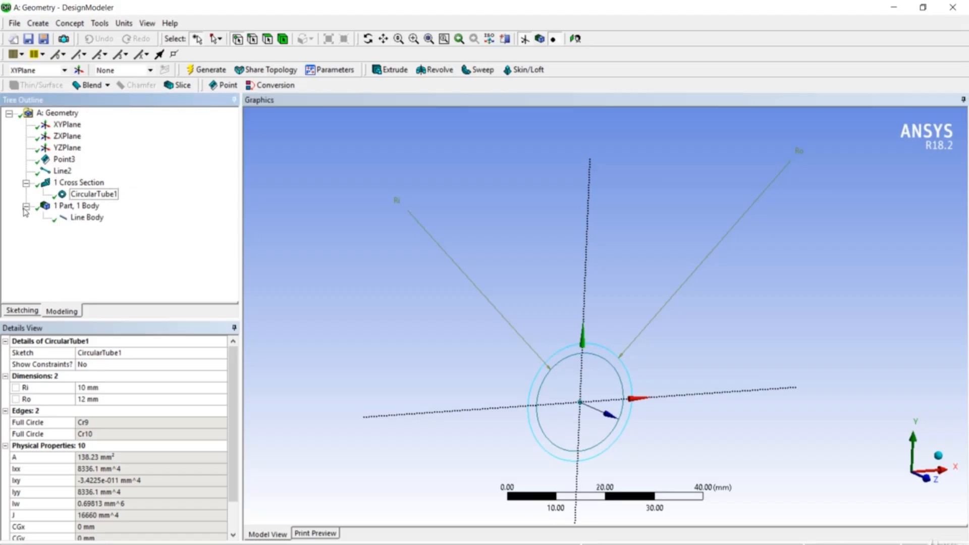
{"action": "left_click", "coordinate": [89, 218]}
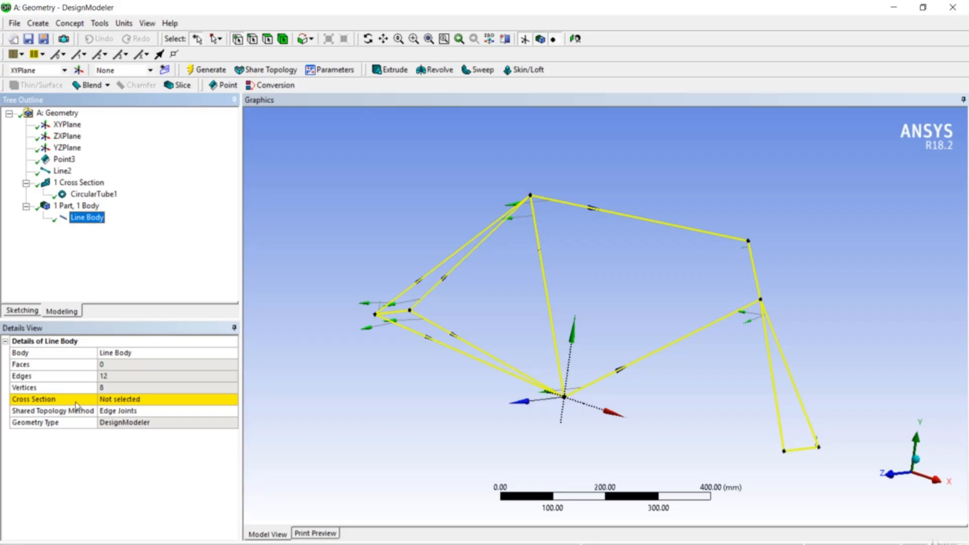
{"action": "left_click", "coordinate": [147, 400]}
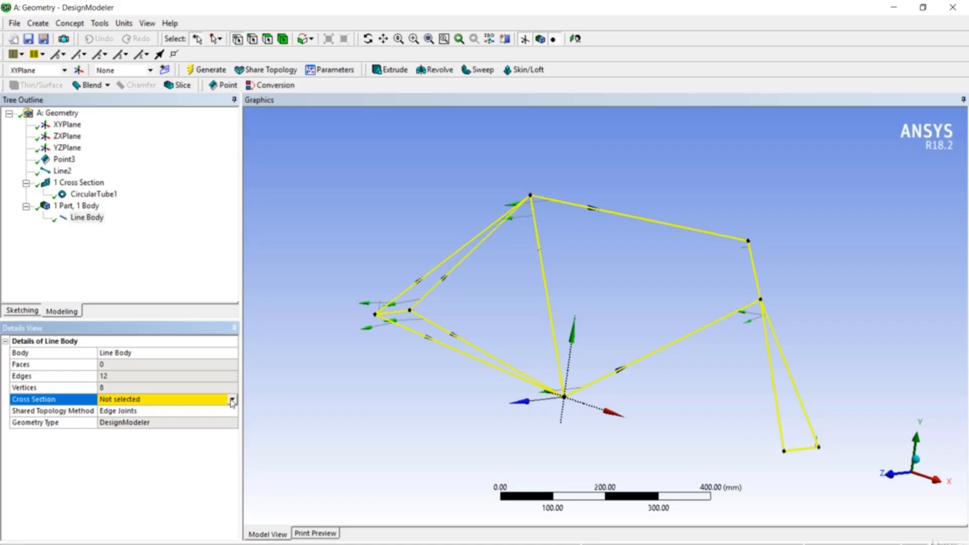
{"action": "left_click", "coordinate": [232, 399]}
{"action": "left_click", "coordinate": [205, 421]}
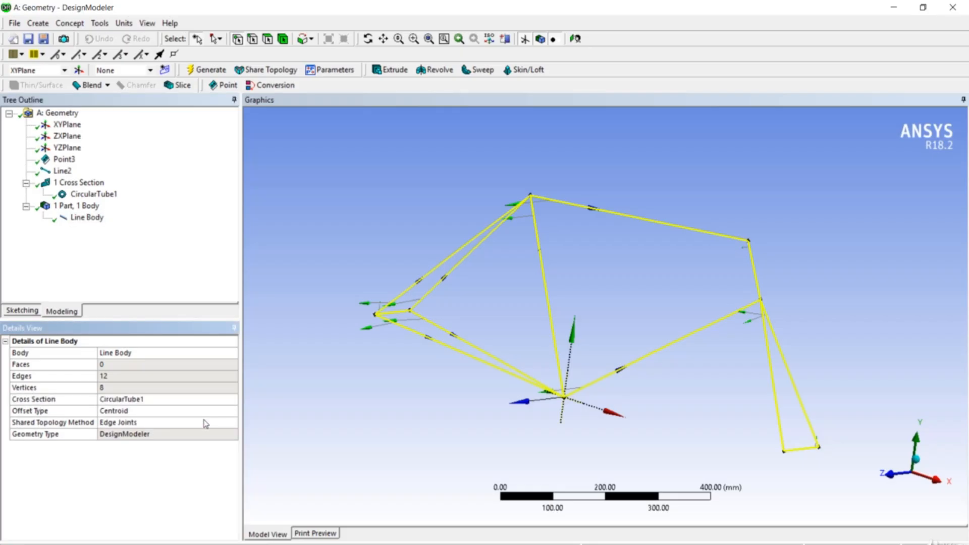
{"action": "mouse_move", "coordinate": [391, 278]}
{"action": "middle_mouse_down"}
{"action": "mouse_move", "coordinate": [378, 303]}
{"action": "mouse_move", "coordinate": [335, 267]}
{"action": "mouse_move", "coordinate": [311, 268]}
{"action": "mouse_move", "coordinate": [370, 249]}
{"action": "mouse_move", "coordinate": [382, 272]}
{"action": "mouse_move", "coordinate": [408, 281]}
{"action": "middle_mouse_up"}
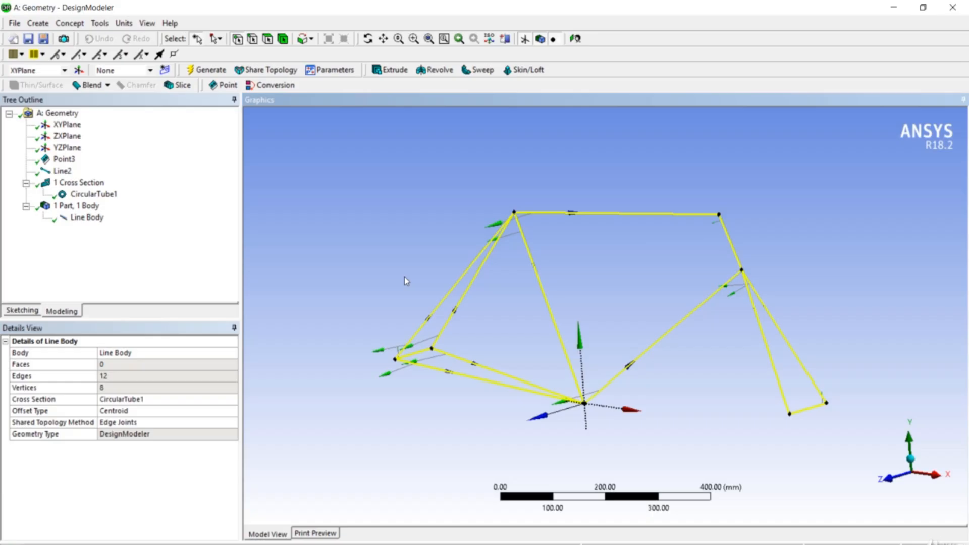
Deselect the line body and display the frame with Cross Section Solids
{"action": "left_click", "coordinate": [369, 199]}
{"action": "left_click", "coordinate": [145, 24]}
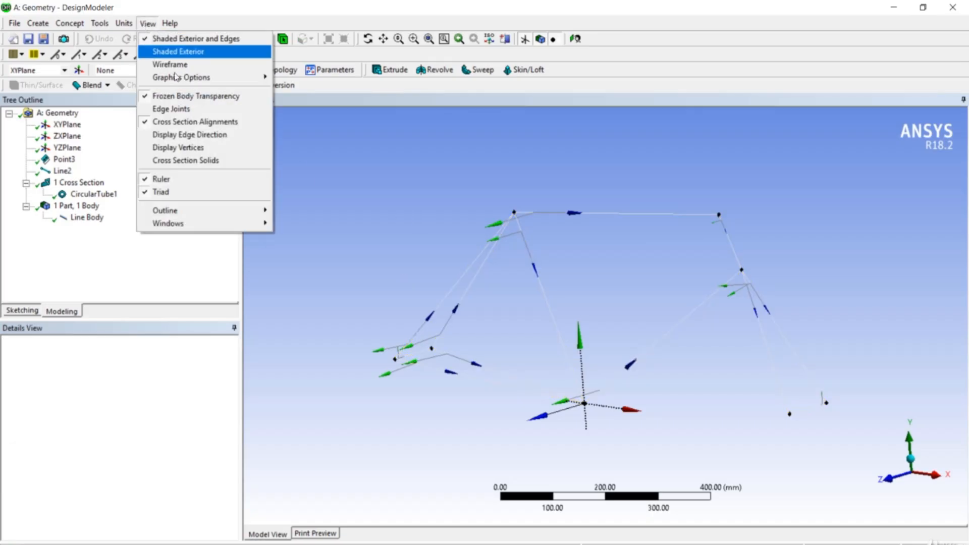
{"action": "left_click", "coordinate": [214, 161]}
{"action": "middle_click_drag", "start_coordinate": [402, 238], "coordinate": [448, 248]}
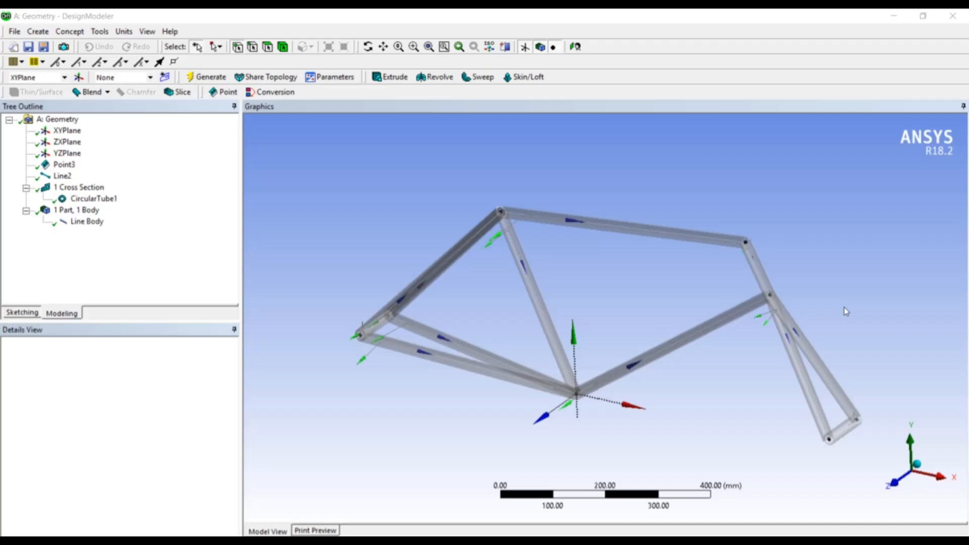
{"action": "left_click", "coordinate": [525, 312]}
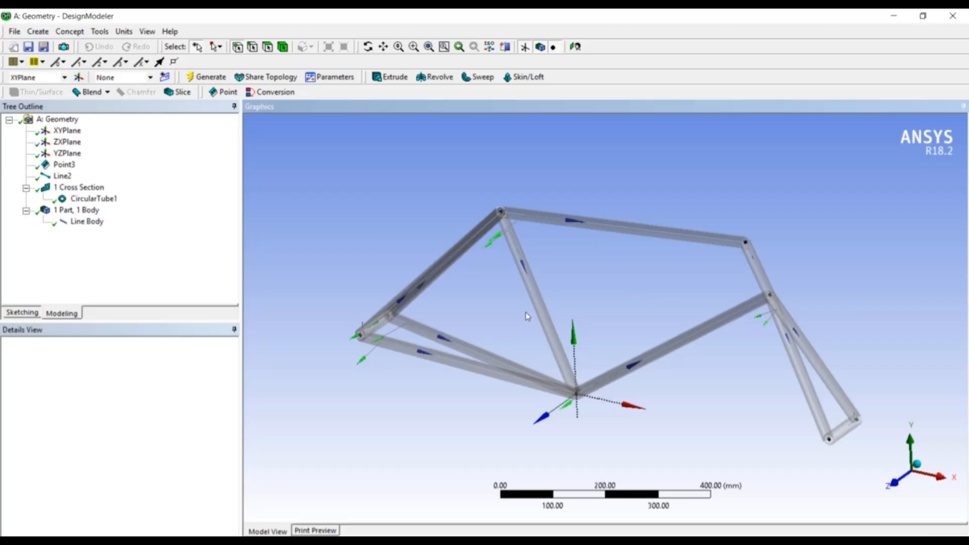
{"action": "left_click", "coordinate": [483, 335]}
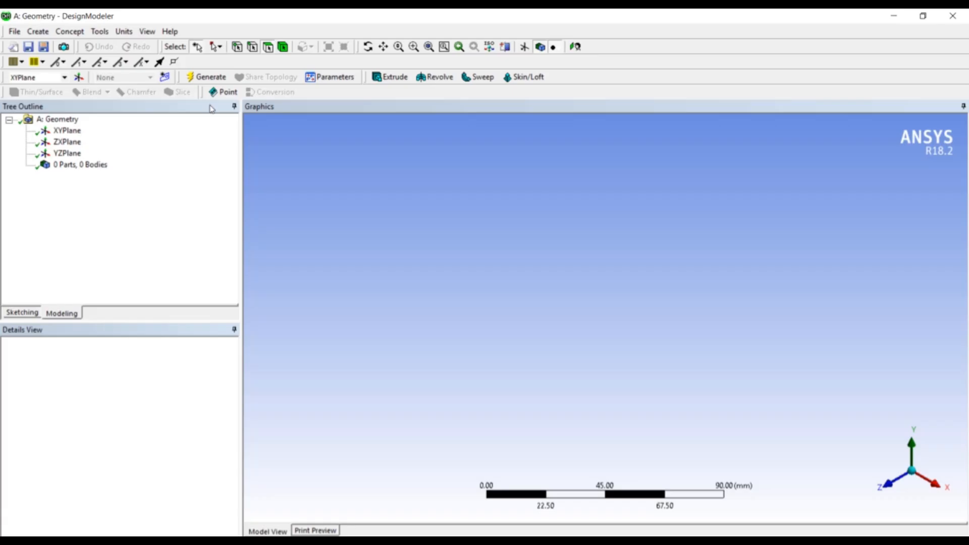
Create construction points from the coordinates file "Points Data - Two story stage" and generate them
{"action": "left_click", "coordinate": [222, 92]}
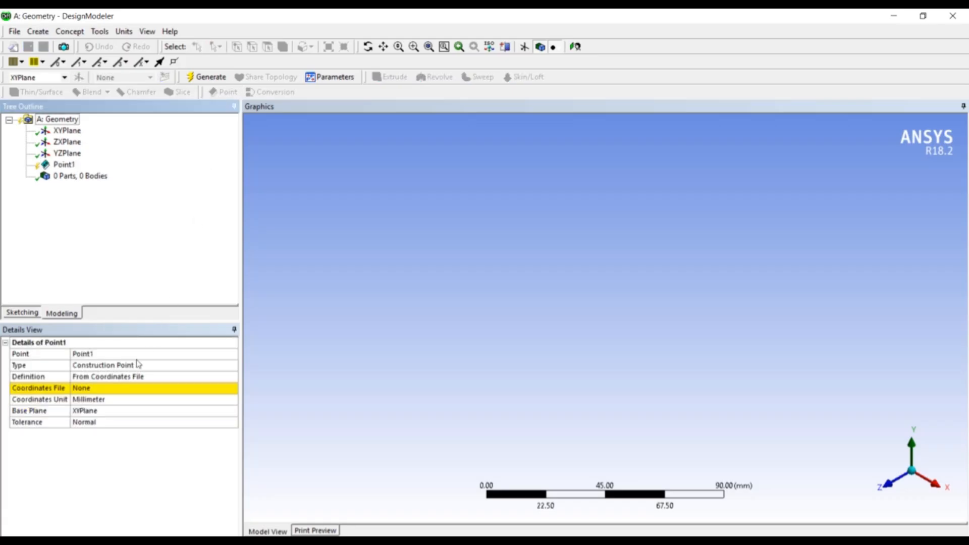
{"action": "left_click", "coordinate": [130, 389]}
{"action": "left_click", "coordinate": [232, 389]}
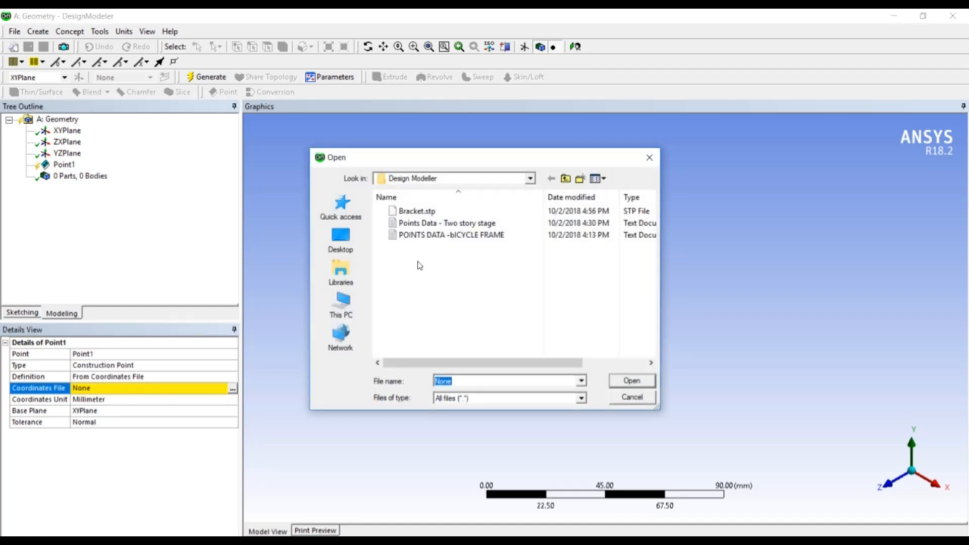
{"action": "left_click", "coordinate": [430, 225]}
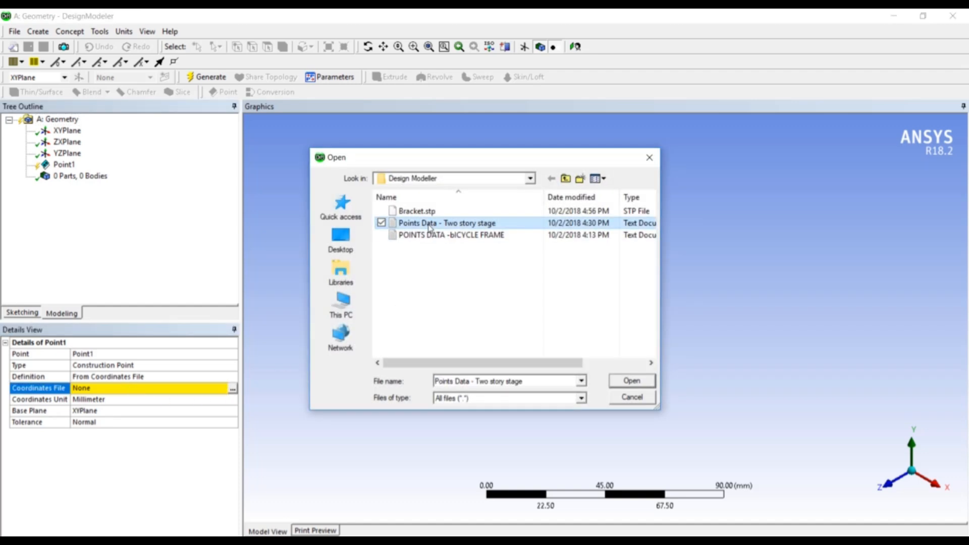
{"action": "left_click", "coordinate": [630, 381]}
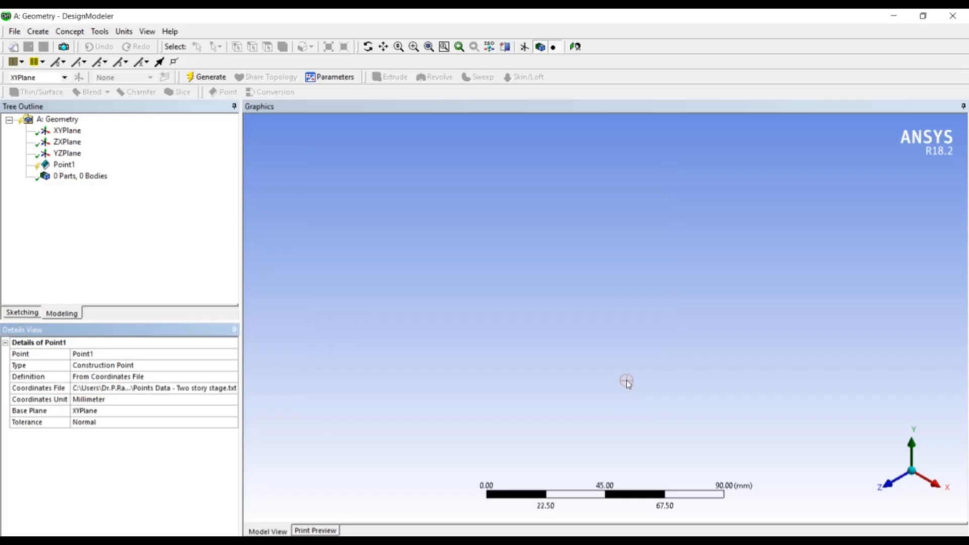
{"action": "right_click", "coordinate": [70, 165]}
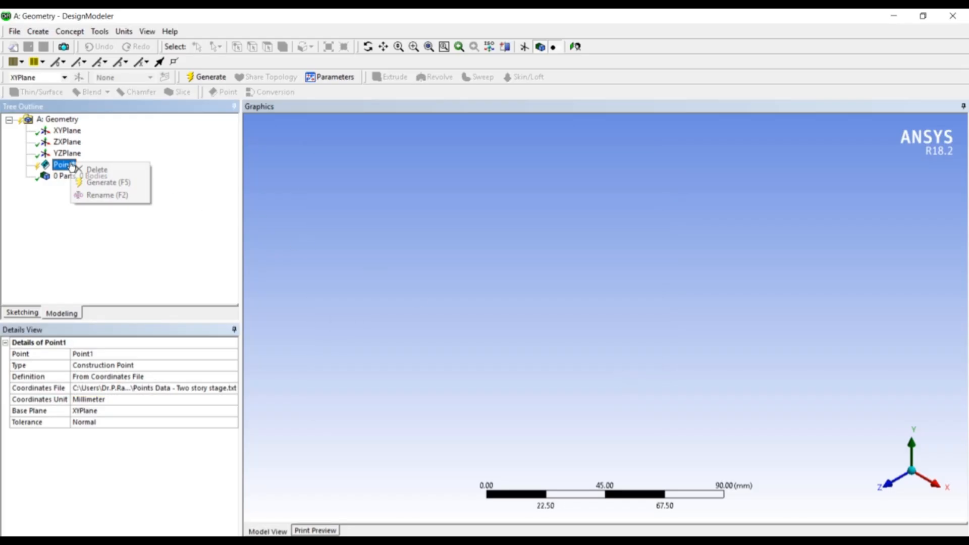
{"action": "left_click", "coordinate": [102, 183]}
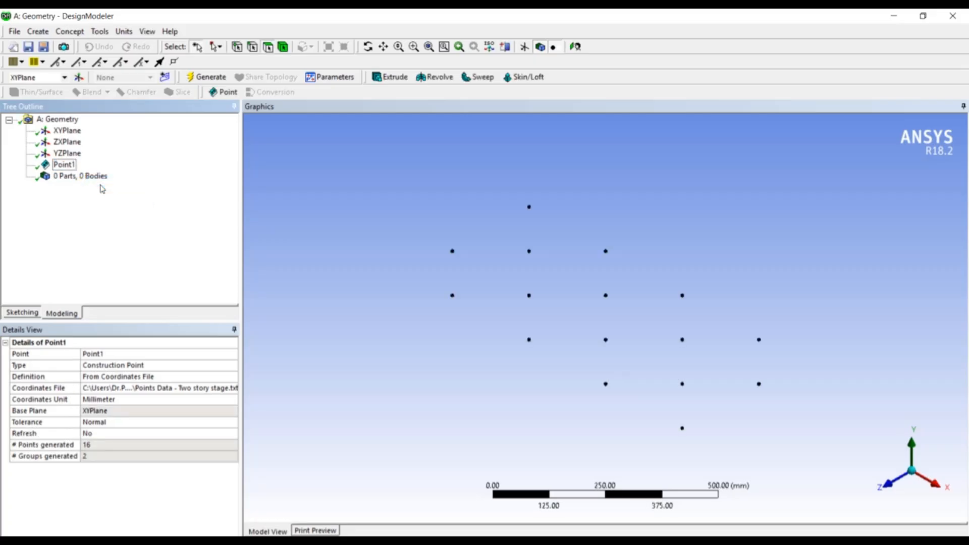
Create a Lines From Points feature joining the four upper points at one end into a closed quadrilateral, and apply the segments
{"action": "middle_click_drag", "start_coordinate": [357, 249], "coordinate": [385, 248]}
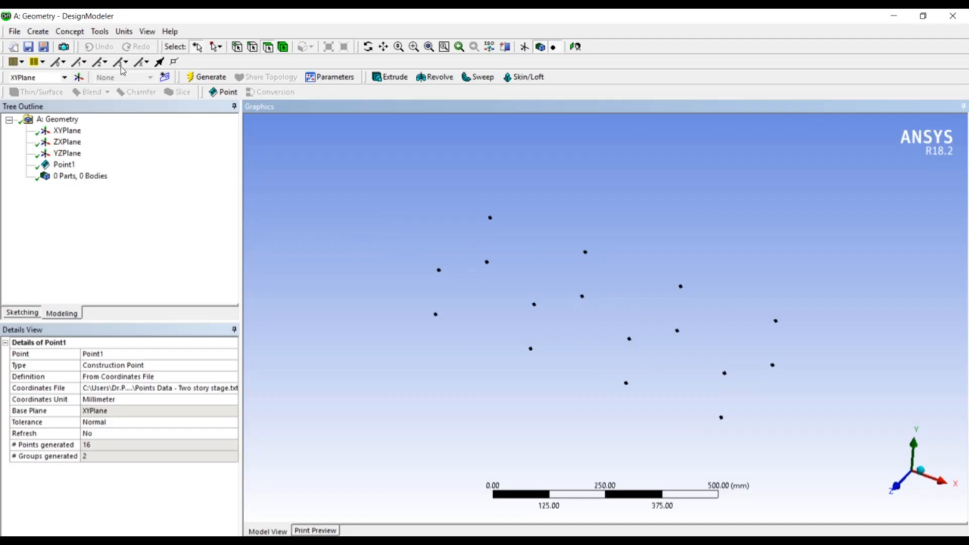
{"action": "left_click", "coordinate": [70, 31]}
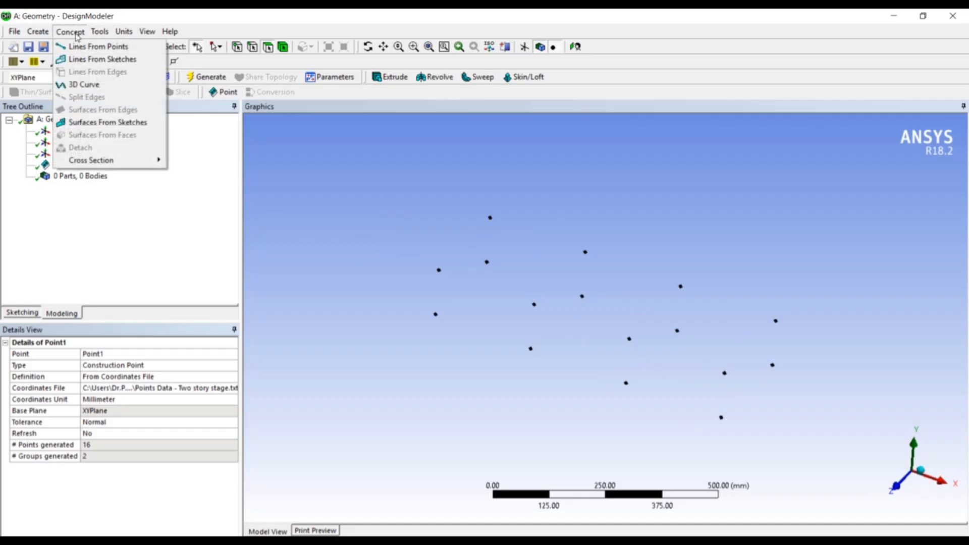
{"action": "left_click", "coordinate": [96, 44]}
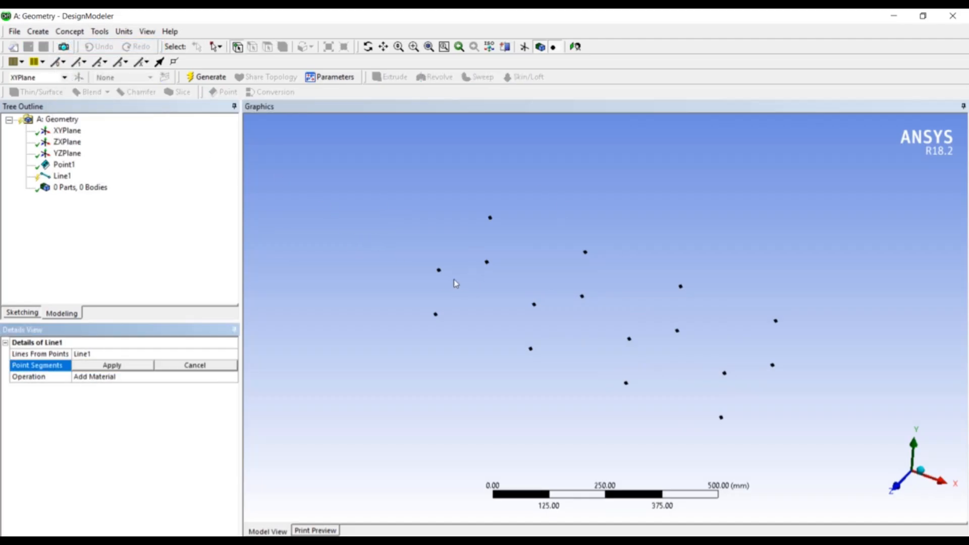
{"action": "left_click", "coordinate": [439, 270]}
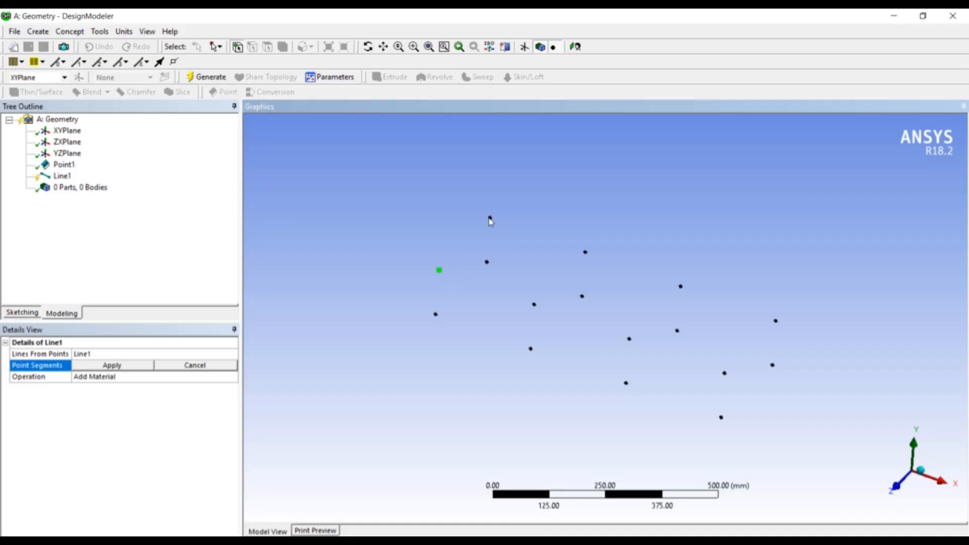
{"action": "left_click", "coordinate": [438, 271]}
{"action": "left_click", "coordinate": [586, 252], "text": "ctrl"}
{"action": "left_click", "coordinate": [490, 218], "text": "ctrl"}
{"action": "left_click", "coordinate": [586, 253], "text": "ctrl"}
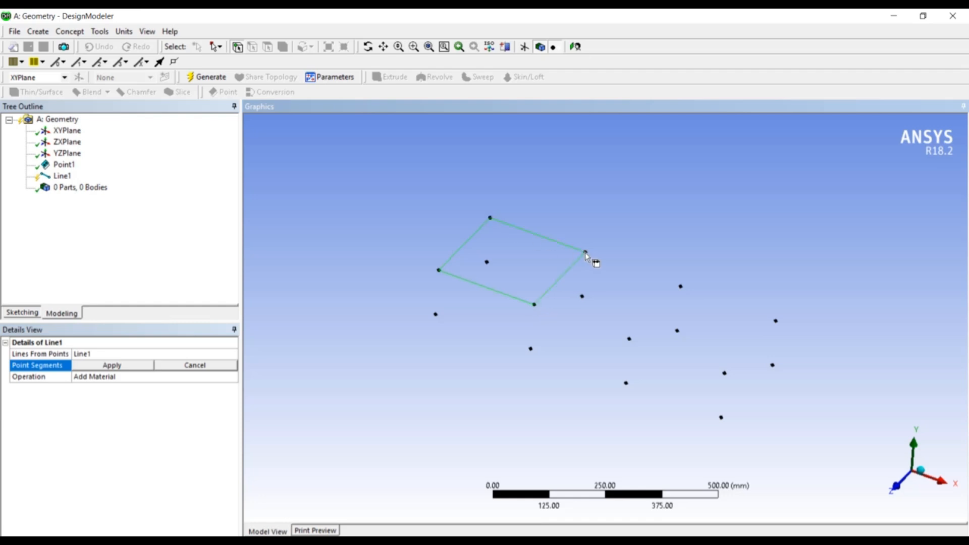
{"action": "left_click", "coordinate": [122, 368]}
Generate the line feature for the closed four-sided outline
{"action": "middle_click_drag", "start_coordinate": [339, 351], "coordinate": [380, 383]}
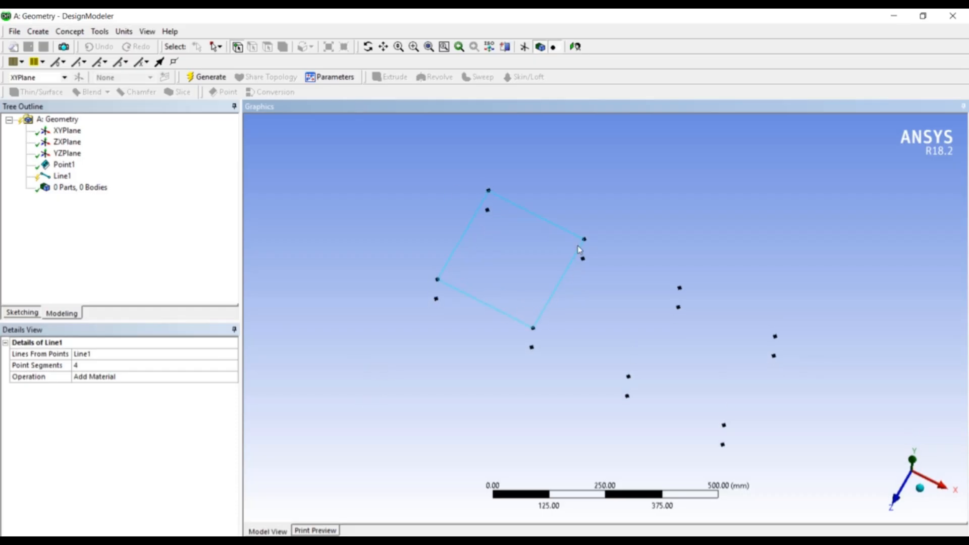
{"action": "middle_click_drag", "start_coordinate": [598, 186], "coordinate": [614, 149]}
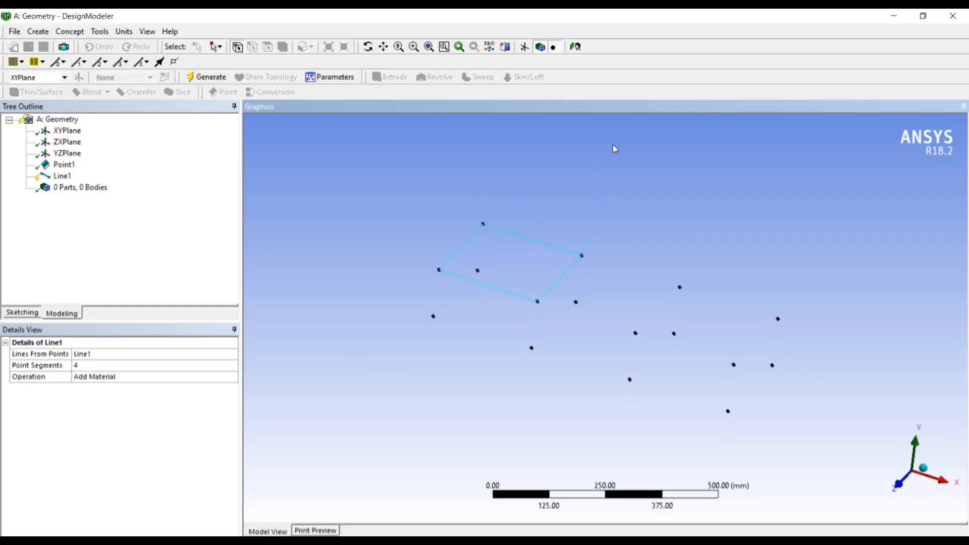
{"action": "left_click", "coordinate": [78, 32]}
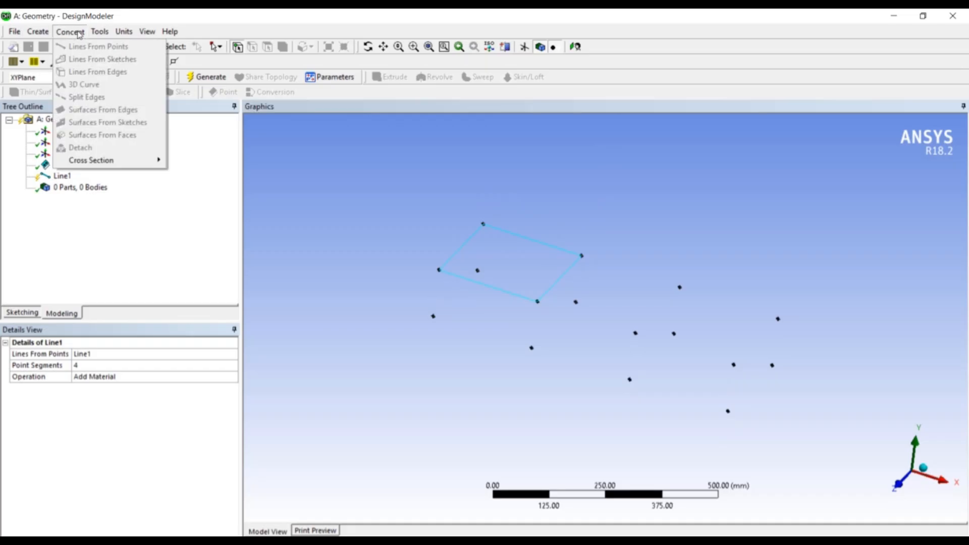
{"action": "left_click", "coordinate": [325, 173]}
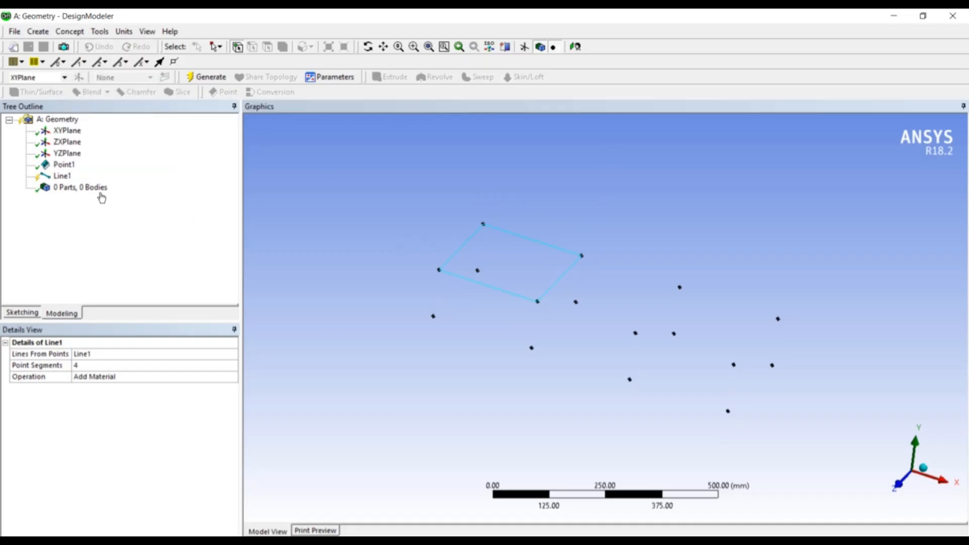
{"action": "right_click", "coordinate": [64, 174]}
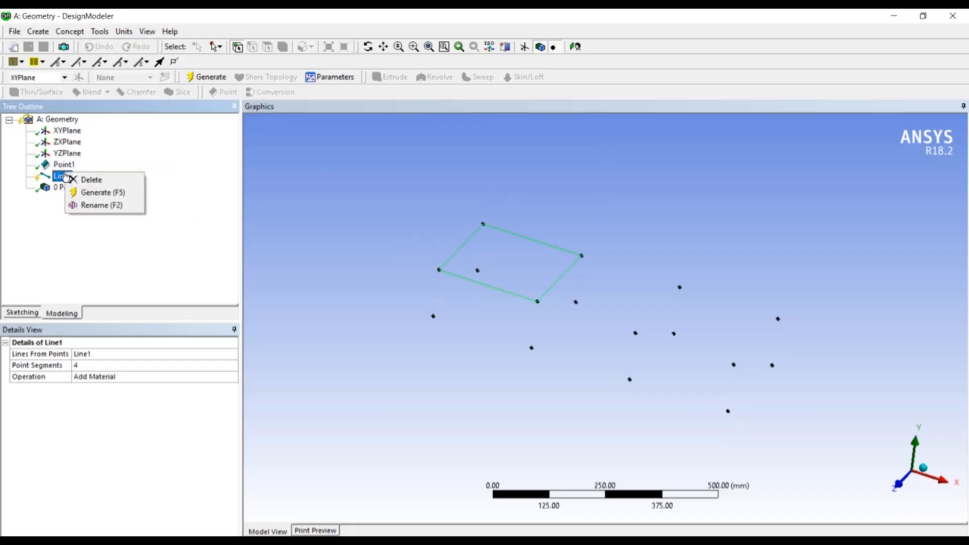
{"action": "left_click", "coordinate": [85, 197]}
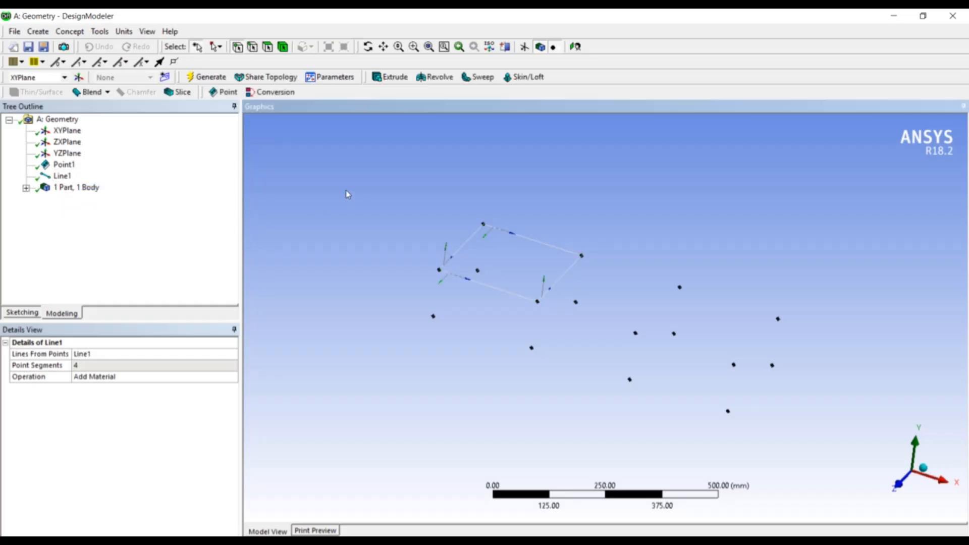
Create a Surfaces From Edges feature from the outline's four edges and generate the surface
{"action": "left_click", "coordinate": [80, 32]}
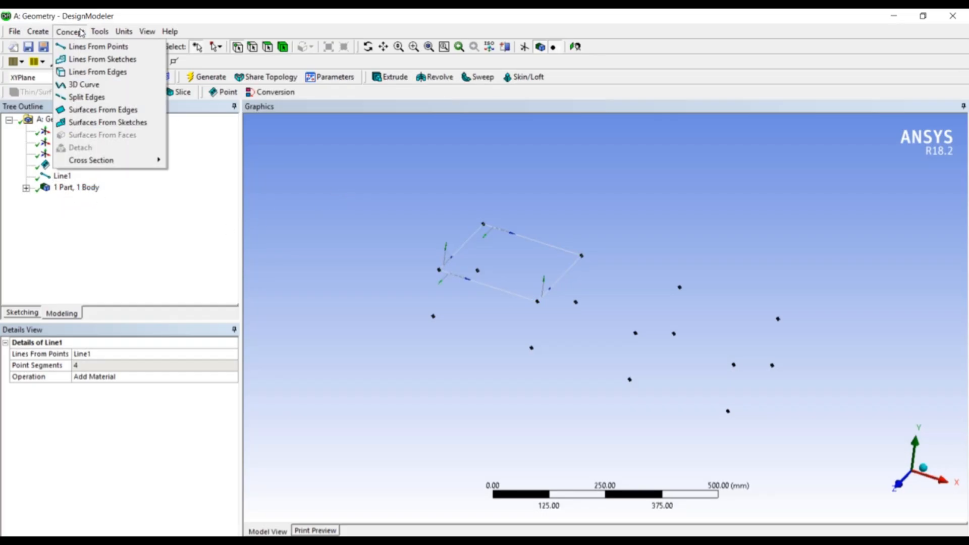
{"action": "left_click", "coordinate": [110, 111]}
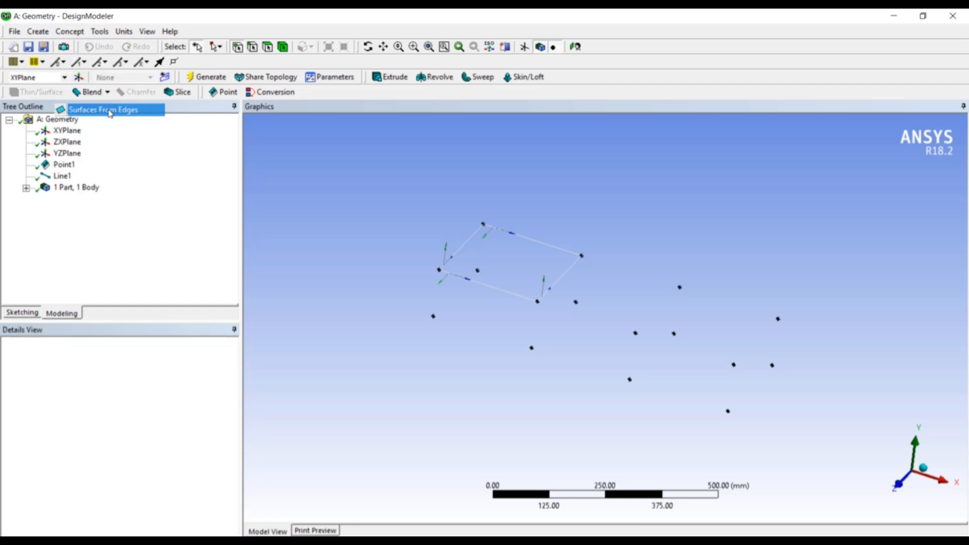
{"action": "left_click", "coordinate": [464, 244]}
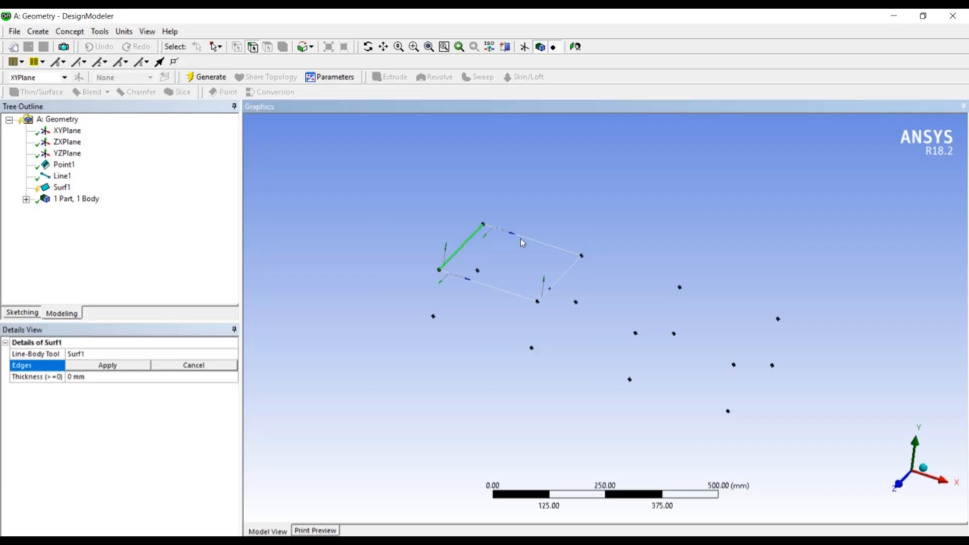
{"action": "left_click", "coordinate": [525, 236], "text": "ctrl"}
{"action": "left_click", "coordinate": [566, 270], "text": "ctrl"}
{"action": "left_click", "coordinate": [527, 298], "text": "ctrl"}
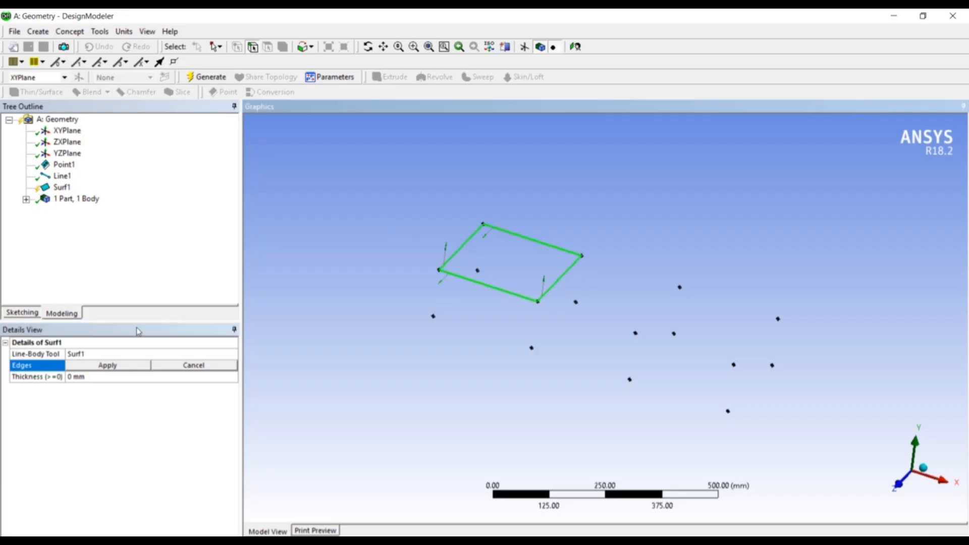
{"action": "left_click", "coordinate": [119, 365]}
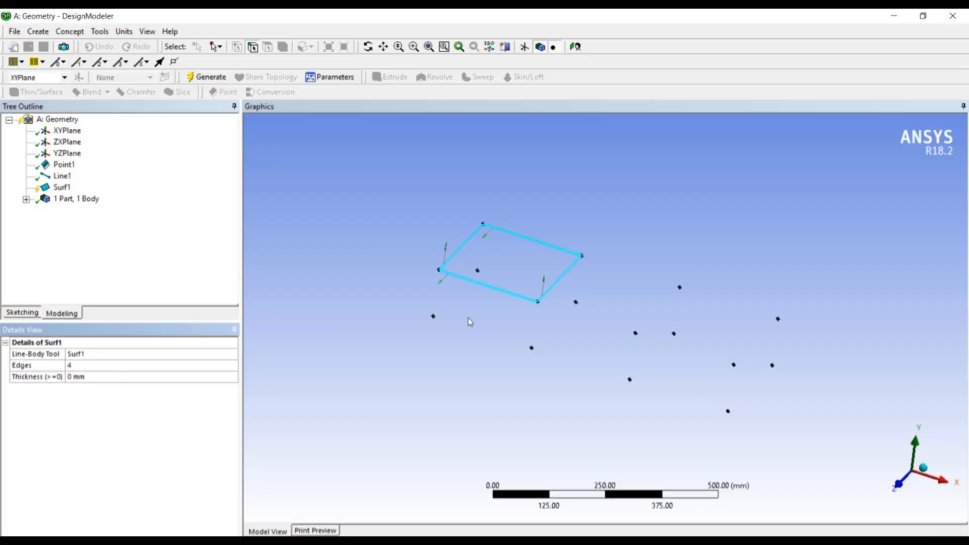
{"action": "right_click", "coordinate": [57, 188]}
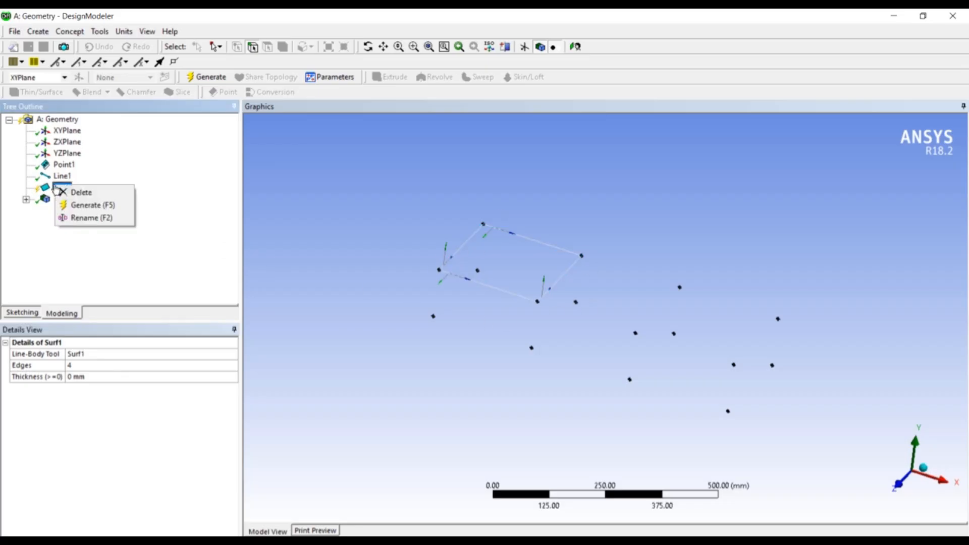
{"action": "left_click", "coordinate": [81, 206]}
{"action": "middle_click_drag", "start_coordinate": [462, 296], "coordinate": [444, 285]}
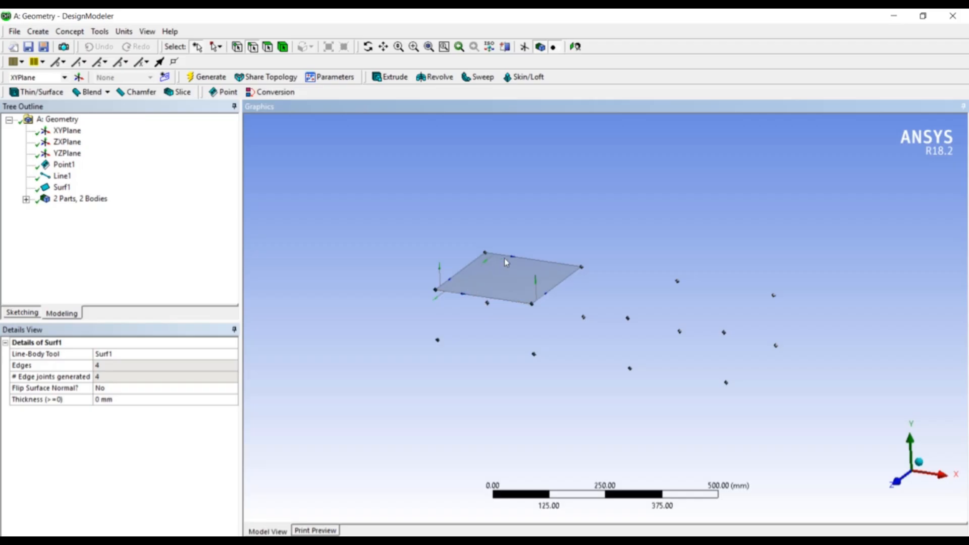
Create a second Lines From Points feature with two legs from the surface's end corners to the points below, and apply the segments
{"action": "left_click", "coordinate": [71, 32]}
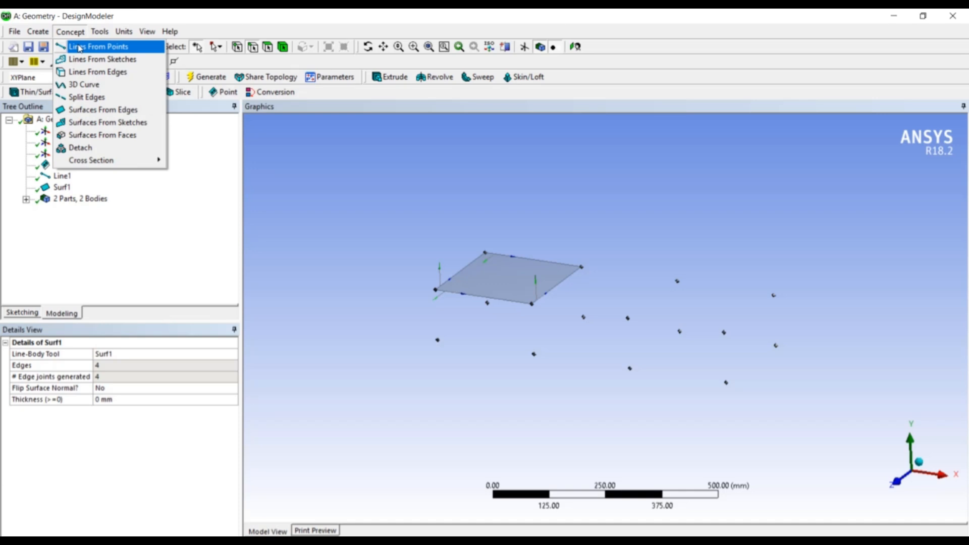
{"action": "left_click", "coordinate": [79, 48]}
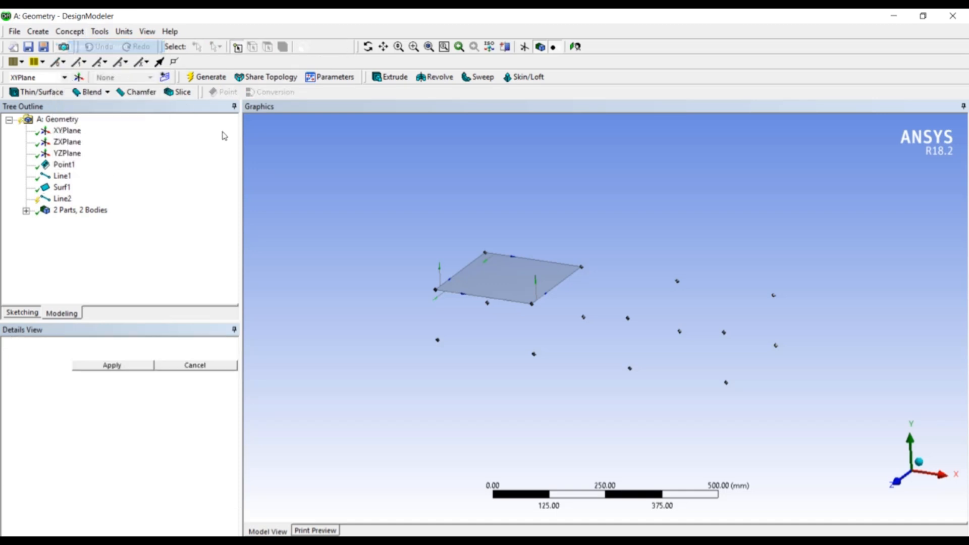
{"action": "left_click", "coordinate": [436, 295]}
{"action": "middle_click_drag", "start_coordinate": [411, 362], "coordinate": [495, 354]}
{"action": "left_click", "coordinate": [450, 247]}
{"action": "left_click", "coordinate": [435, 295], "text": "ctrl"}
{"action": "left_click", "coordinate": [112, 365]}
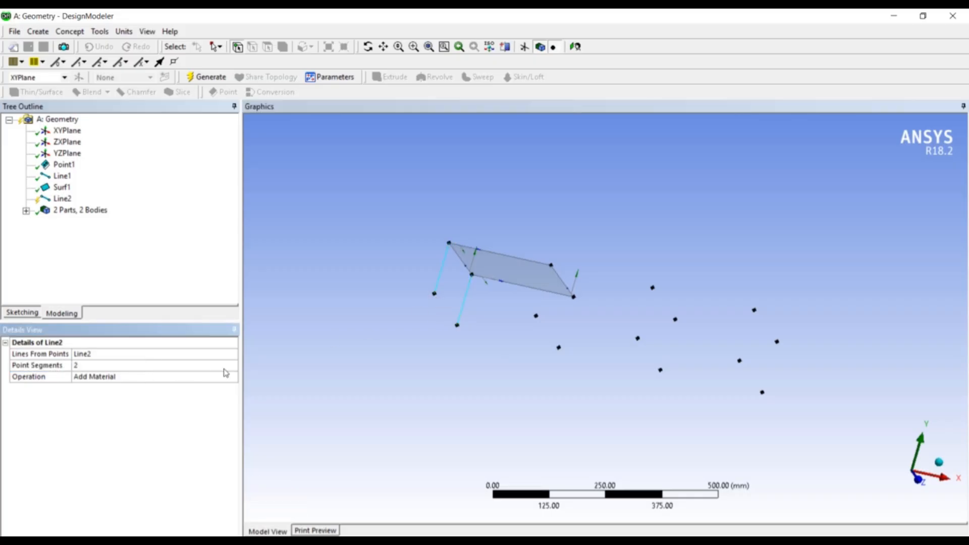
Generate the second line feature for the two legs below the surface
{"action": "middle_click_drag", "start_coordinate": [361, 378], "coordinate": [379, 337]}
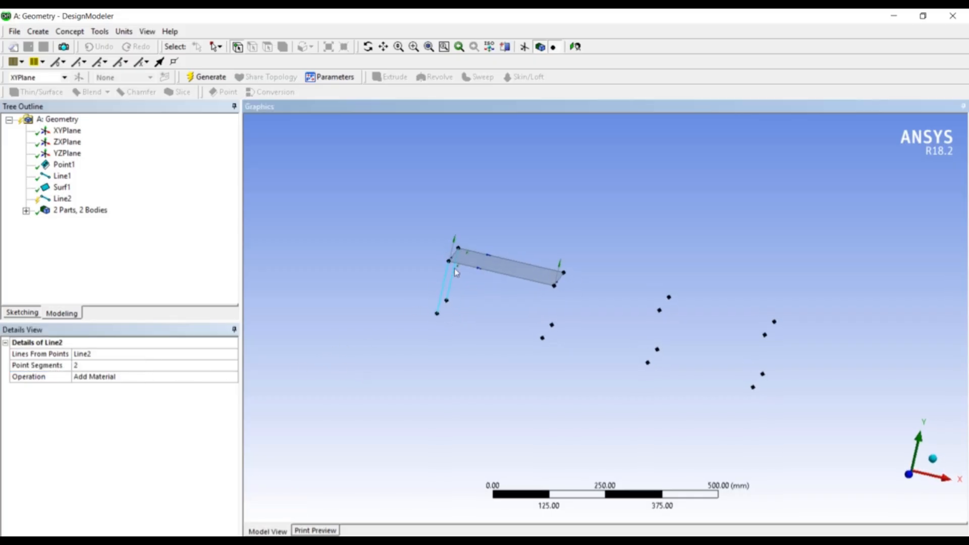
{"action": "middle_click_drag", "start_coordinate": [531, 389], "coordinate": [506, 412]}
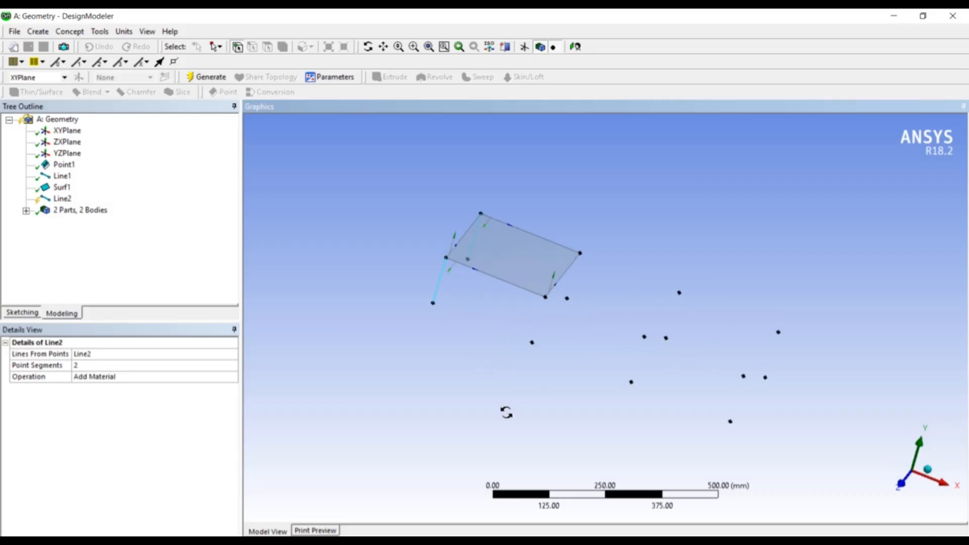
{"action": "middle_click_drag", "start_coordinate": [529, 351], "coordinate": [527, 323]}
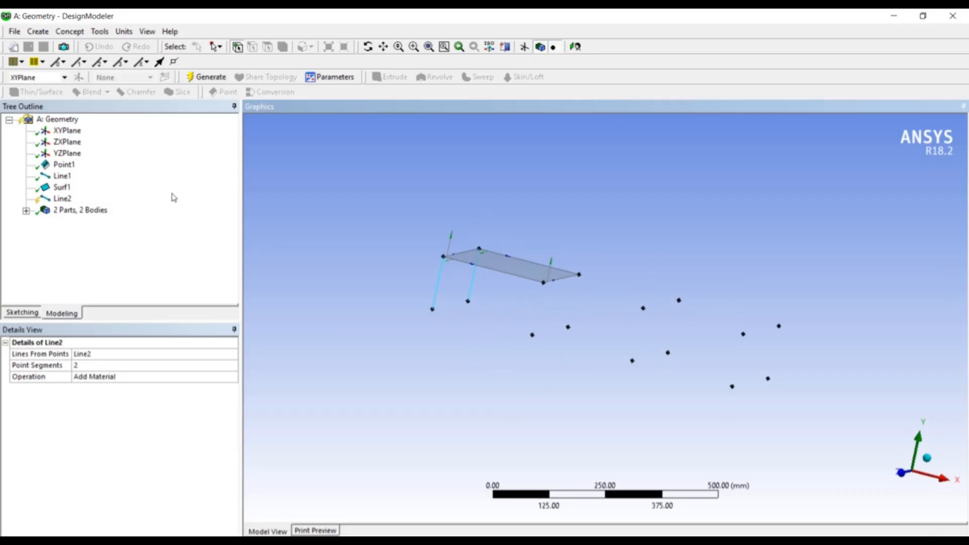
{"action": "right_click", "coordinate": [62, 198]}
{"action": "left_click", "coordinate": [80, 223]}
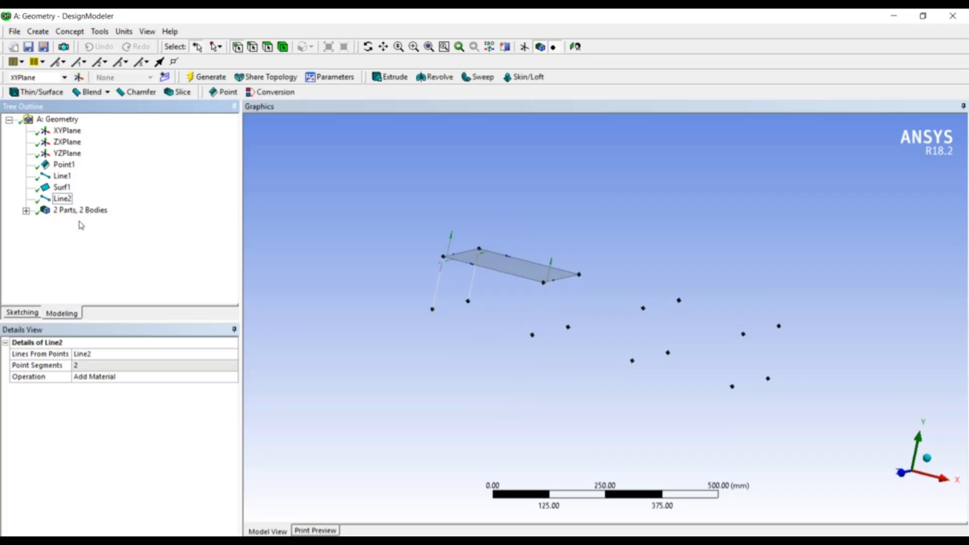
{"action": "middle_click_drag", "start_coordinate": [419, 218], "coordinate": [377, 256]}
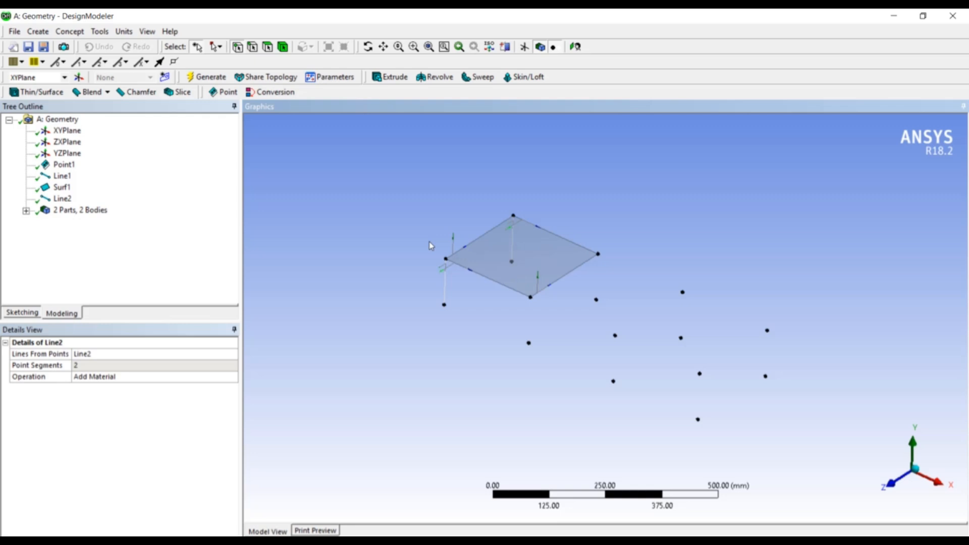
Clear the current model and start over with an empty geometry
{"action": "key", "text": "ctrl+n"}
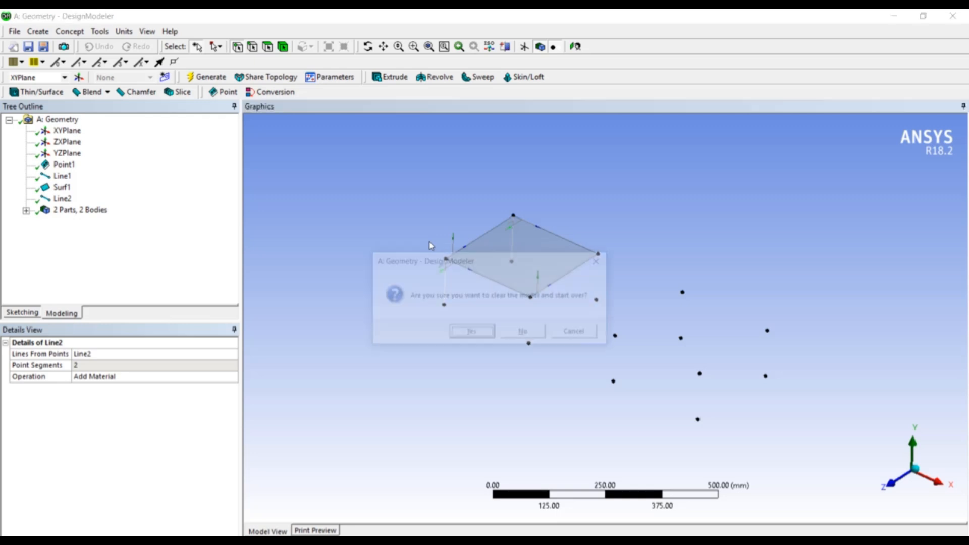
{"action": "left_click", "coordinate": [472, 335]}
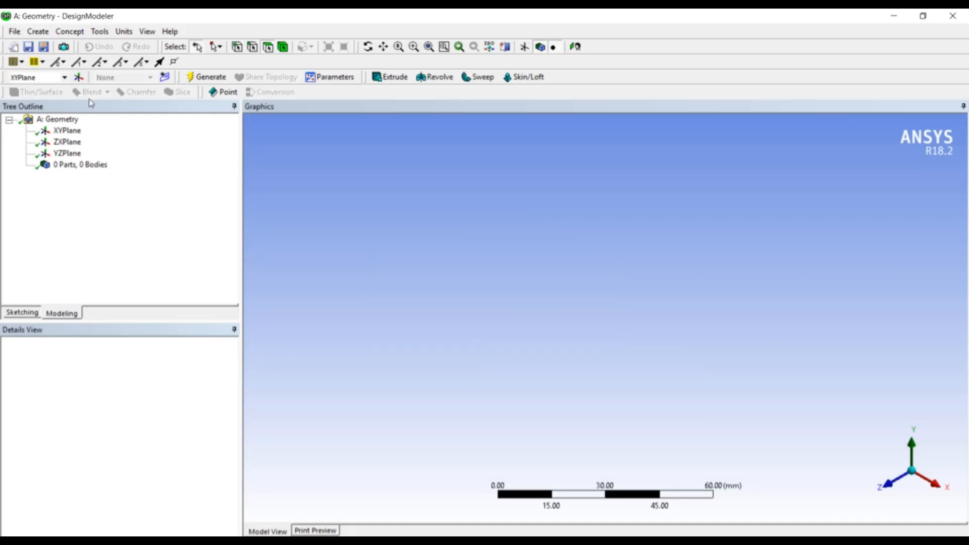
{"action": "left_click", "coordinate": [38, 31]}
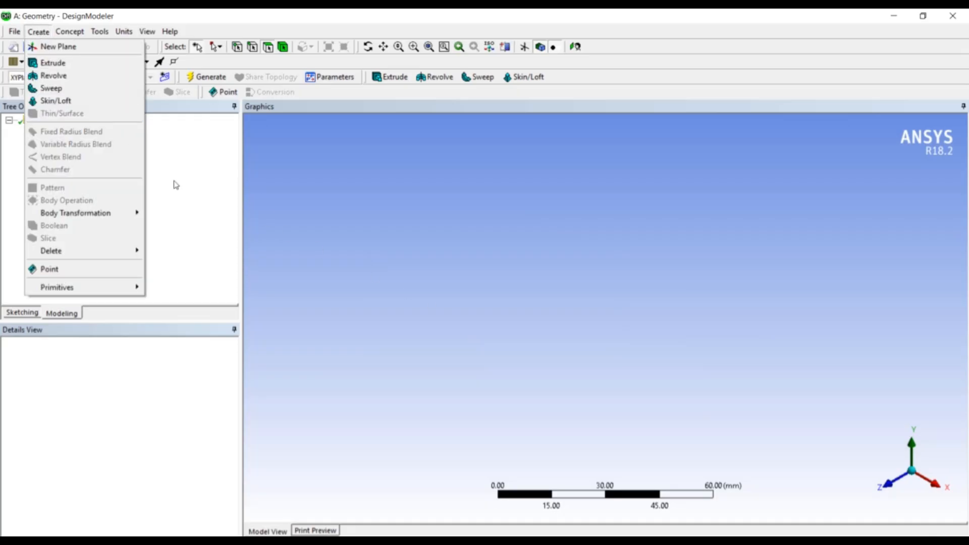
Sketch a rectangle on the ZXPlane with one corner at the origin
{"action": "left_click", "coordinate": [169, 192]}
{"action": "left_click", "coordinate": [34, 314]}
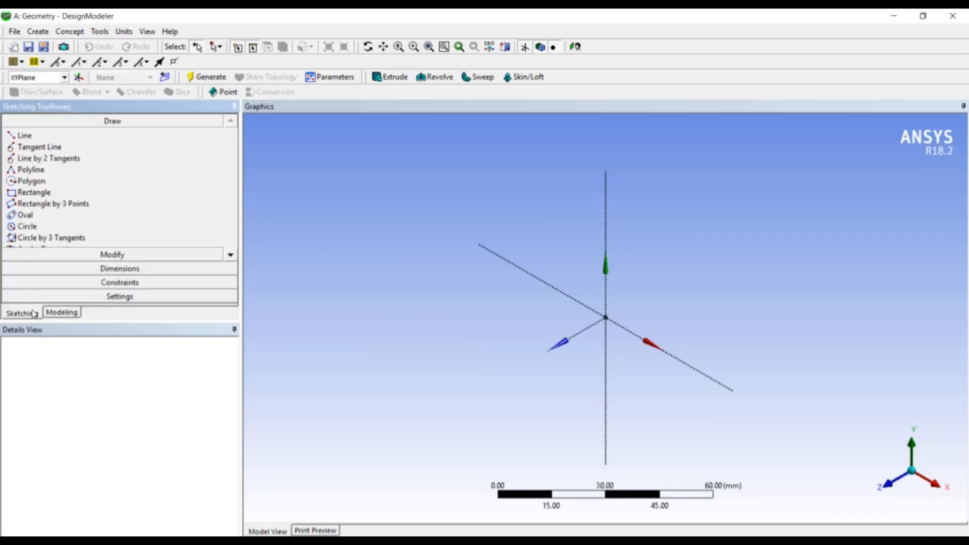
{"action": "left_click", "coordinate": [56, 313]}
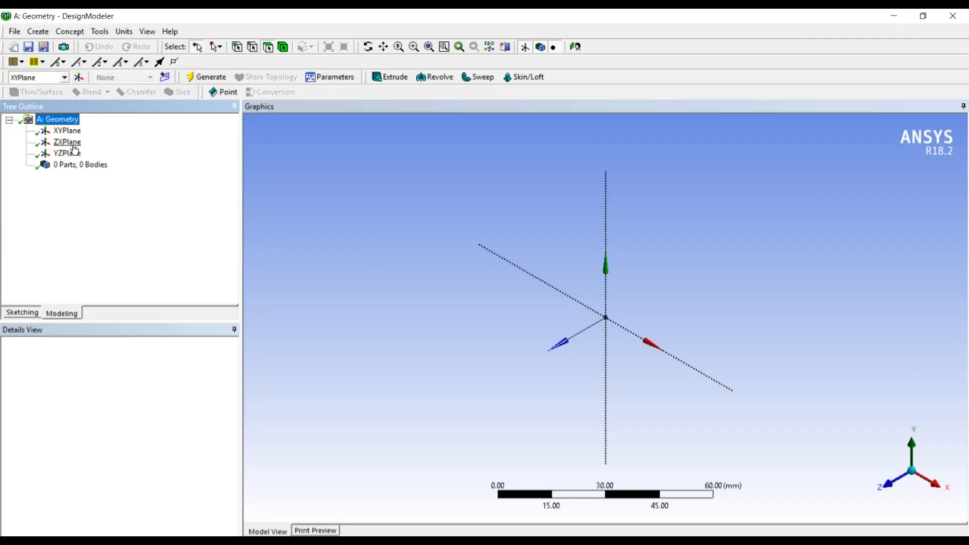
{"action": "left_click", "coordinate": [70, 143]}
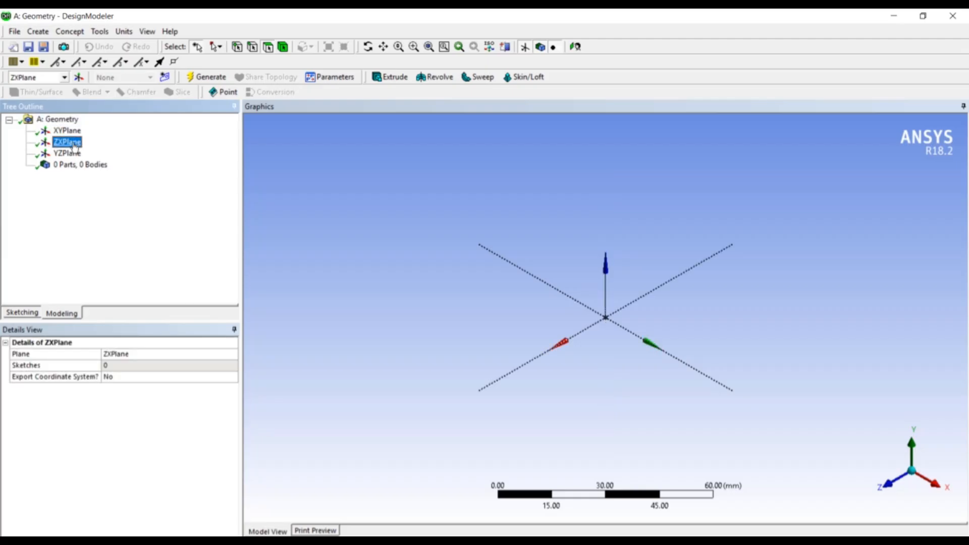
{"action": "left_click", "coordinate": [31, 313]}
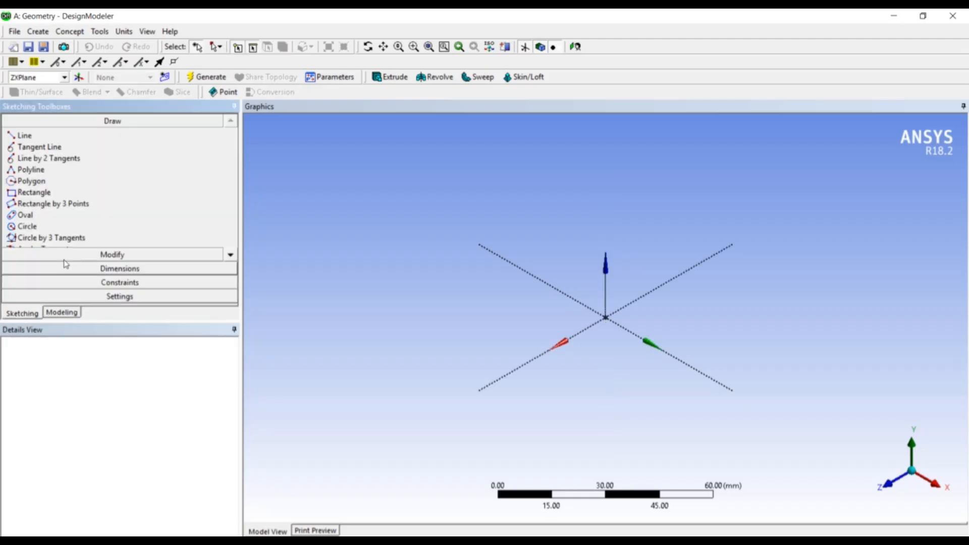
{"action": "left_click", "coordinate": [53, 197]}
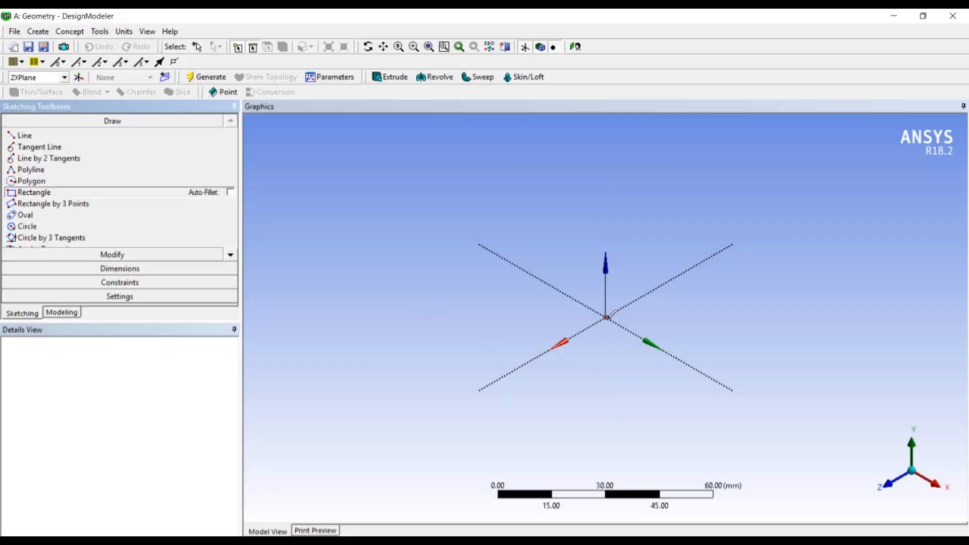
{"action": "left_click", "coordinate": [606, 317]}
{"action": "left_click", "coordinate": [818, 310]}
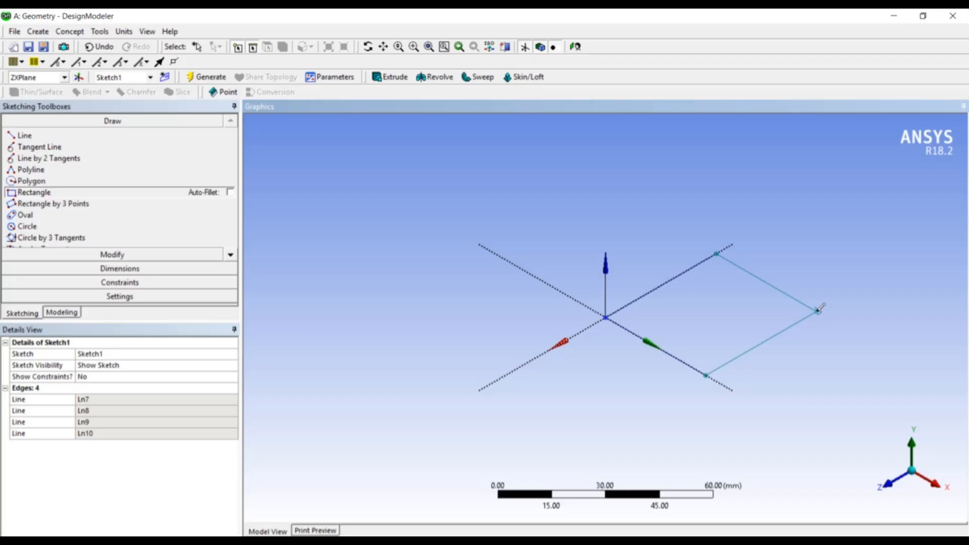
Create a Surfaces From Sketches feature with the rectangle sketch as base object and generate the surface
{"action": "left_click", "coordinate": [68, 314]}
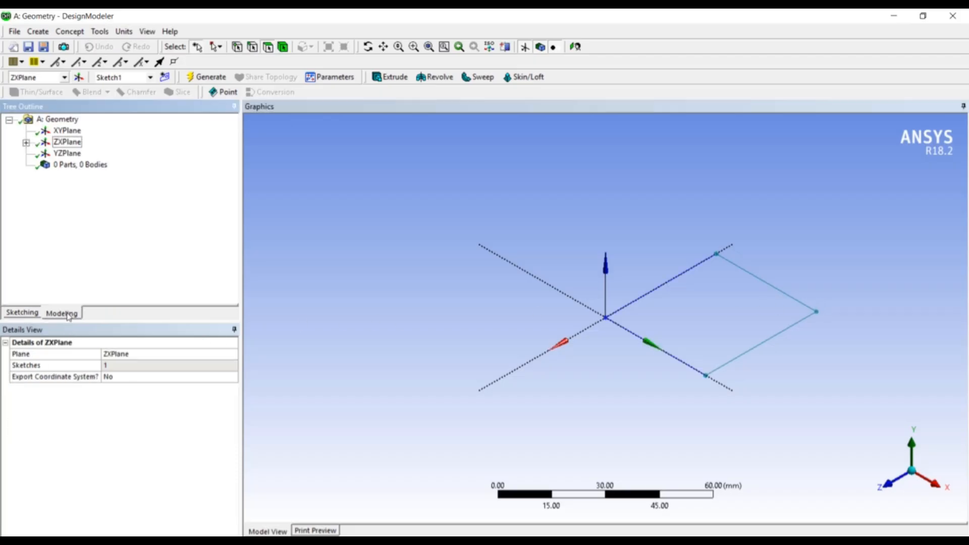
{"action": "left_click", "coordinate": [67, 33]}
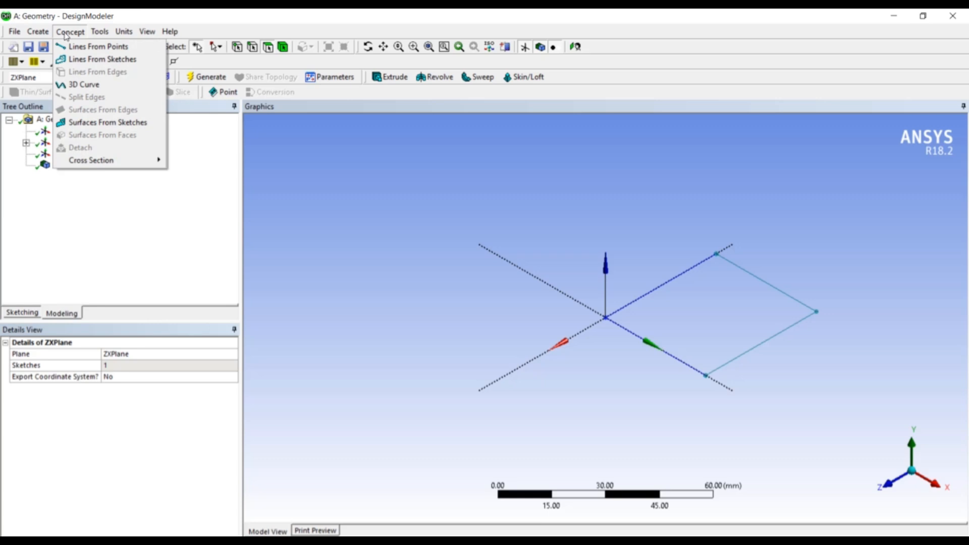
{"action": "left_click", "coordinate": [96, 123]}
{"action": "left_click", "coordinate": [26, 142]}
{"action": "left_click", "coordinate": [76, 153]}
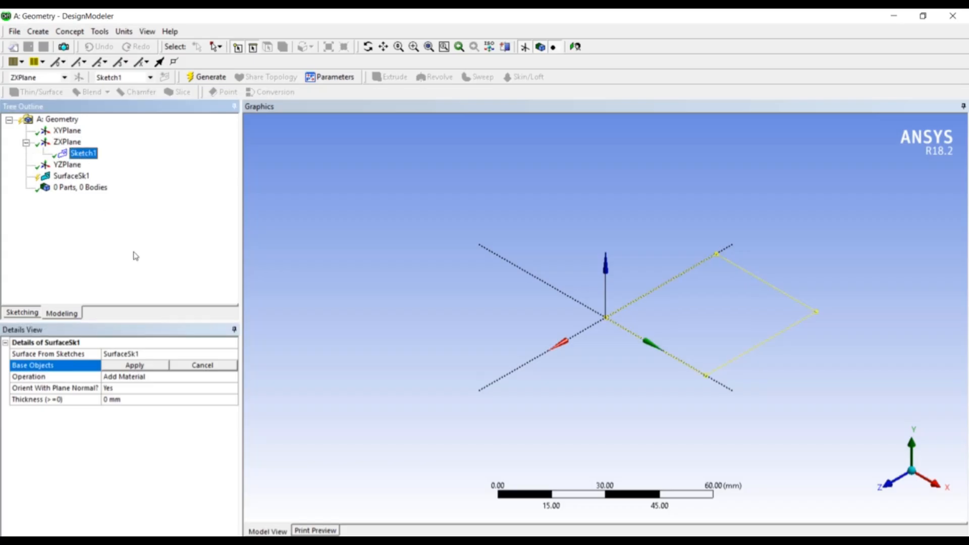
{"action": "left_click", "coordinate": [135, 365]}
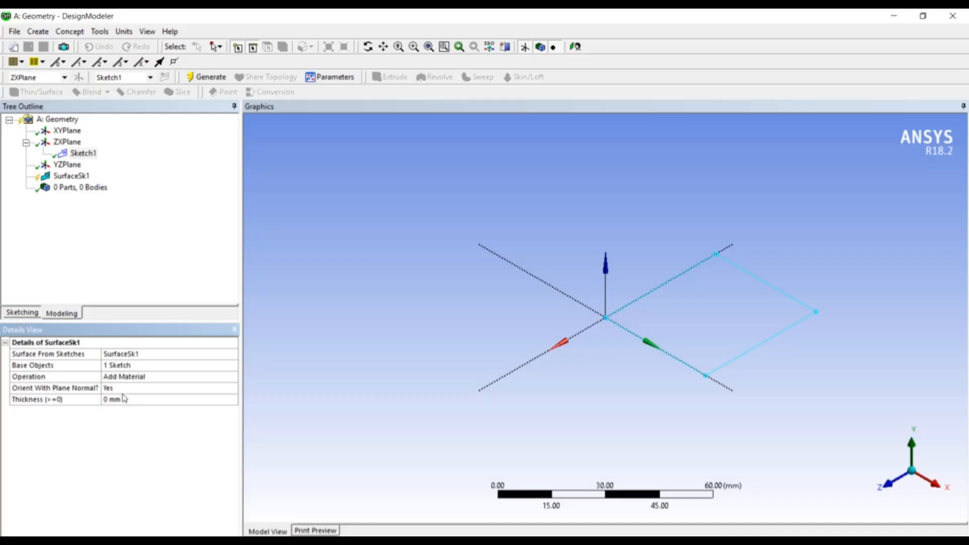
{"action": "right_click", "coordinate": [73, 181]}
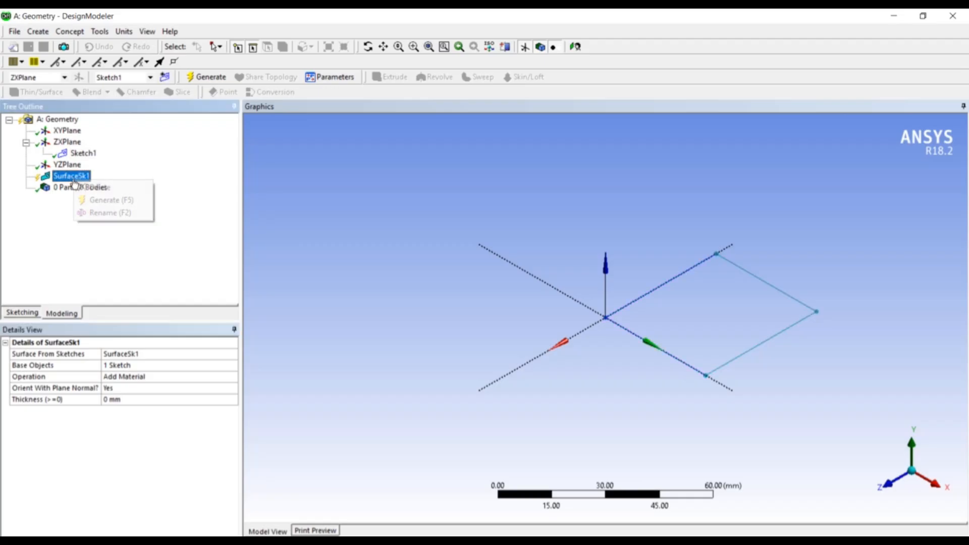
{"action": "left_click", "coordinate": [92, 202]}
{"action": "middle_click_drag", "start_coordinate": [726, 379], "coordinate": [707, 377]}
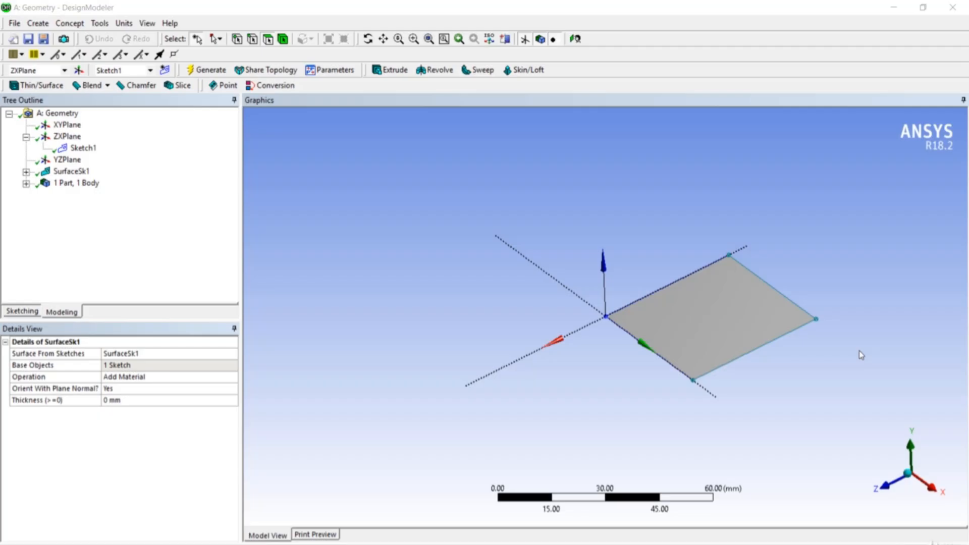
Clear the rectangular surface model and start over with an empty geometry
{"action": "left_click", "coordinate": [860, 351]}
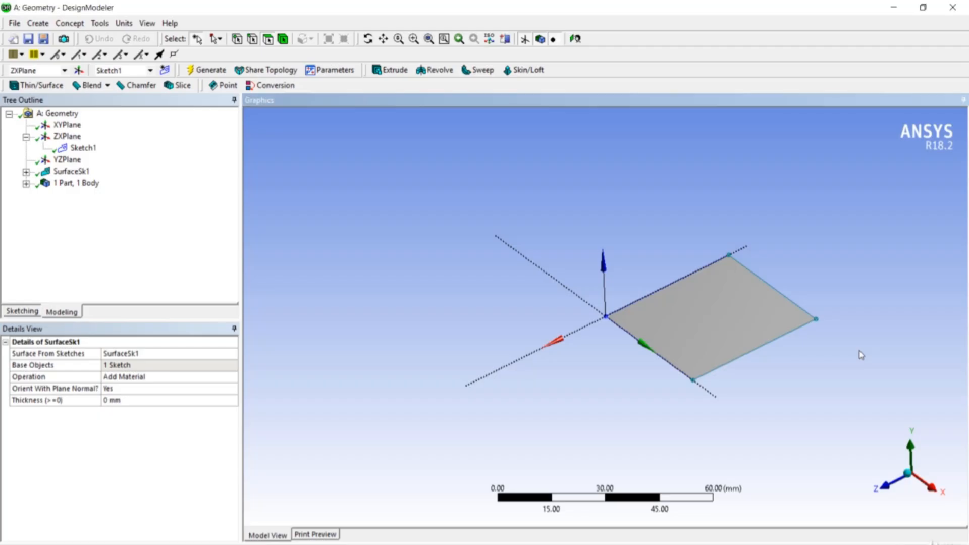
{"action": "key", "text": "ctrl+n"}
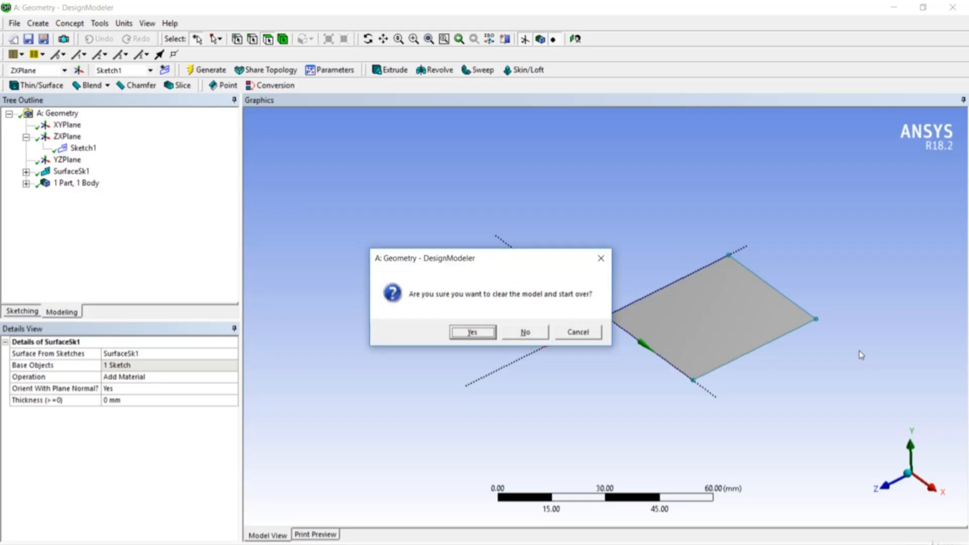
{"action": "left_click", "coordinate": [472, 332]}
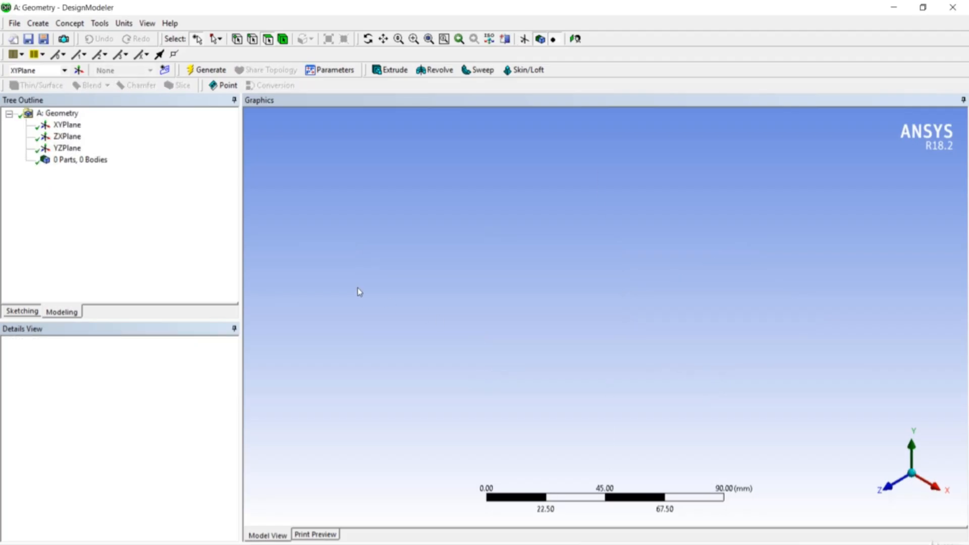
Import the external geometry file Bracket.stp from the Design Modeller folder in Ansys Course Files on the Desktop
{"action": "left_click", "coordinate": [13, 25]}
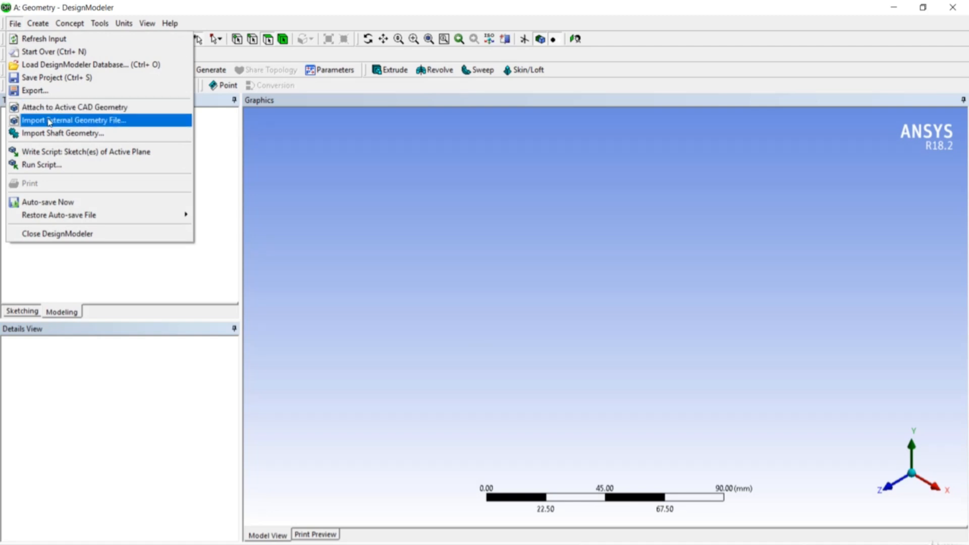
{"action": "left_click", "coordinate": [49, 120]}
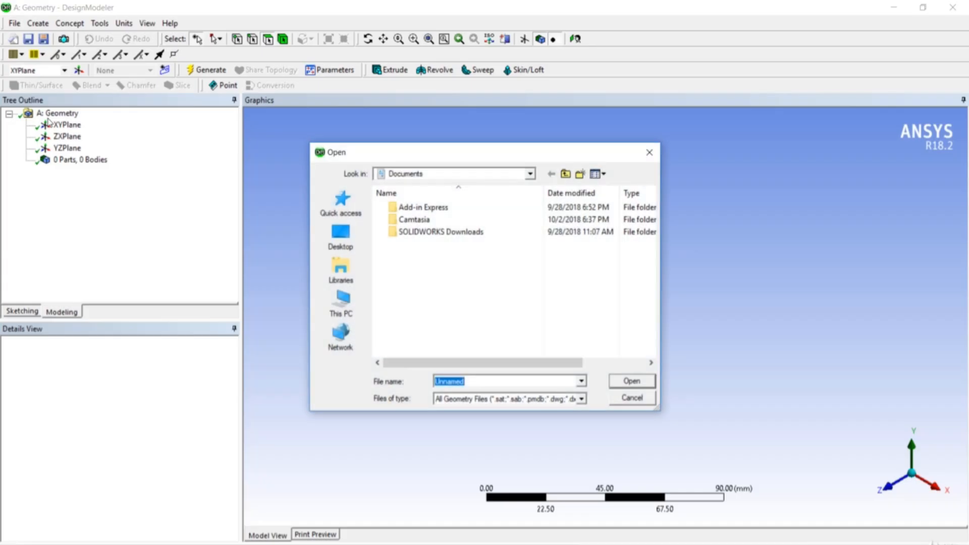
{"action": "left_click", "coordinate": [336, 239]}
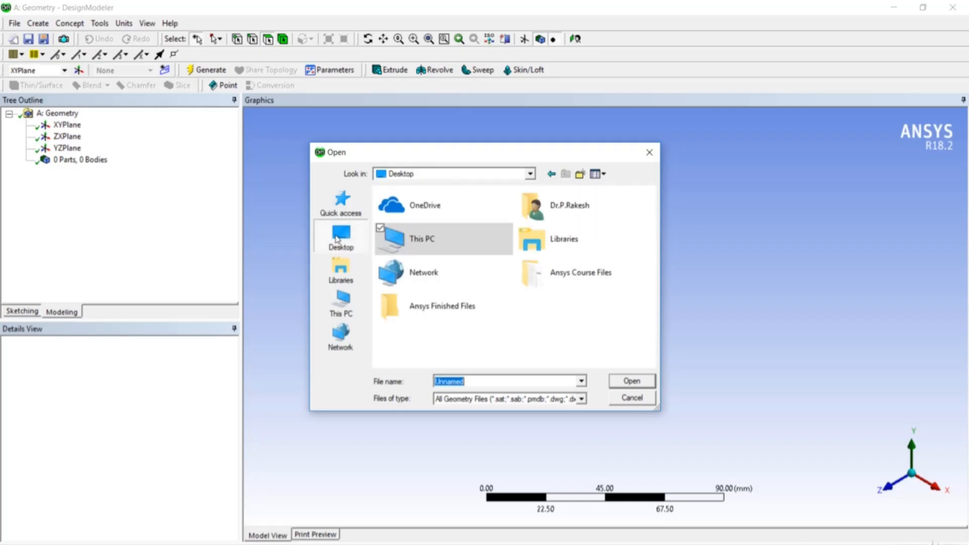
{"action": "left_click", "coordinate": [553, 284]}
{"action": "double_click", "coordinate": [553, 284]}
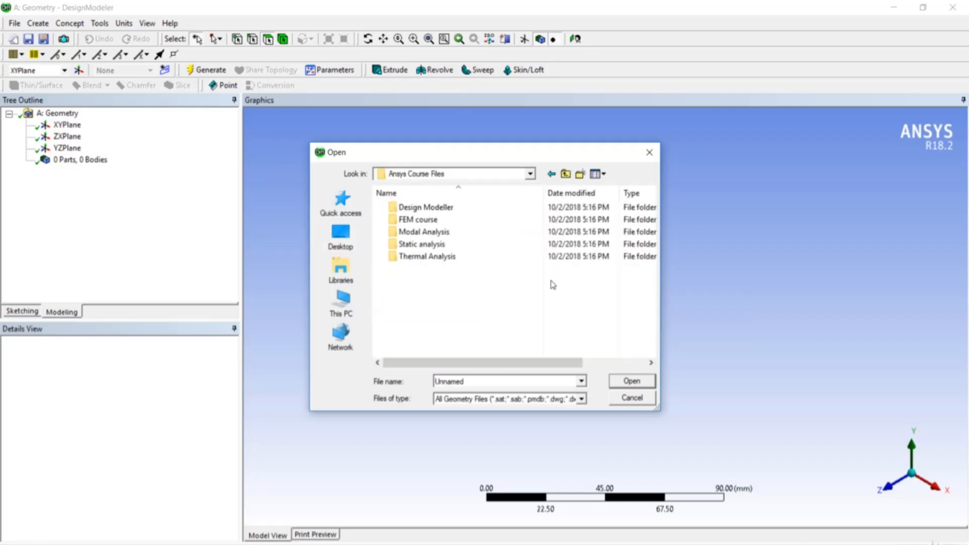
{"action": "double_click", "coordinate": [461, 209]}
{"action": "left_click", "coordinate": [464, 212]}
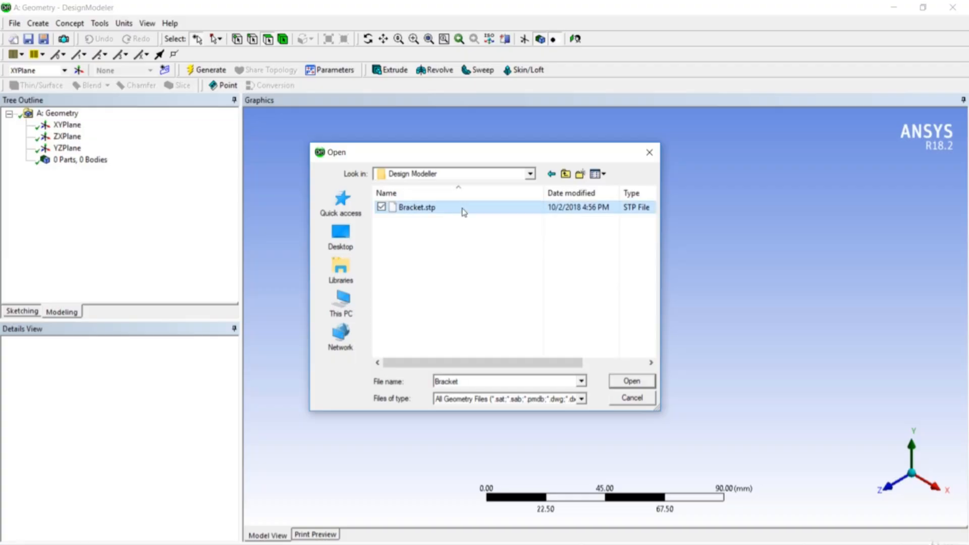
{"action": "left_click", "coordinate": [624, 382]}
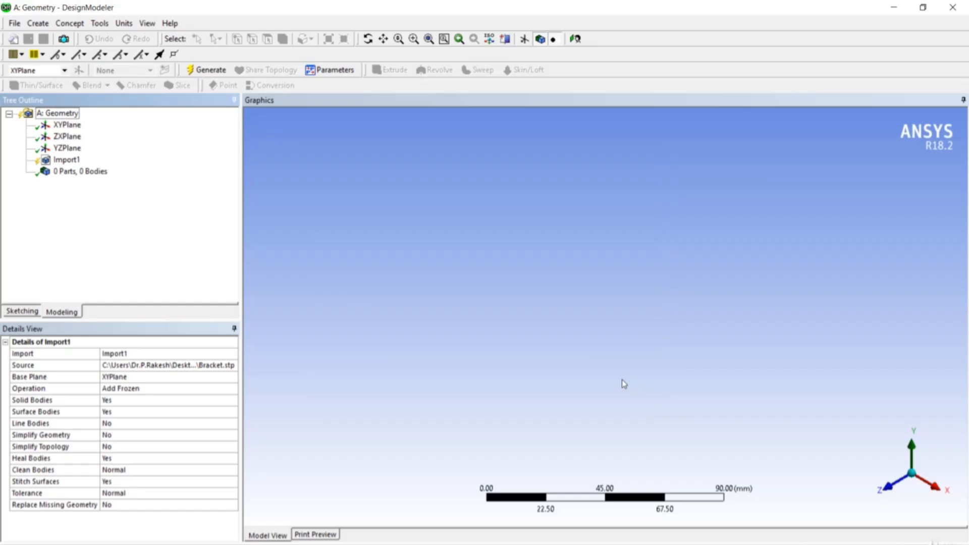
Generate the imported bracket geometry
{"action": "left_click", "coordinate": [66, 160]}
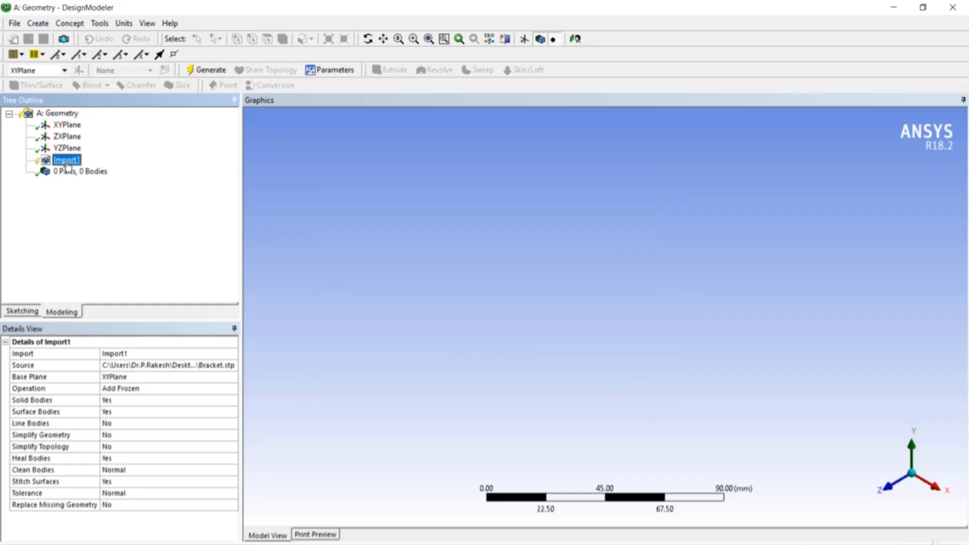
{"action": "right_click", "coordinate": [67, 165]}
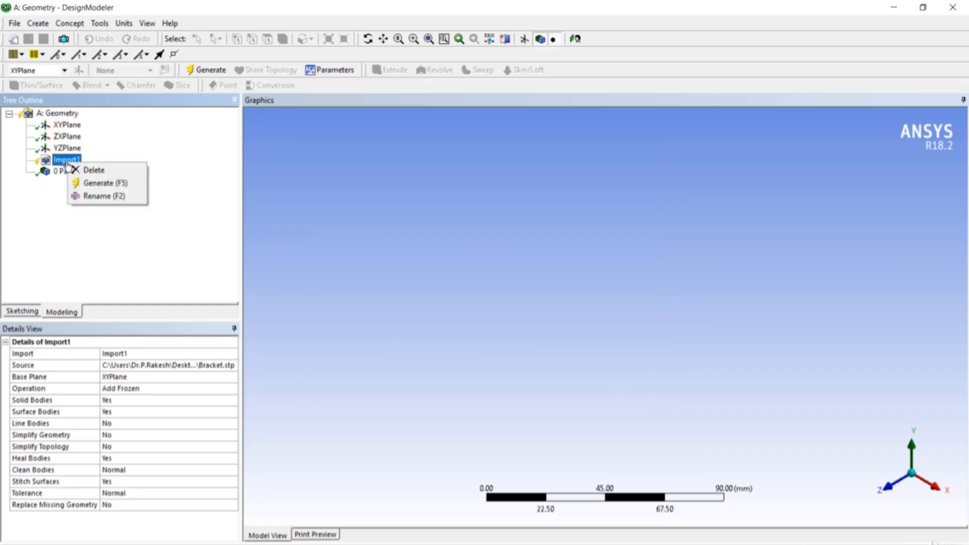
{"action": "left_click", "coordinate": [84, 185]}
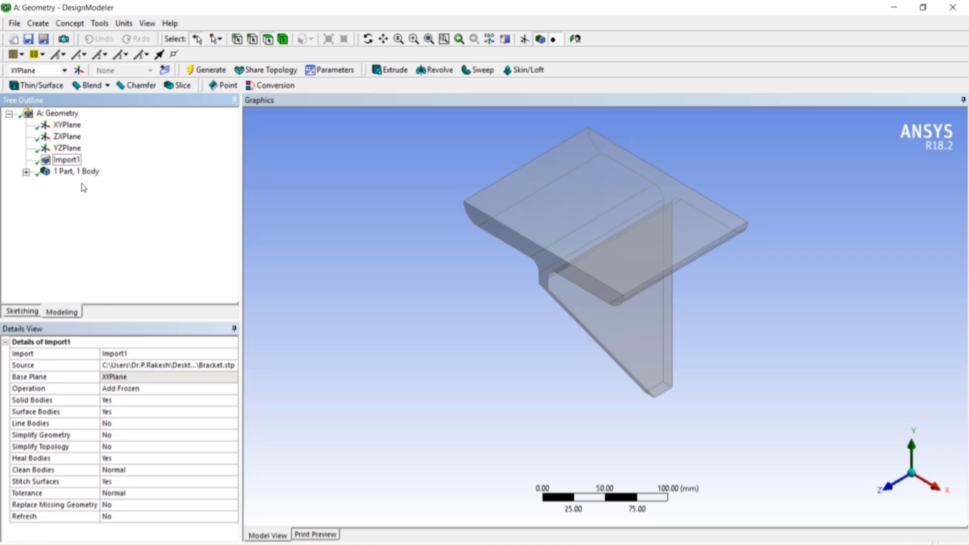
Turn off Frozen Body Transparency so the bracket is displayed opaque
{"action": "middle_click_drag", "start_coordinate": [493, 329], "coordinate": [497, 301]}
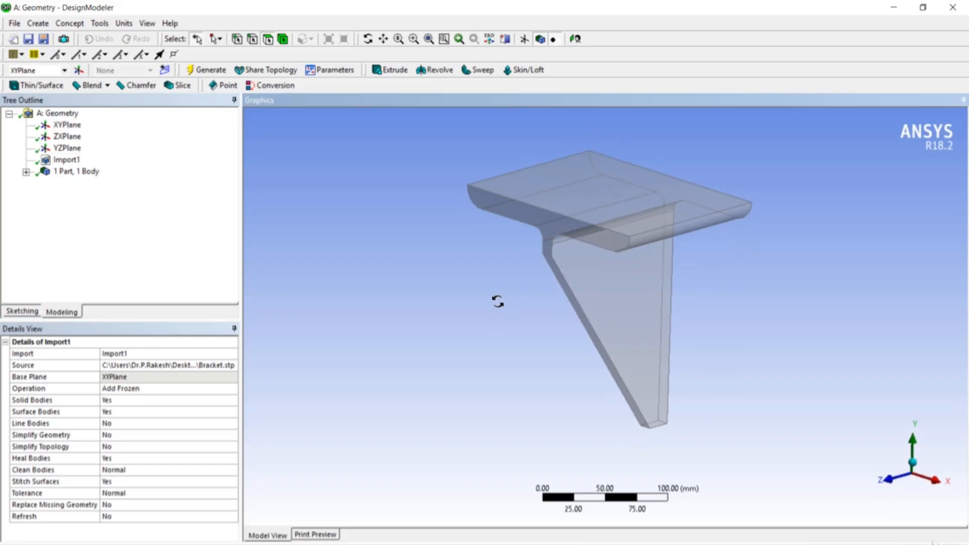
{"action": "left_click", "coordinate": [148, 23]}
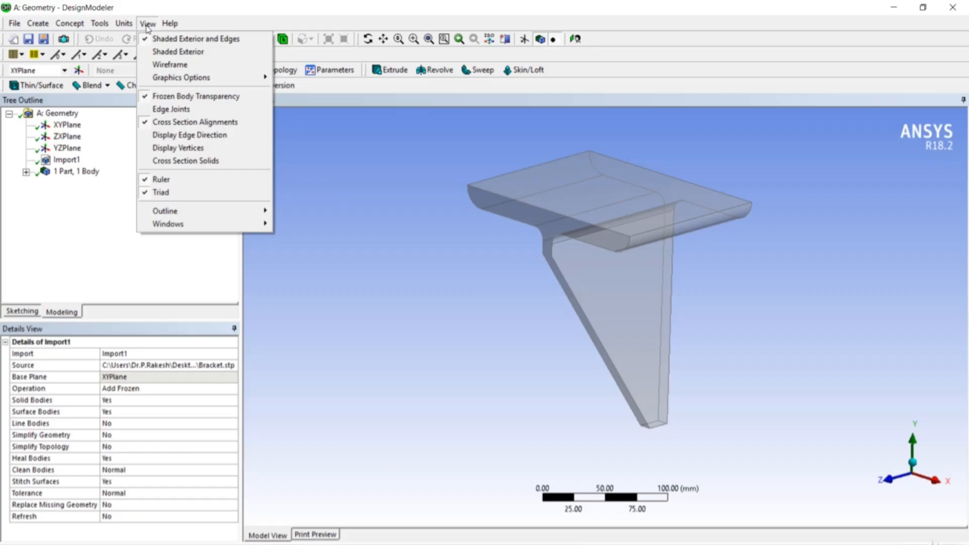
{"action": "left_click", "coordinate": [163, 97]}
{"action": "middle_click_drag", "start_coordinate": [420, 246], "coordinate": [512, 252]}
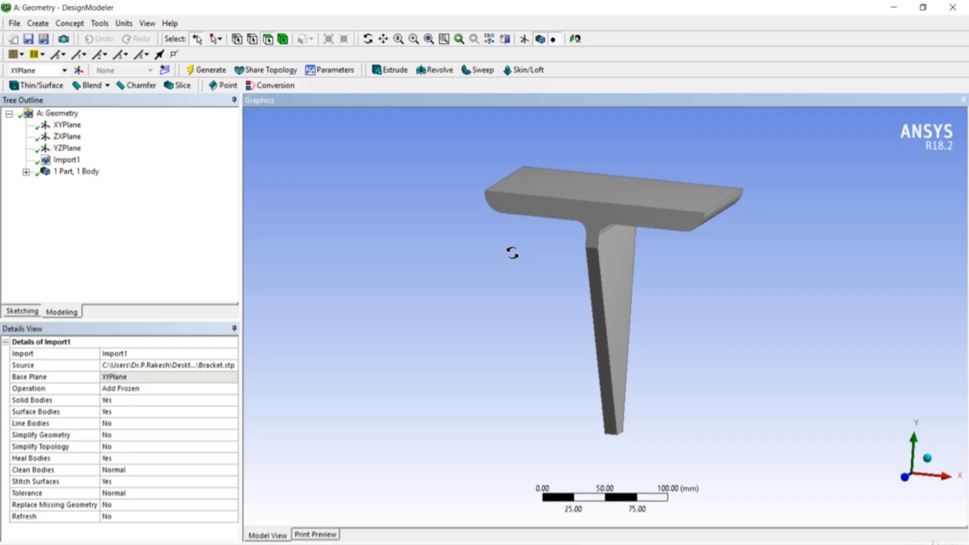
{"action": "left_click_drag", "start_coordinate": [807, 219], "coordinate": [751, 230]}
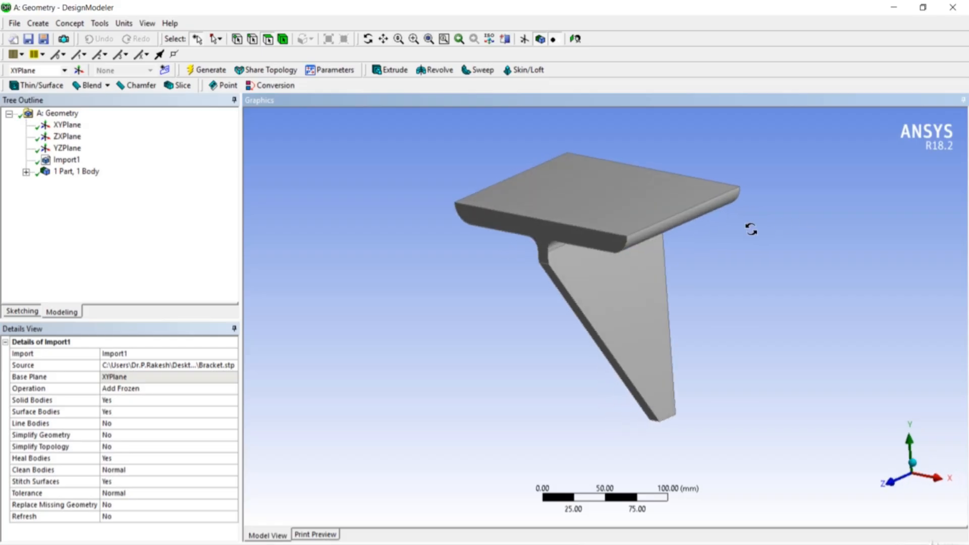
Start a manual Mid-Surface feature and pair the flange's upper face with its underside face on one side of the web
{"action": "left_click", "coordinate": [108, 24]}
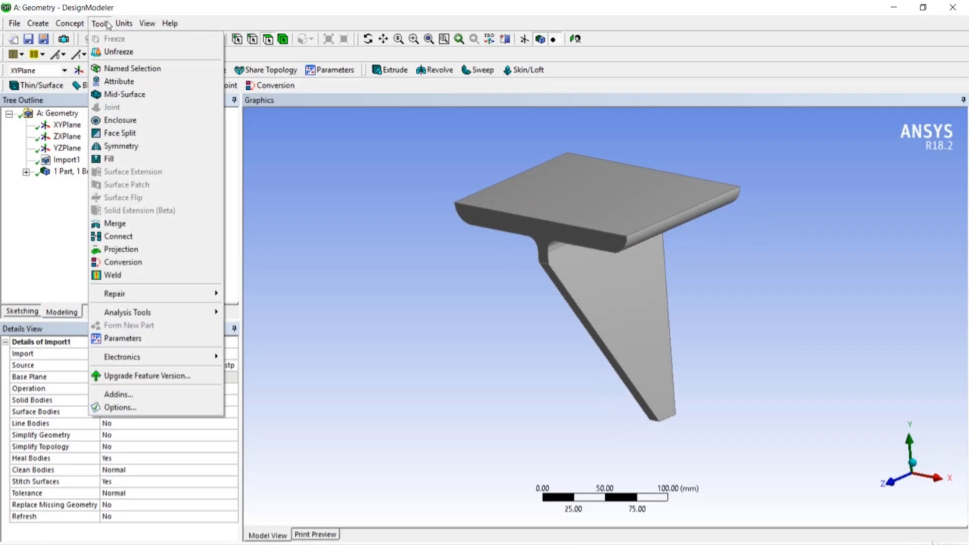
{"action": "left_click", "coordinate": [128, 96]}
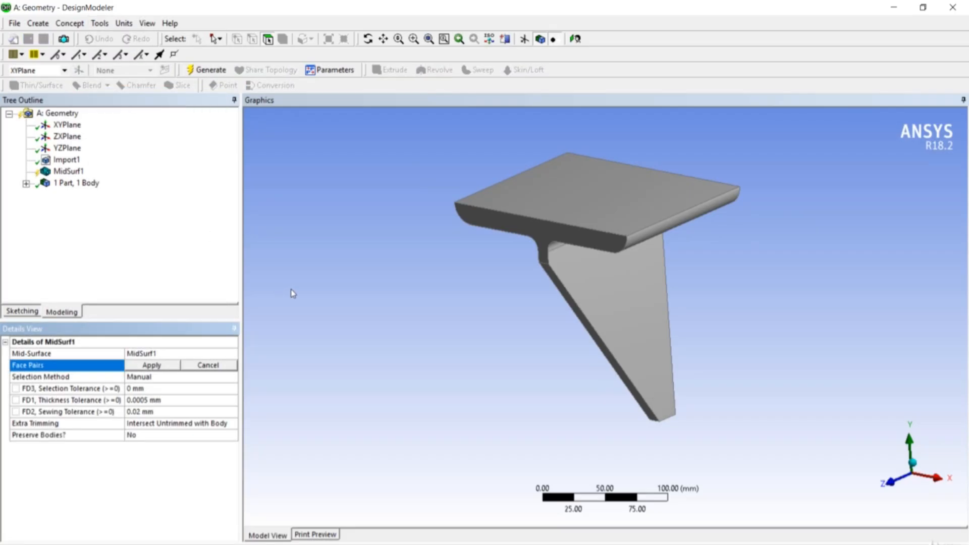
{"action": "middle_click_drag", "start_coordinate": [294, 292], "coordinate": [334, 270]}
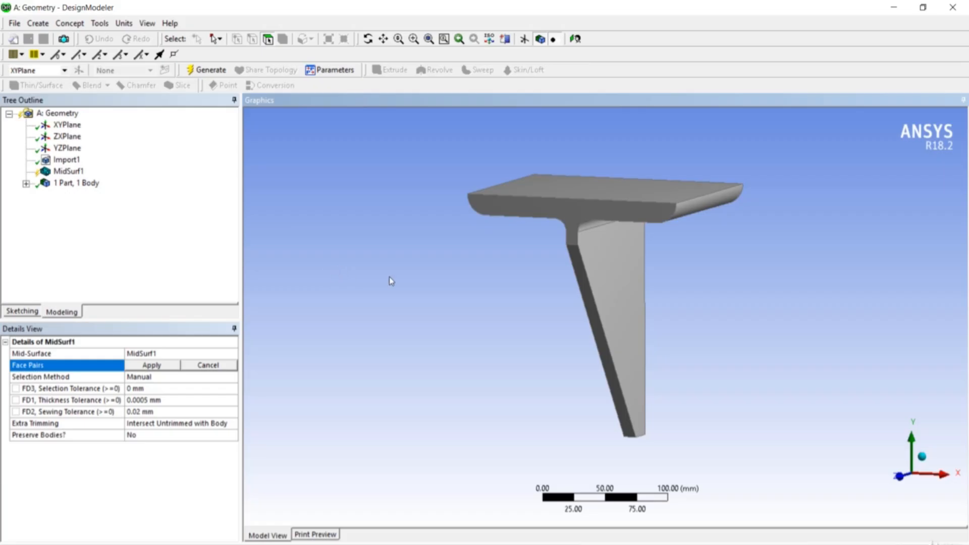
{"action": "middle_click_drag", "start_coordinate": [404, 282], "coordinate": [478, 242]}
{"action": "left_click", "coordinate": [534, 205]}
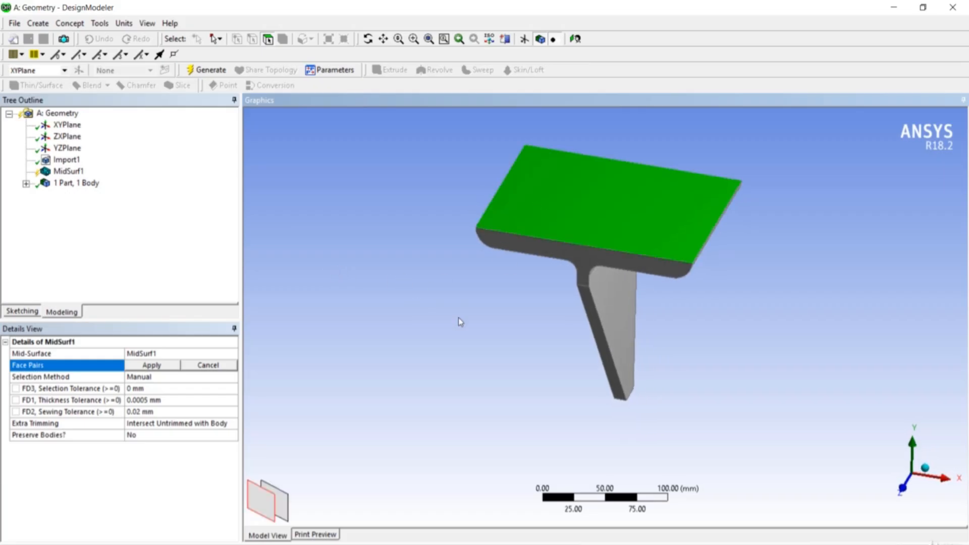
{"action": "middle_click_drag", "start_coordinate": [459, 320], "coordinate": [463, 246]}
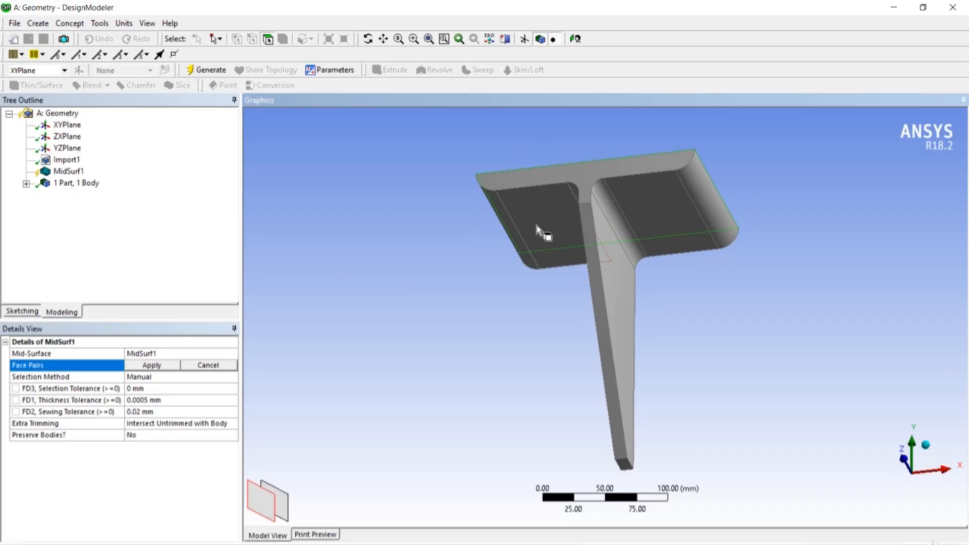
{"action": "left_click", "coordinate": [536, 228]}
Add a second face pair from the flange's upper face and its underside face on the other side of the web
{"action": "middle_click_drag", "start_coordinate": [456, 298], "coordinate": [452, 337]}
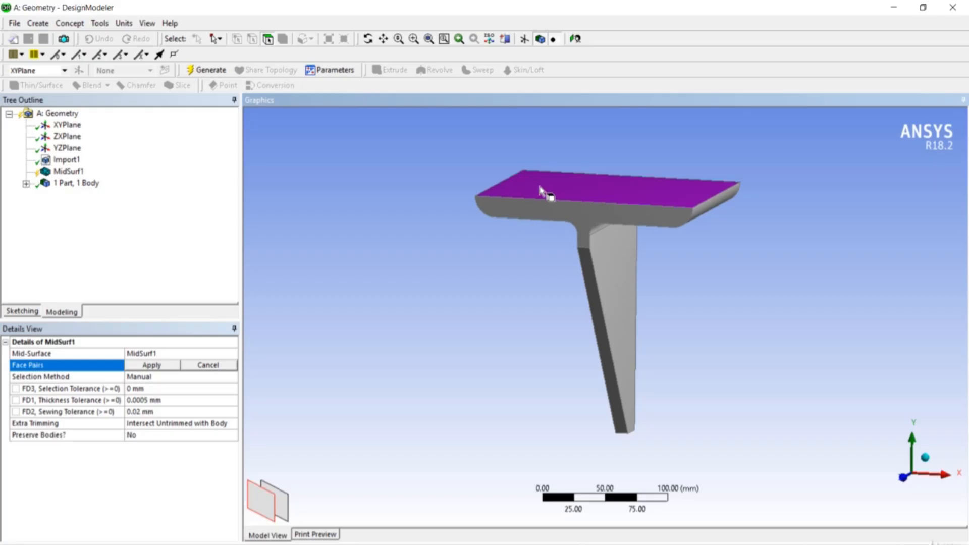
{"action": "middle_click_drag", "start_coordinate": [524, 247], "coordinate": [529, 207]}
{"action": "middle_click_drag", "start_coordinate": [627, 244], "coordinate": [679, 335]}
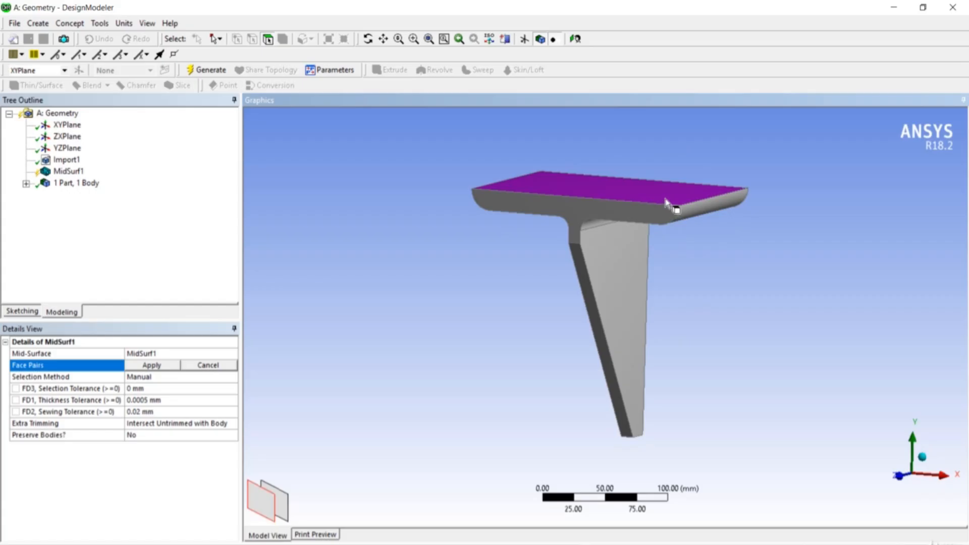
{"action": "middle_click_drag", "start_coordinate": [681, 242], "coordinate": [672, 206]}
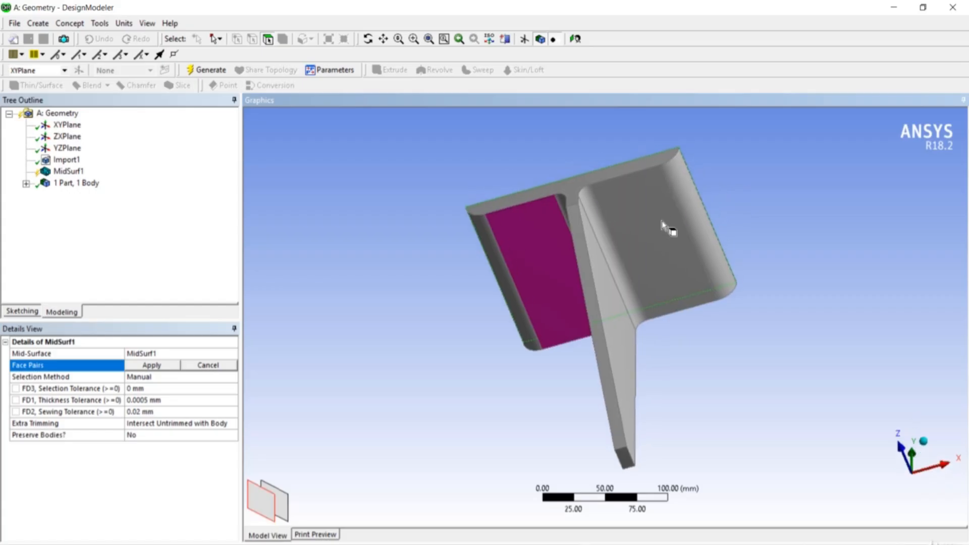
{"action": "left_click", "coordinate": [661, 222], "text": "ctrl"}
Pair the two opposite large faces of the bracket's tapered web and apply the face pairs to the mid-surface
{"action": "middle_click_drag", "start_coordinate": [719, 346], "coordinate": [742, 357]}
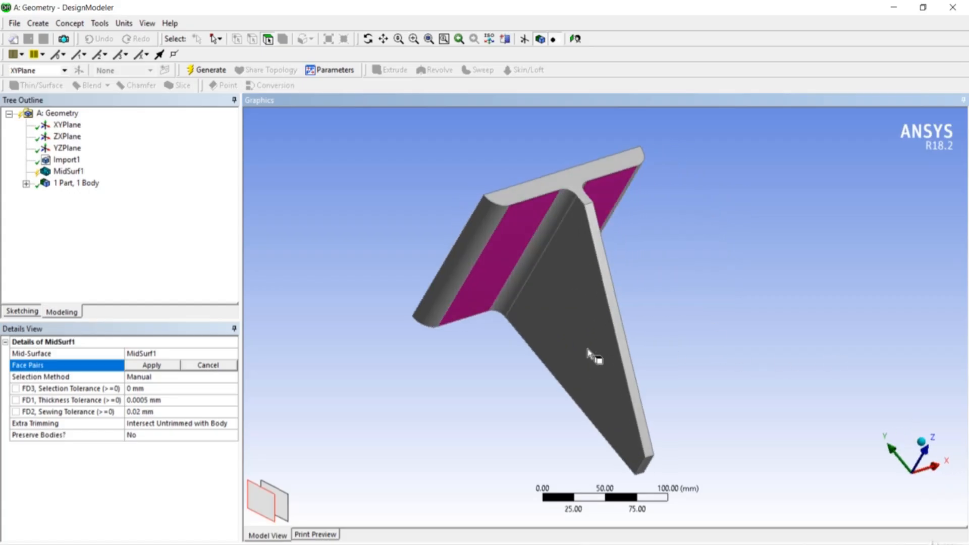
{"action": "middle_click_drag", "start_coordinate": [681, 328], "coordinate": [552, 371]}
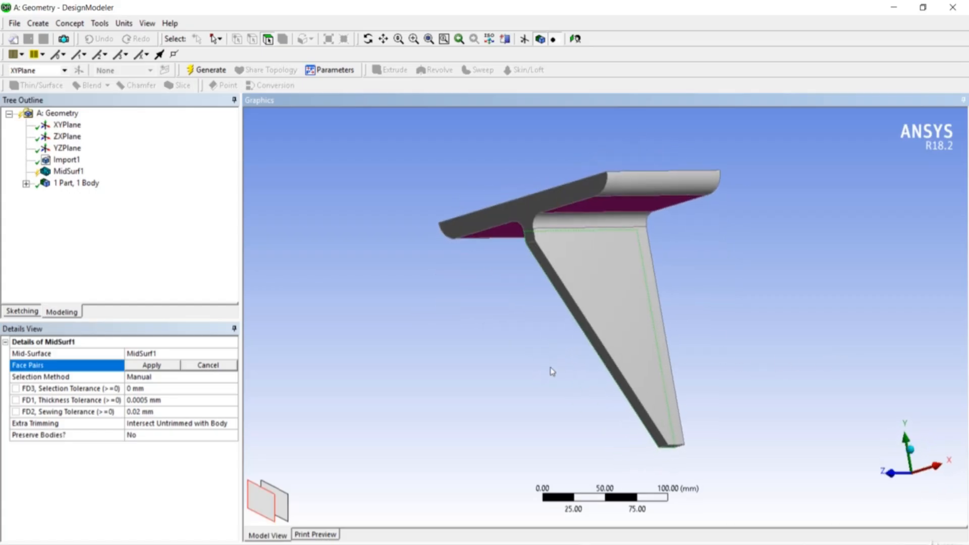
{"action": "left_click", "coordinate": [598, 314], "text": "ctrl"}
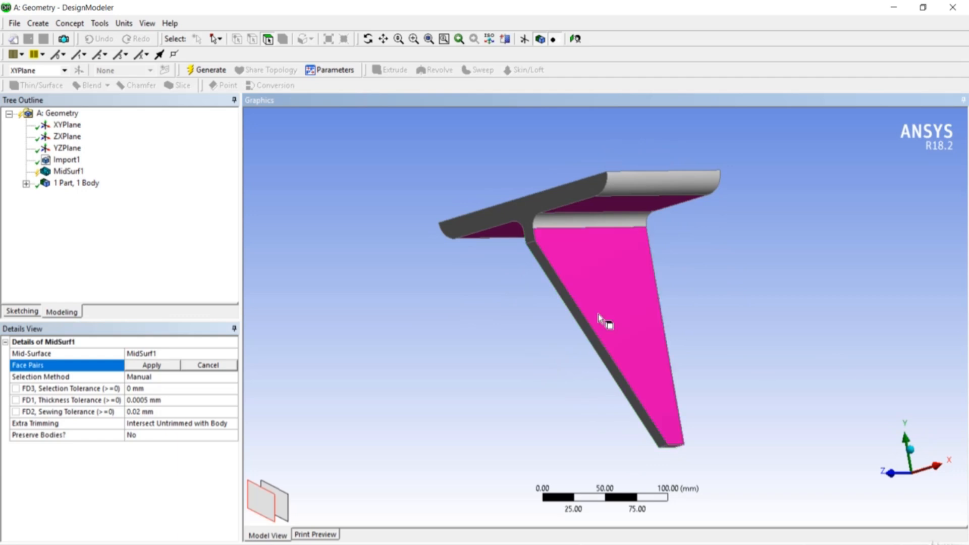
{"action": "left_click", "coordinate": [163, 364]}
Generate the MidSurf1 feature to turn the solid bracket into mid-surfaces and inspect the result
{"action": "middle_click_drag", "start_coordinate": [306, 284], "coordinate": [450, 257]}
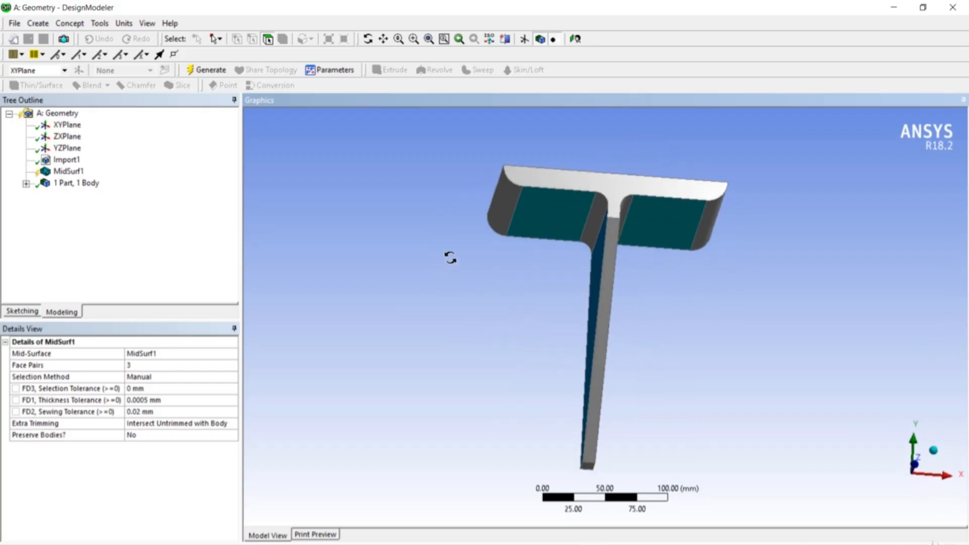
{"action": "right_click", "coordinate": [69, 177]}
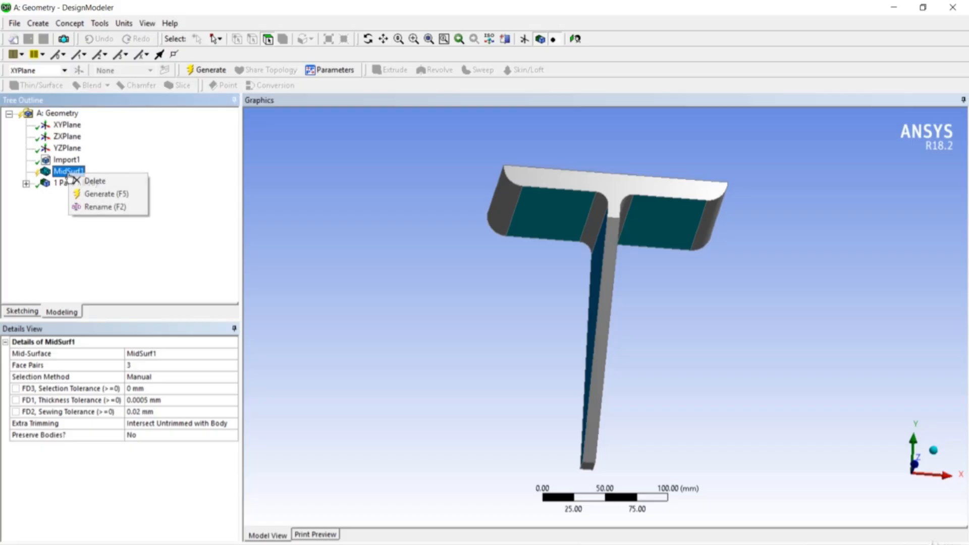
{"action": "left_click", "coordinate": [87, 195]}
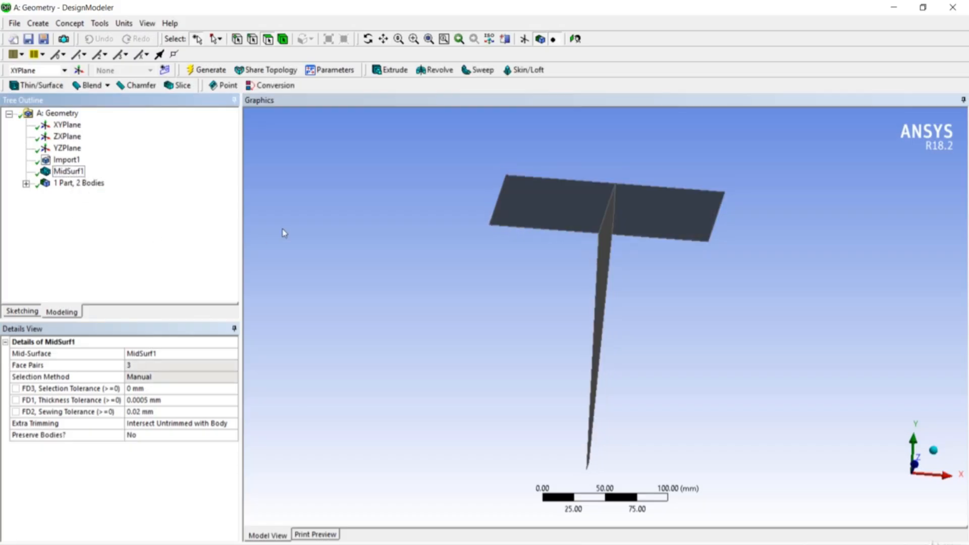
{"action": "middle_click_drag", "start_coordinate": [452, 251], "coordinate": [419, 281]}
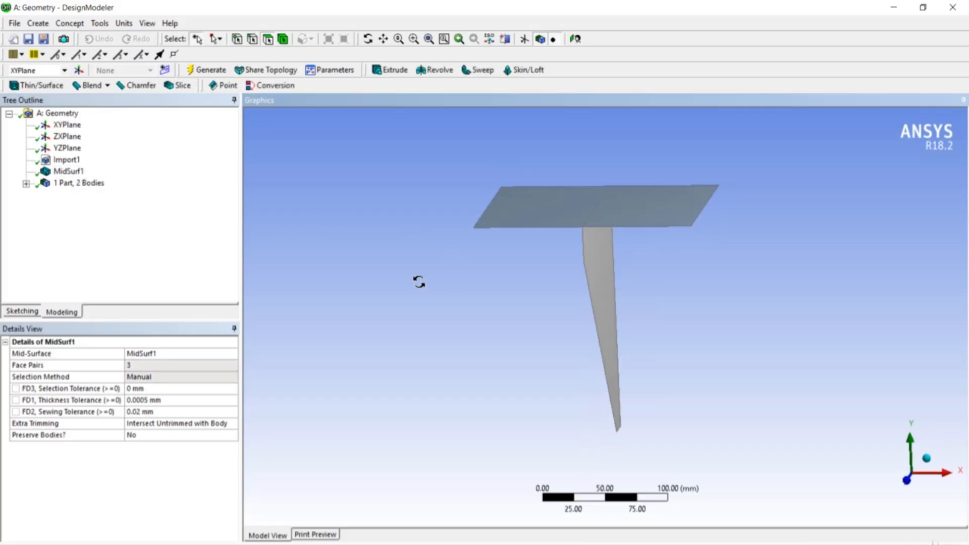